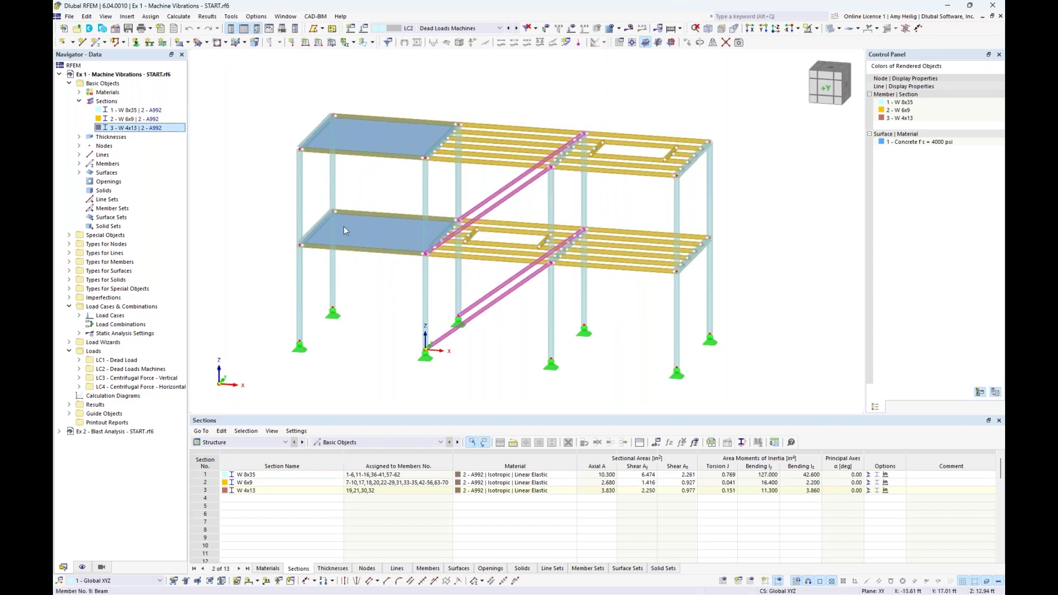
# - Examine which slabs use the uniform 6 in concrete thickness, and collapse the thickness and section lists
pyautogui.click(79, 136)
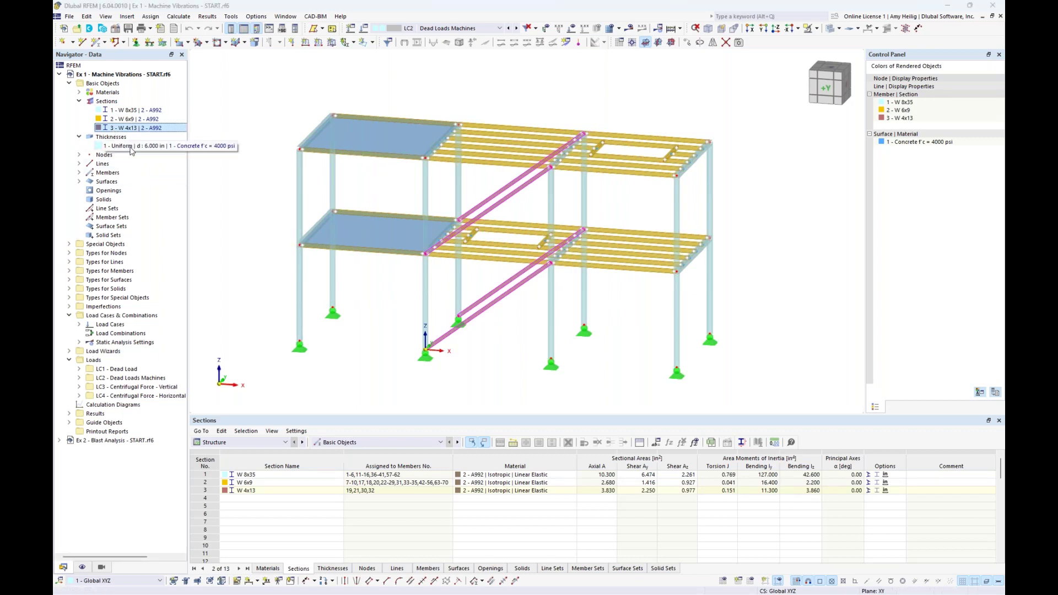
pyautogui.click(130, 146)
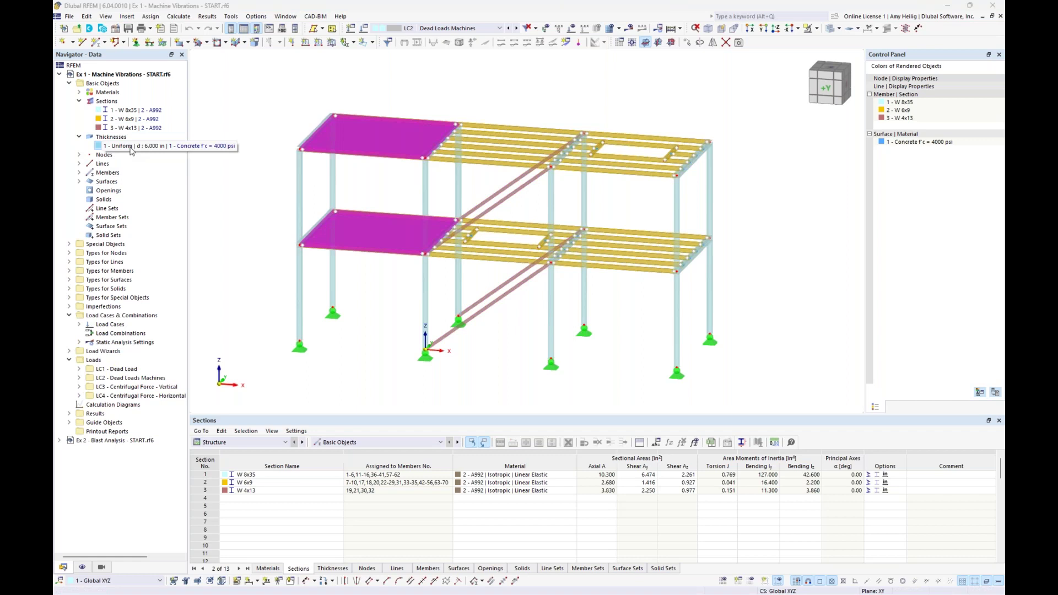
pyautogui.click(79, 137)
pyautogui.click(79, 101)
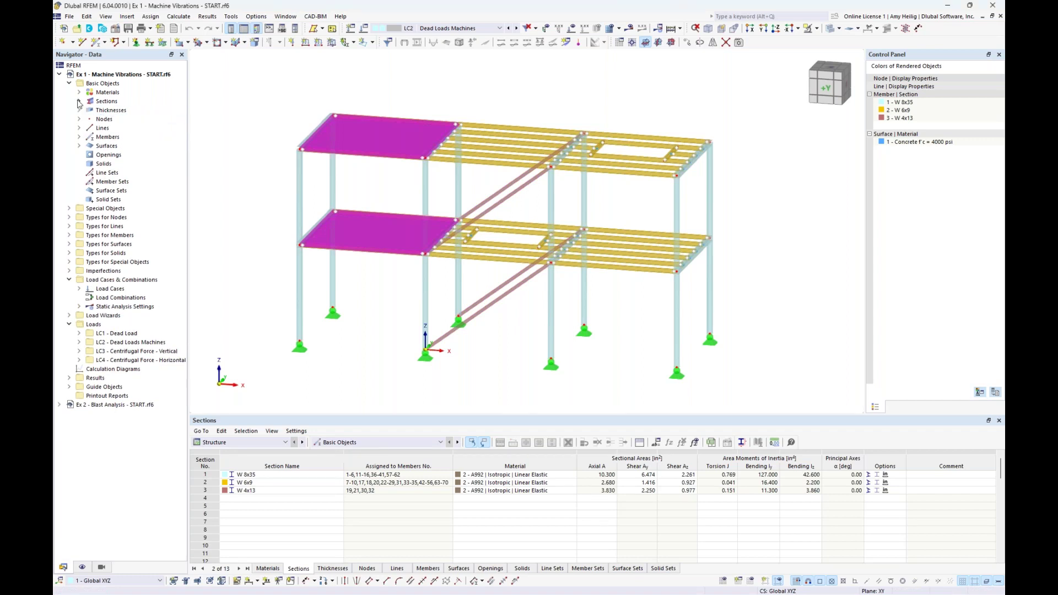
pyautogui.click(482, 95)
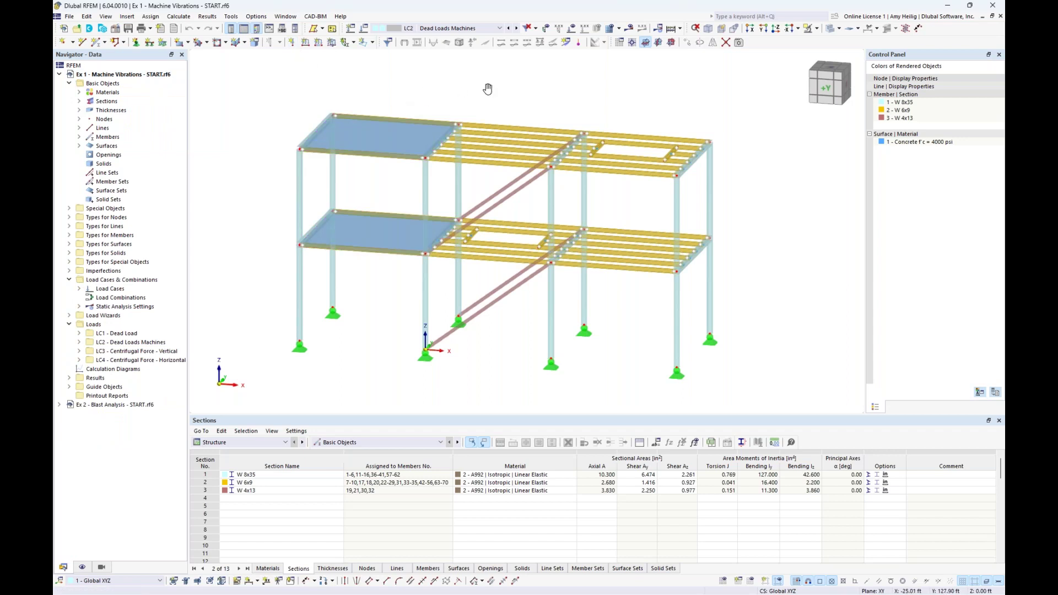
# - Make LC1 Dead Load the active load case and show its loads on the model
pyautogui.click(500, 28)
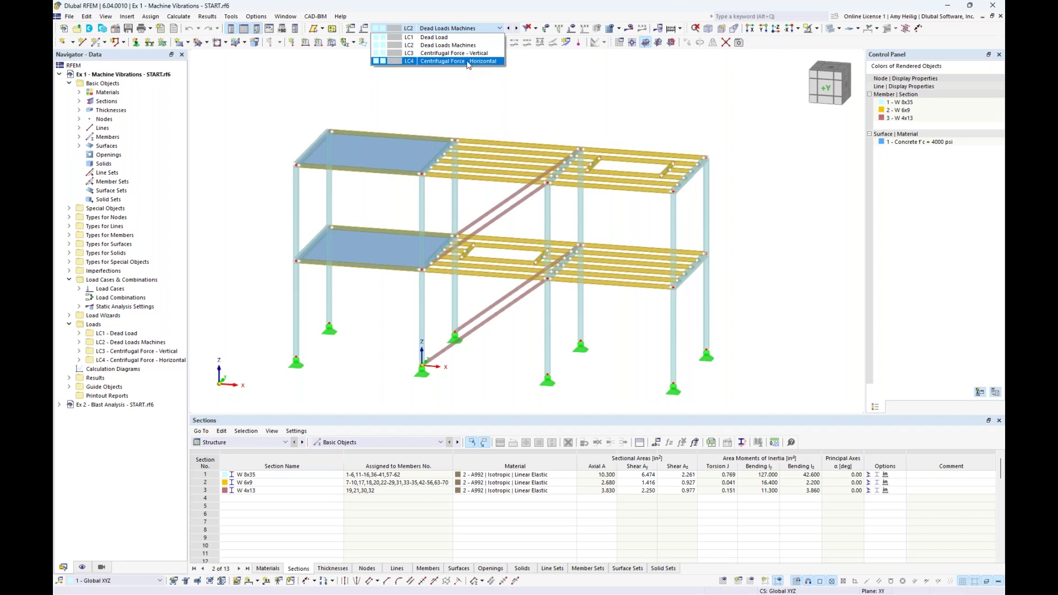
pyautogui.click(443, 38)
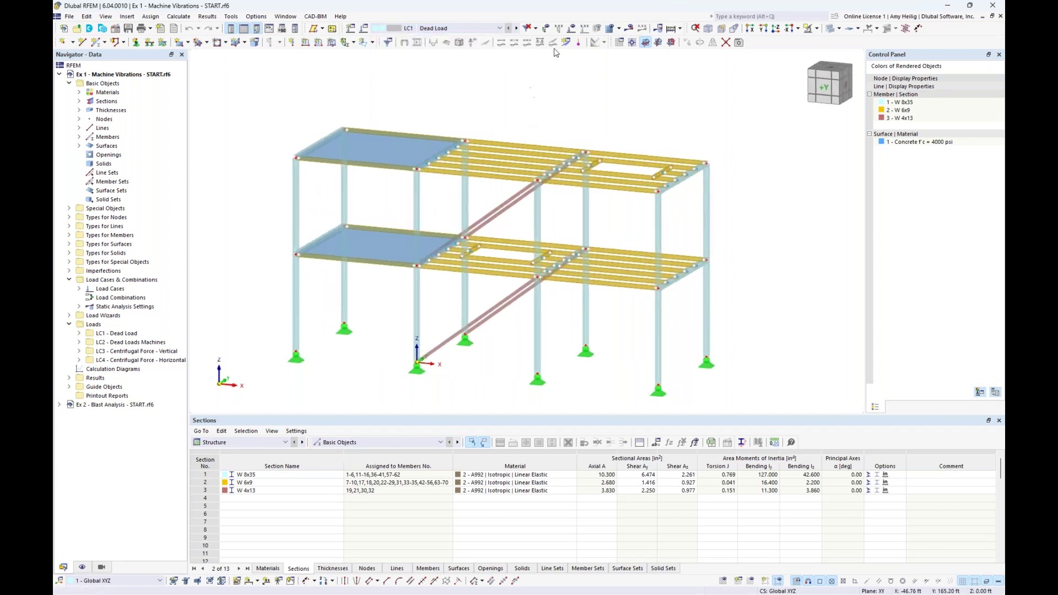
pyautogui.click(572, 28)
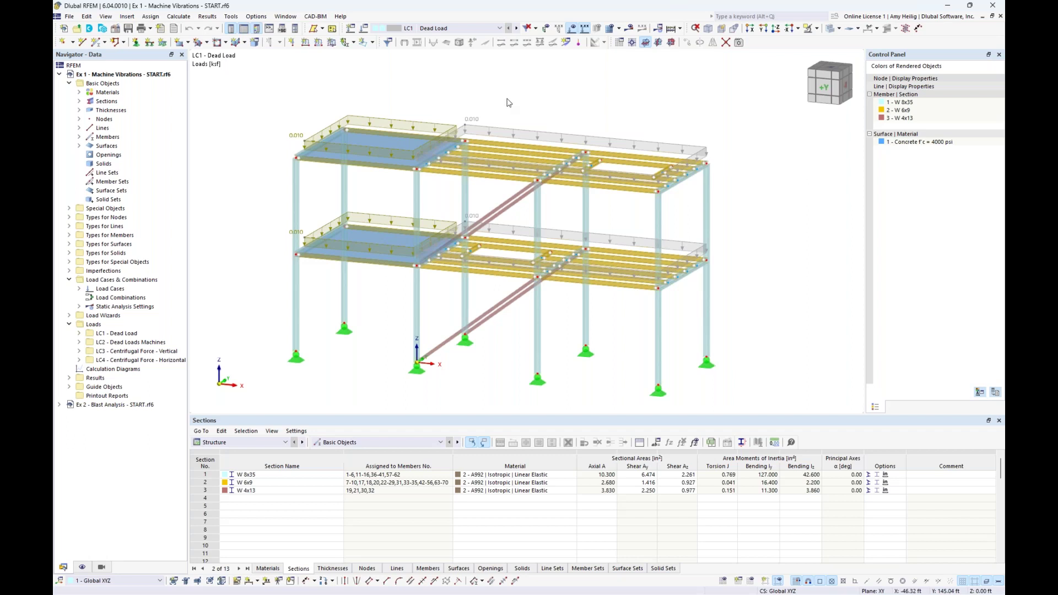
# - Display the member loads generated from the area loads separately, and return to the area load display
pyautogui.rightClick(518, 134)
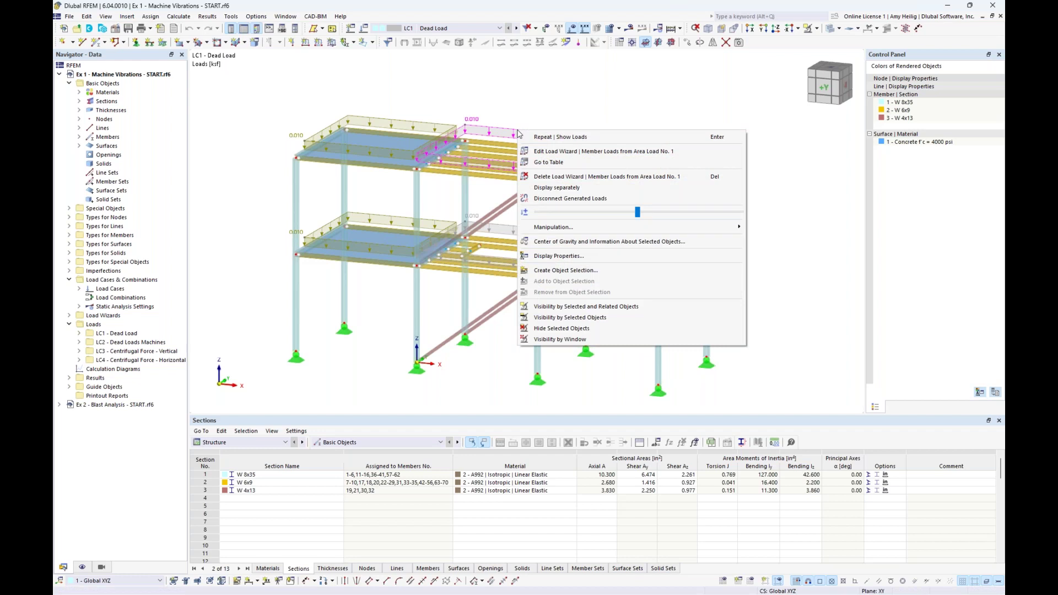
pyautogui.click(548, 188)
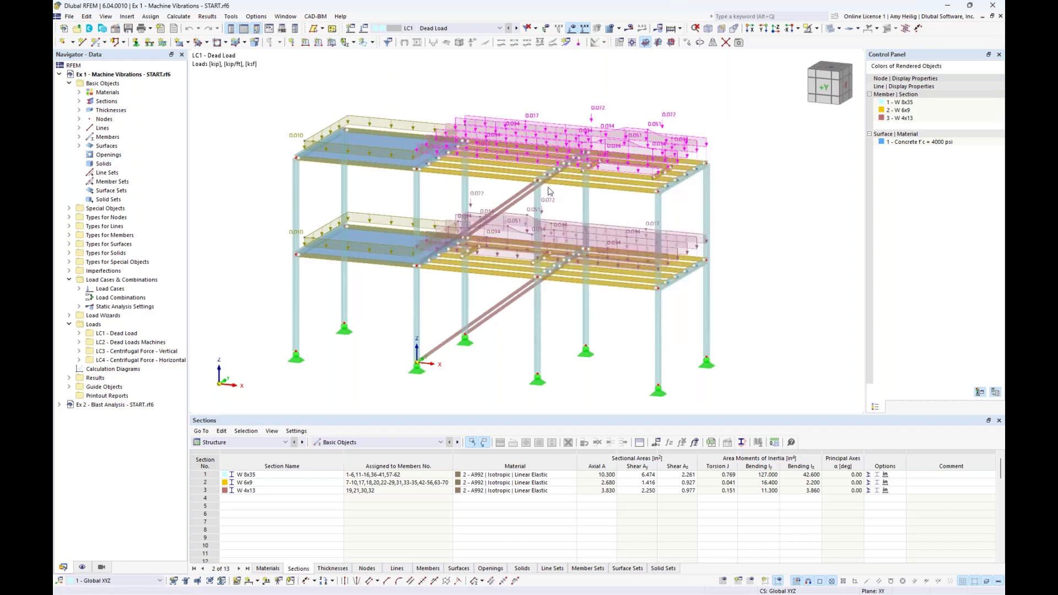
pyautogui.rightClick(542, 134)
pyautogui.click(557, 166)
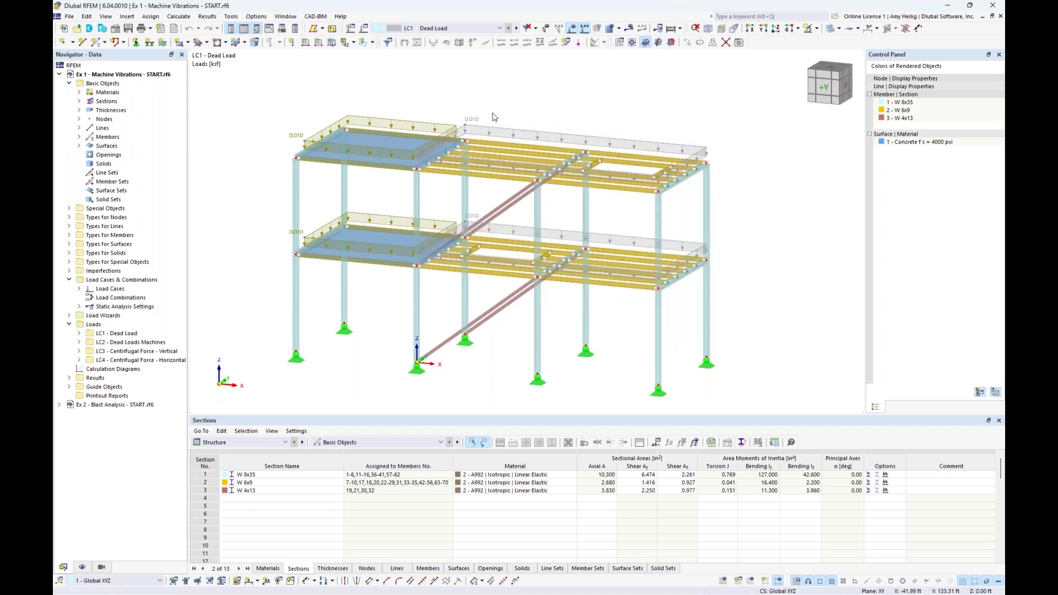
# - Display the LC2 Dead Loads Machines loads around the two floor openings
pyautogui.click(500, 29)
pyautogui.click(482, 48)
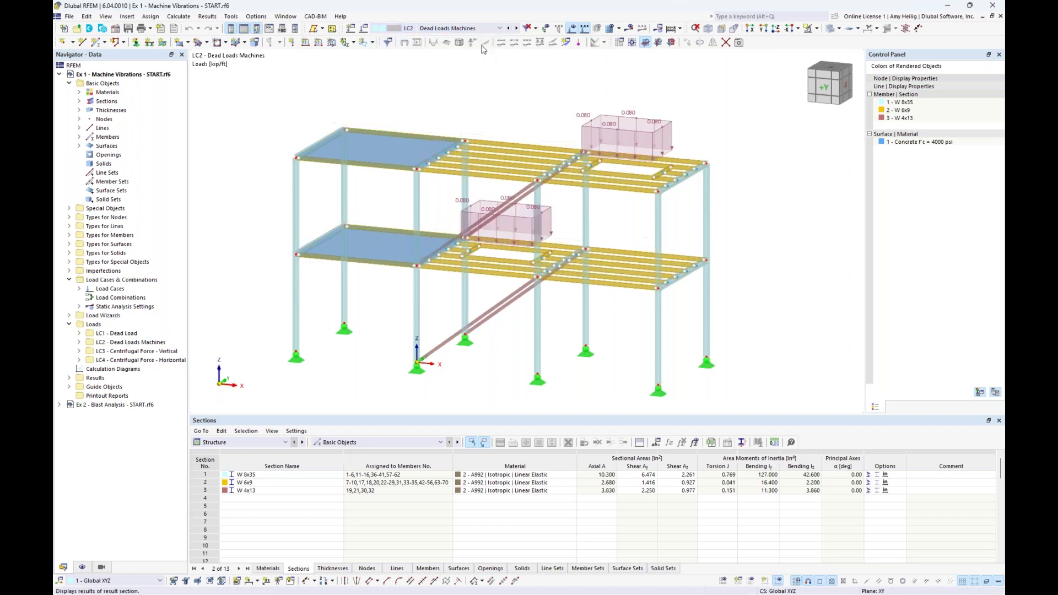
pyautogui.moveTo(529, 122); pyautogui.dragTo(498, 110, button='middle')
pyautogui.scroll(2, 486, 135)
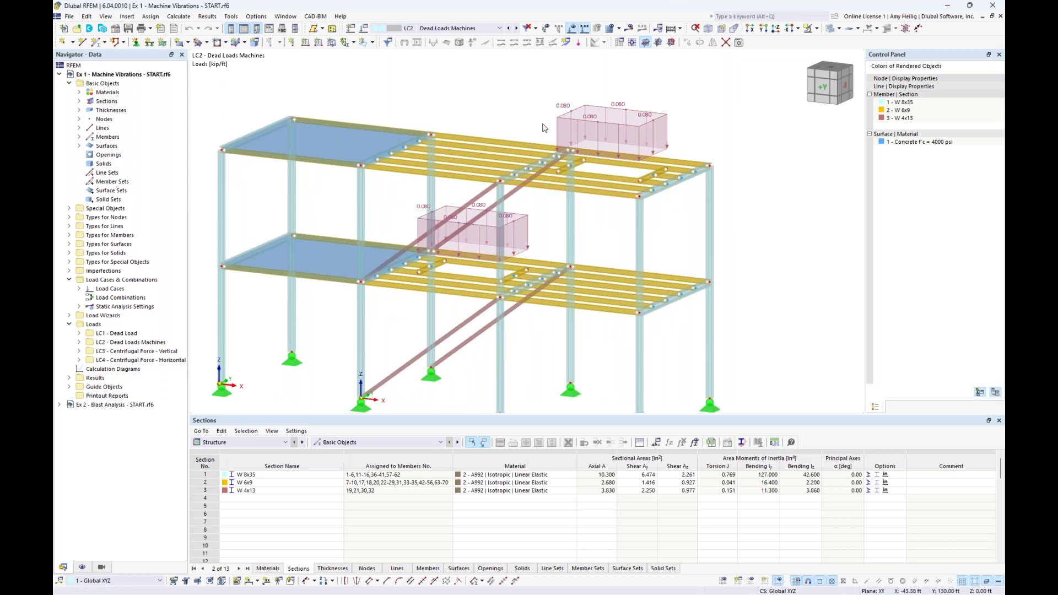
# - Display the LC3 Centrifugal Force - Vertical loads and examine them closely at the upper floor opening
pyautogui.click(499, 29)
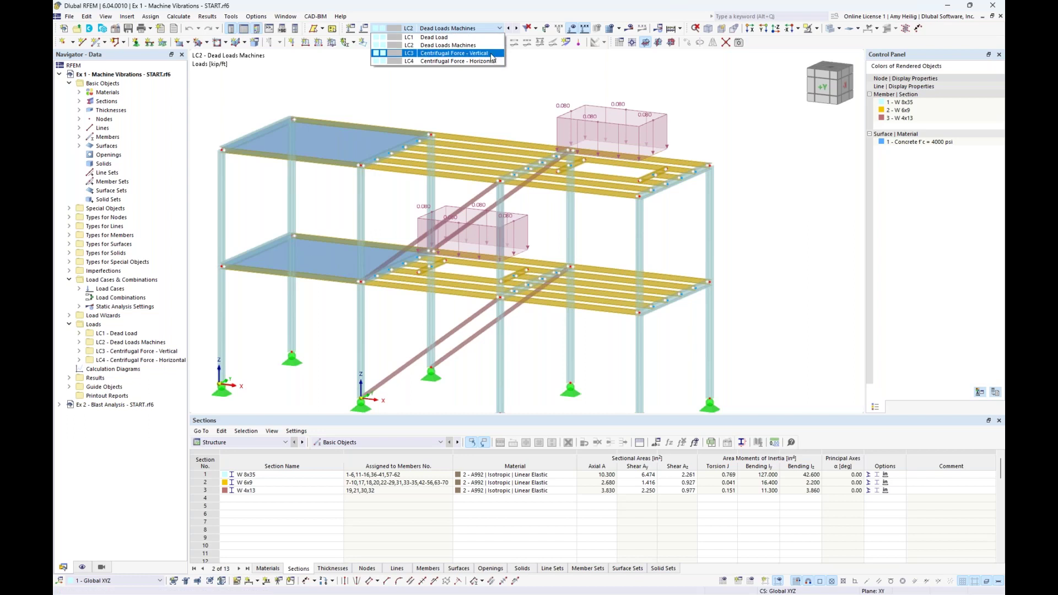
pyautogui.click(492, 54)
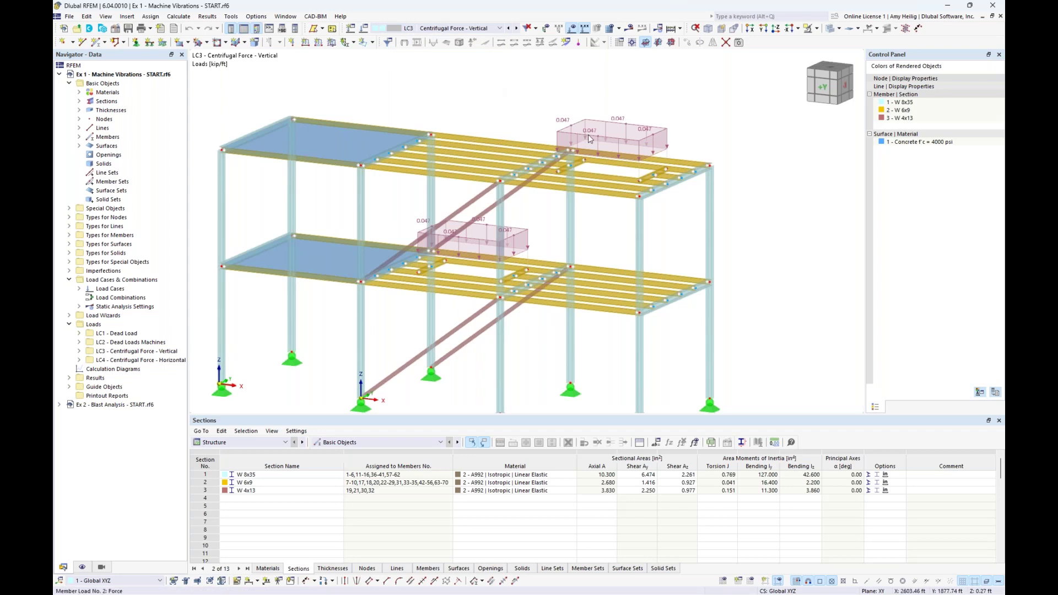
pyautogui.scroll(4, 628, 163)
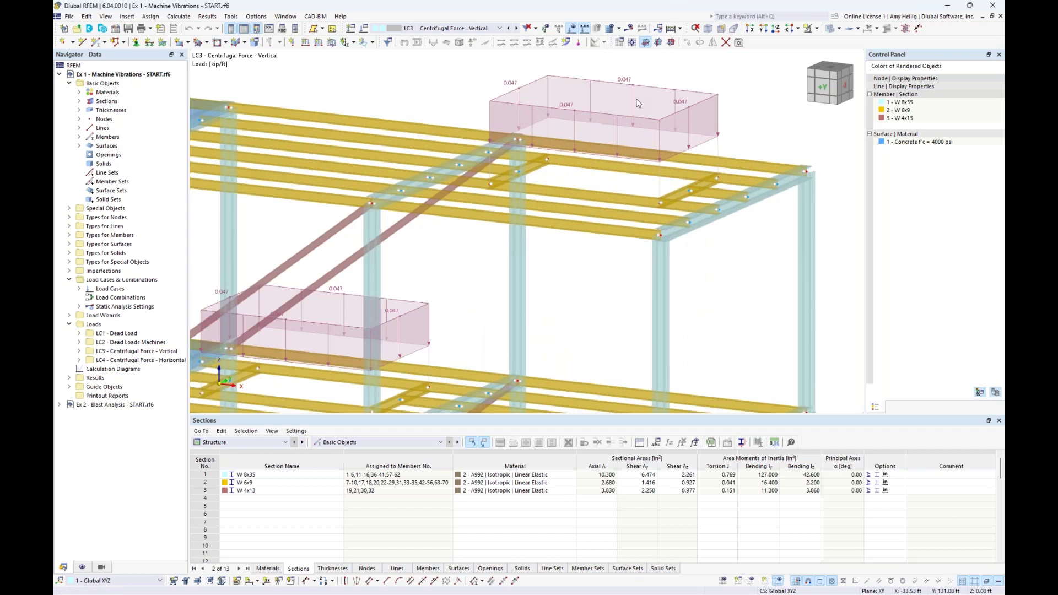
pyautogui.keyDown('ctrl'); pyautogui.moveTo(604, 158); pyautogui.dragTo(616, 183, button='middle'); pyautogui.keyUp('ctrl')
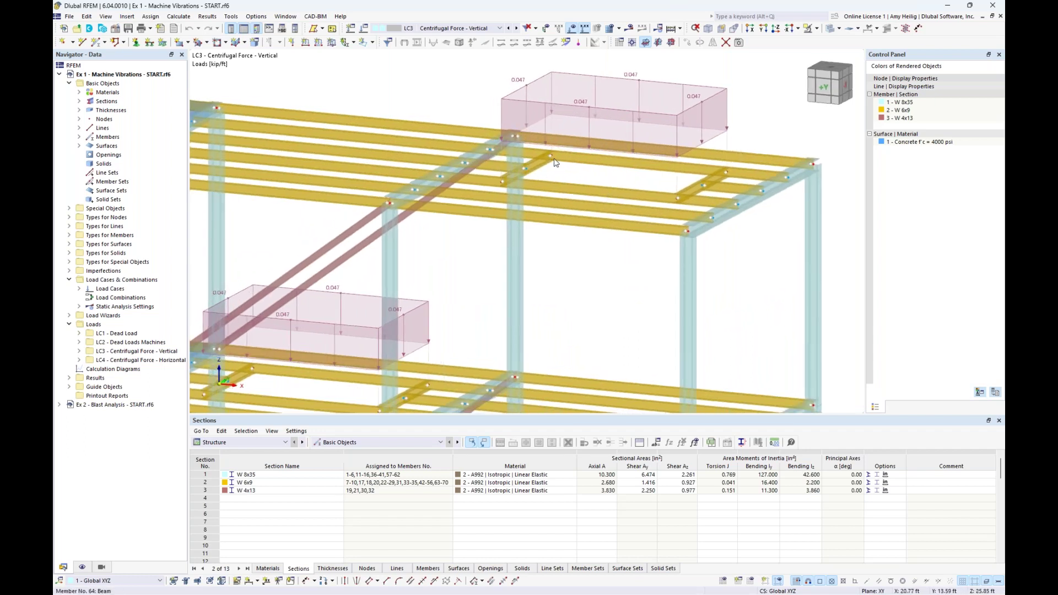
# - Check the center of gravity and total member length of the four beams framing the upper floor opening
pyautogui.click(588, 190)
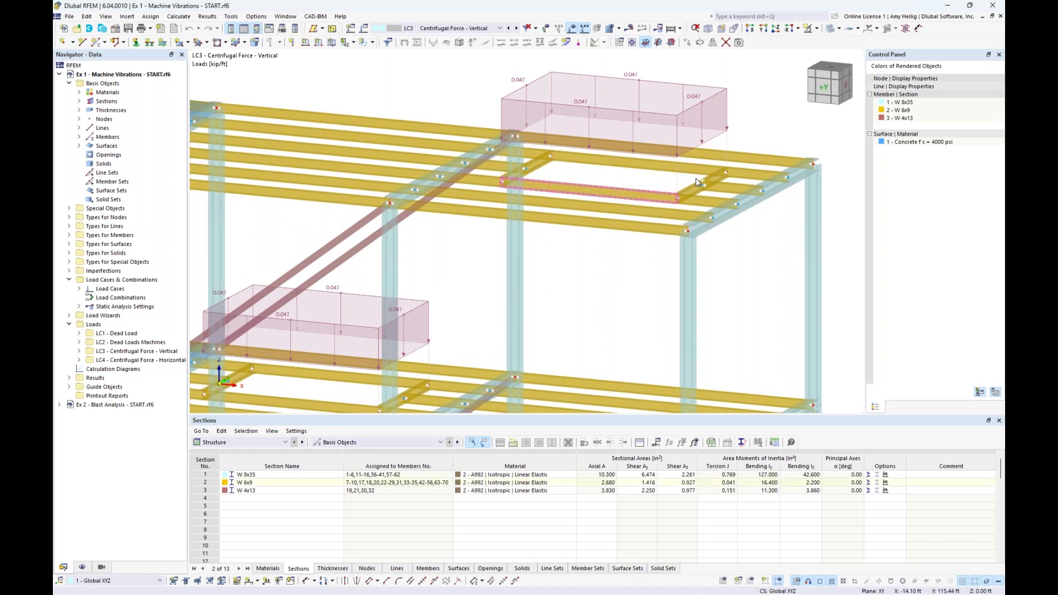
pyautogui.keyDown('ctrl'); pyautogui.click(695, 189); pyautogui.keyUp('ctrl')
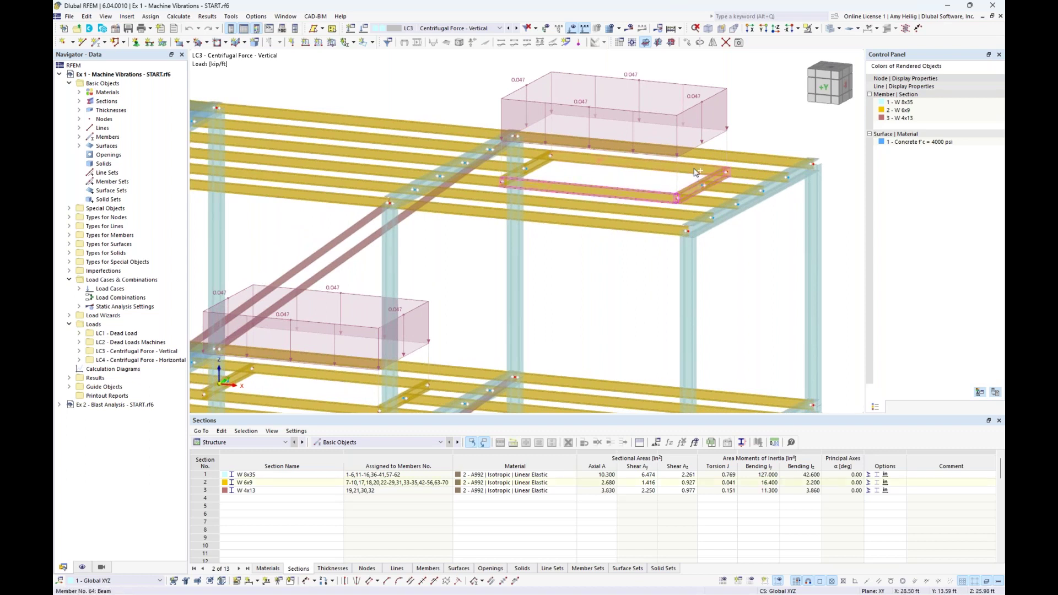
pyautogui.rightClick(542, 164)
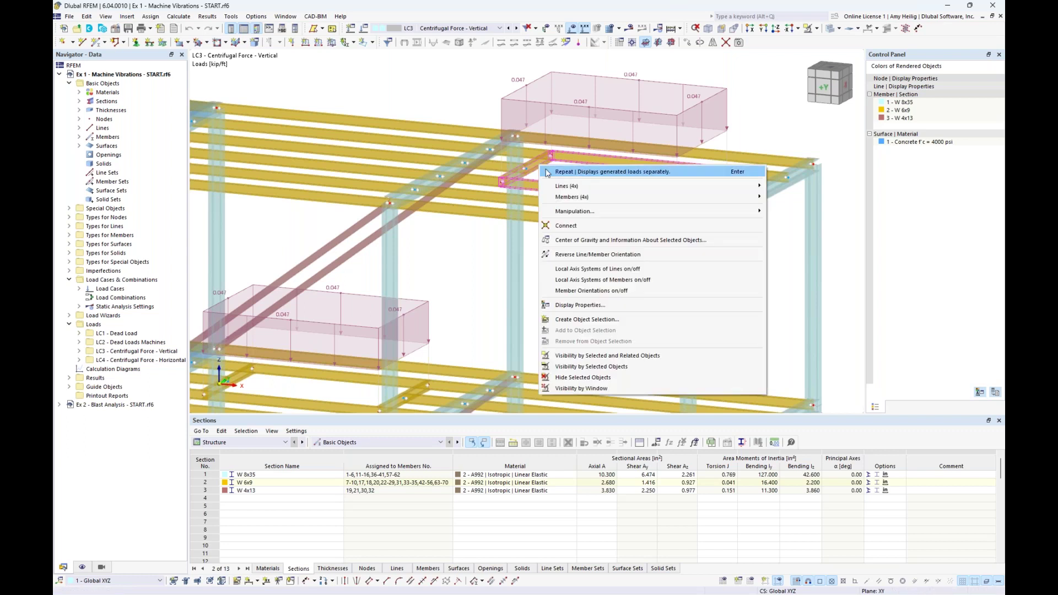
pyautogui.click(569, 242)
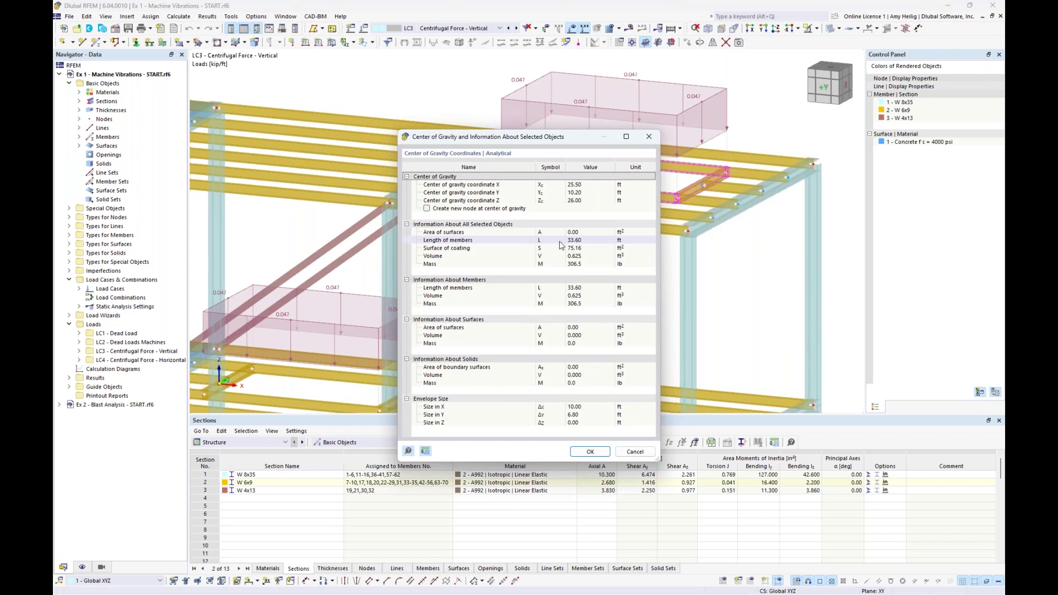
pyautogui.click(633, 452)
pyautogui.click(623, 307)
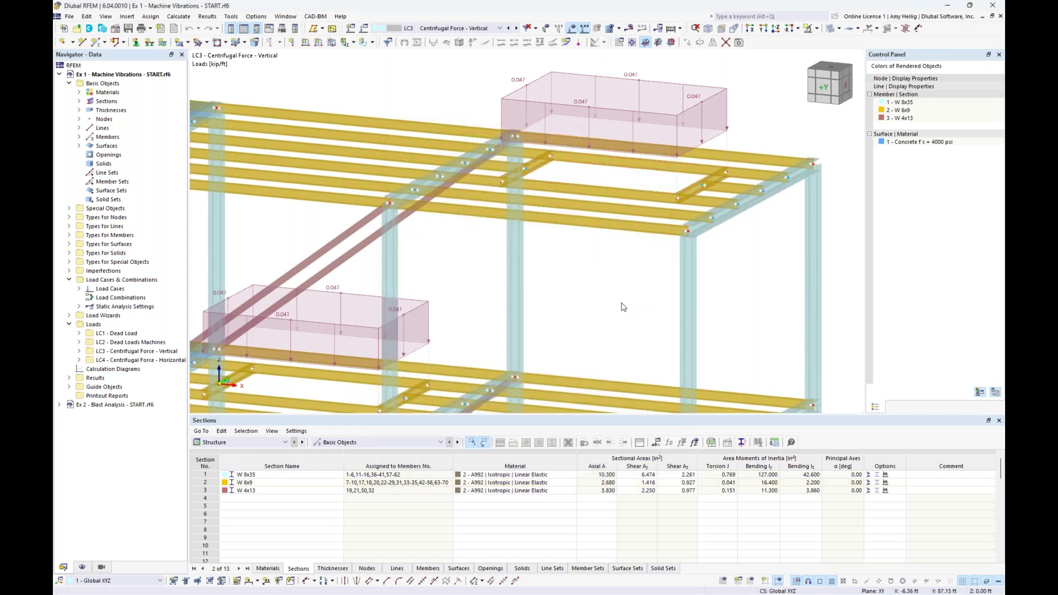
# - Display the LC4 Centrifugal Force - Horizontal loads and view them at both floor openings
pyautogui.scroll(-3, 623, 307)
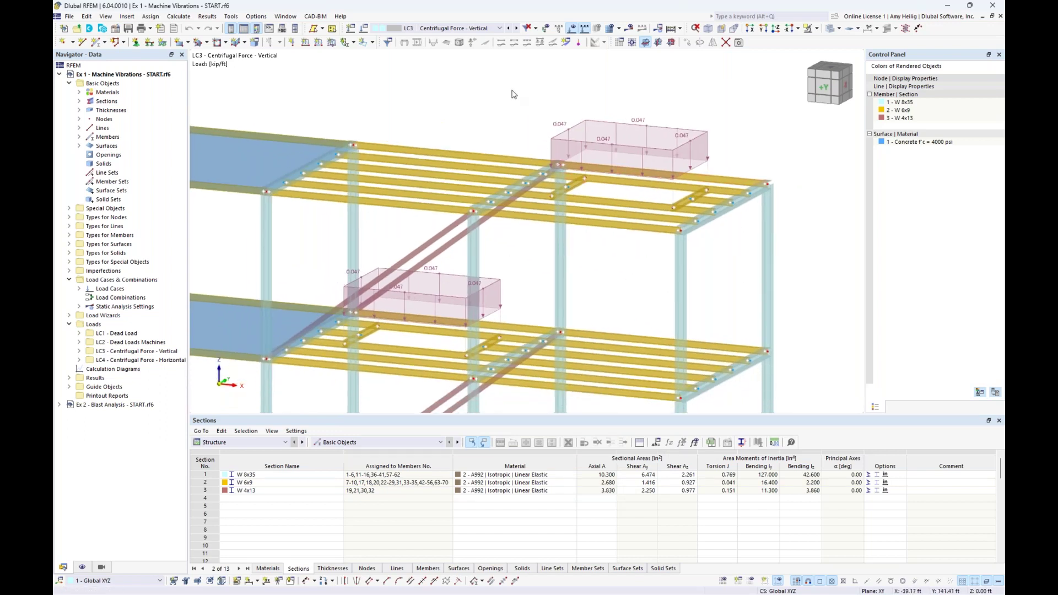
pyautogui.click(516, 28)
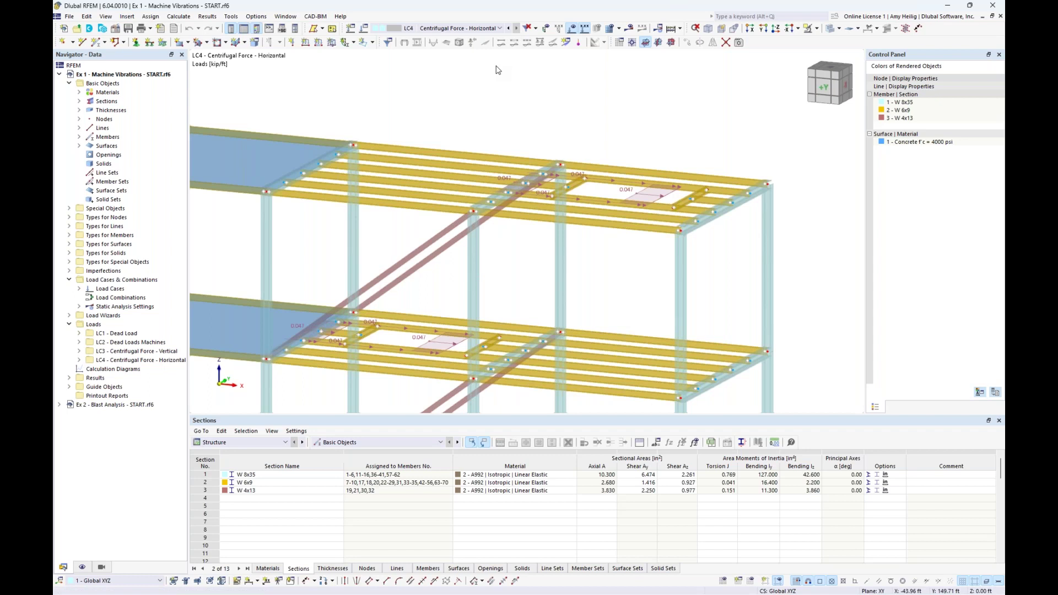
pyautogui.keyDown('ctrl'); pyautogui.moveTo(496, 70); pyautogui.dragTo(605, 153, button='middle'); pyautogui.keyUp('ctrl')
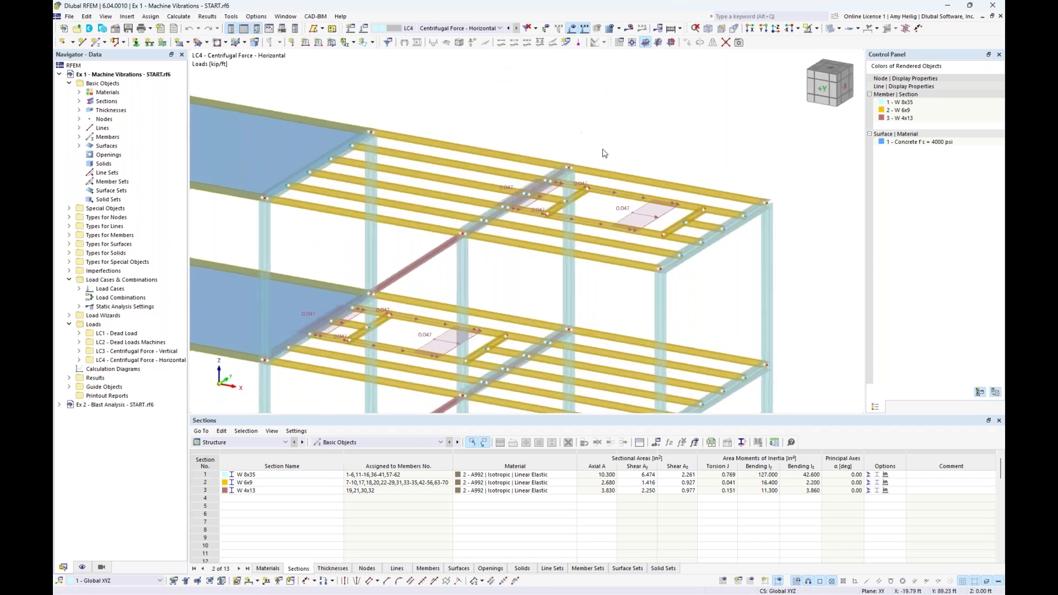
# - View the model in wireframe and solid display, and restore the transparent rendering with the loads hidden
pyautogui.click(830, 28)
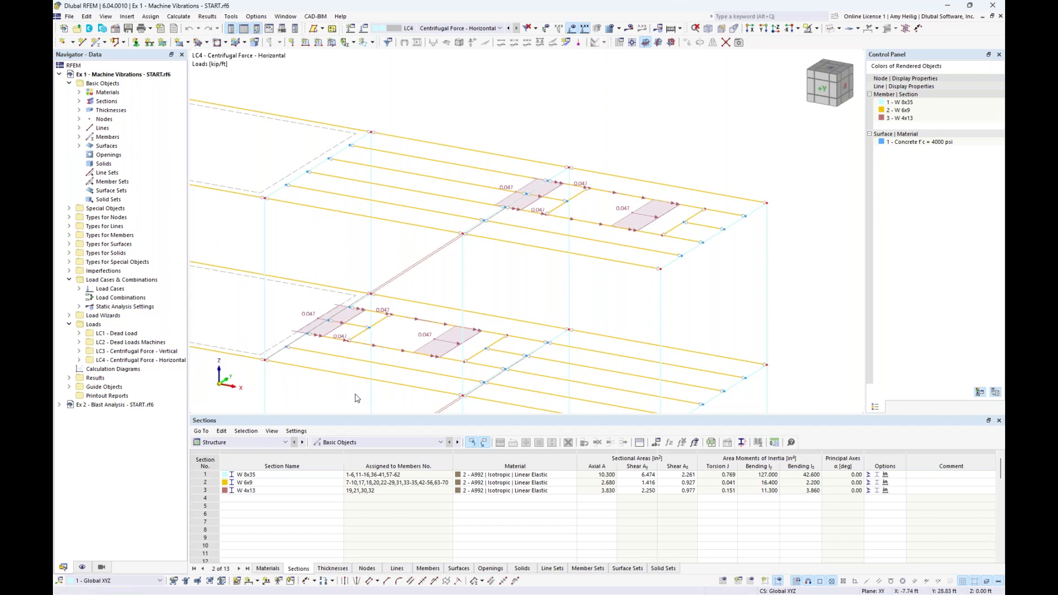
pyautogui.click(829, 29)
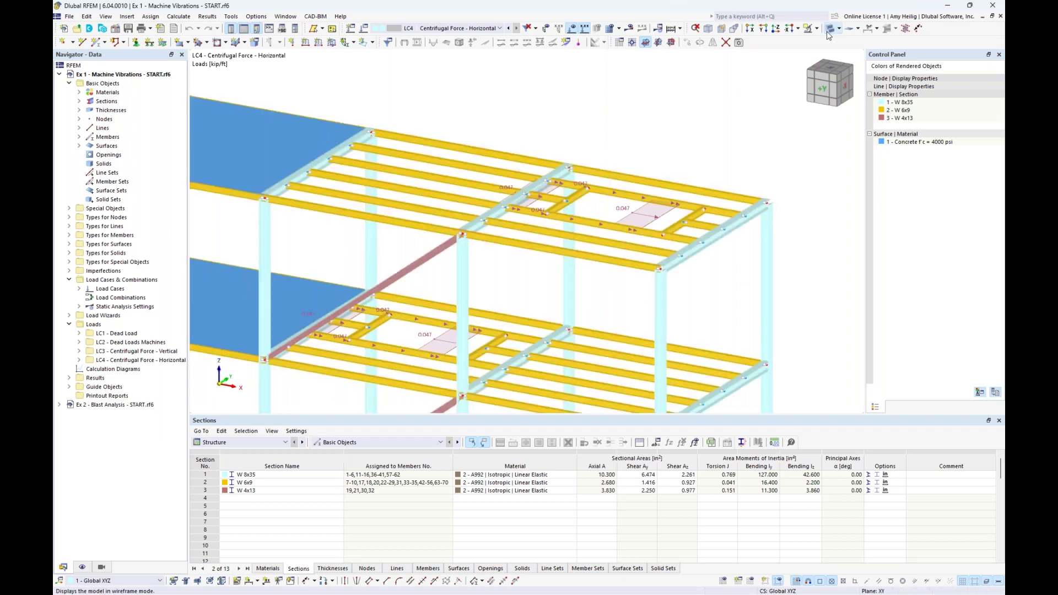
pyautogui.click(830, 31)
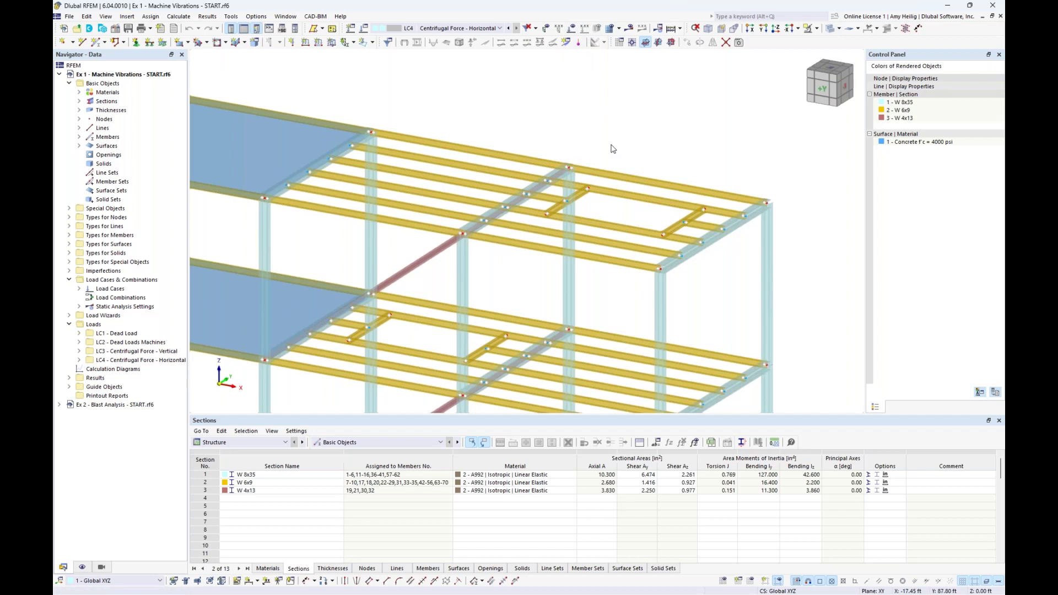
pyautogui.scroll(-5, 639, 131)
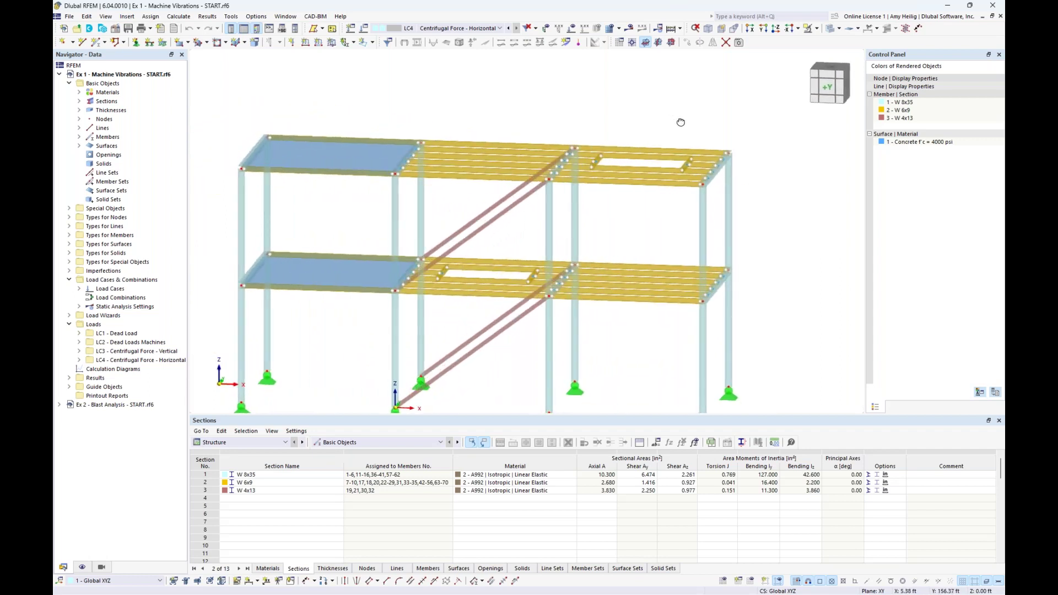
# - Activate the Modal Analysis and Time History Analysis add-ons in the model's base data
pyautogui.rightClick(109, 75)
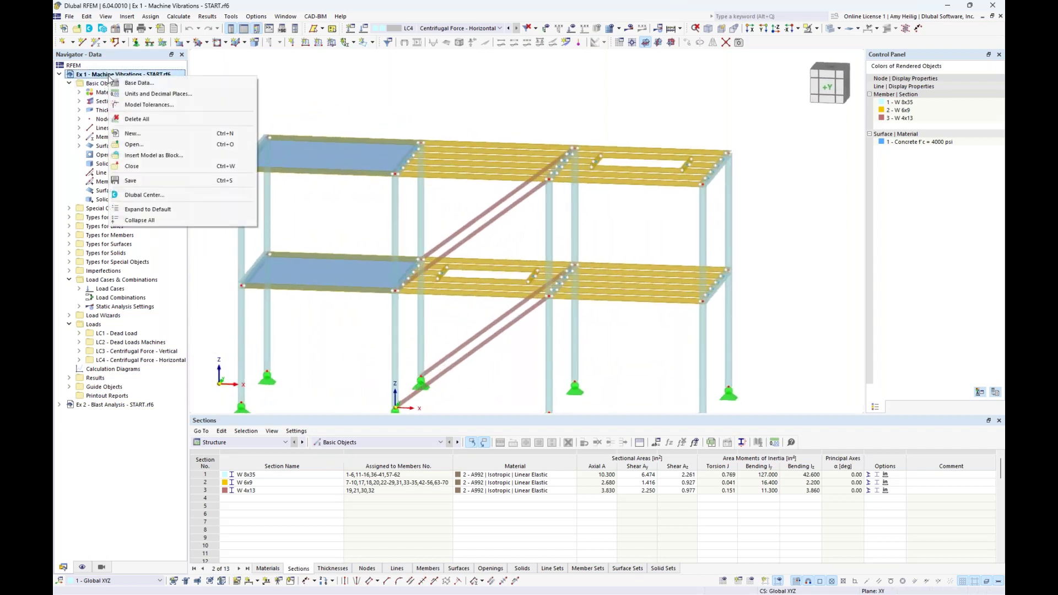
pyautogui.click(140, 82)
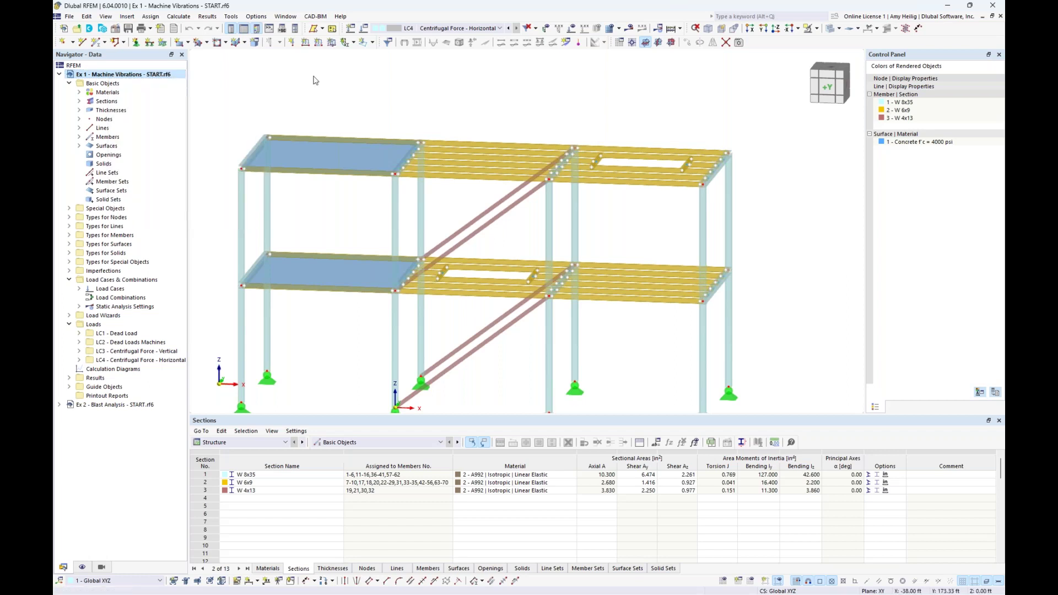
pyautogui.click(115, 29)
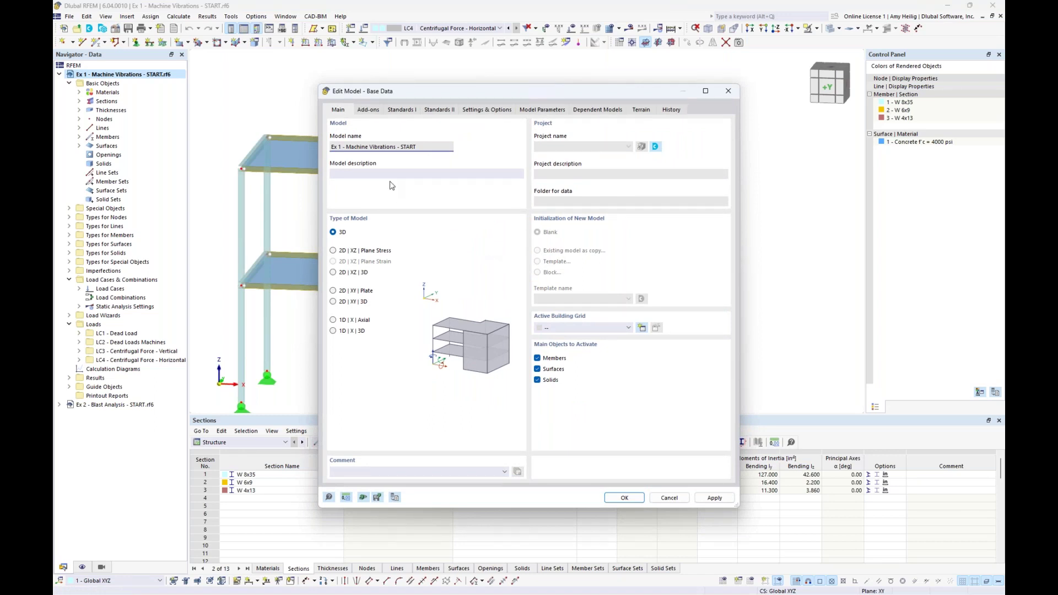
pyautogui.click(374, 110)
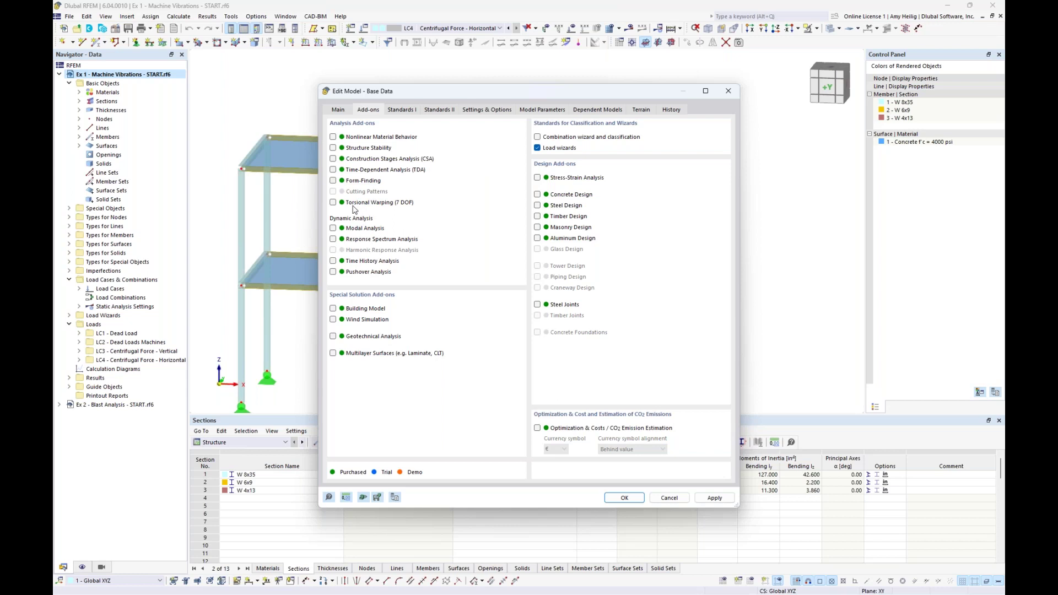
pyautogui.click(333, 228)
pyautogui.click(333, 261)
pyautogui.click(618, 499)
# - Create load combination CO1 from LC1 Dead Load and LC2 Dead Loads Machines at factor 1.00, named "Mass Combination"
pyautogui.keyDown('ctrl'); pyautogui.moveTo(628, 346); pyautogui.dragTo(624, 309, button='middle'); pyautogui.keyUp('ctrl')
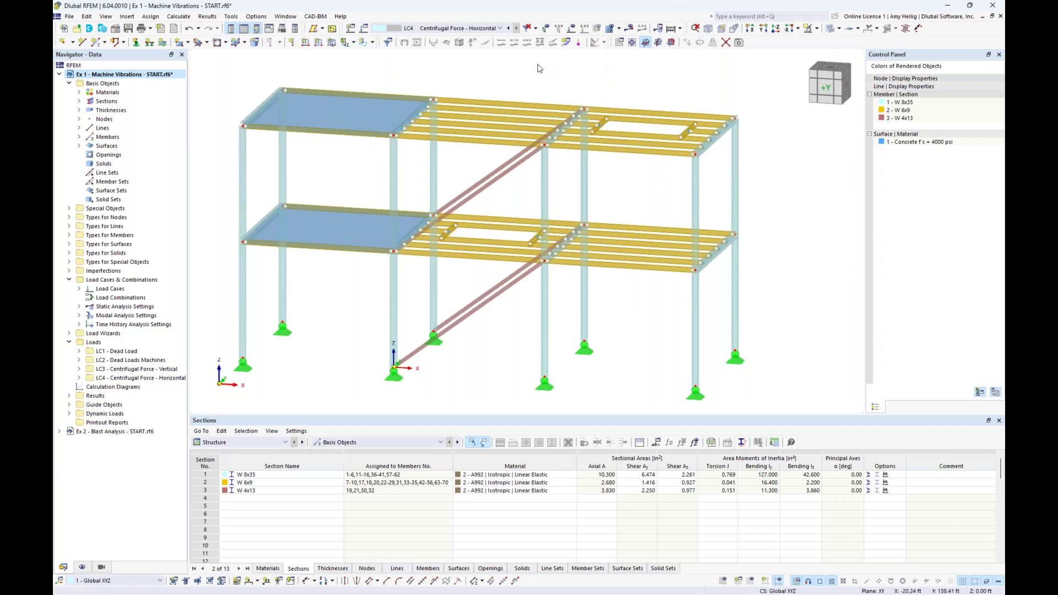
pyautogui.click(417, 59)
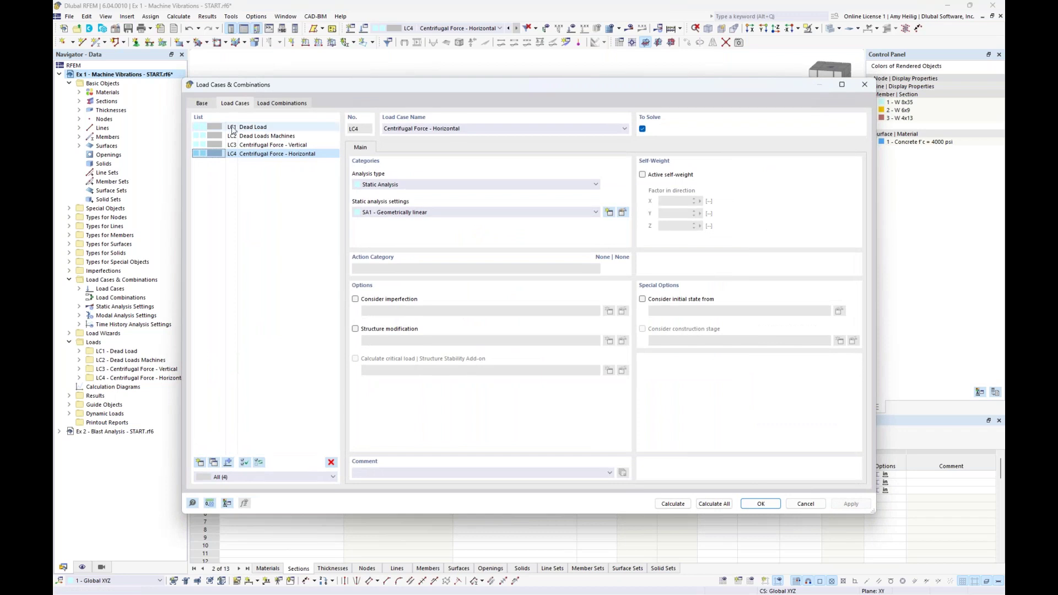
pyautogui.click(284, 104)
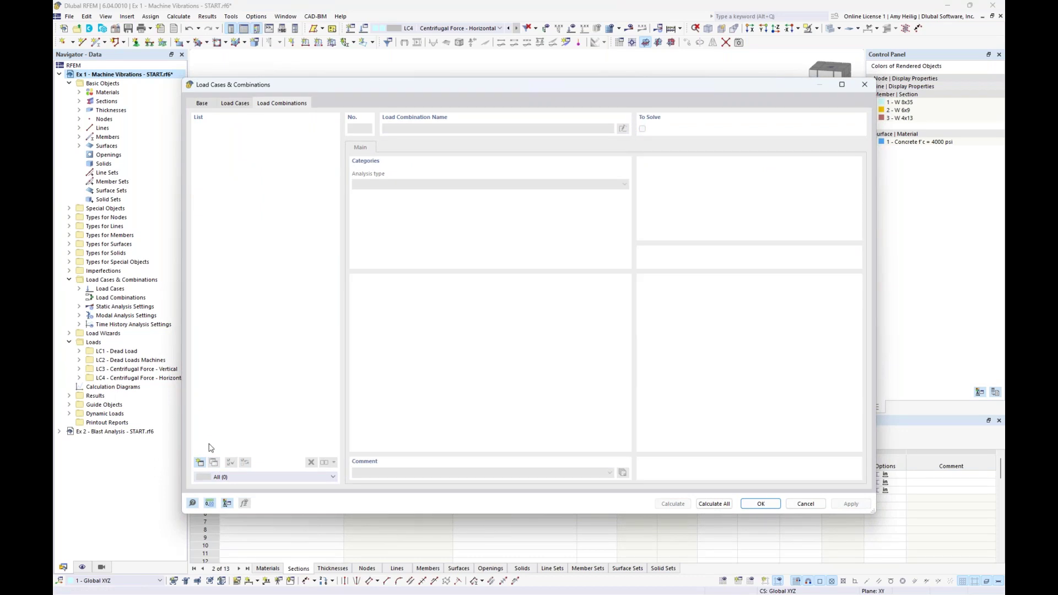
pyautogui.click(199, 462)
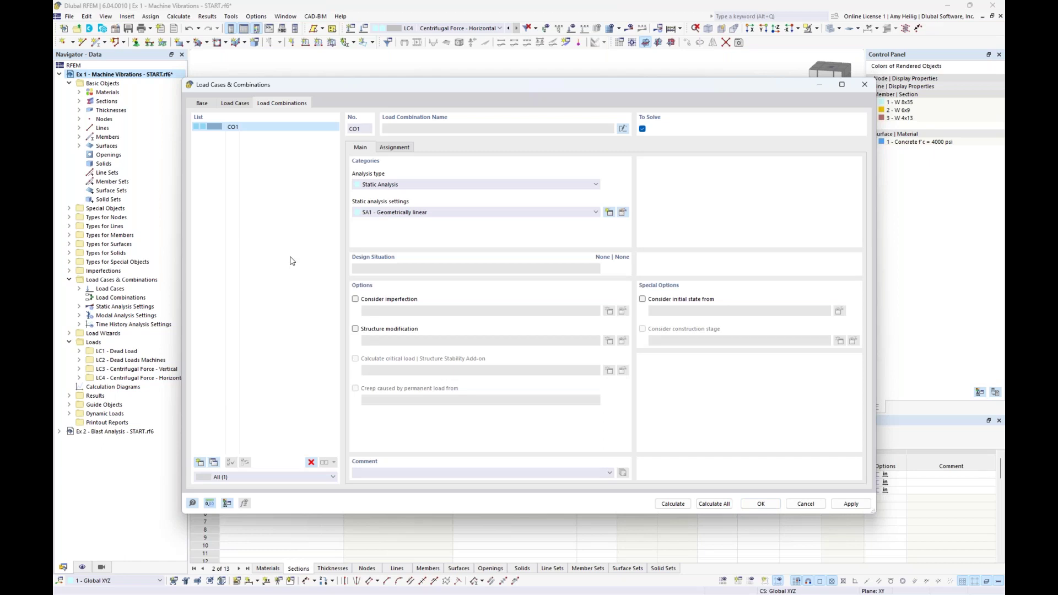
pyautogui.click(395, 149)
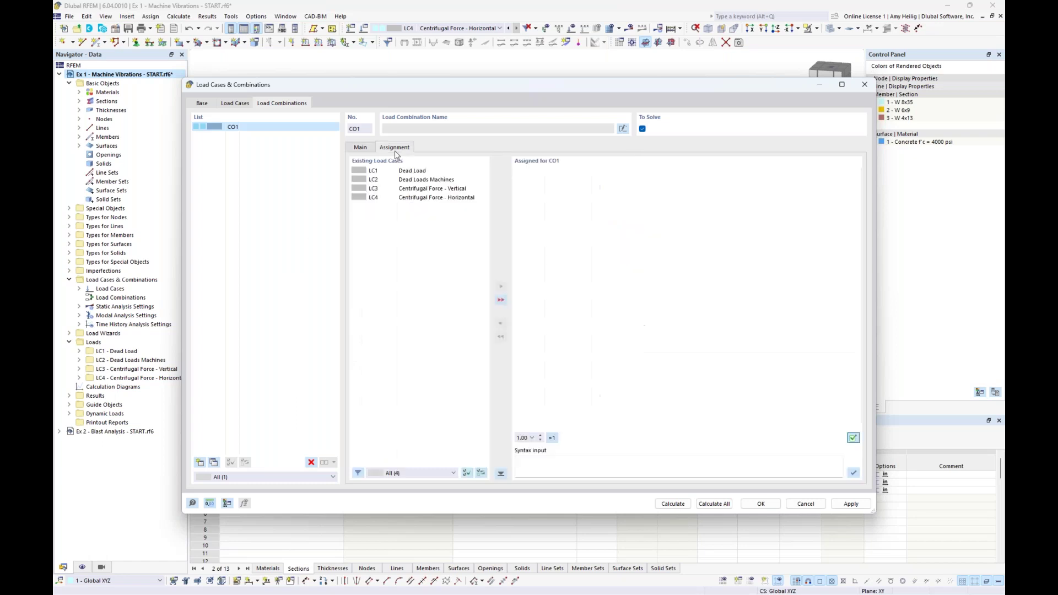
pyautogui.doubleClick(419, 172)
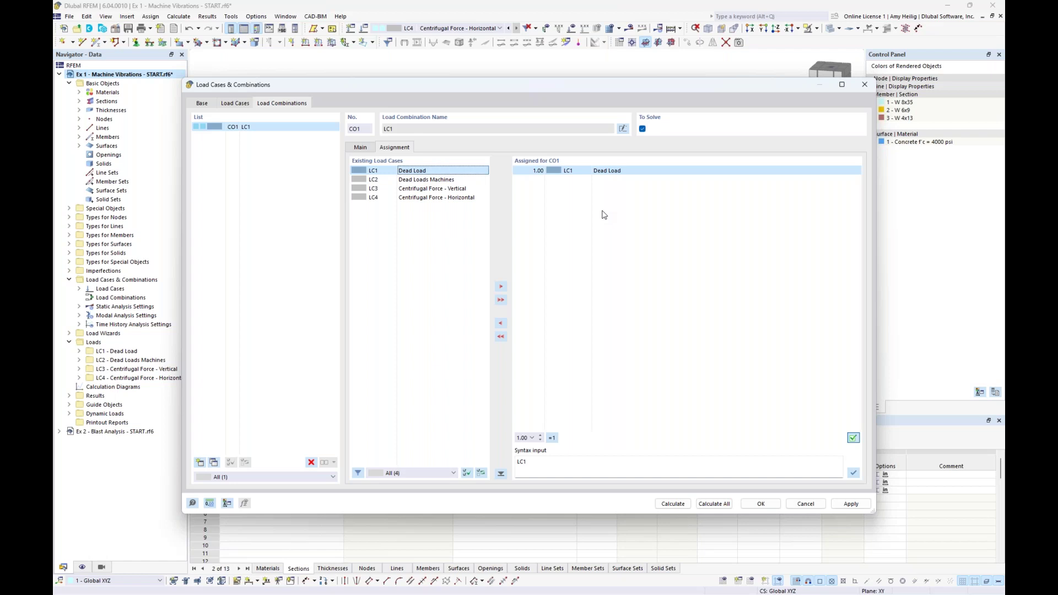
pyautogui.doubleClick(456, 180)
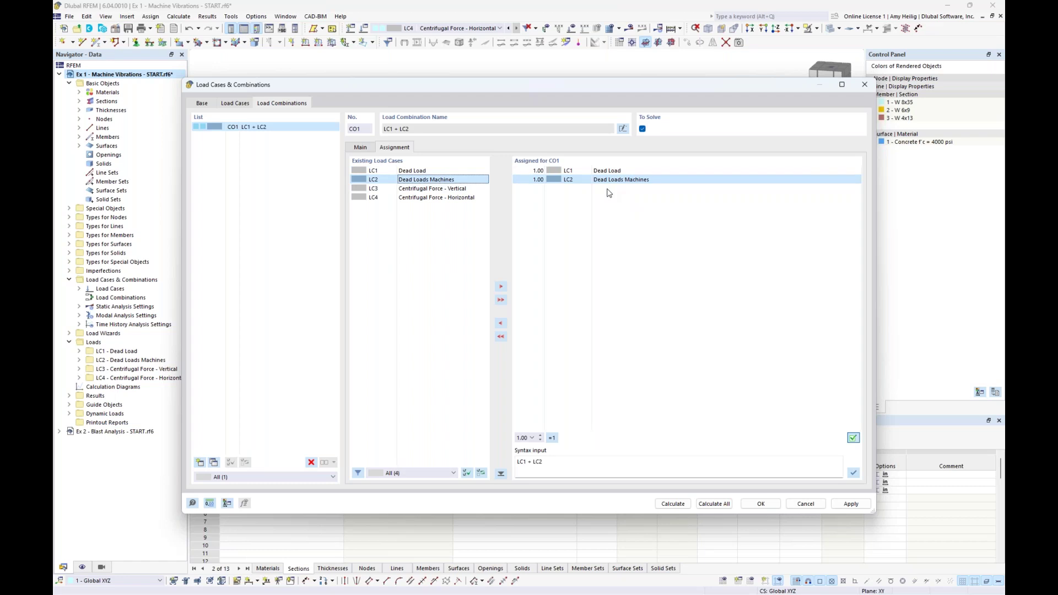
pyautogui.click(623, 128)
pyautogui.write('Mass Combination')
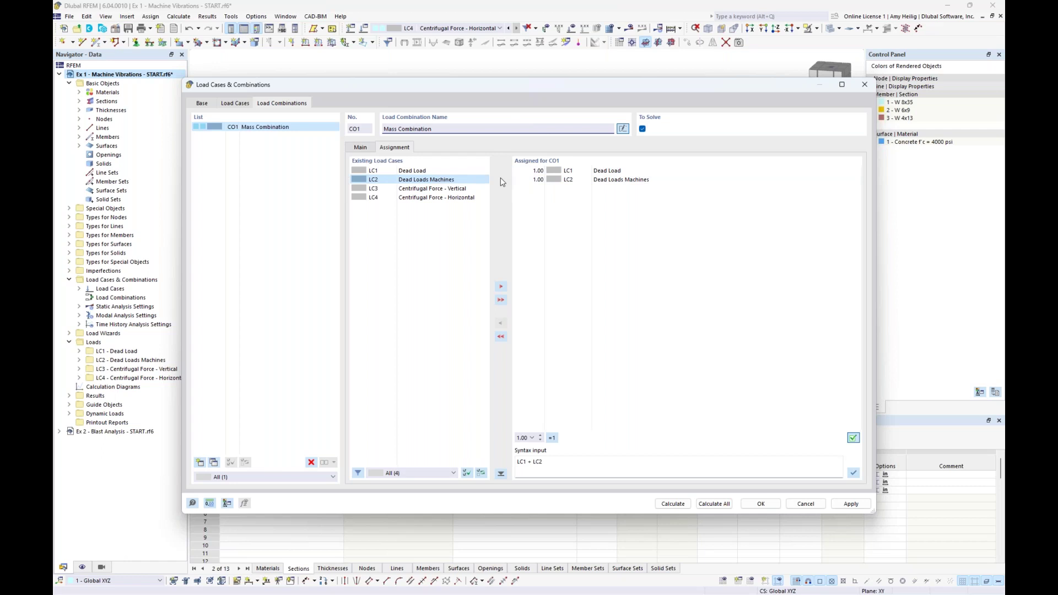
# - Add load case LC5 named "Modal" and set its analysis type to Modal Analysis
pyautogui.click(237, 105)
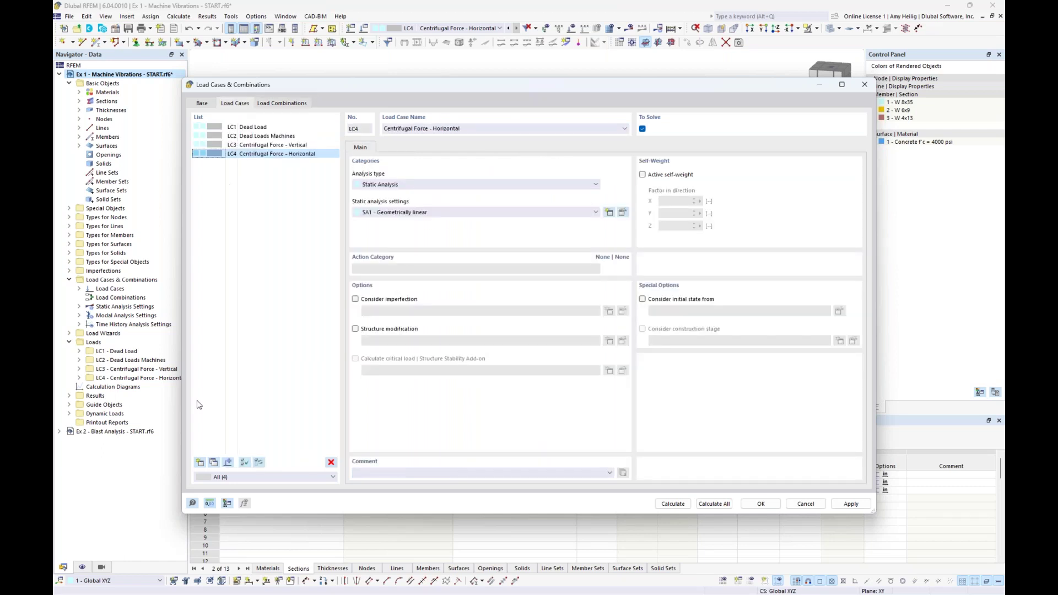
pyautogui.click(200, 463)
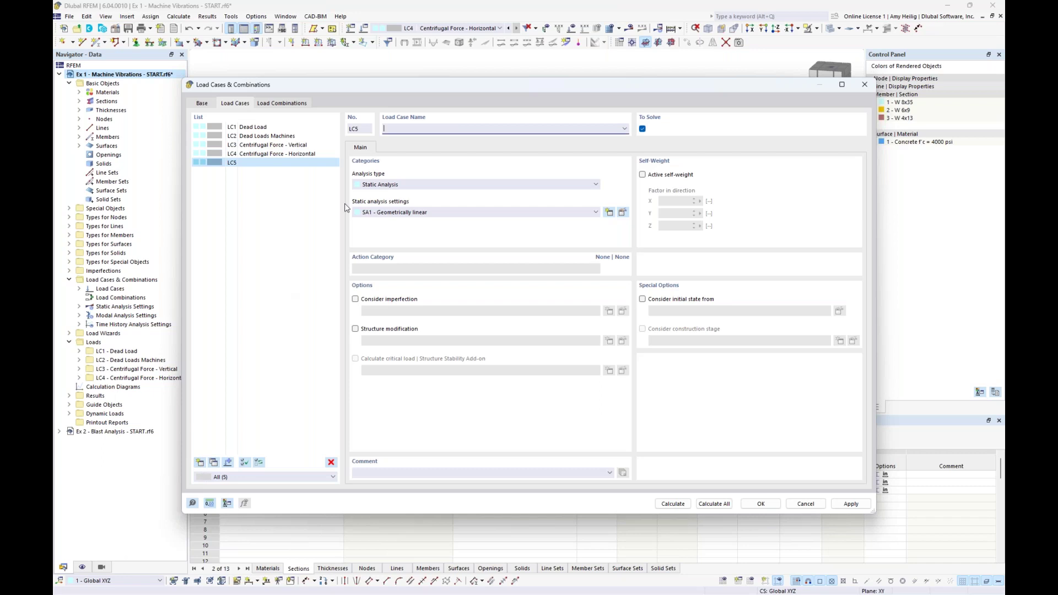
pyautogui.write('Modal')
pyautogui.click(408, 184)
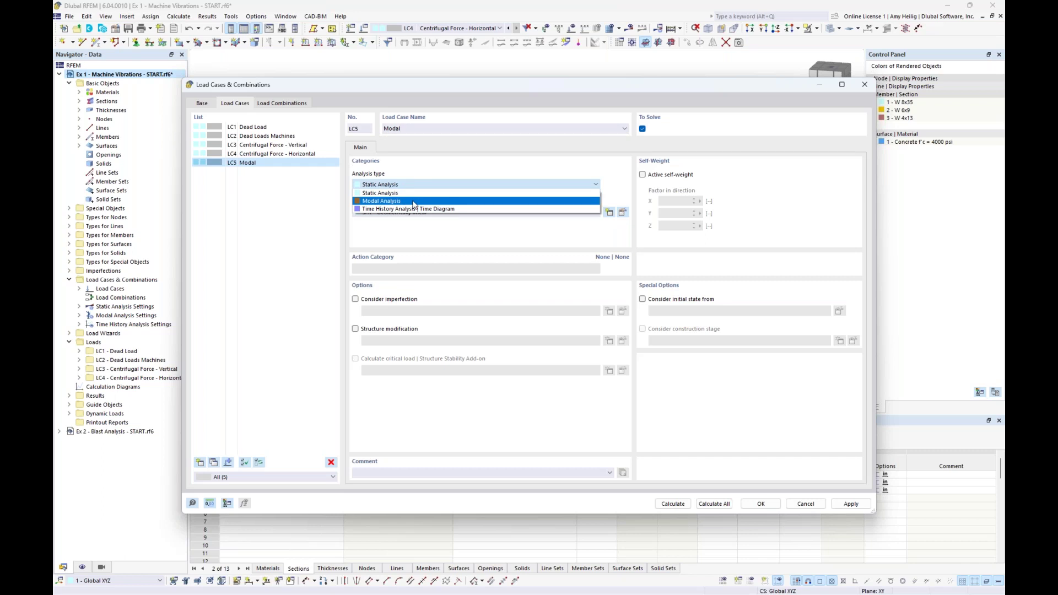
pyautogui.click(414, 202)
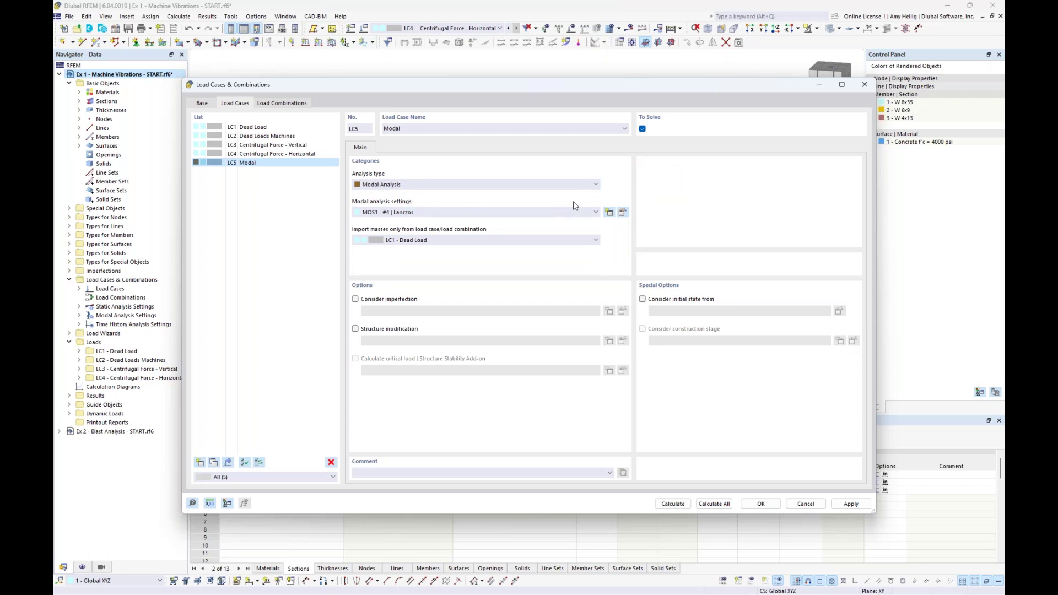
# - Set the modal analysis settings MOS1 to 15 modes, keeping the Lanczos method, Consistent mass matrix and default mass conversion
pyautogui.click(622, 212)
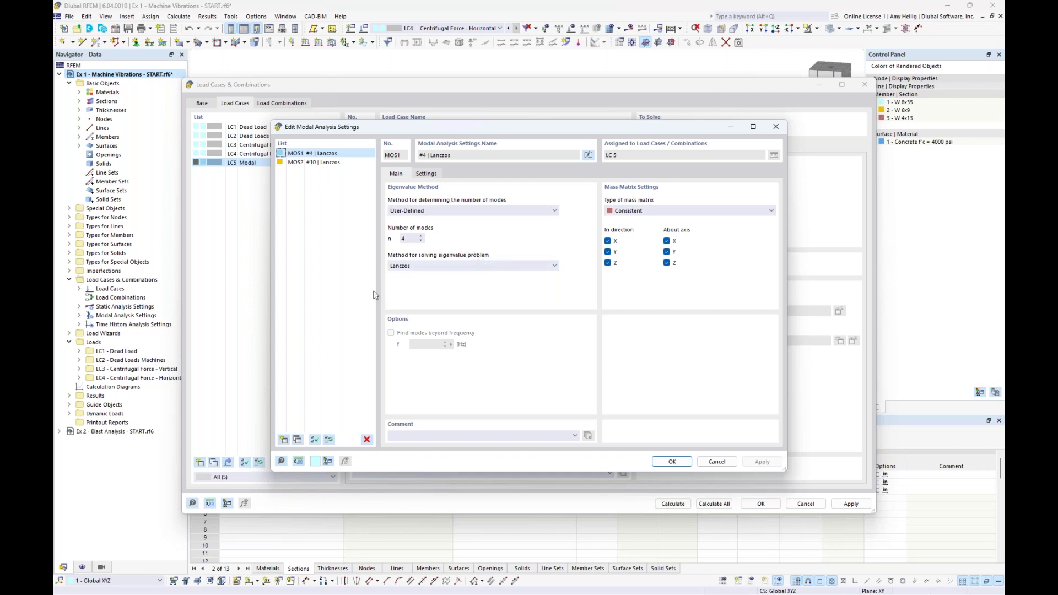
pyautogui.doubleClick(412, 237)
pyautogui.write('15')
pyautogui.click(650, 212)
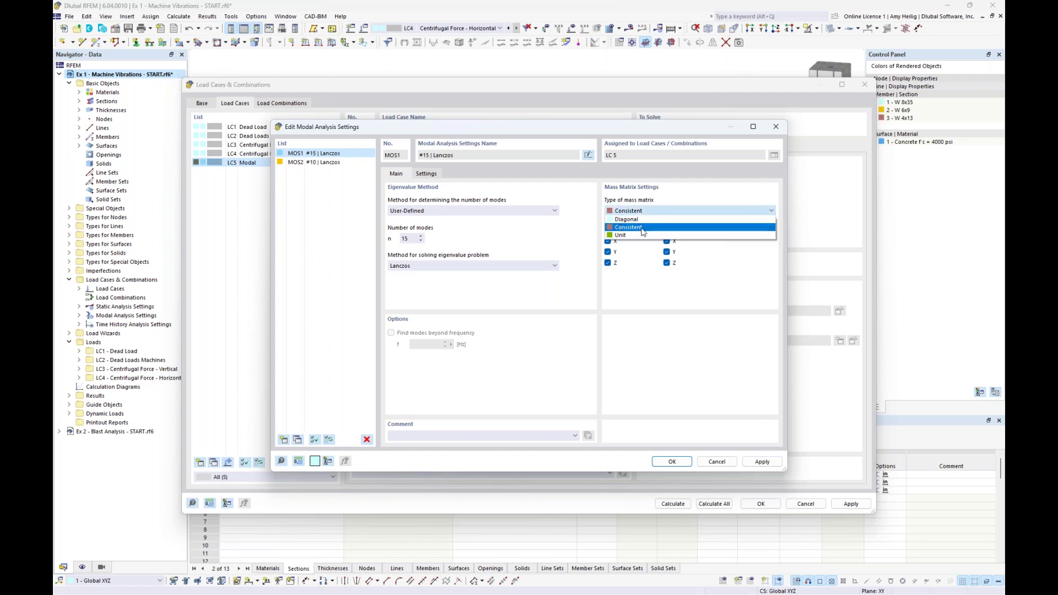
pyautogui.click(696, 208)
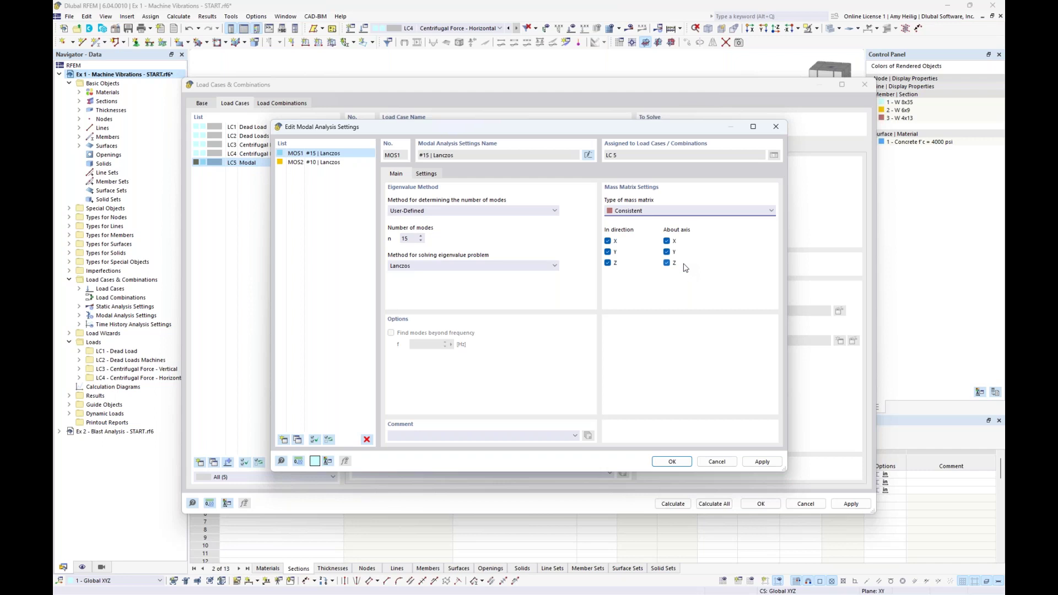
pyautogui.click(427, 174)
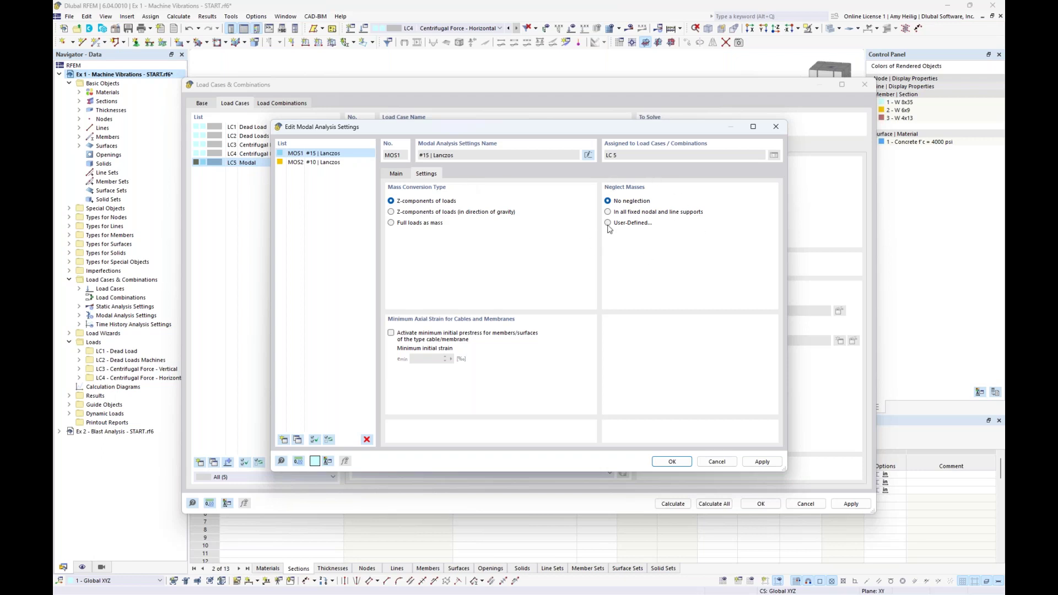
pyautogui.click(672, 463)
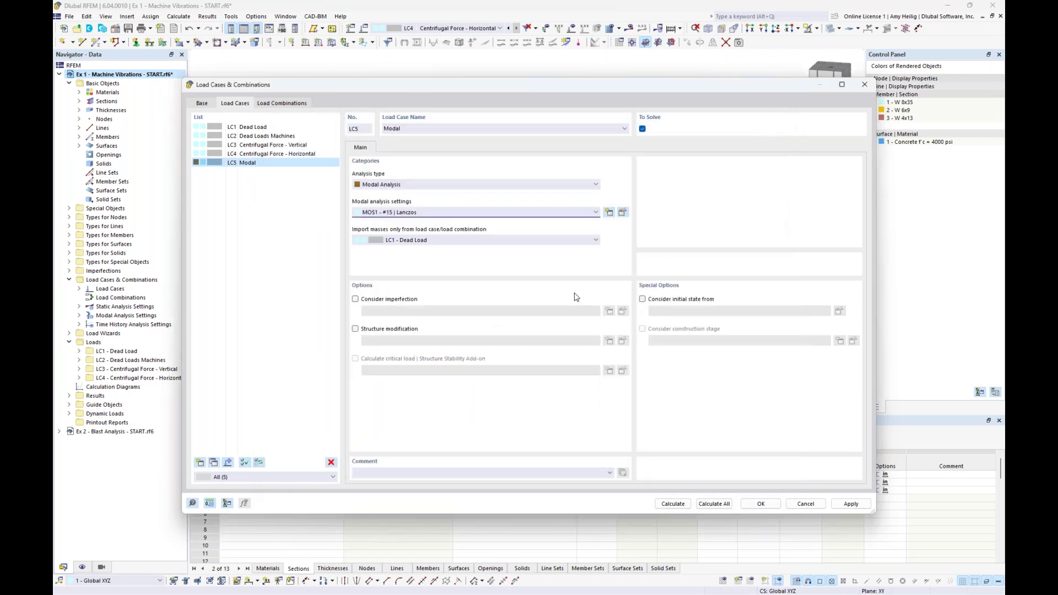
# - Import the modal load case's masses from CO1 - Mass Combination and calculate the load case
pyautogui.click(429, 240)
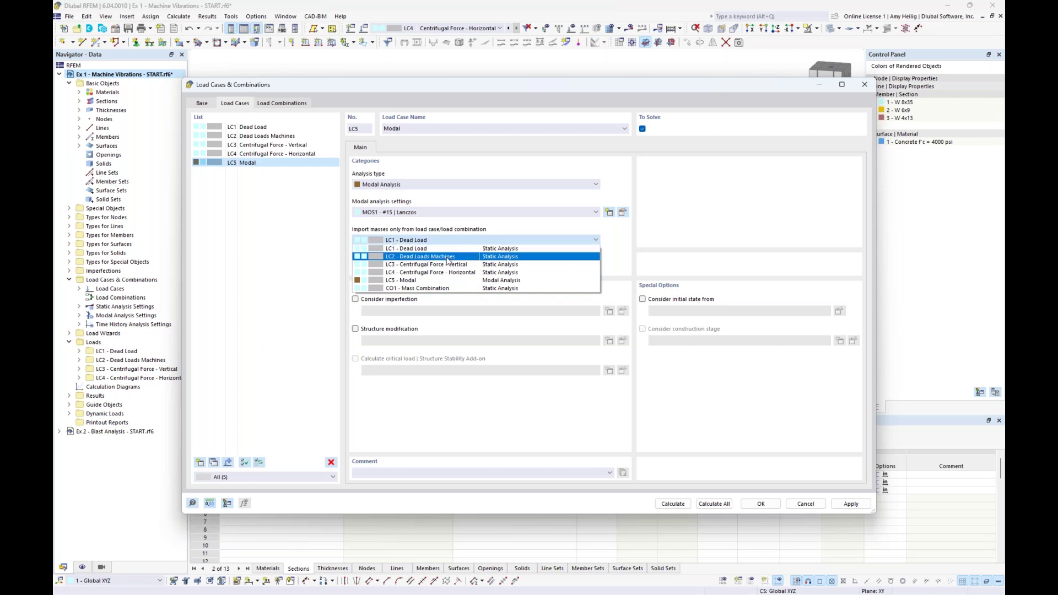
pyautogui.click(449, 288)
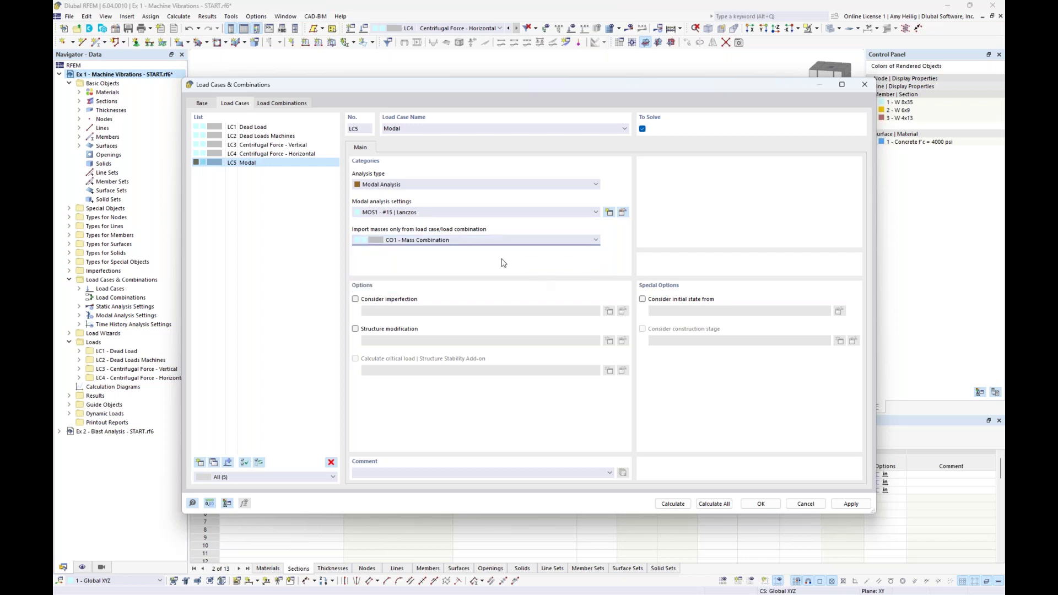
pyautogui.click(673, 504)
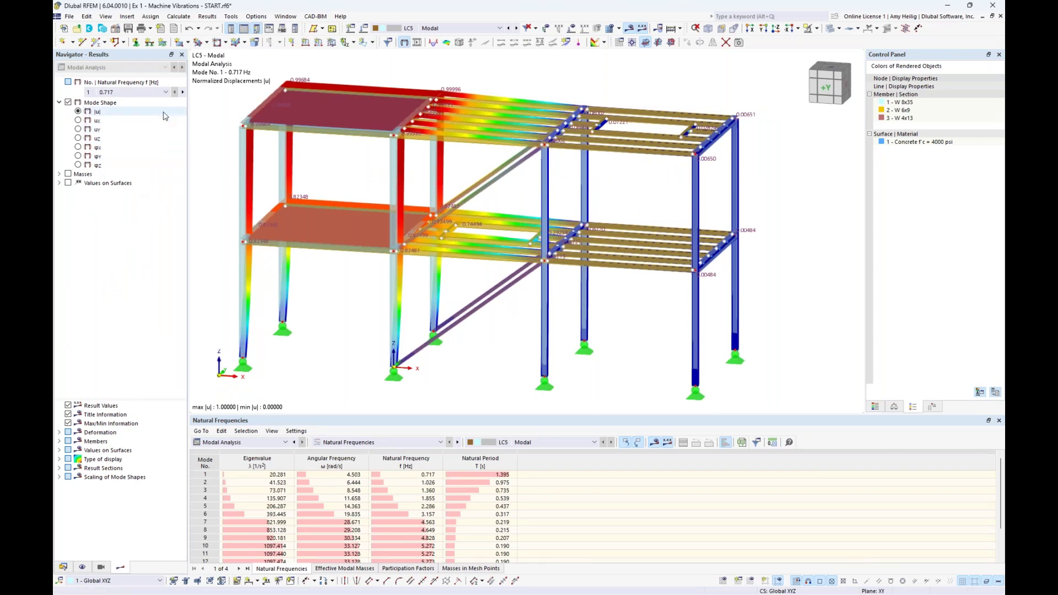
# - Display the normalized displacements of mode shapes 2 and 6 on the model
pyautogui.click(165, 92)
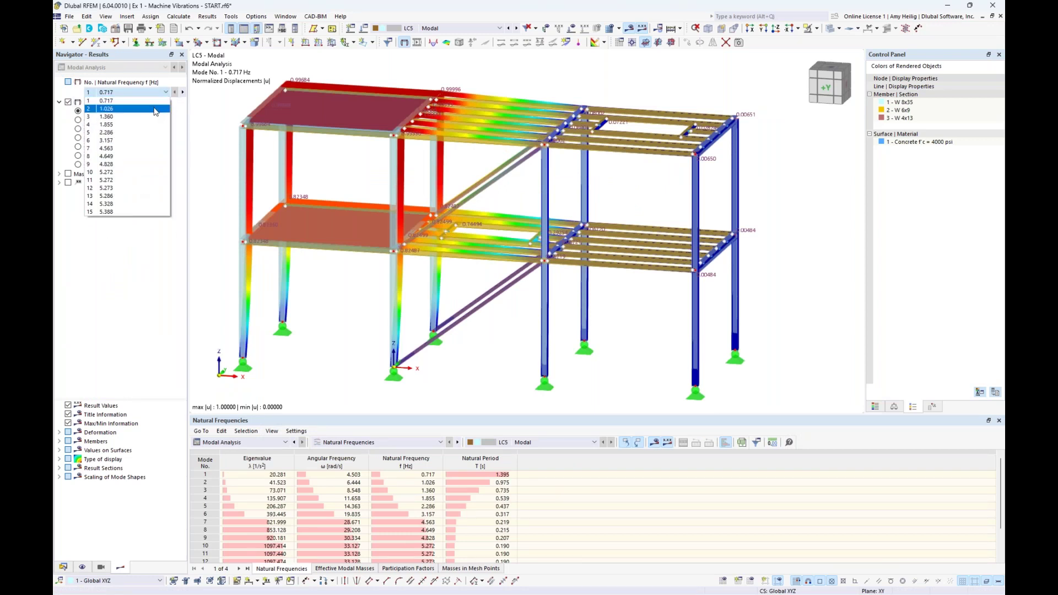
pyautogui.click(154, 110)
pyautogui.click(165, 92)
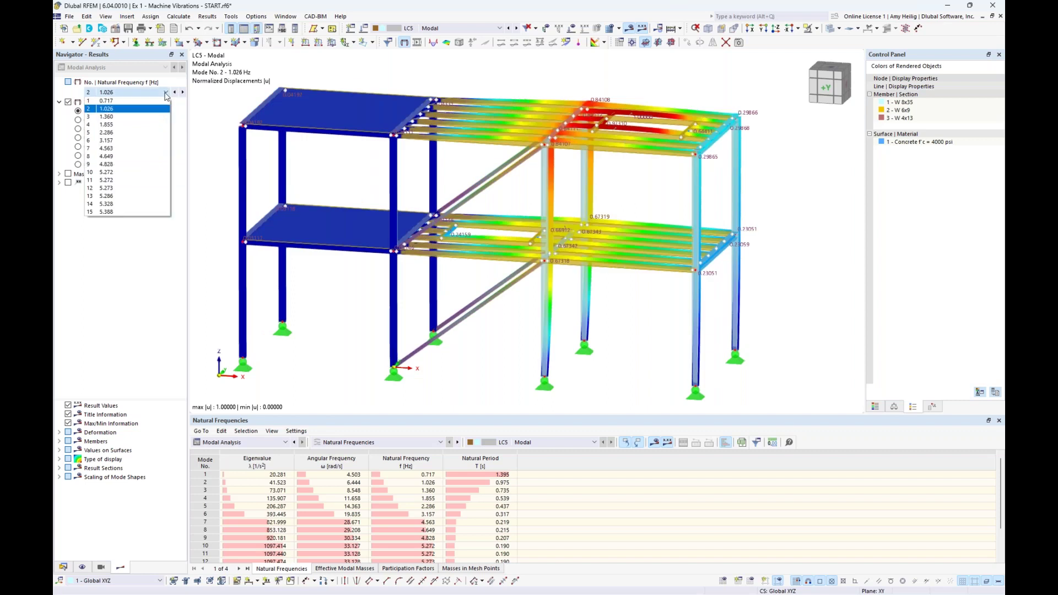
pyautogui.click(139, 141)
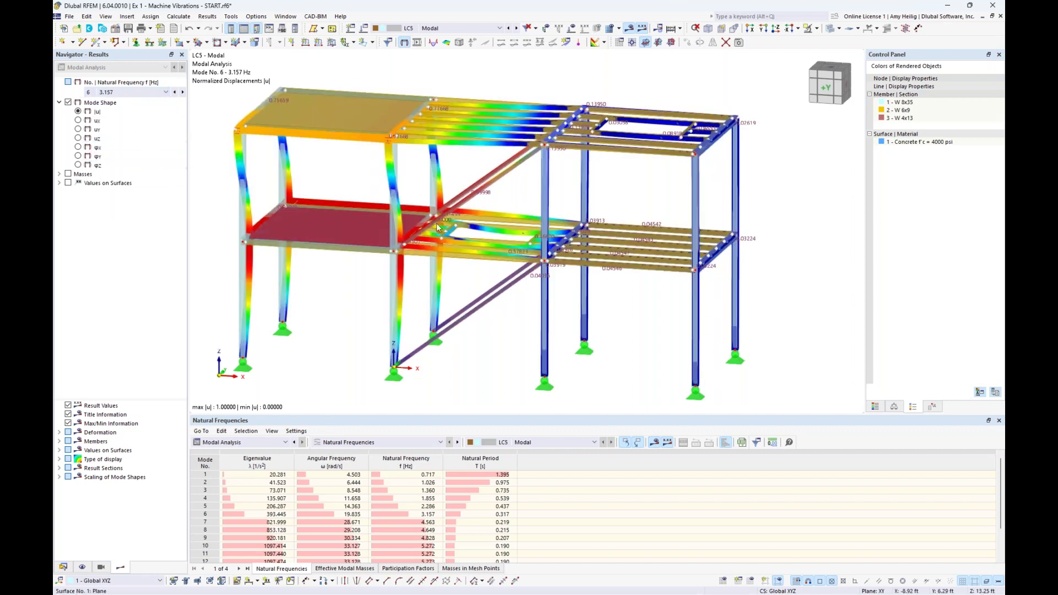
pyautogui.moveTo(512, 193); pyautogui.dragTo(557, 180, button='middle')
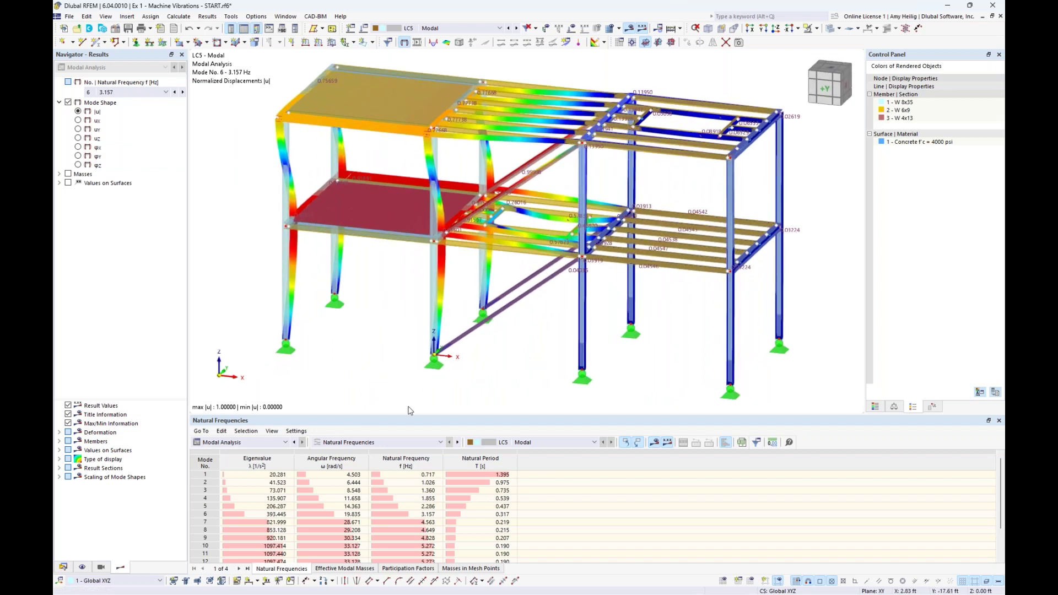
# - Enlarge the Modal Analysis results table to list the natural frequencies of all 15 modes
pyautogui.moveTo(313, 415); pyautogui.dragTo(313, 382)
pyautogui.click(285, 409)
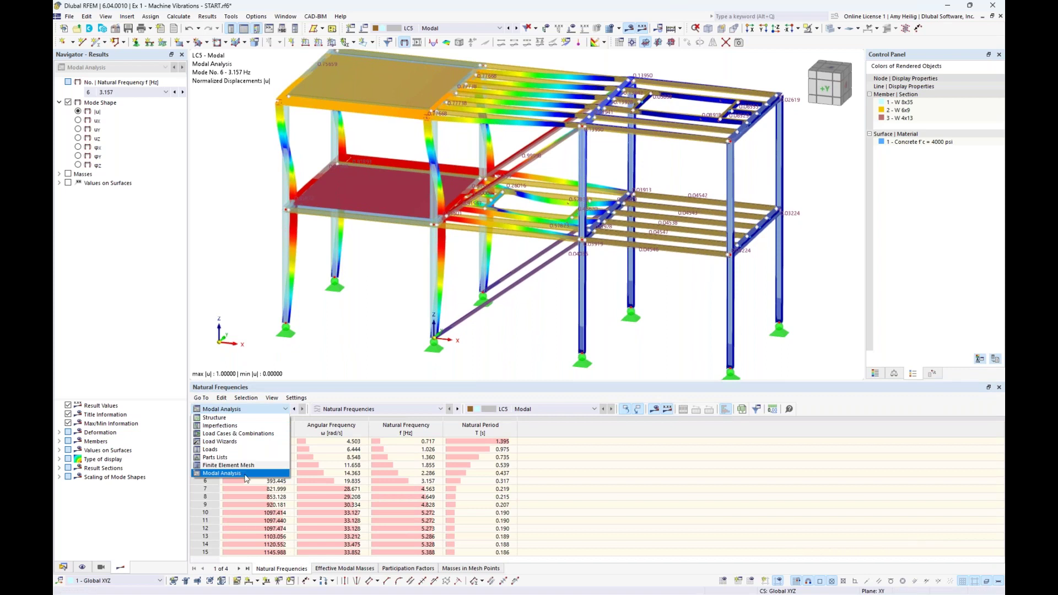
pyautogui.click(245, 477)
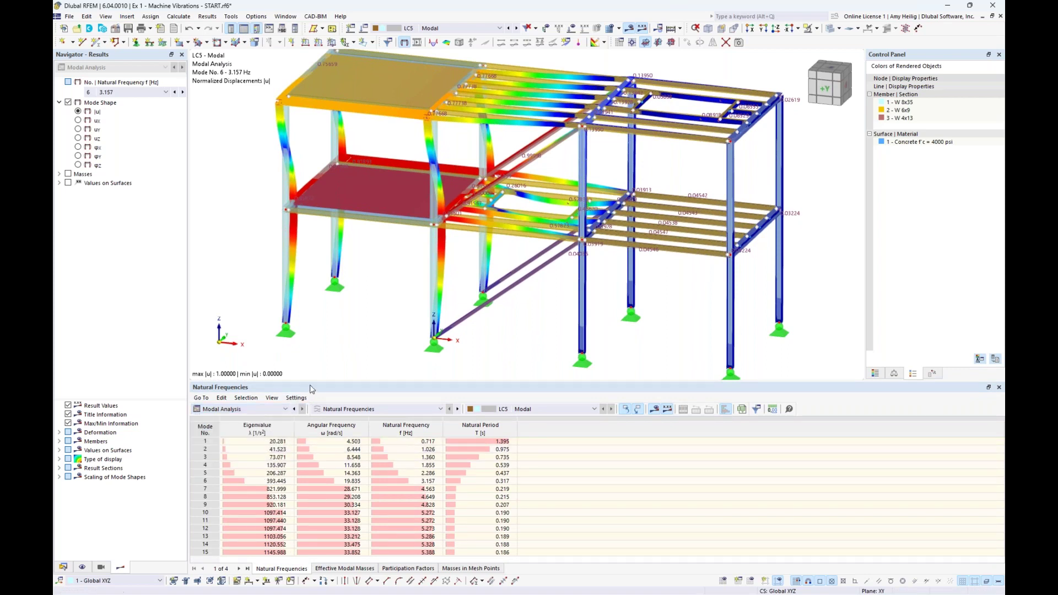
pyautogui.moveTo(313, 386); pyautogui.dragTo(313, 357)
pyautogui.scroll(-2, 385, 289)
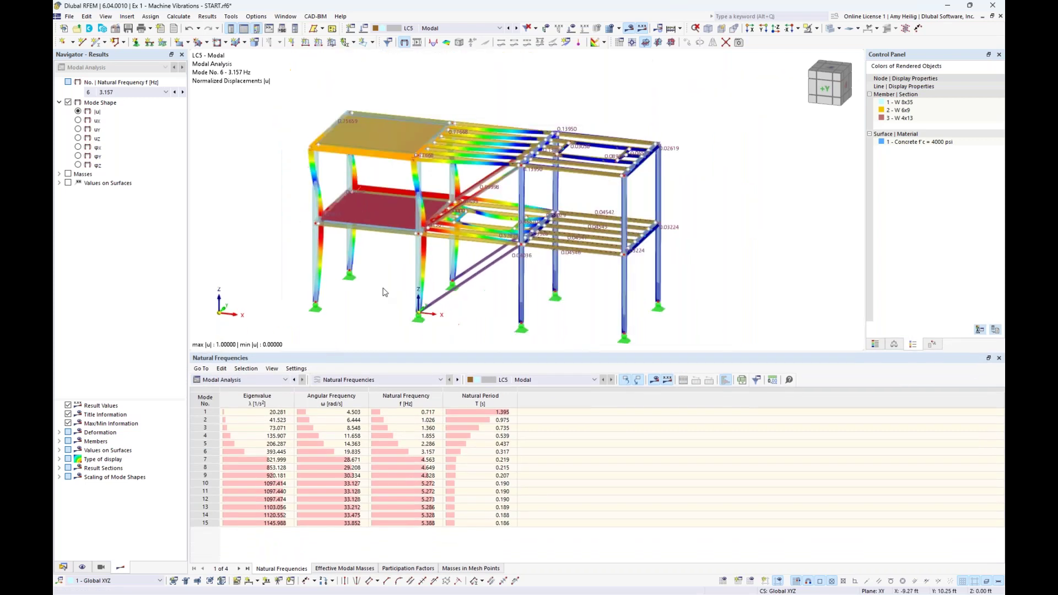
pyautogui.moveTo(385, 288); pyautogui.dragTo(405, 280, button='middle')
# - Go through mode shapes 1, 2, 3, 4 and 6 from the natural frequencies table and animate mode 6
pyautogui.click(272, 412)
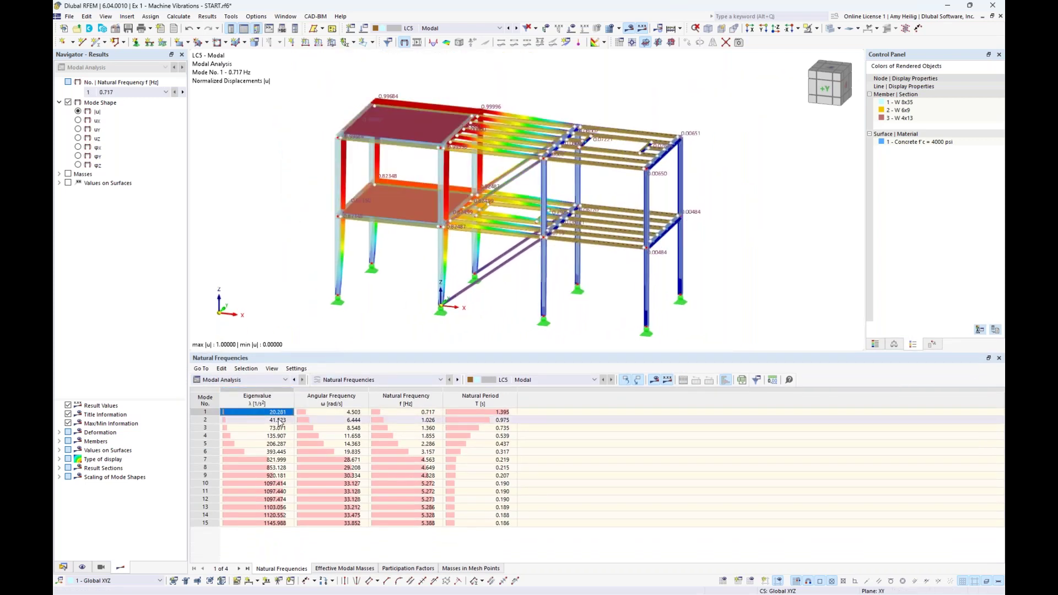
pyautogui.click(275, 420)
pyautogui.click(278, 428)
pyautogui.click(275, 436)
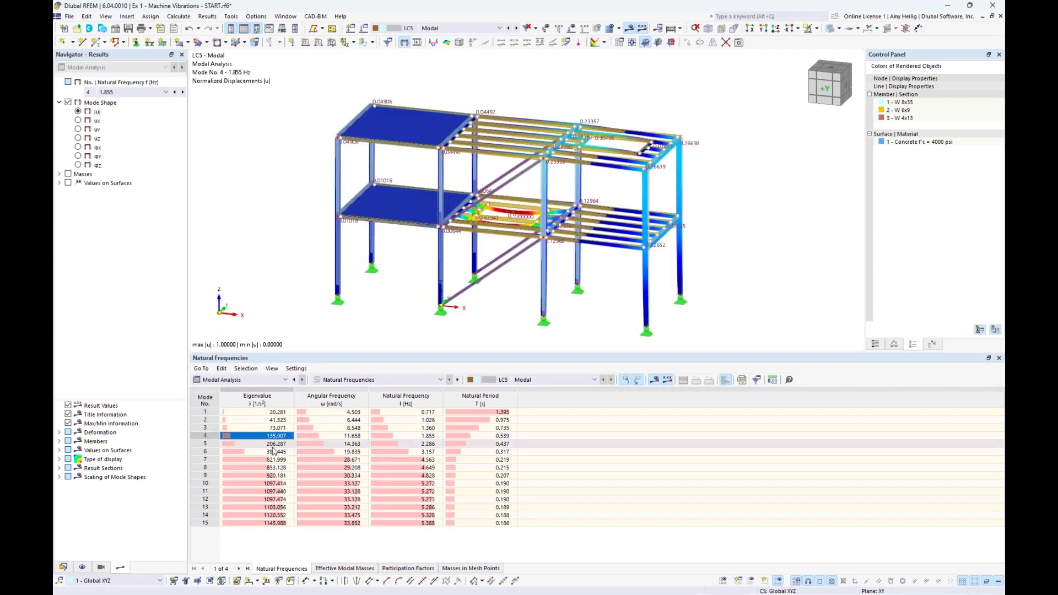
pyautogui.click(271, 452)
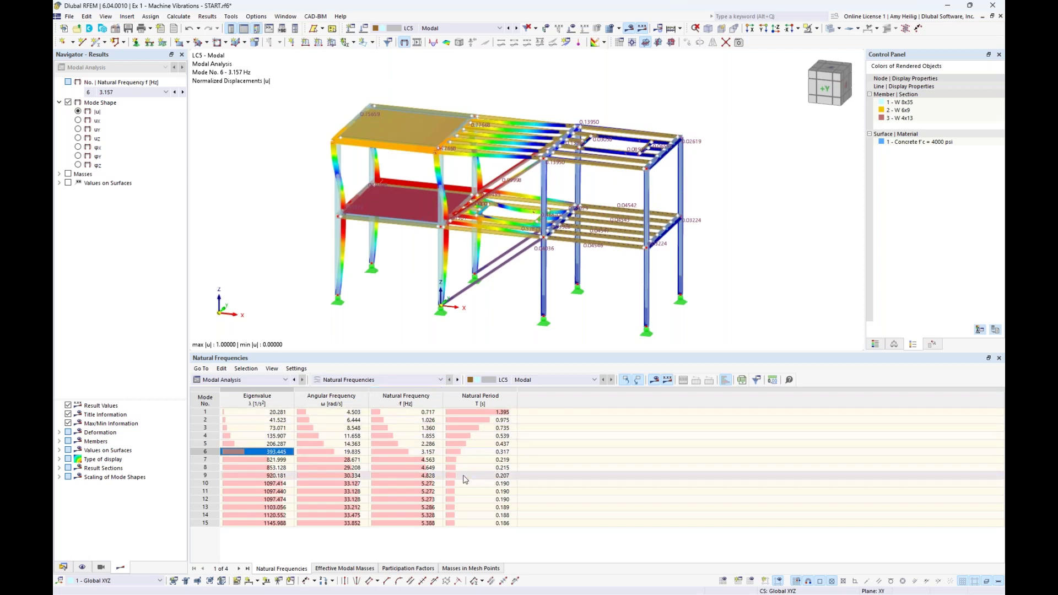
pyautogui.click(832, 28)
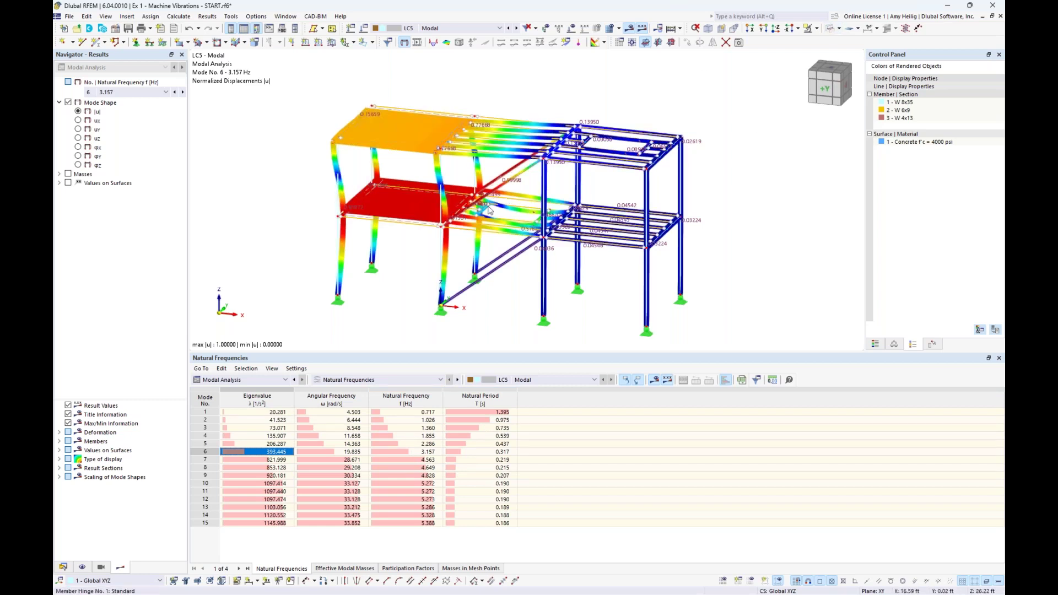
# - Examine the effective modal masses in the translational directions for mode 1 in Y, mode 8 in Z and mode 15 in X
pyautogui.click(334, 569)
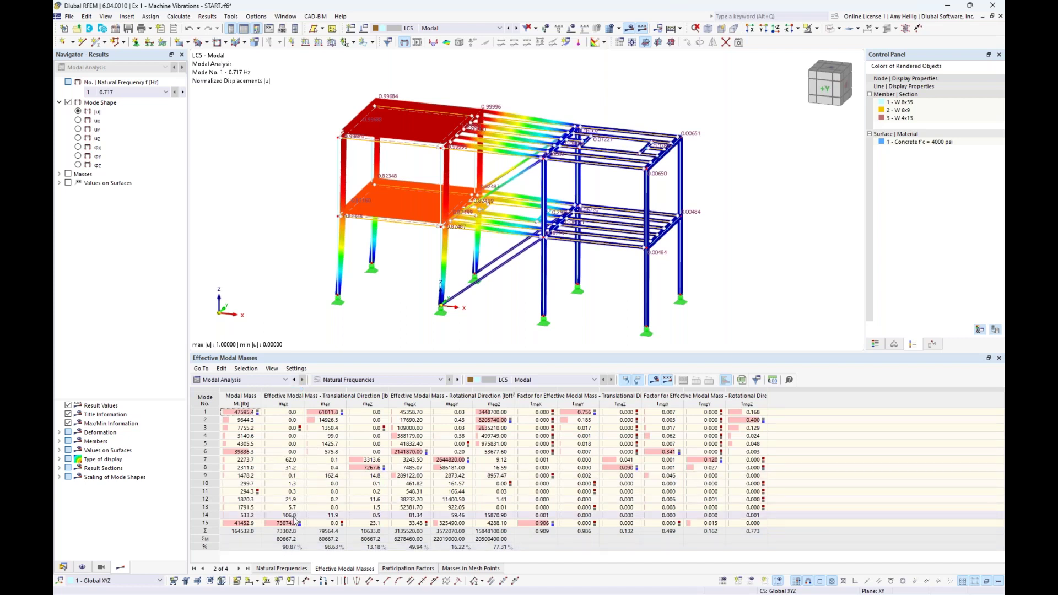
pyautogui.click(330, 414)
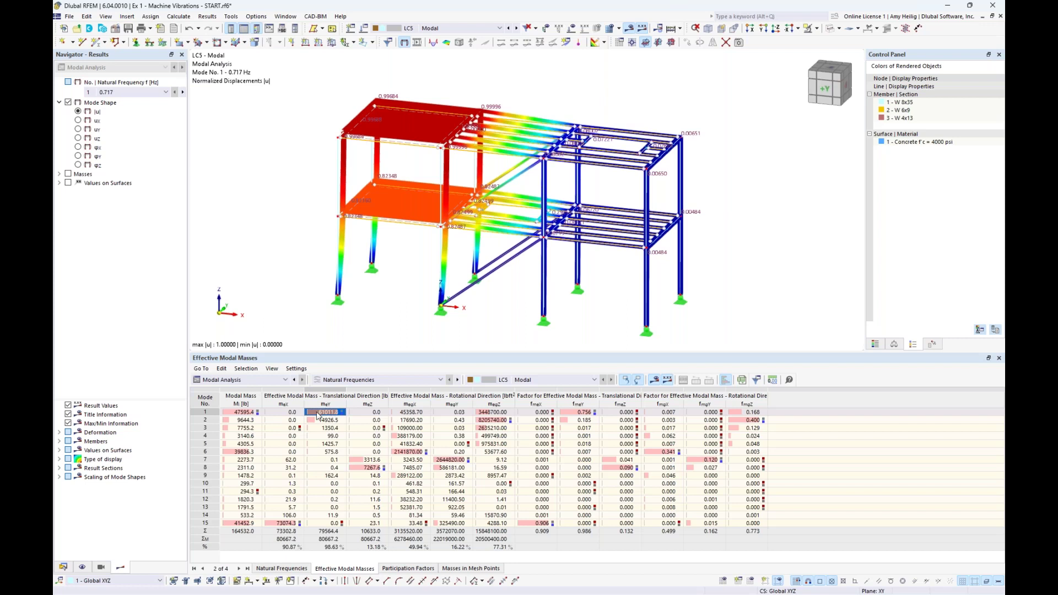
pyautogui.click(366, 468)
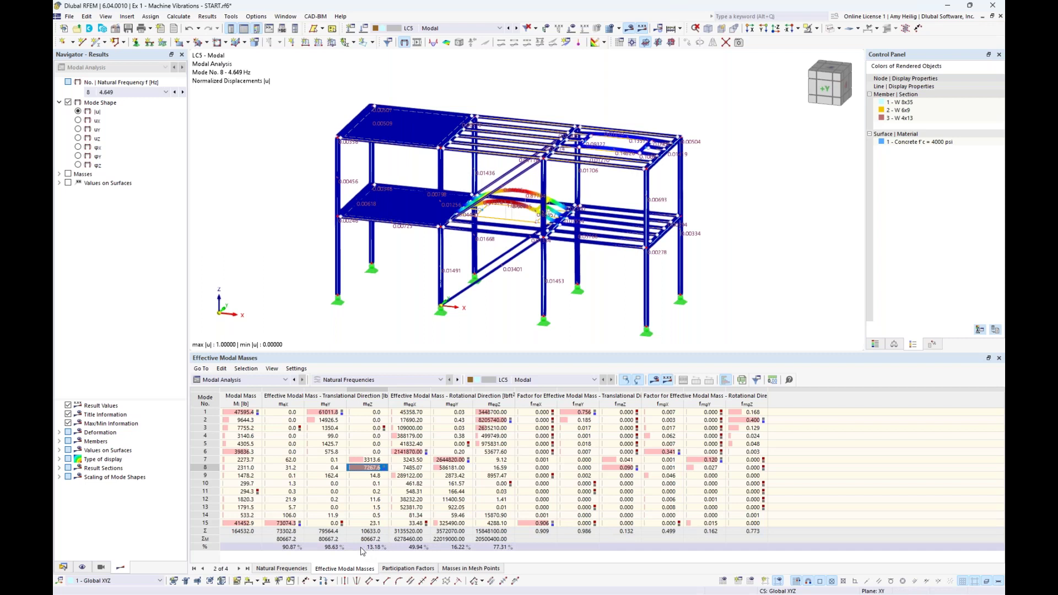
pyautogui.click(279, 524)
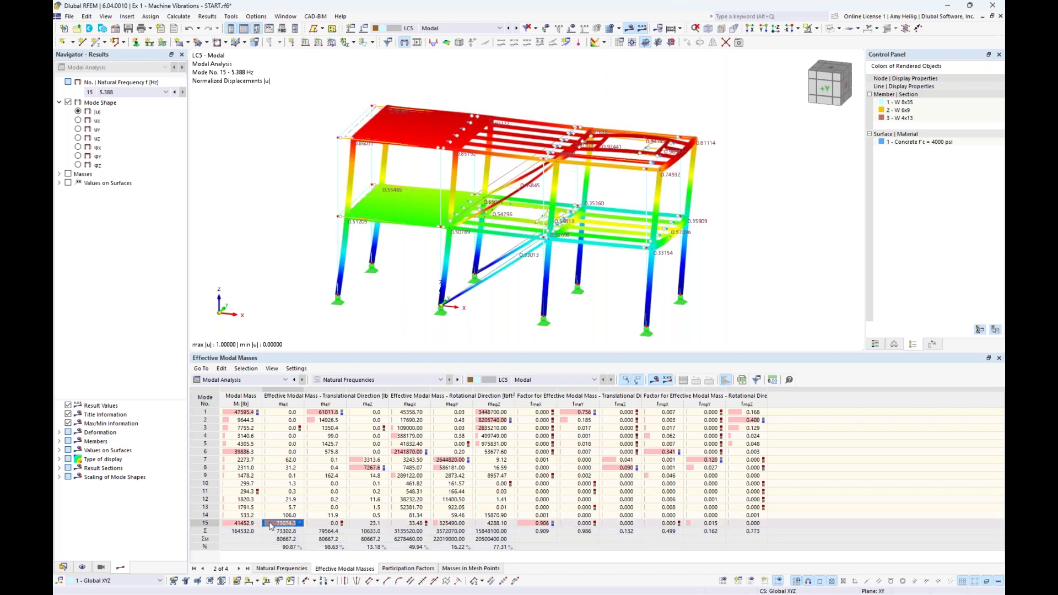
# - Compare the natural frequency of mode 15 with the machines' excitation frequency on the Example 1 slide
pyautogui.click(279, 569)
pyautogui.click(235, 524)
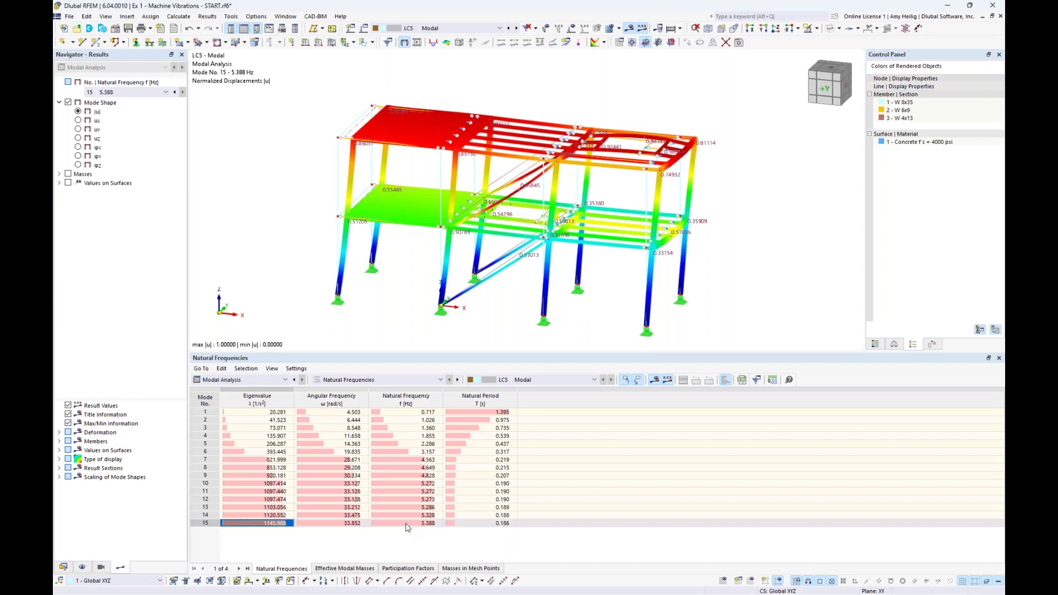
pyautogui.hotkey('alt', 'Tab')
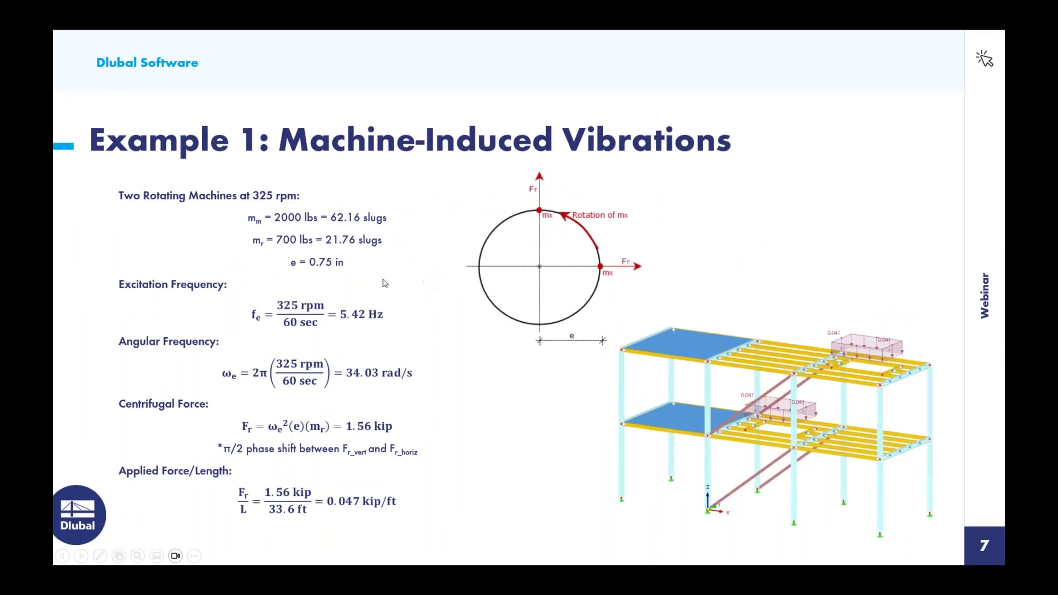
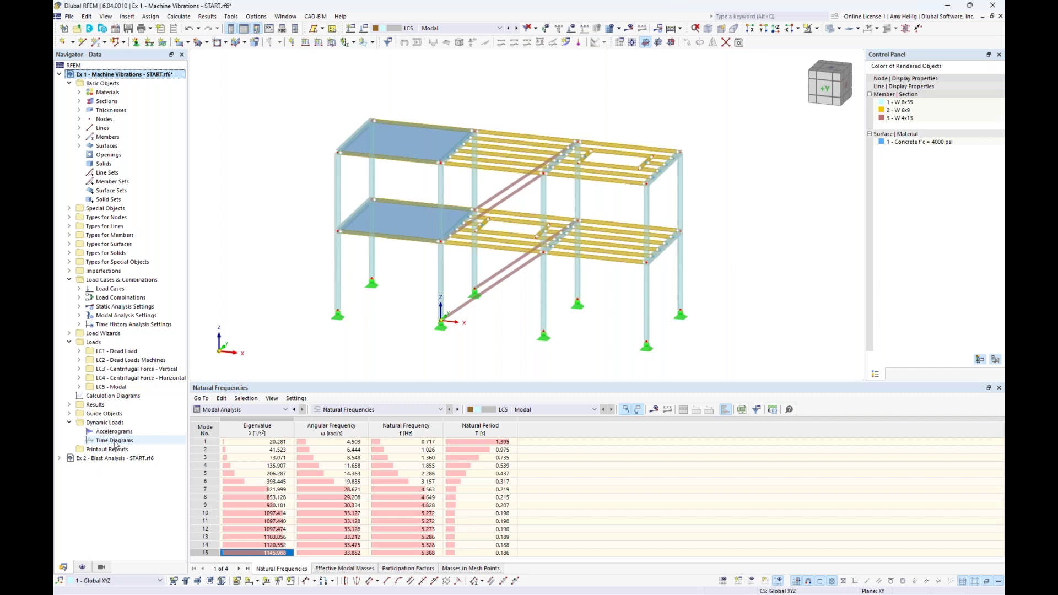
# - Create a time diagram with the definition type Function and name it Vertical Component
pyautogui.doubleClick(114, 441)
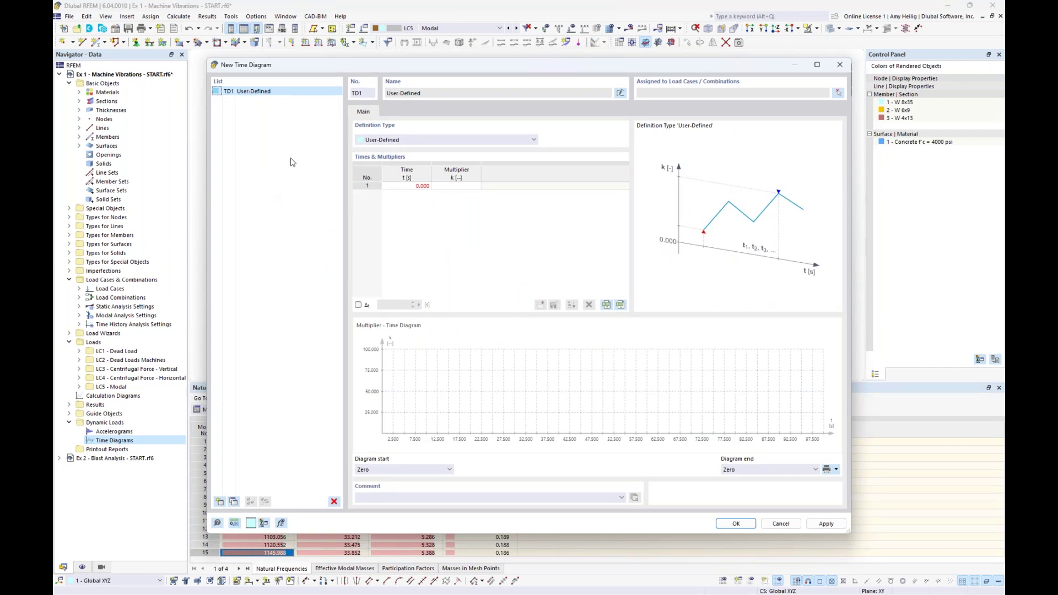
pyautogui.click(409, 140)
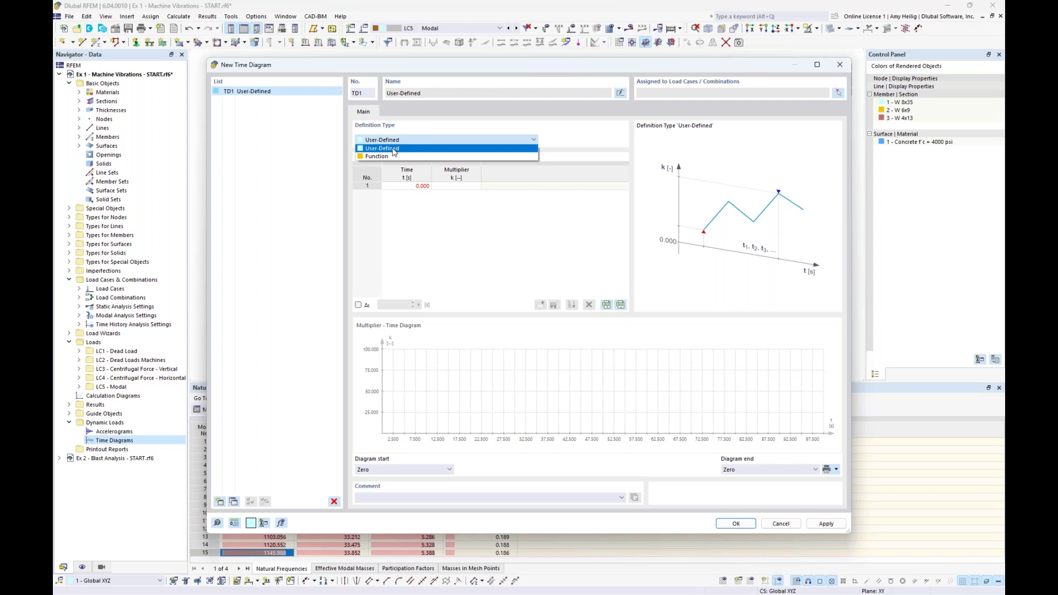
pyautogui.click(393, 147)
pyautogui.click(416, 188)
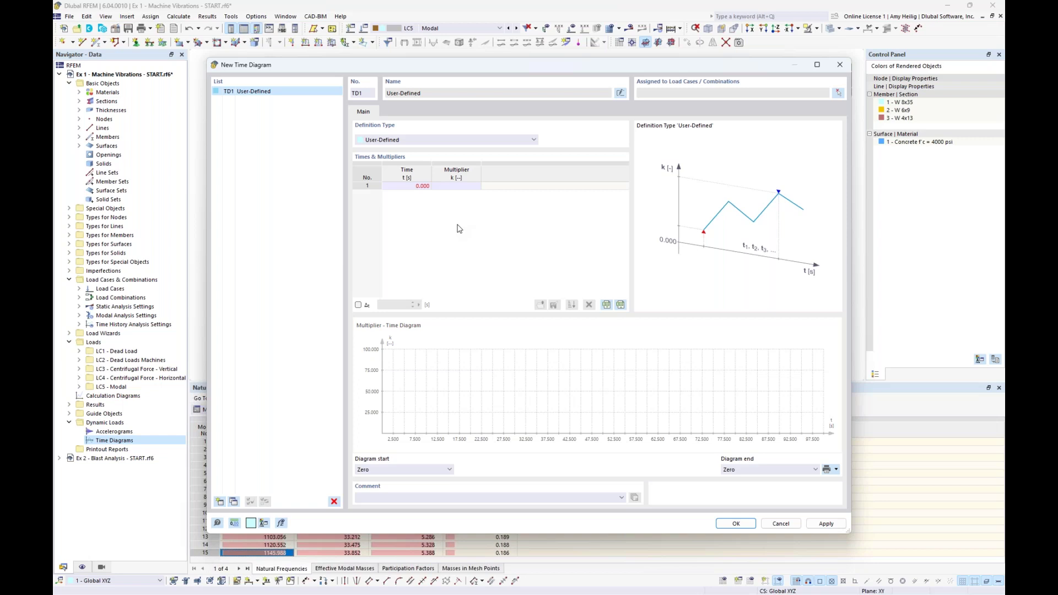
pyautogui.click(455, 141)
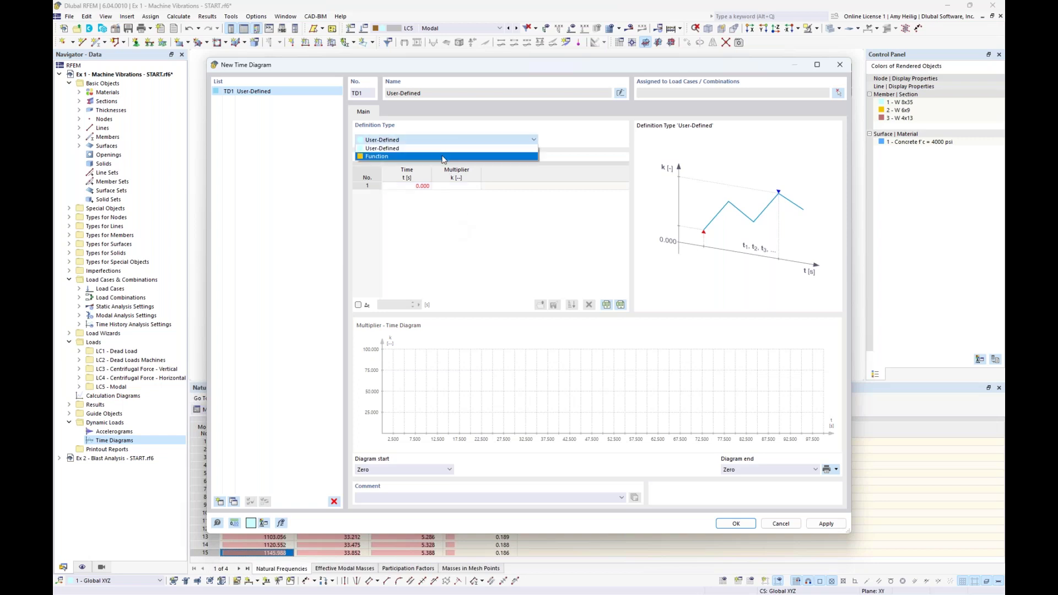
pyautogui.click(442, 156)
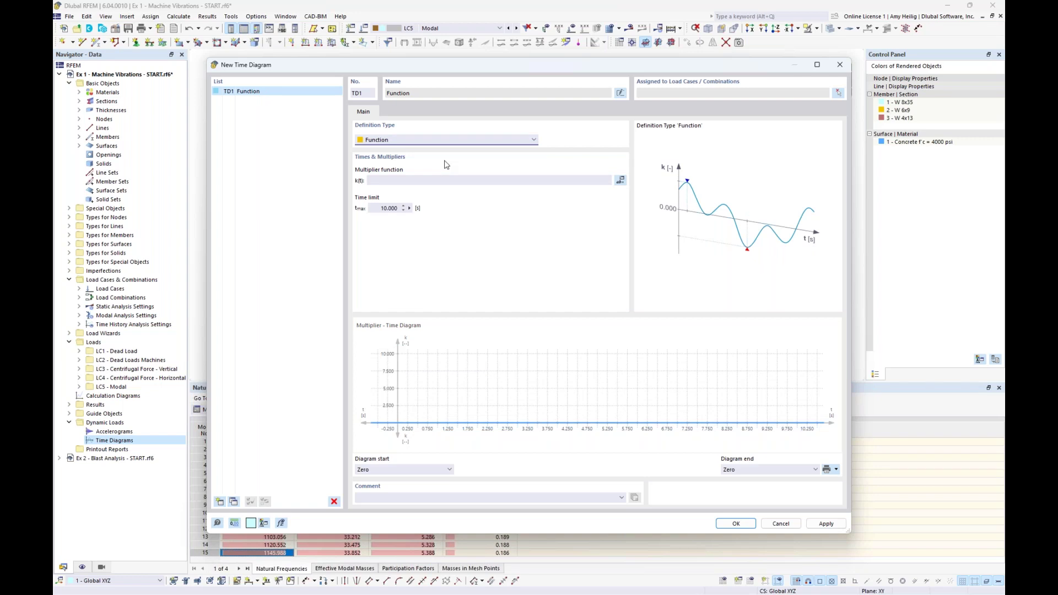
pyautogui.click(621, 93)
pyautogui.click(621, 94)
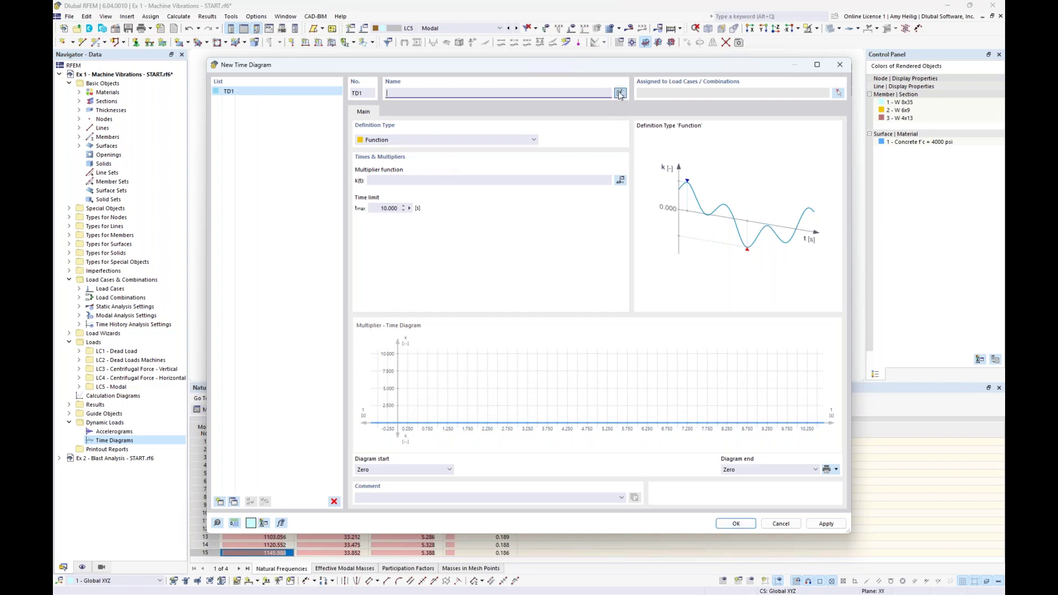
pyautogui.write('Vertical Component')
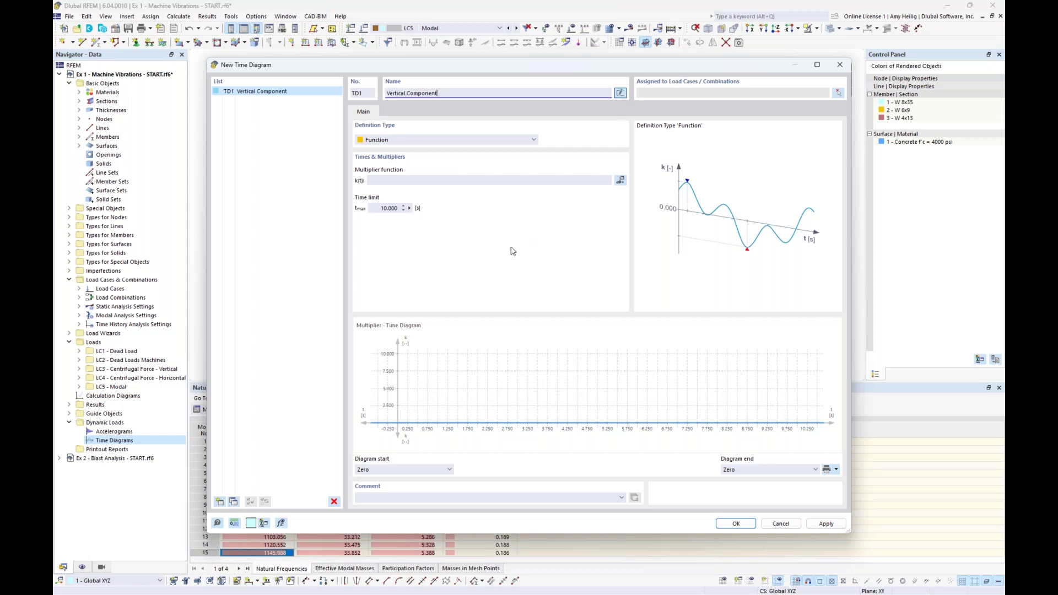
# - Define the multiplier function of the Vertical Component diagram as sin(34.03*t)
pyautogui.click(397, 181)
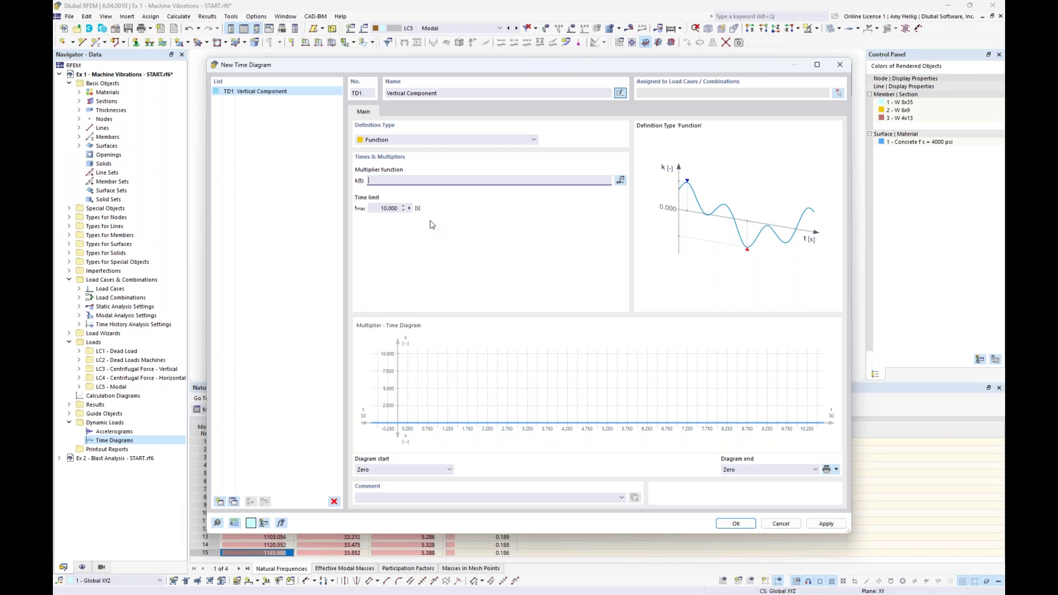
pyautogui.write('sin(')
pyautogui.write('34.03*t')
pyautogui.click(383, 208)
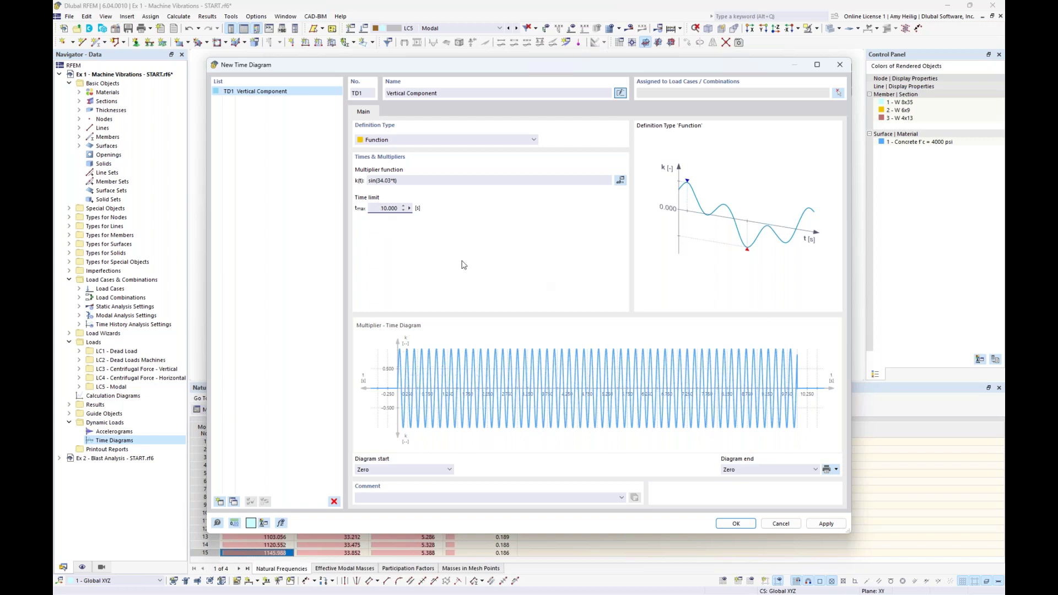
# - Copy the Vertical Component time diagram and rename the copy Horizontal Component
pyautogui.click(235, 502)
pyautogui.doubleClick(396, 93)
pyautogui.write('Hor')
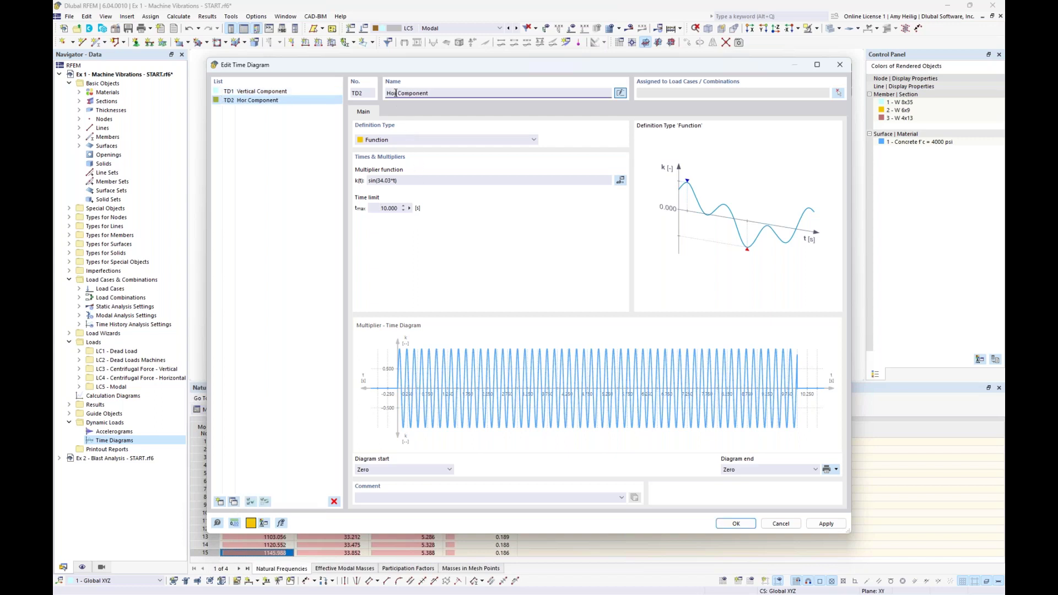
pyautogui.write('izontal')
# - Change the multiplier function of the Horizontal Component diagram to sin(34.03*t+1.57)
pyautogui.click(444, 180)
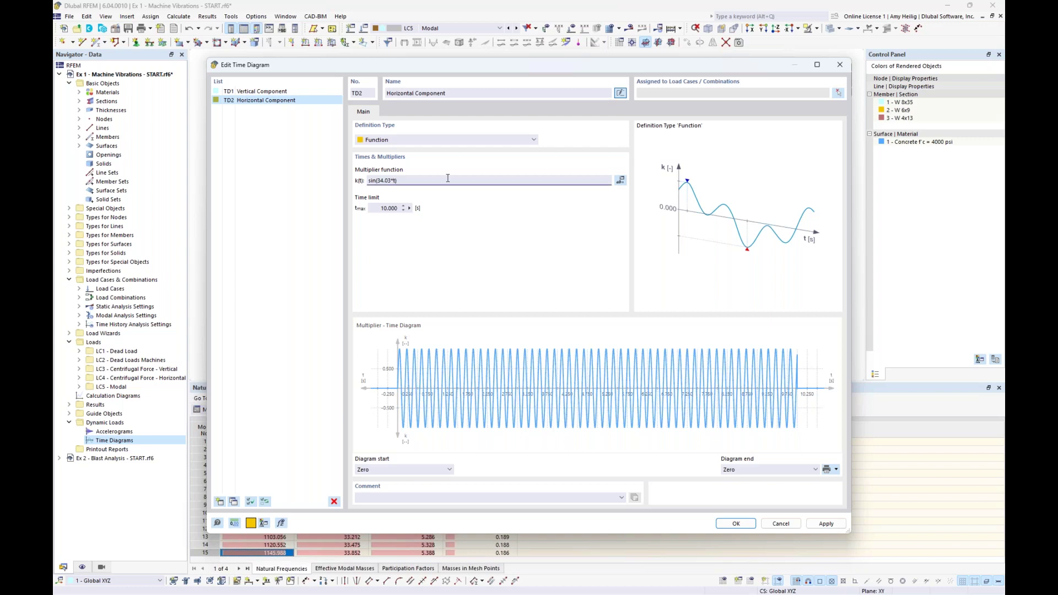
pyautogui.write('57)')
pyautogui.press('Tab')
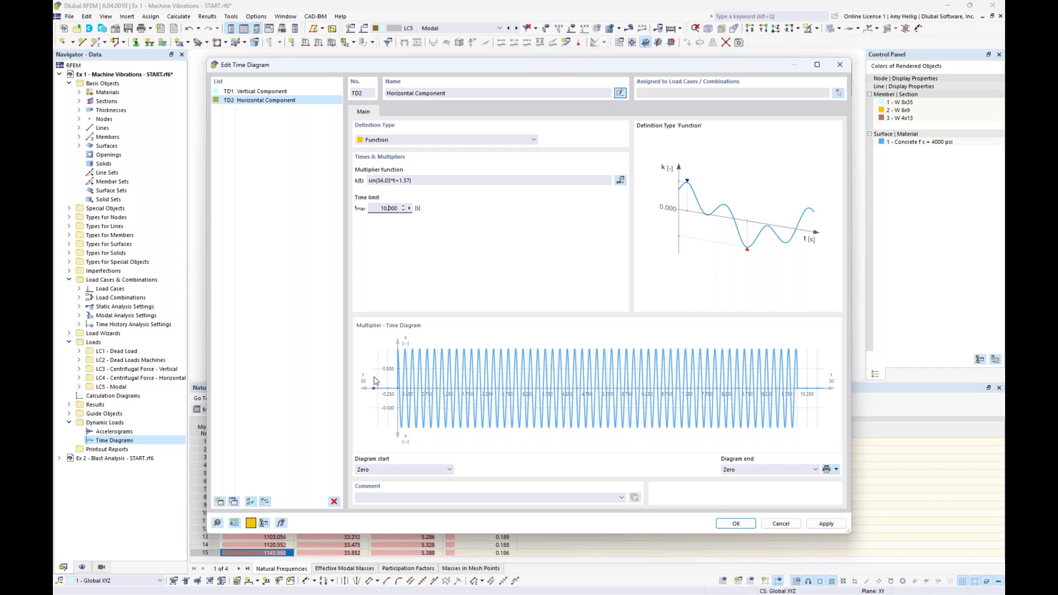
# - Compare the start of the horizontal and vertical multiplier curves with the rotating mass sketch on the presentation slide
pyautogui.scroll(1, 374, 381)
pyautogui.scroll(5, 375, 381)
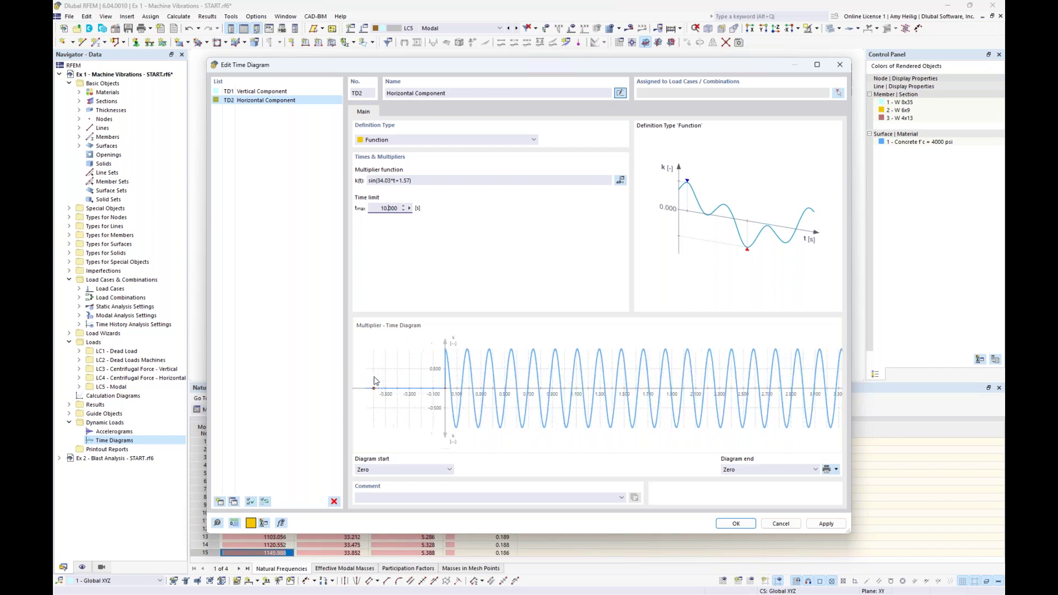
pyautogui.scroll(1, 374, 380)
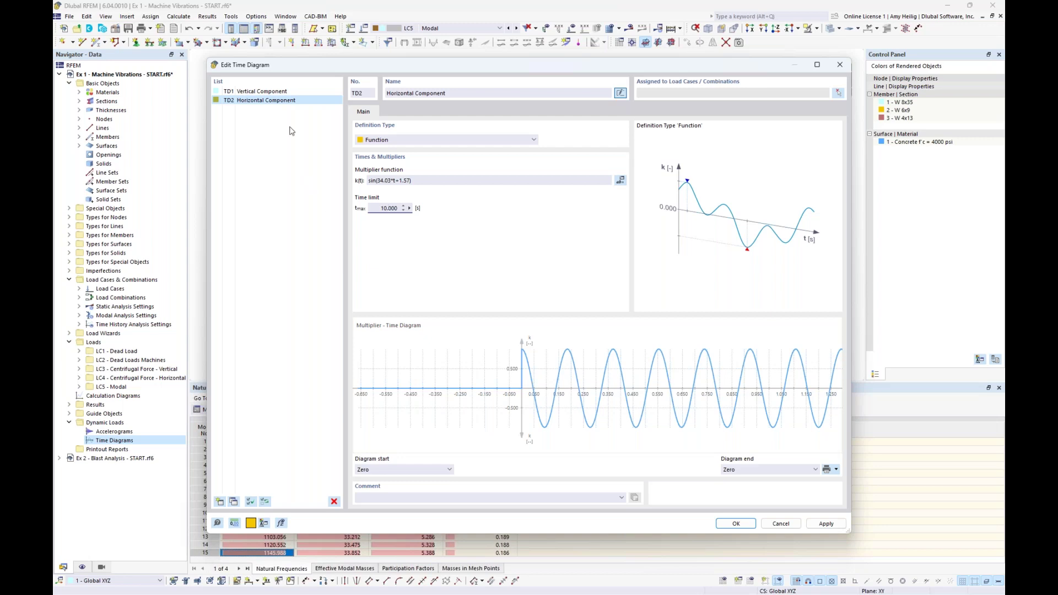
pyautogui.click(278, 93)
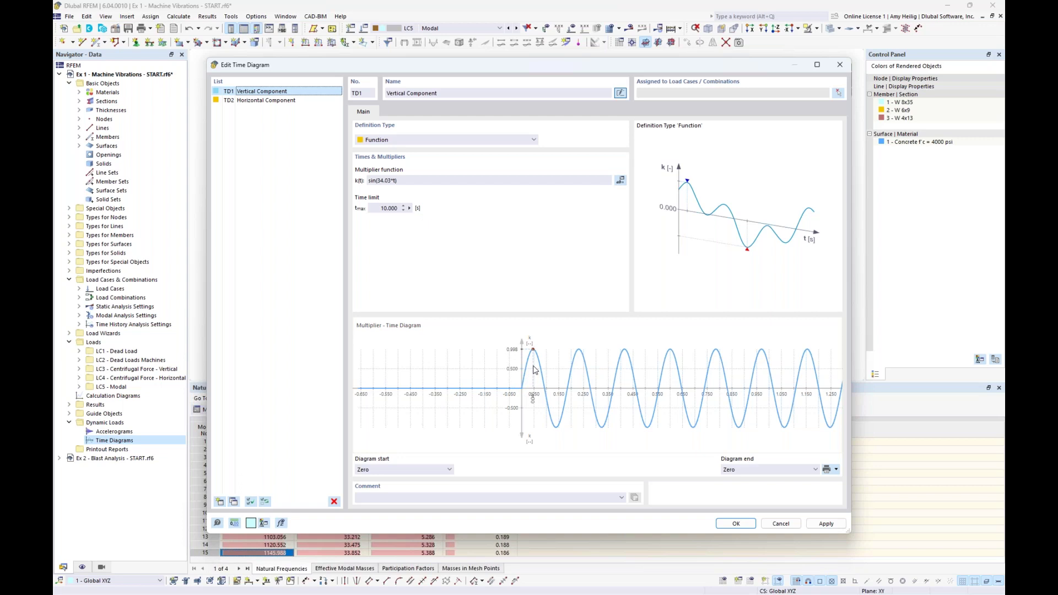
pyautogui.press('super+Tab')
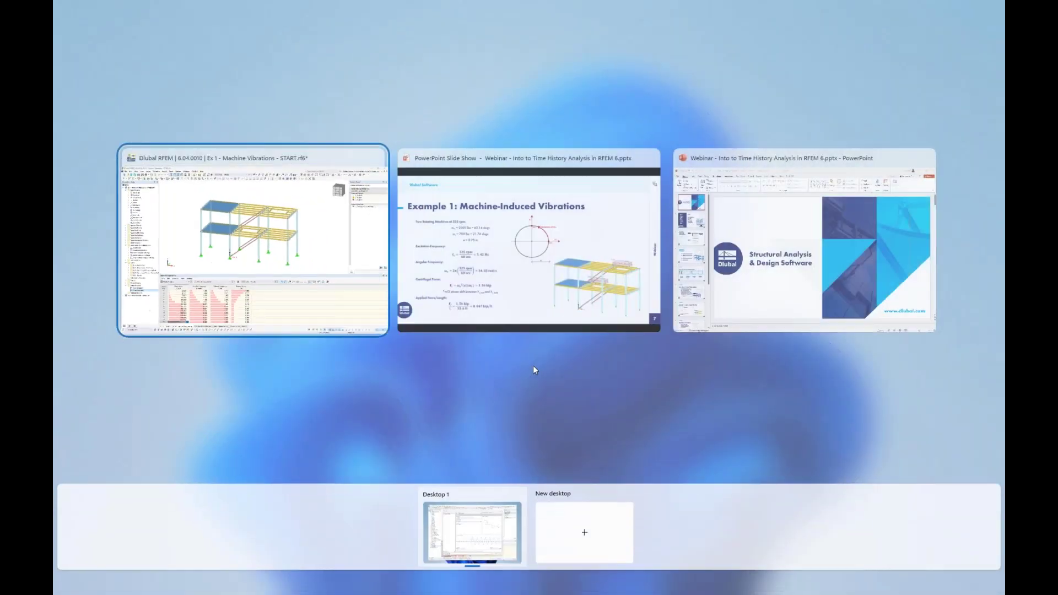
pyautogui.click(524, 295)
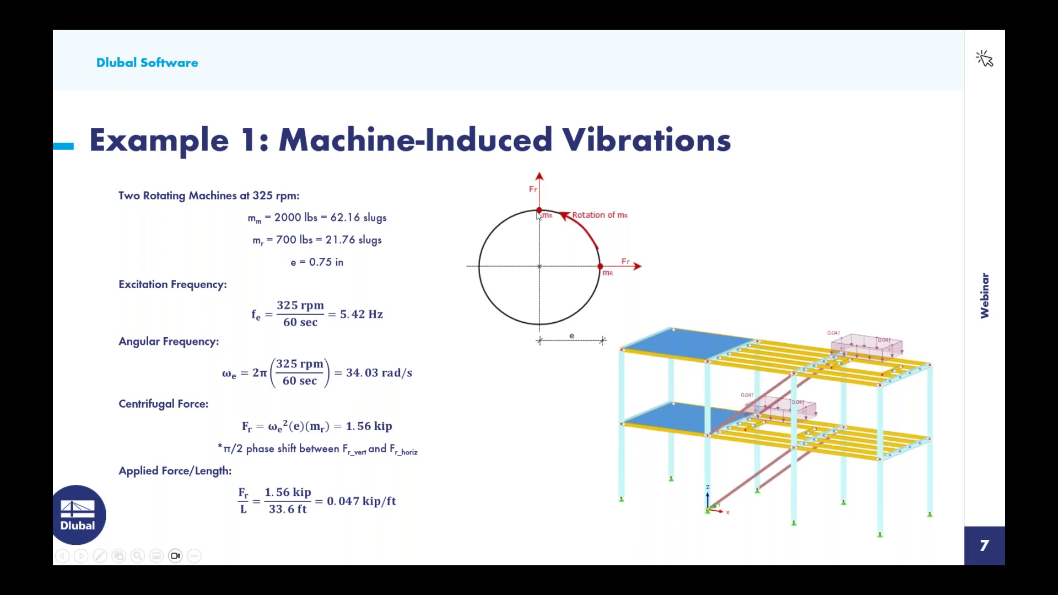
pyautogui.press('super+Tab')
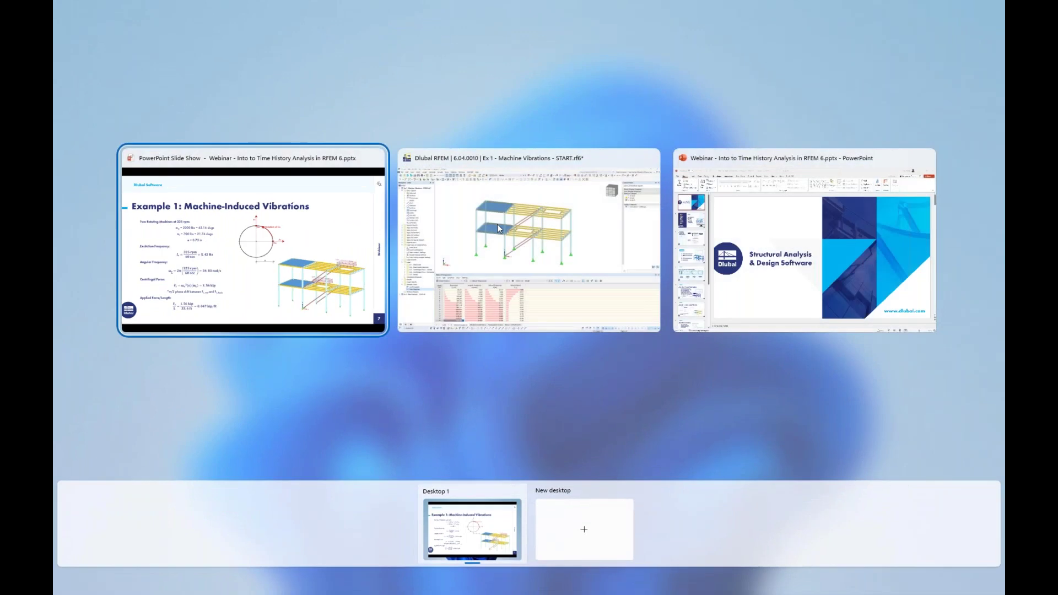
pyautogui.click(575, 250)
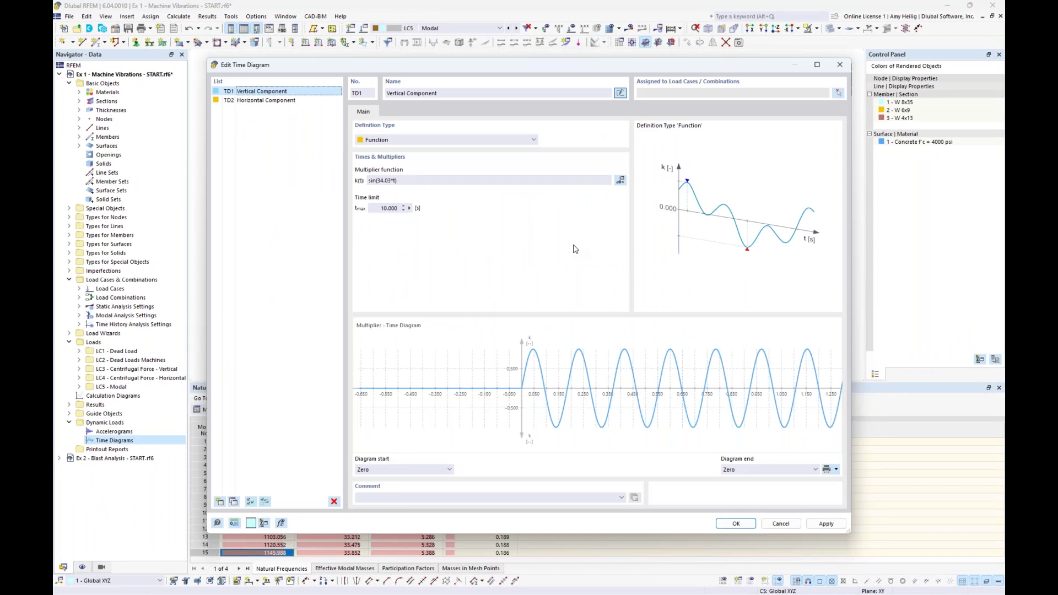
# - Save the two time diagrams and show them under the dynamic loads
pyautogui.click(736, 524)
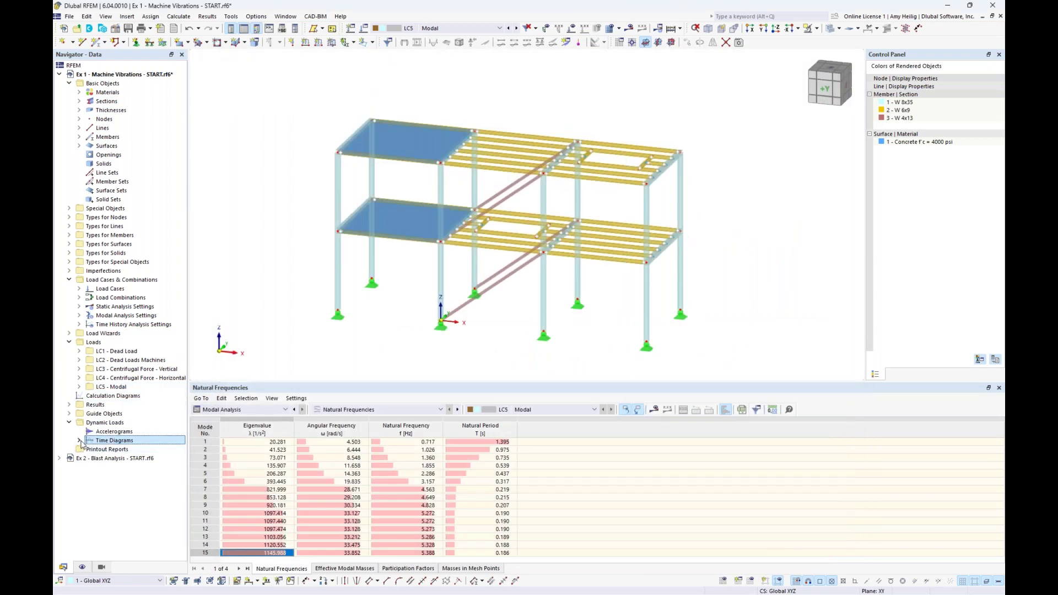
pyautogui.click(79, 441)
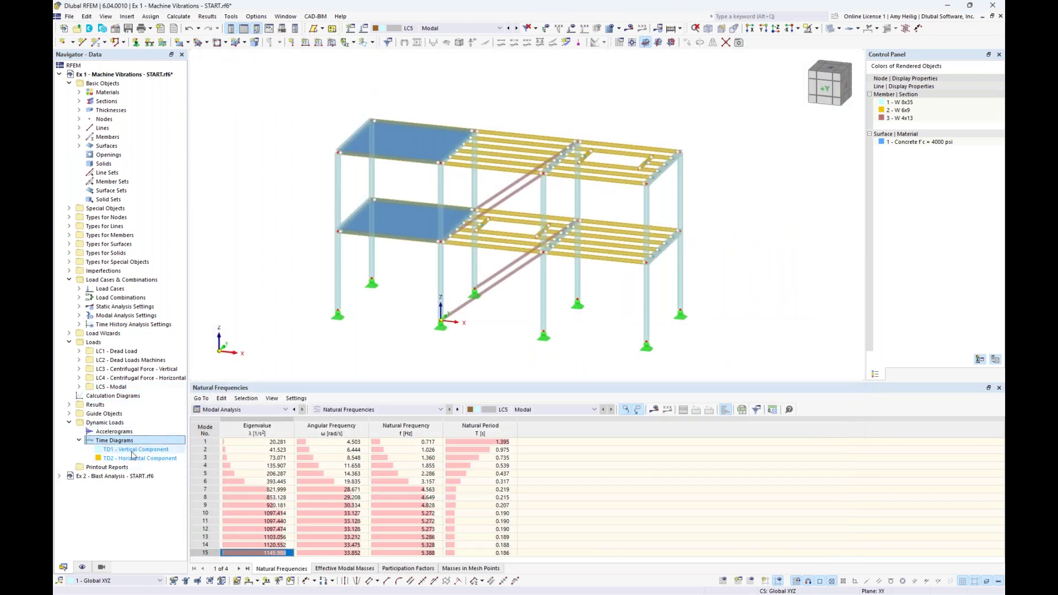
# - Add a load combination named THA with the analysis type Time History Analysis | Time Diagram
pyautogui.click(363, 30)
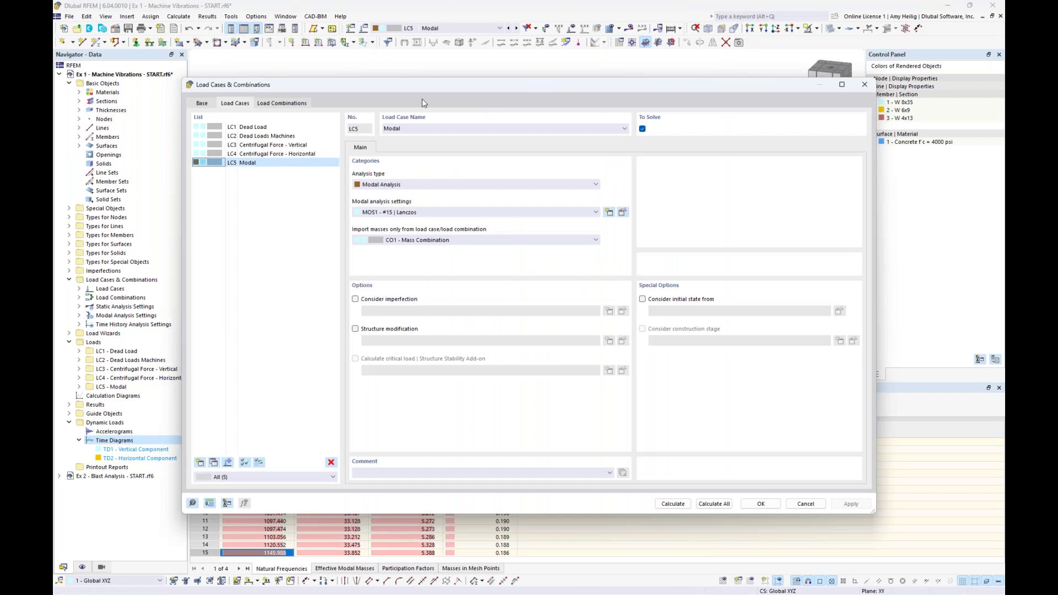
pyautogui.click(292, 104)
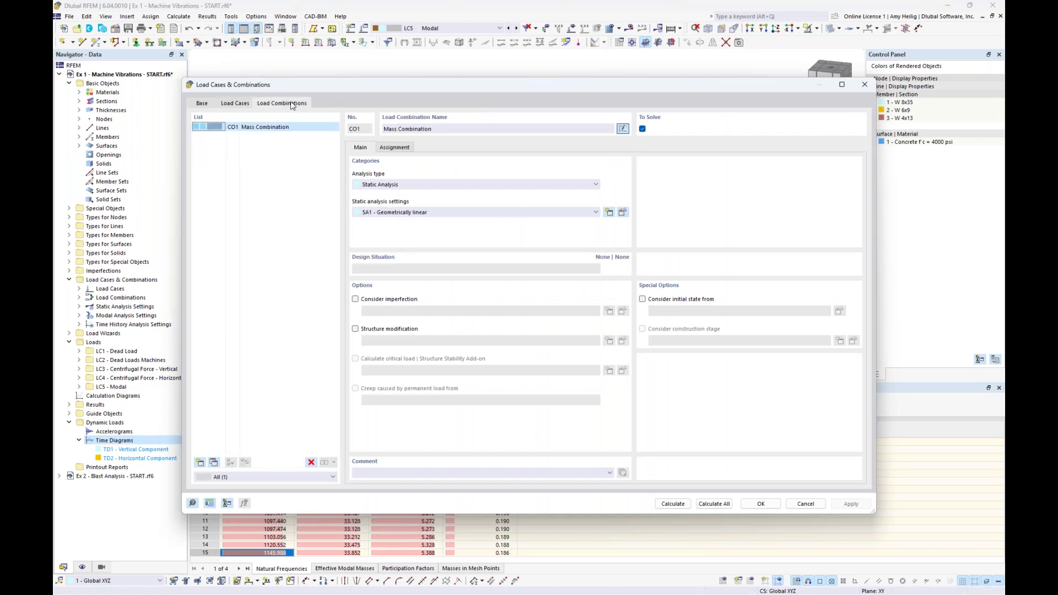
pyautogui.click(200, 462)
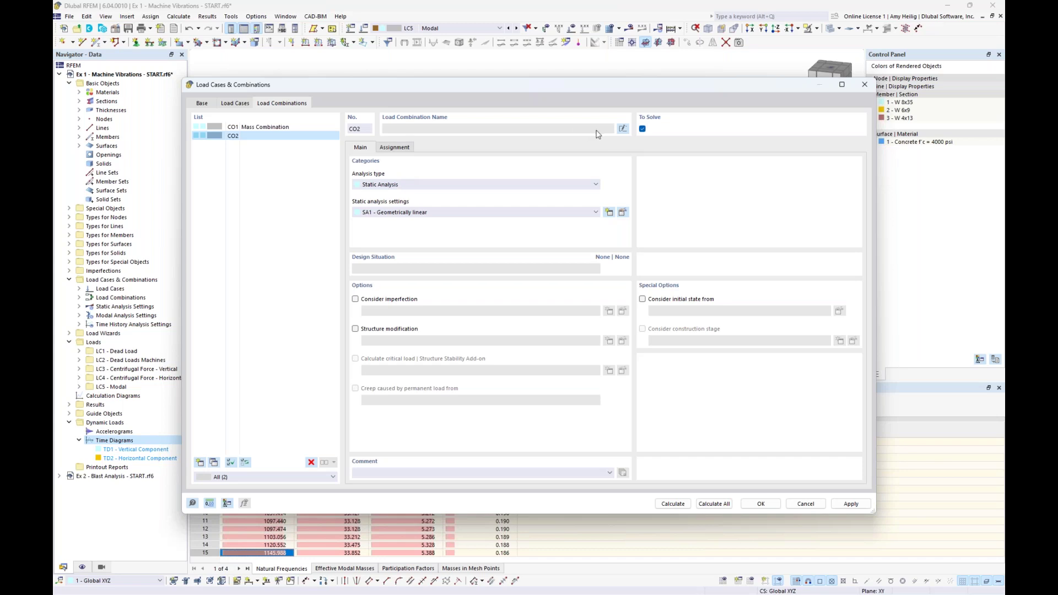
pyautogui.click(623, 128)
pyautogui.write('THA')
pyautogui.click(469, 185)
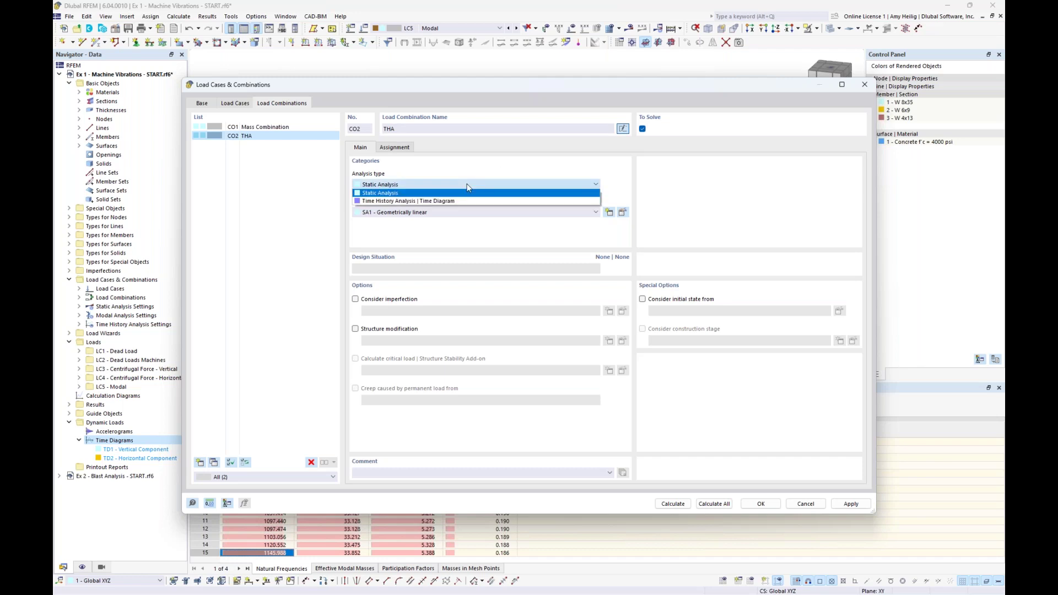
pyautogui.click(395, 202)
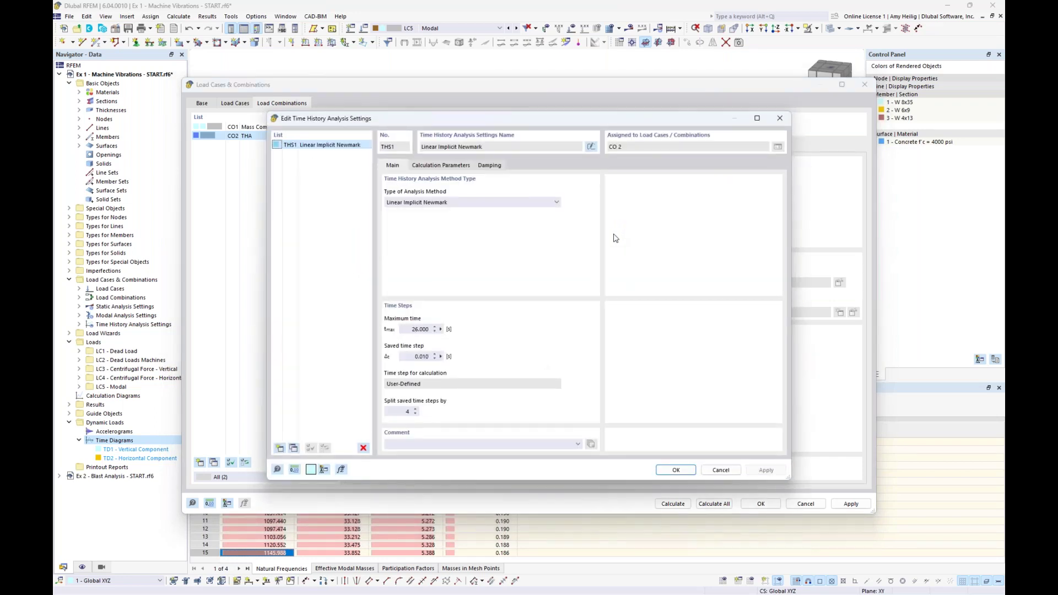
# - Set the time history analysis method to Linear Modal with a maximum time of 5 s
pyautogui.click(455, 204)
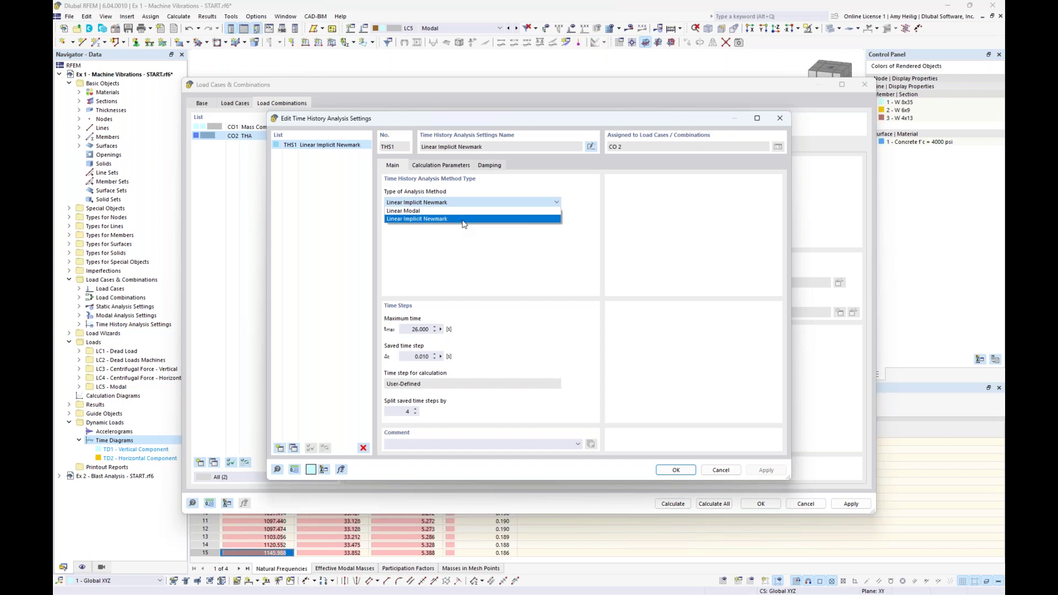
pyautogui.click(461, 211)
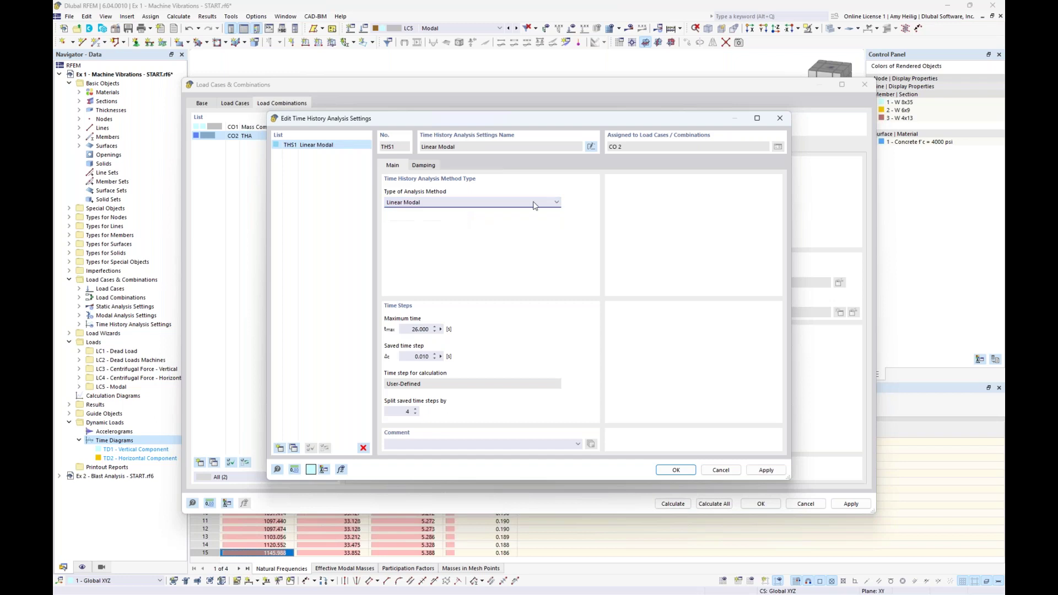
pyautogui.click(416, 329)
pyautogui.write('5')
pyautogui.doubleClick(398, 411)
# - Try the Lehr's damping | Constant type in the time history settings, and return the damping type to Rayleigh
pyautogui.click(423, 166)
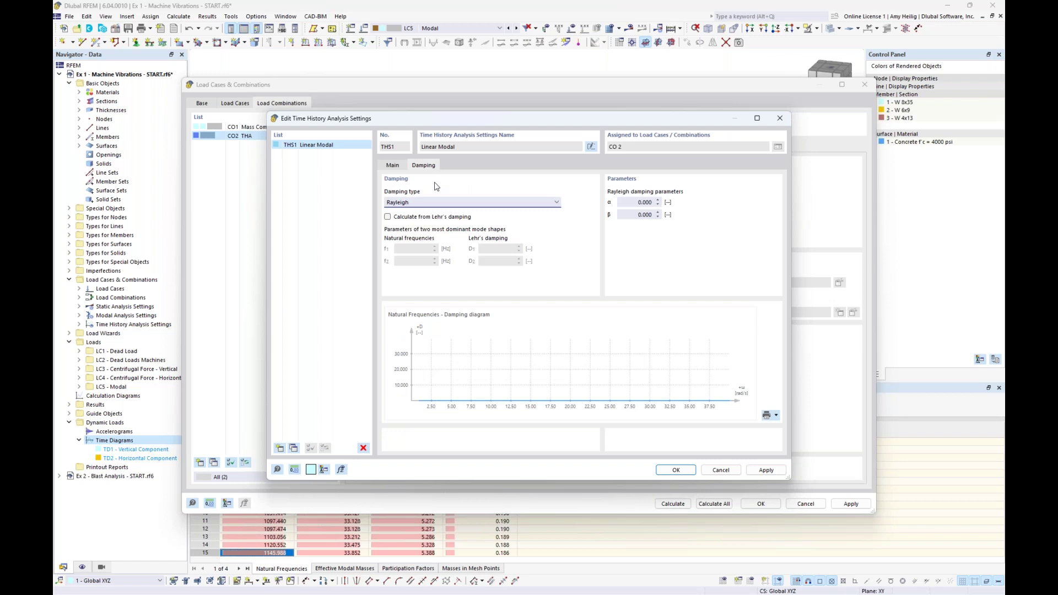
pyautogui.click(473, 203)
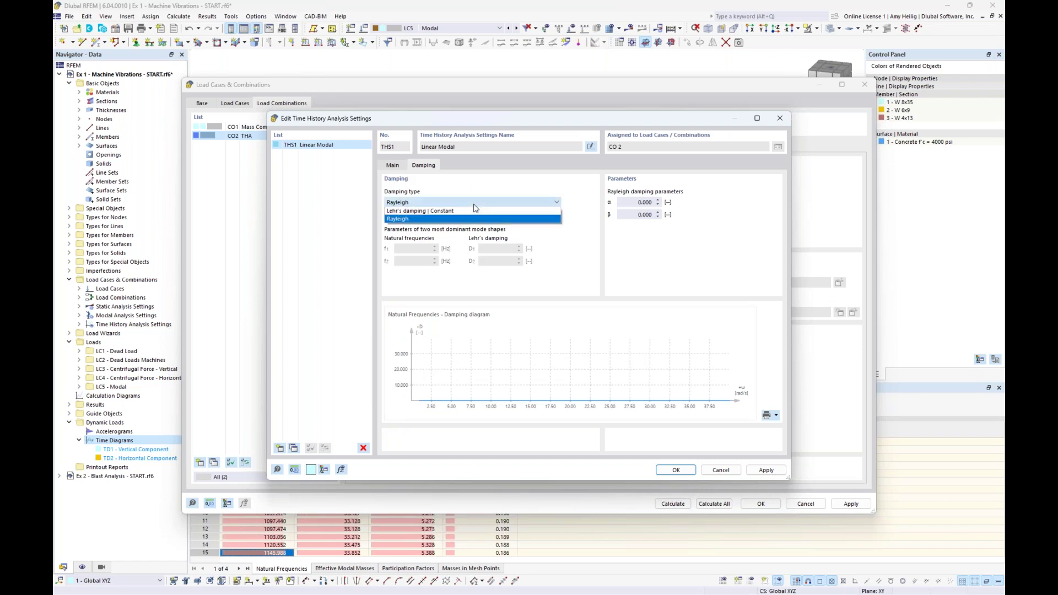
pyautogui.click(419, 218)
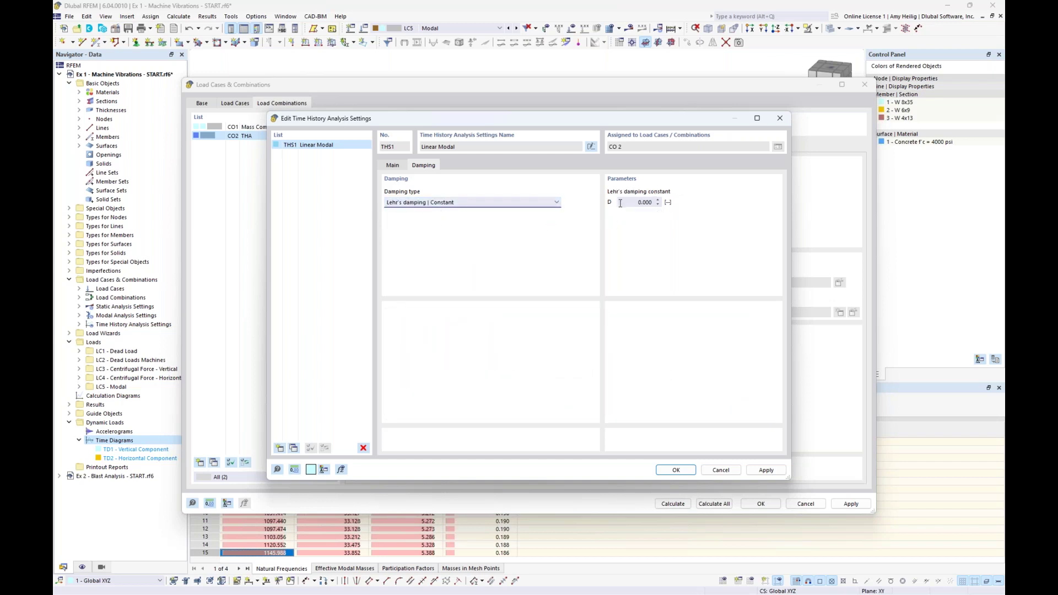
pyautogui.click(542, 203)
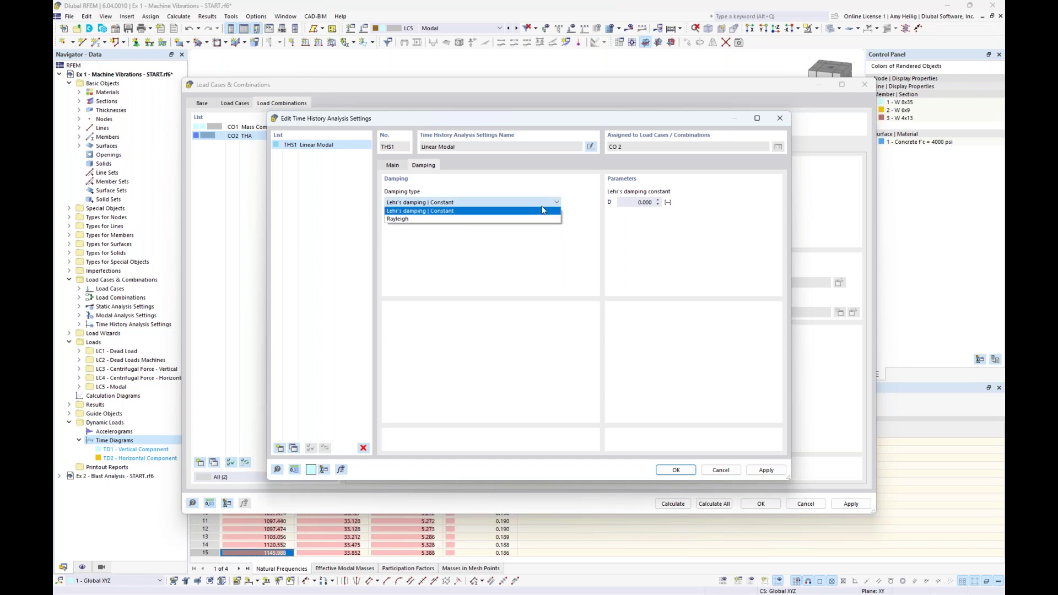
pyautogui.click(521, 220)
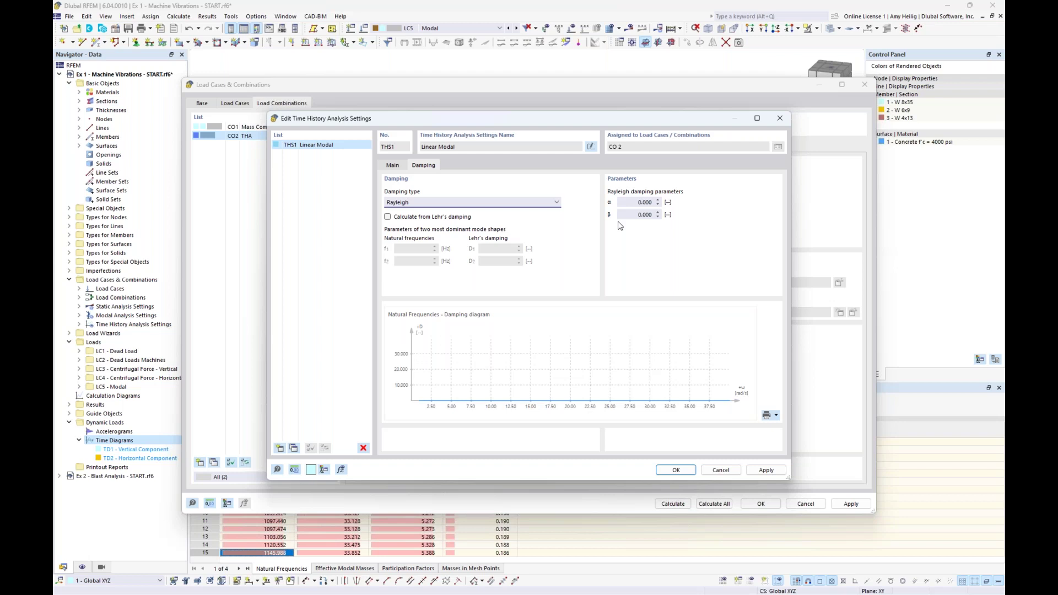
# - Try the Linear Implicit Newmark analysis method with its Rayleigh damping parameters calculated from Lehr's damping
pyautogui.click(393, 166)
pyautogui.click(435, 203)
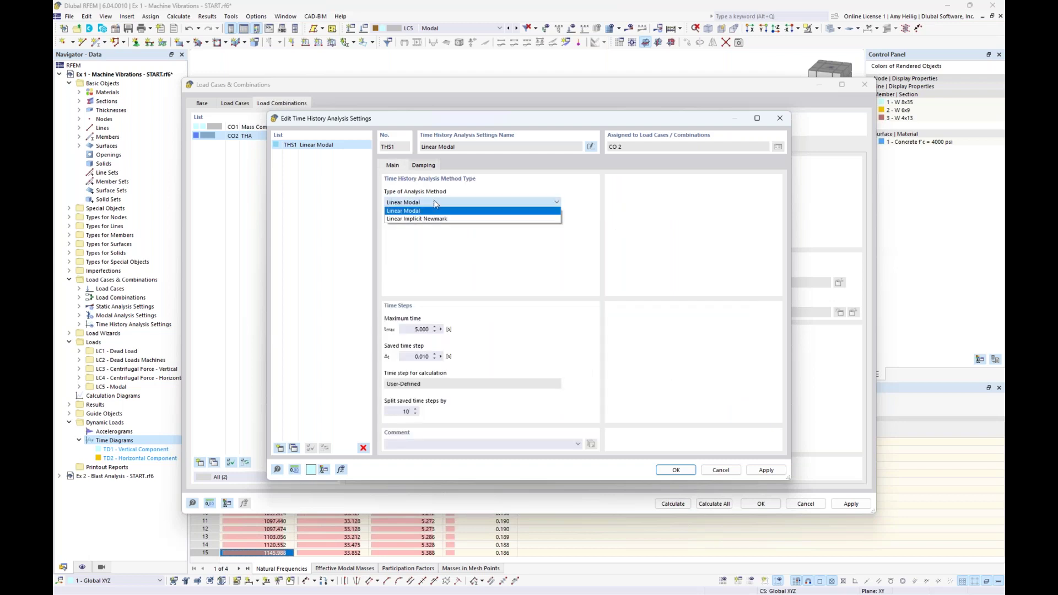
pyautogui.click(432, 220)
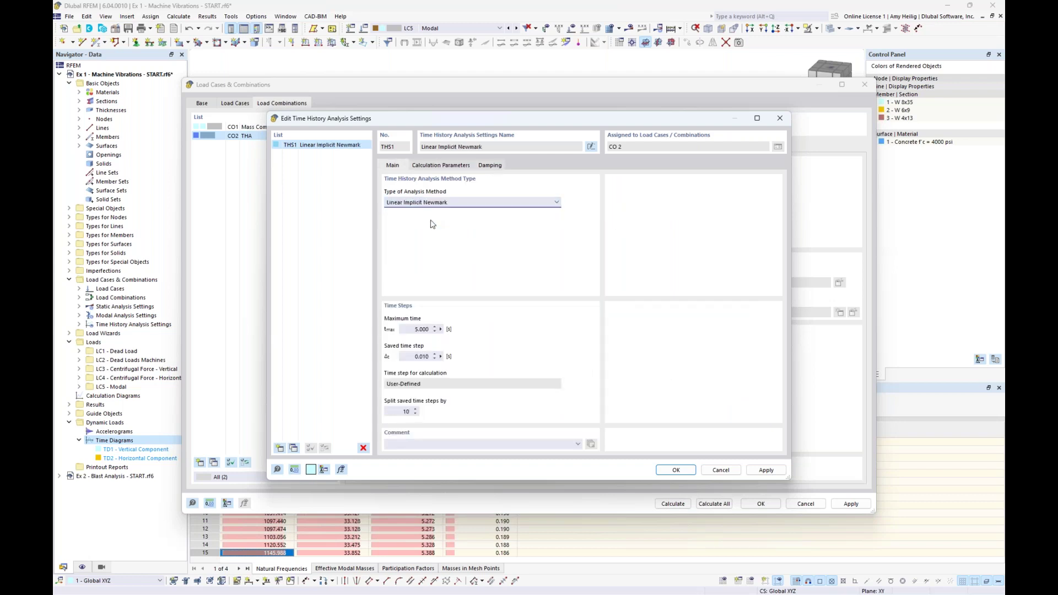
pyautogui.click(489, 167)
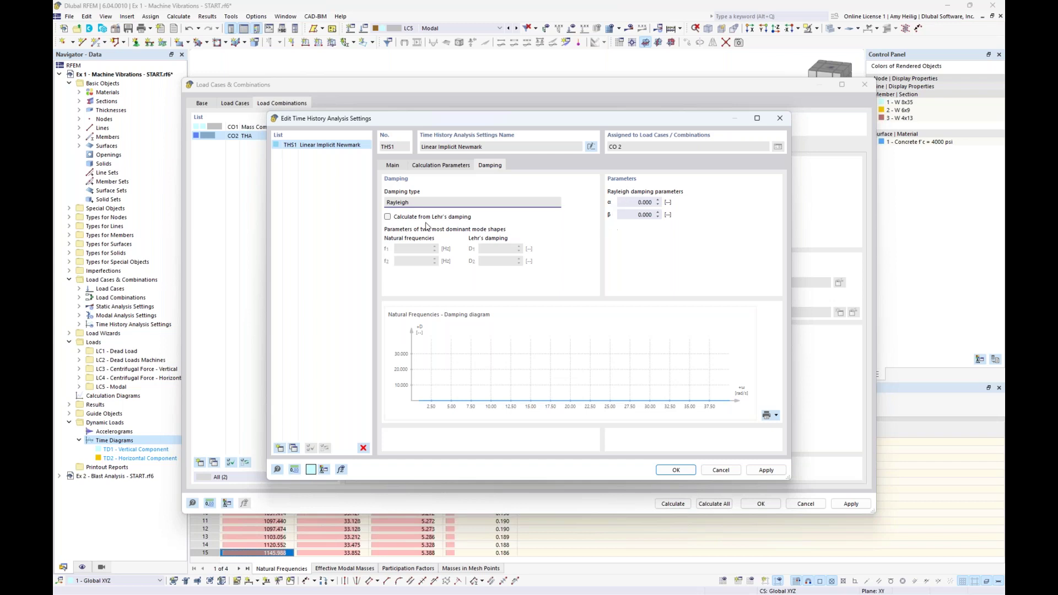
pyautogui.click(388, 218)
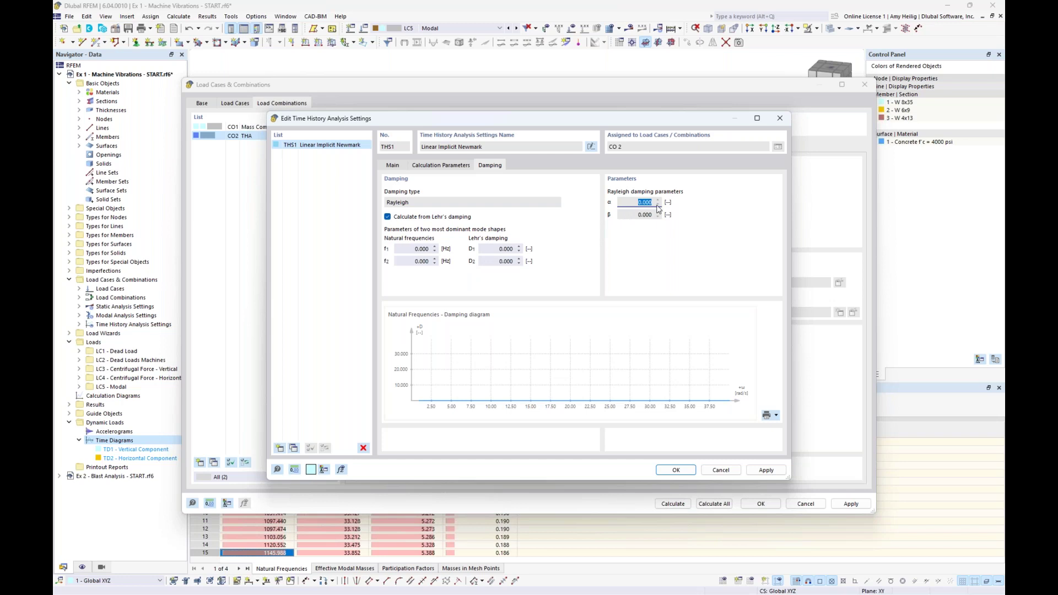
pyautogui.click(634, 215)
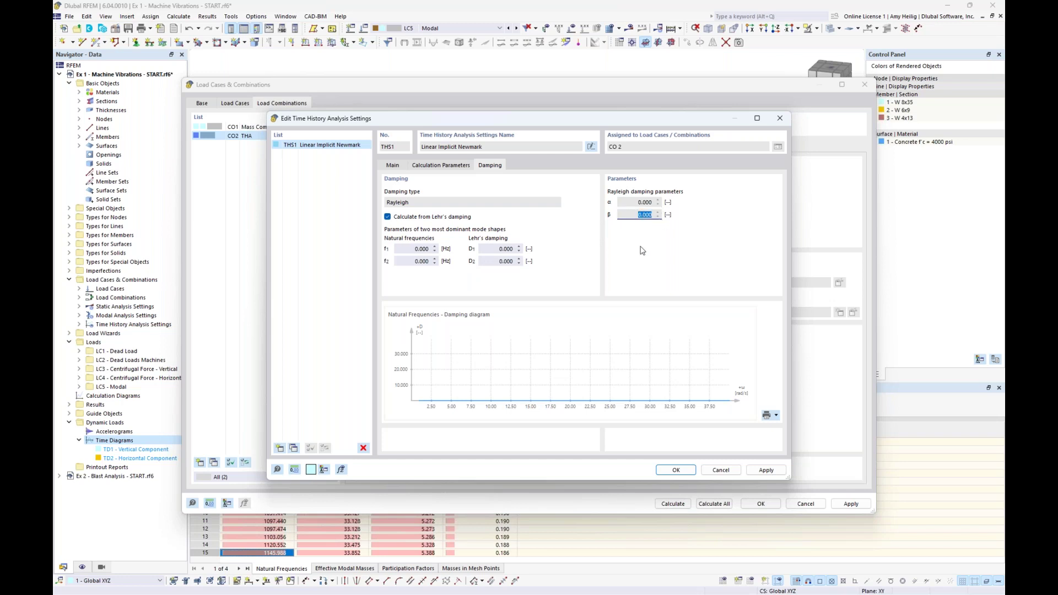
# - Set the analysis method back to Linear Modal, keep the Rayleigh damping type and save the time history analysis settings
pyautogui.click(393, 165)
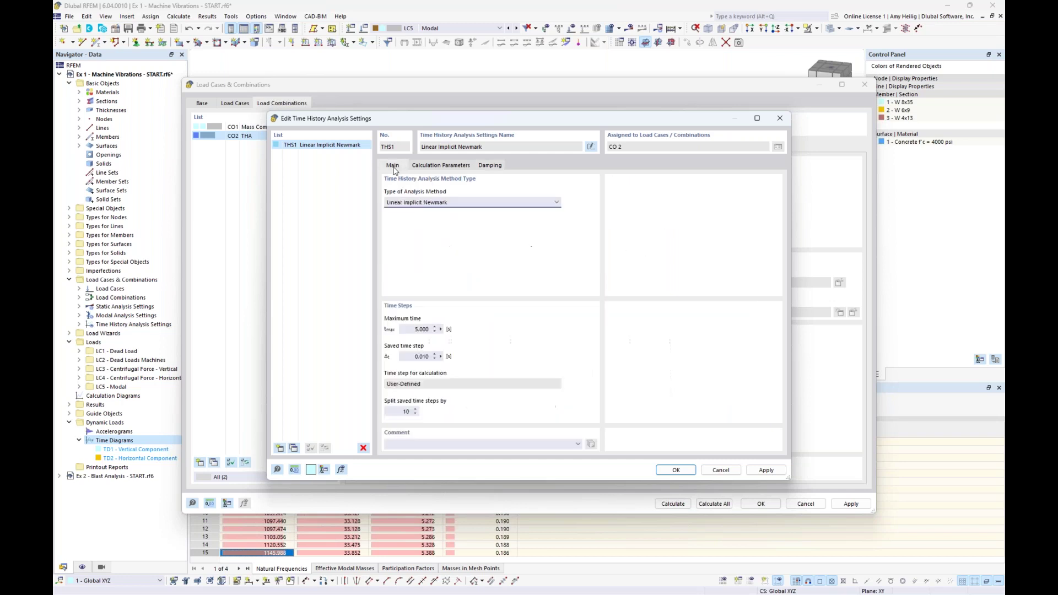
pyautogui.click(420, 204)
pyautogui.click(420, 212)
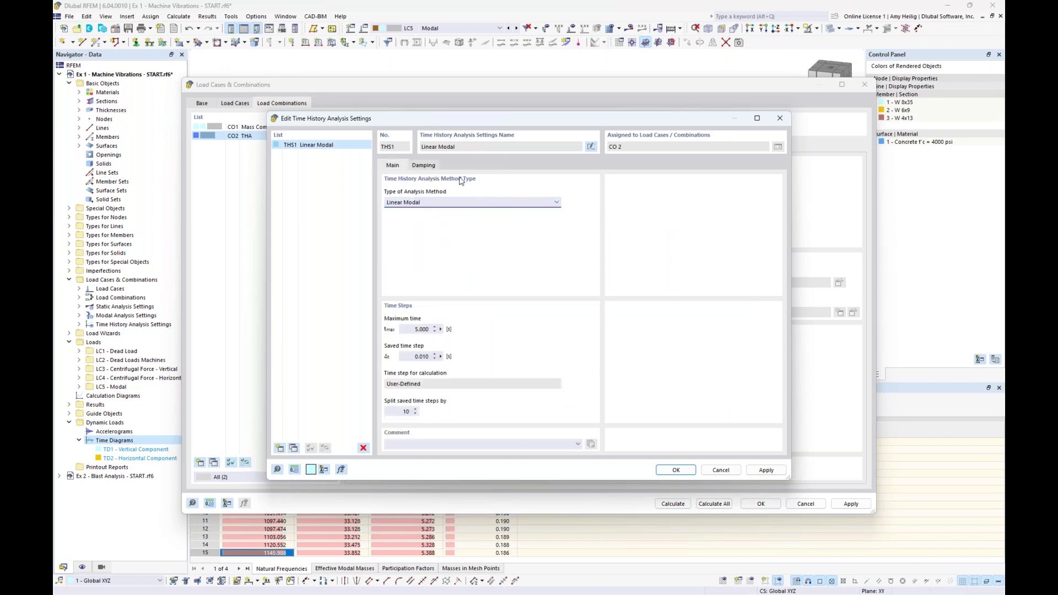
pyautogui.click(423, 165)
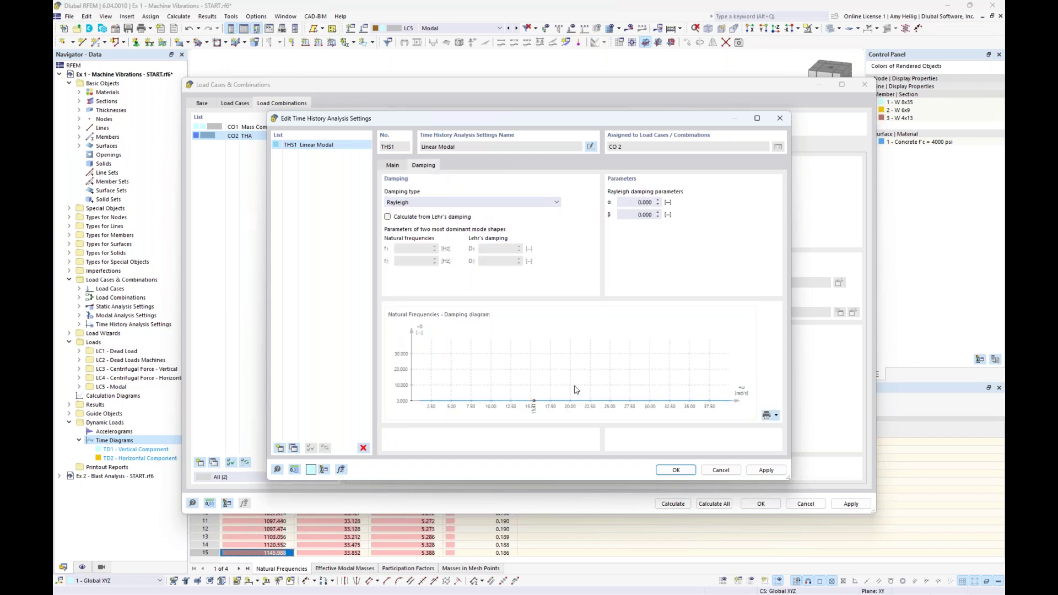
pyautogui.click(674, 470)
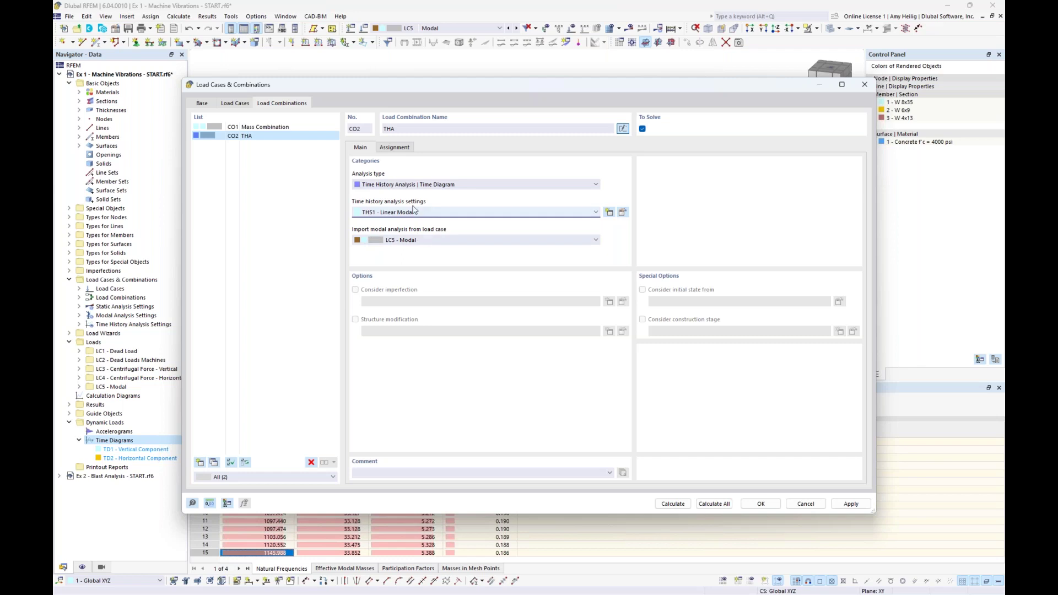
# - Import the modal analysis from LC5 - Modal and assign load cases LC3 and LC4, the vertical and horizontal centrifugal forces, to the THA combination
pyautogui.click(437, 241)
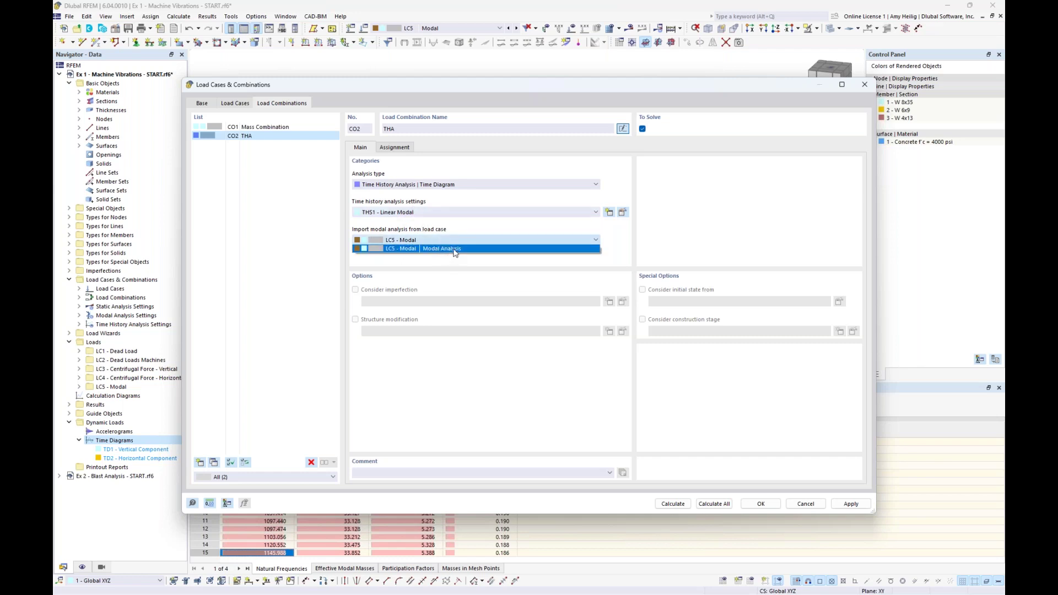
pyautogui.click(456, 253)
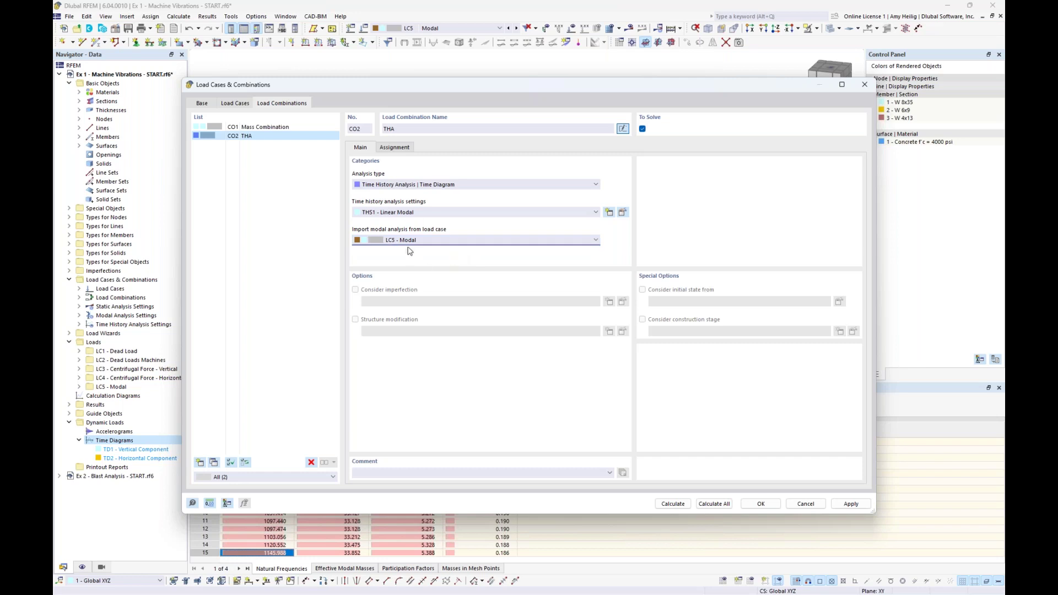
pyautogui.click(401, 149)
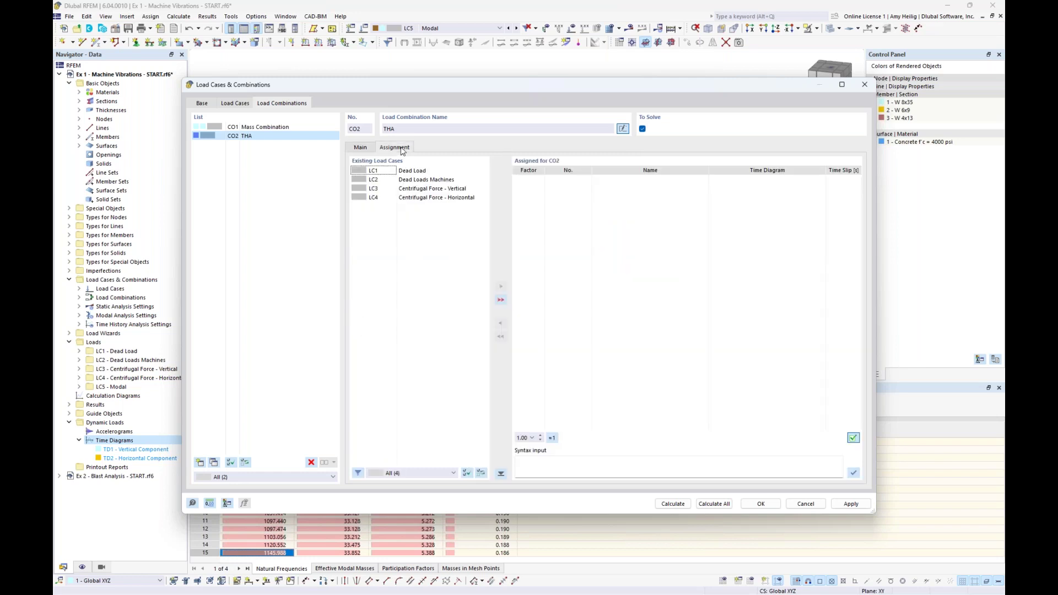
pyautogui.moveTo(444, 88); pyautogui.dragTo(437, 235)
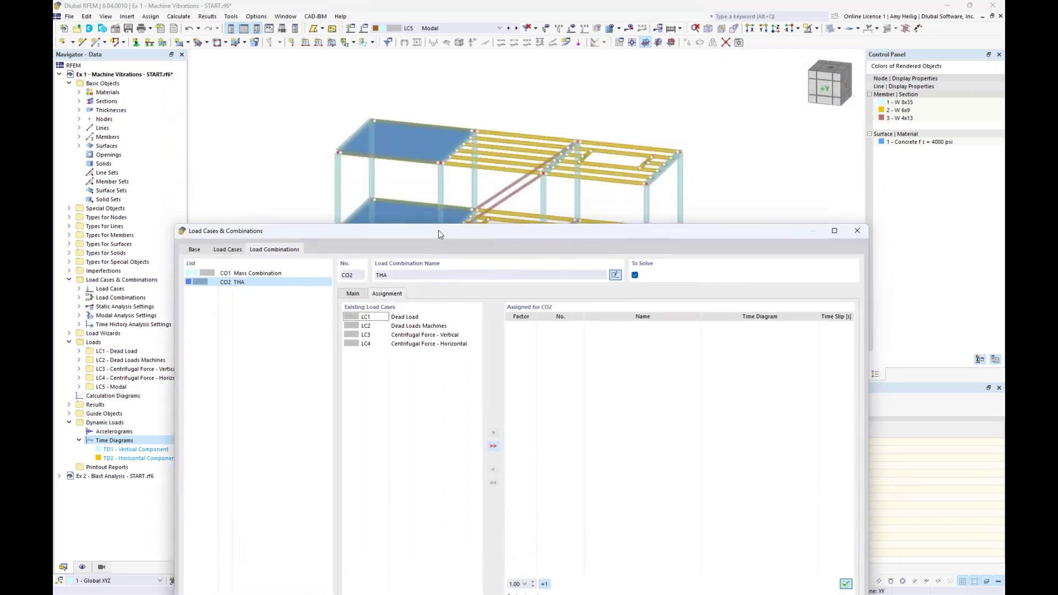
pyautogui.doubleClick(417, 335)
pyautogui.click(414, 344)
pyautogui.doubleClick(413, 345)
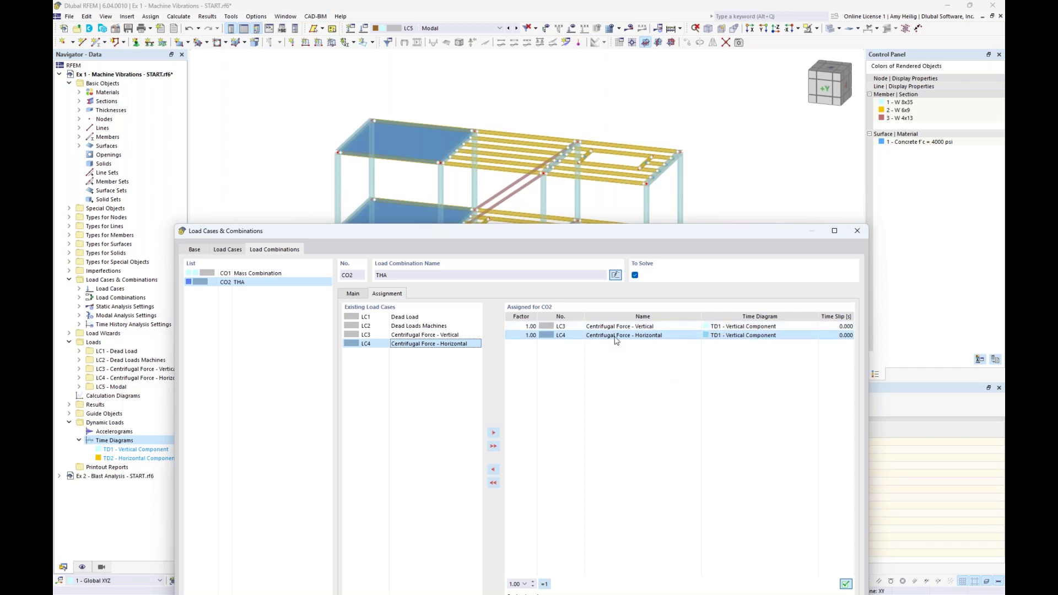
# - Assign time diagram TD2 - Horizontal Component to LC4 and calculate the THA load combination
pyautogui.click(768, 336)
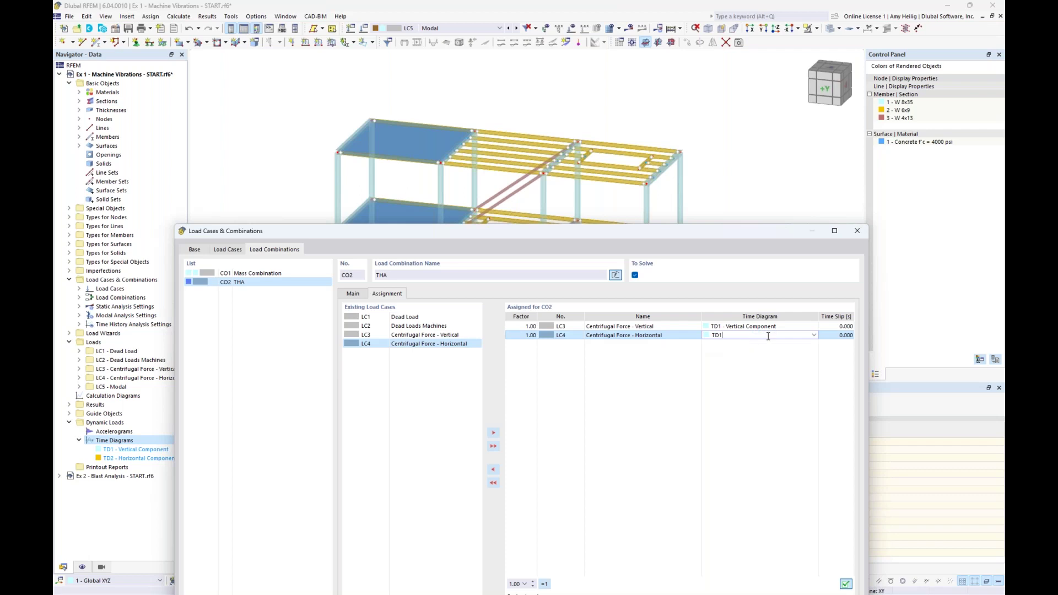
pyautogui.click(814, 335)
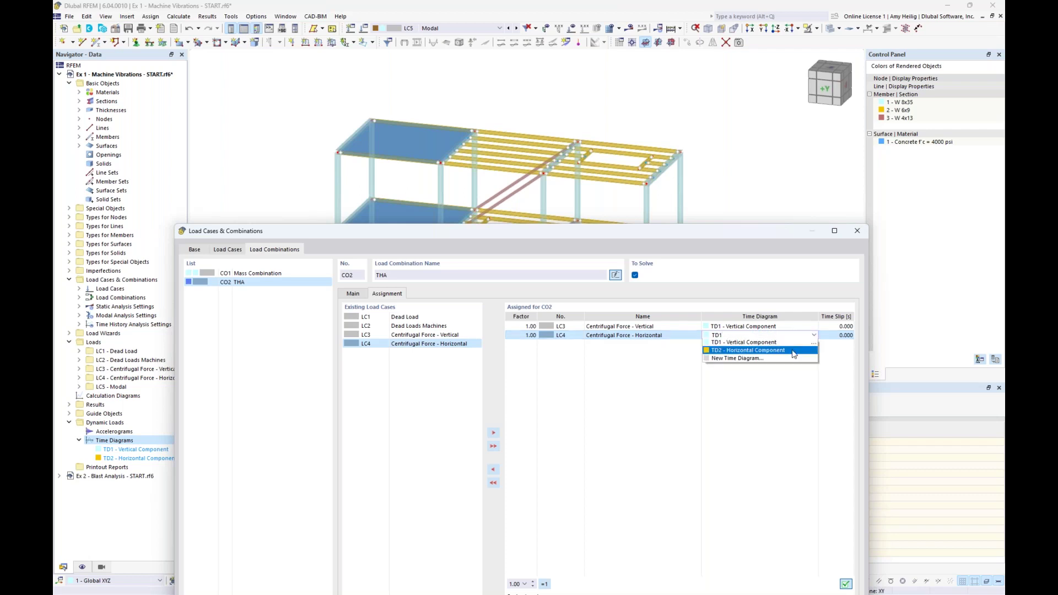
pyautogui.click(793, 351)
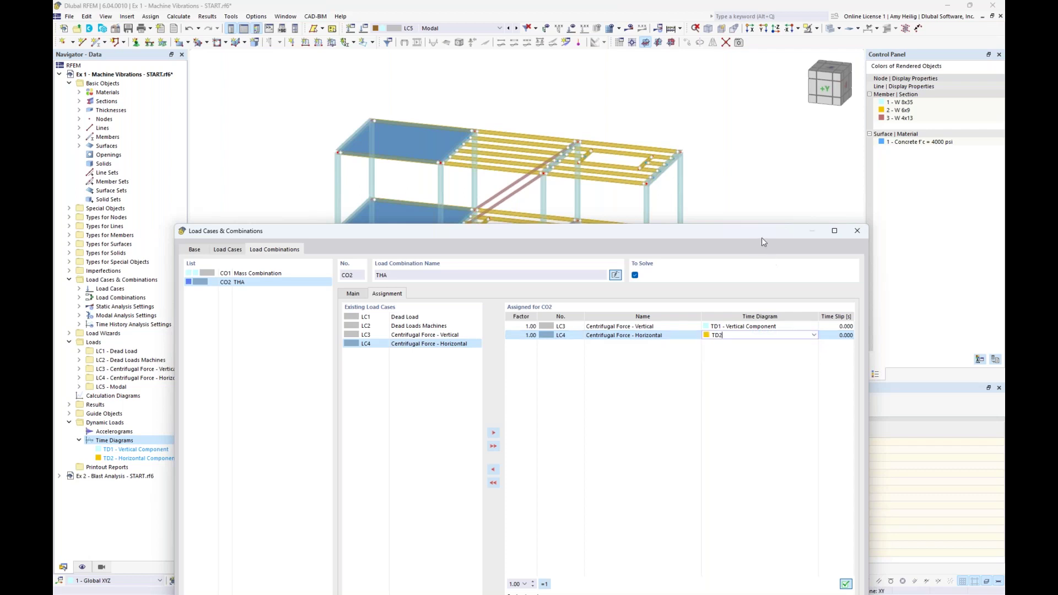
pyautogui.click(677, 336)
pyautogui.moveTo(710, 230); pyautogui.dragTo(701, 87)
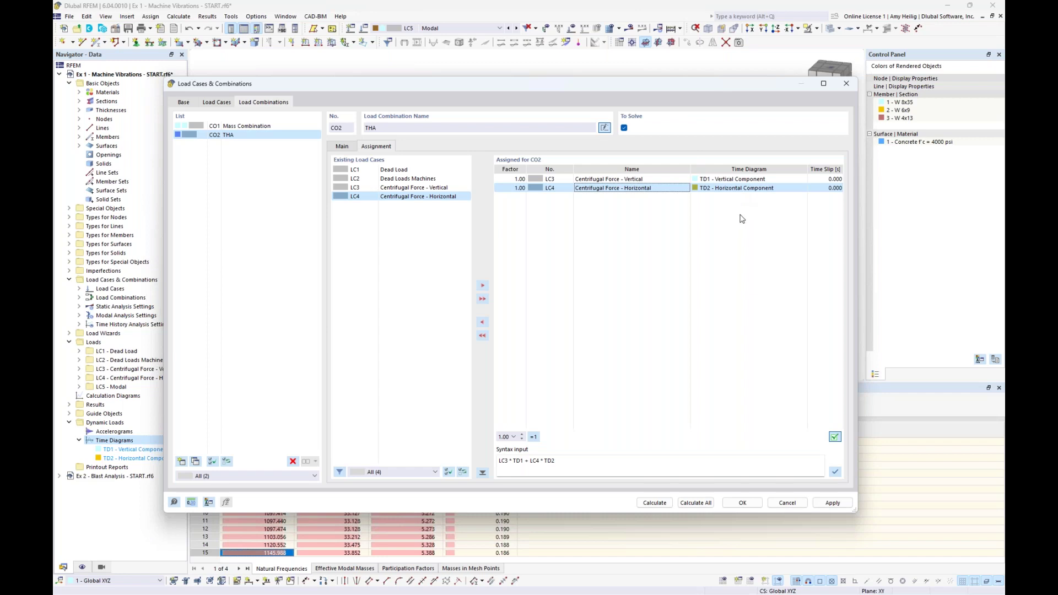
pyautogui.click(654, 503)
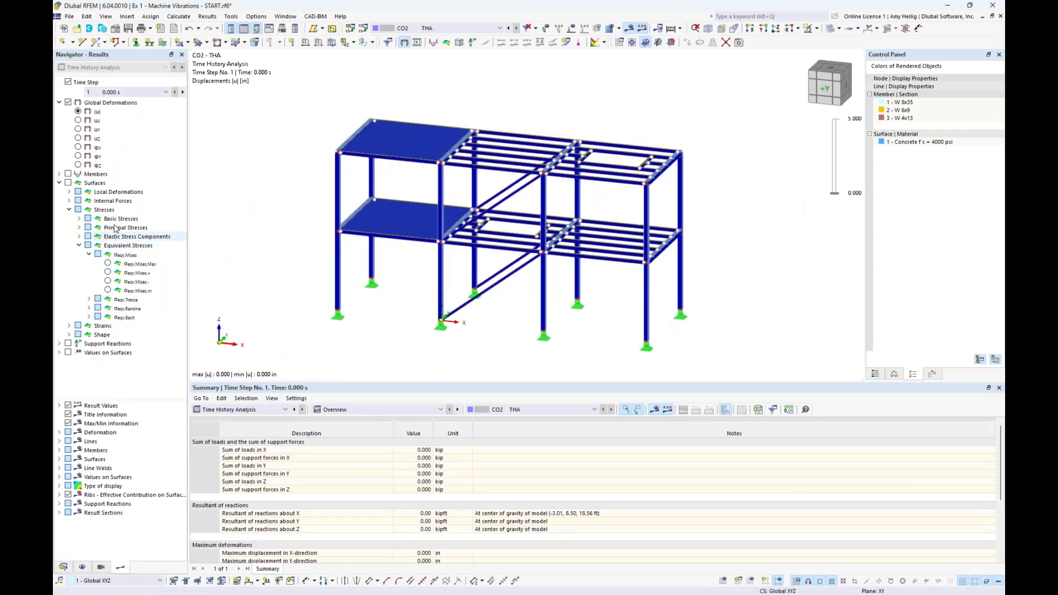
# - Collapse the surface results and enlarge the time history analysis summary table
pyautogui.click(59, 183)
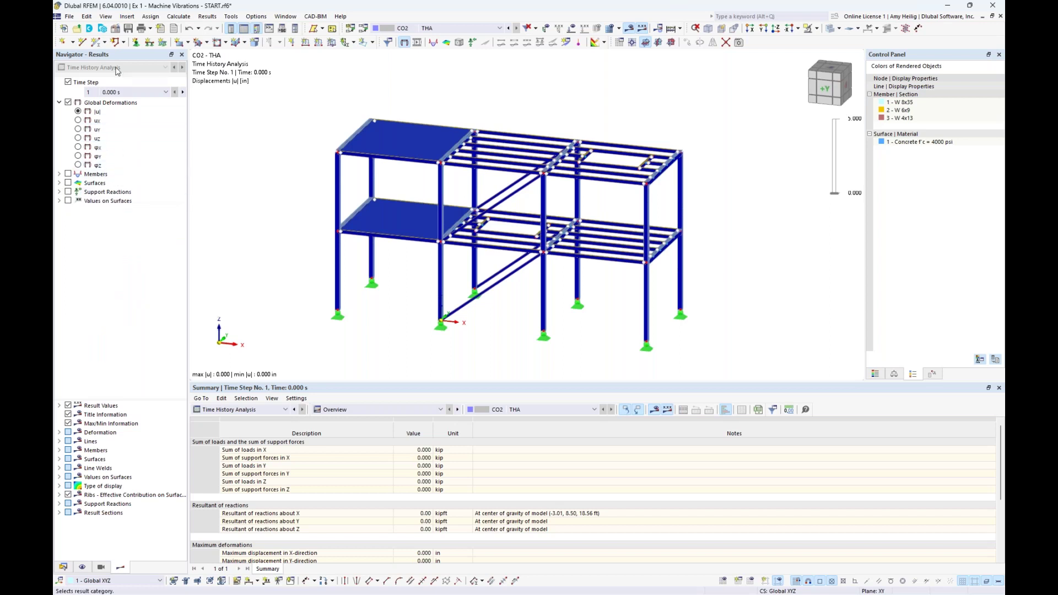
pyautogui.click(273, 409)
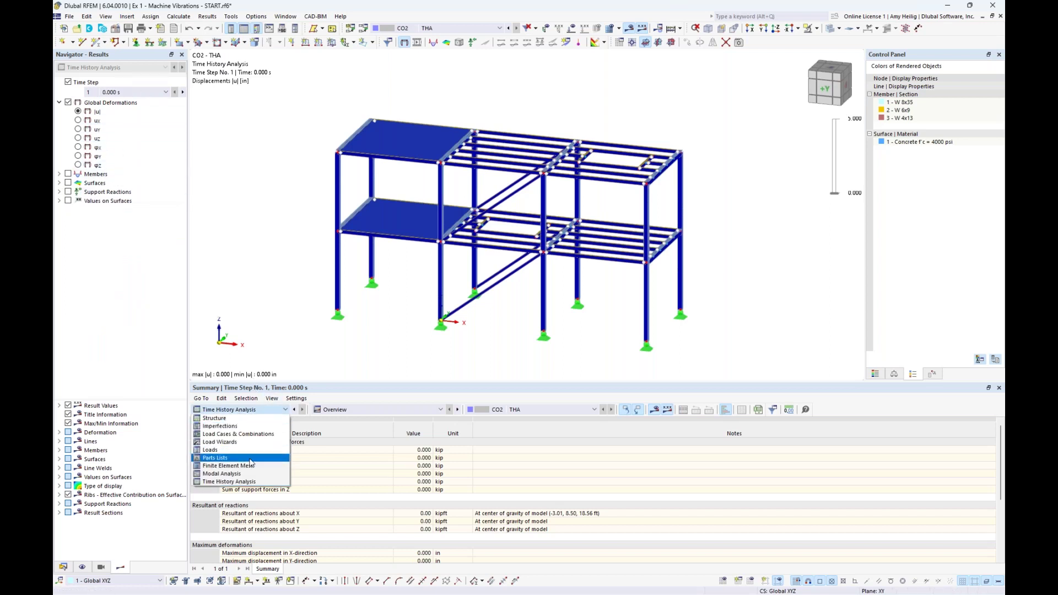
pyautogui.click(281, 342)
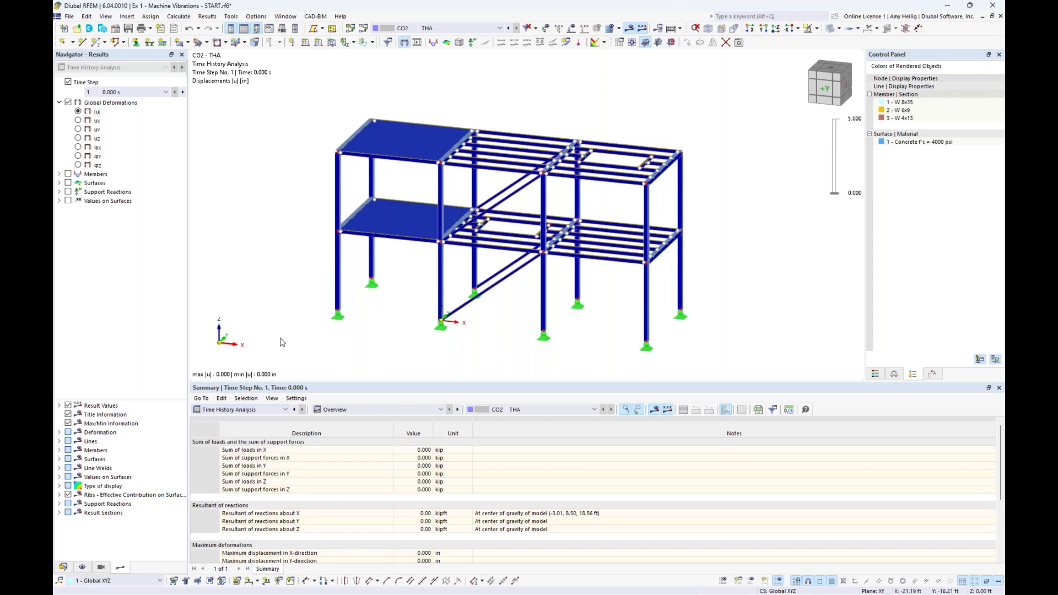
pyautogui.moveTo(357, 384); pyautogui.dragTo(357, 356)
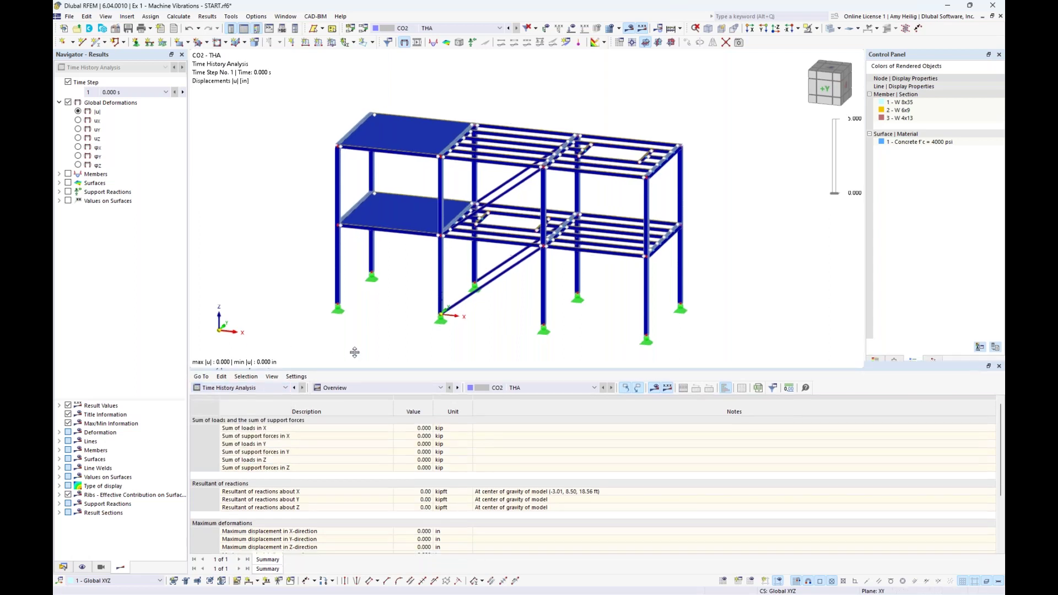
# - Browse the list of time steps available for the results and show the colour scale of the global deformations
pyautogui.click(166, 92)
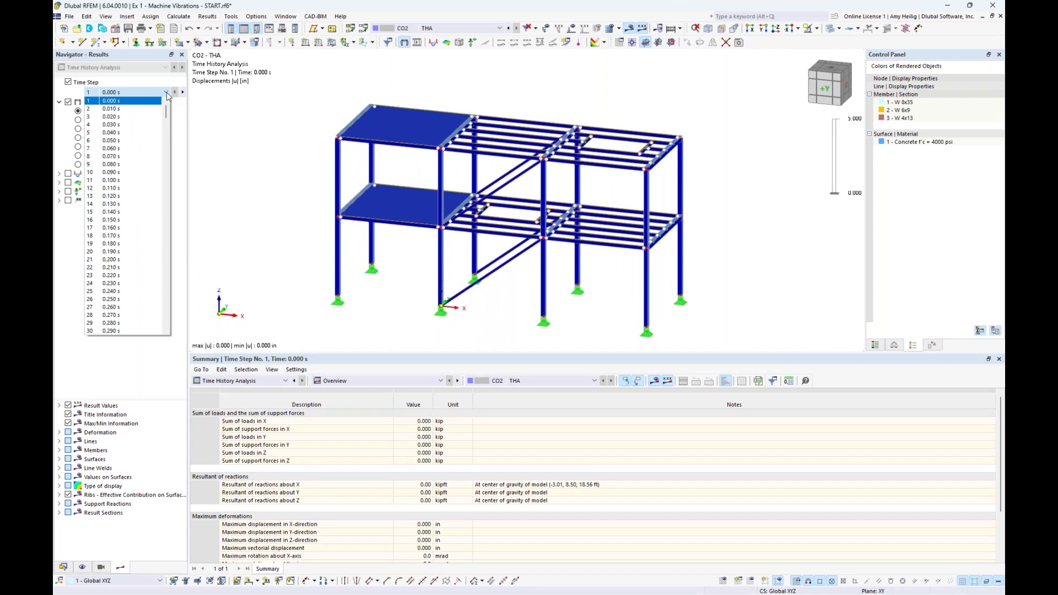
pyautogui.click(121, 101)
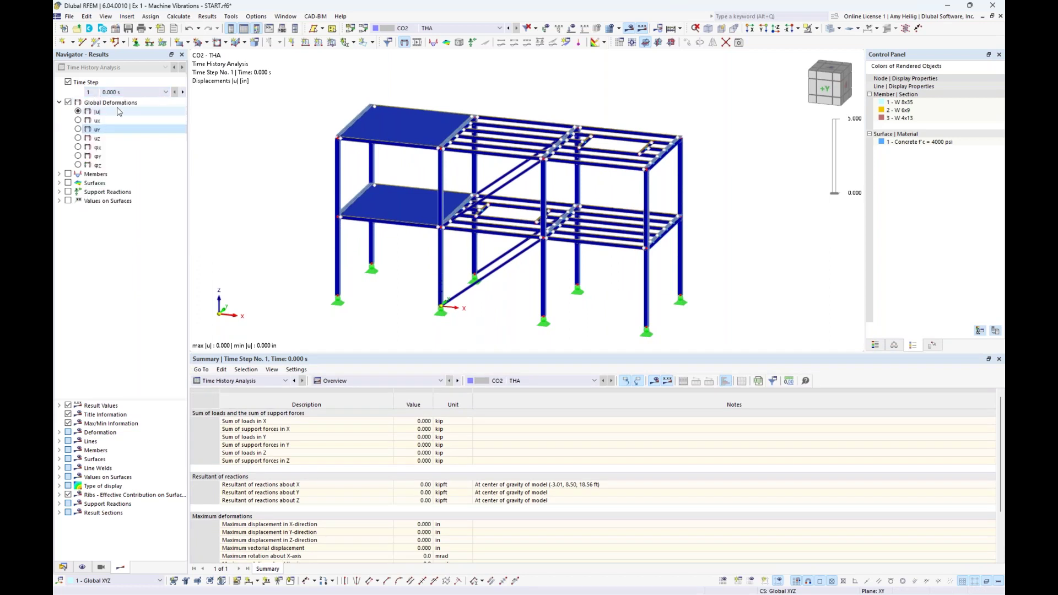
pyautogui.click(166, 92)
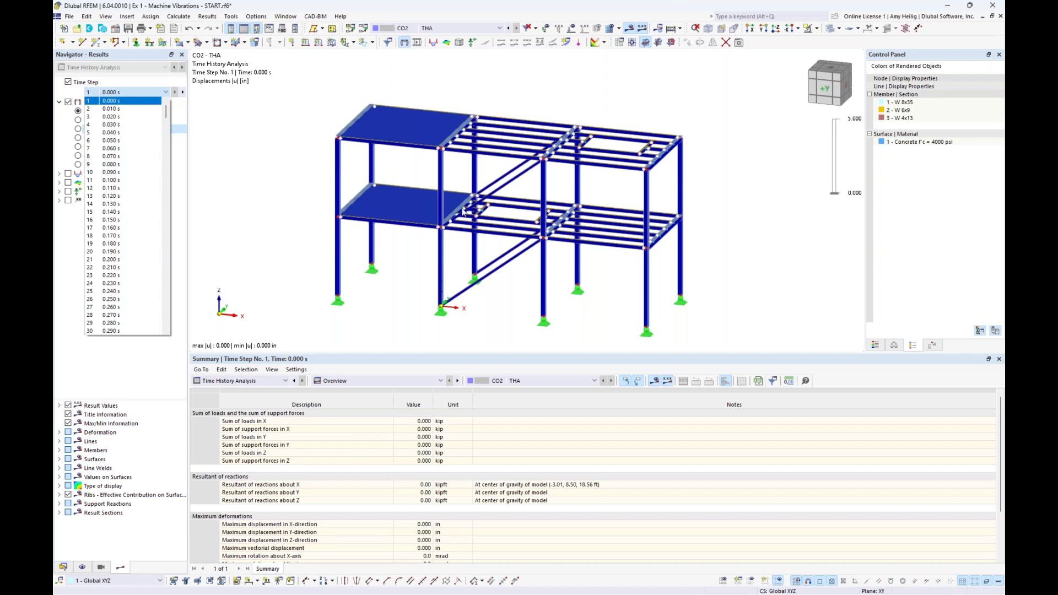
pyautogui.click(875, 347)
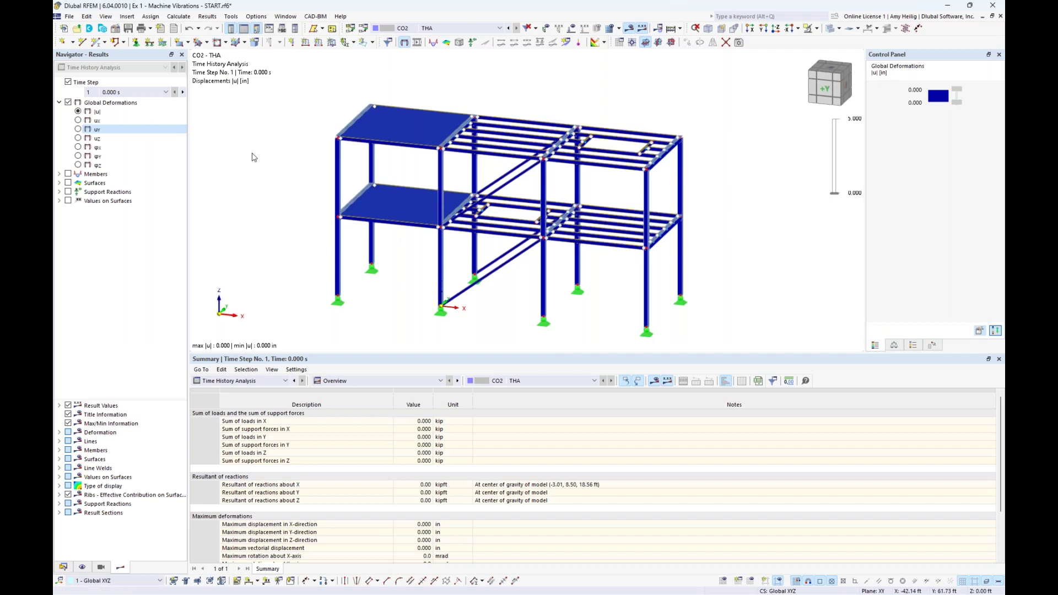
pyautogui.click(167, 92)
pyautogui.click(167, 92)
# - Advance the global deformation results one time step at a time up to step 24 at 0.230 s
pyautogui.click(183, 92)
pyautogui.click(183, 92)
pyautogui.click(183, 92)
pyautogui.click(183, 92)
pyautogui.click(183, 92)
pyautogui.click(183, 92)
pyautogui.click(183, 92)
pyautogui.click(183, 92)
pyautogui.click(182, 92)
pyautogui.click(183, 92)
pyautogui.click(182, 92)
pyautogui.click(182, 92)
pyautogui.click(182, 92)
pyautogui.click(183, 92)
pyautogui.click(183, 92)
pyautogui.click(182, 92)
pyautogui.click(183, 92)
pyautogui.click(182, 92)
pyautogui.click(183, 92)
pyautogui.click(183, 92)
pyautogui.click(183, 92)
pyautogui.click(183, 92)
pyautogui.click(183, 92)
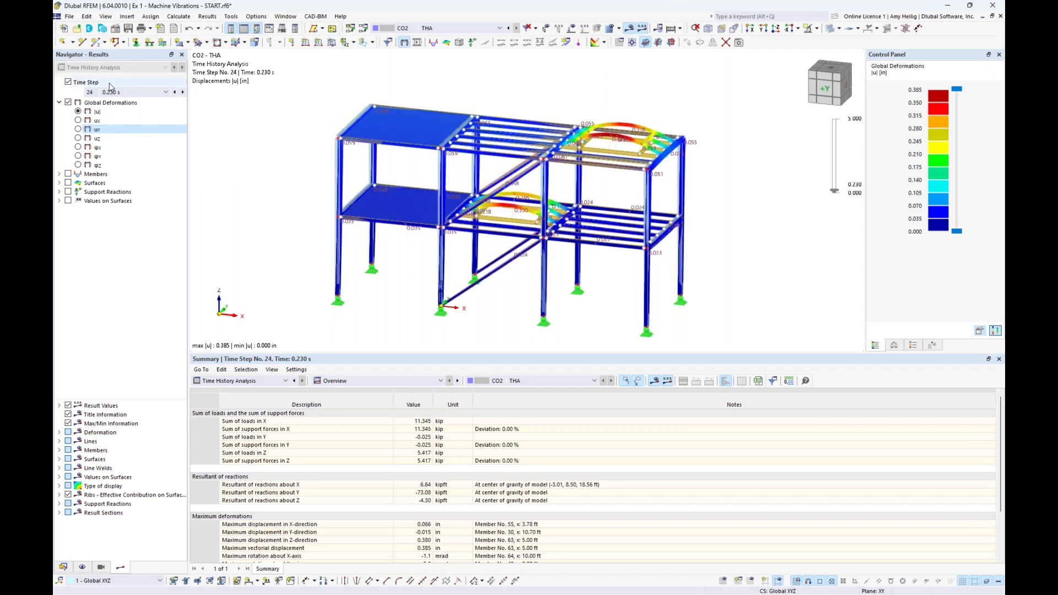
# - Display the member axial forces N on the frame in place of the global deformations
pyautogui.click(60, 174)
pyautogui.click(68, 174)
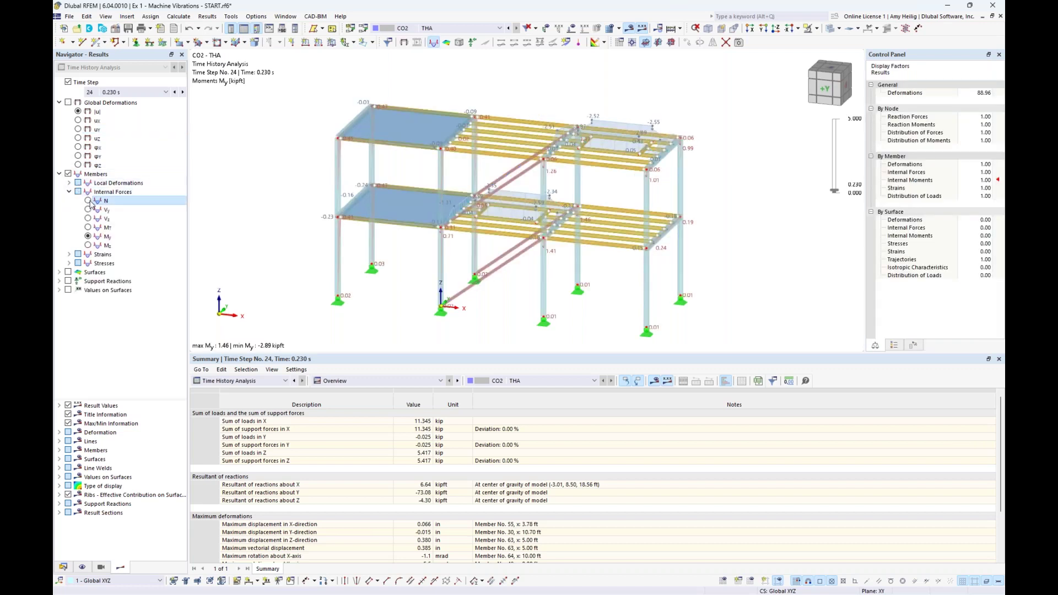
pyautogui.click(88, 201)
pyautogui.keyDown('ctrl'); pyautogui.moveTo(727, 149); pyautogui.dragTo(716, 127, button='middle'); pyautogui.keyUp('ctrl')
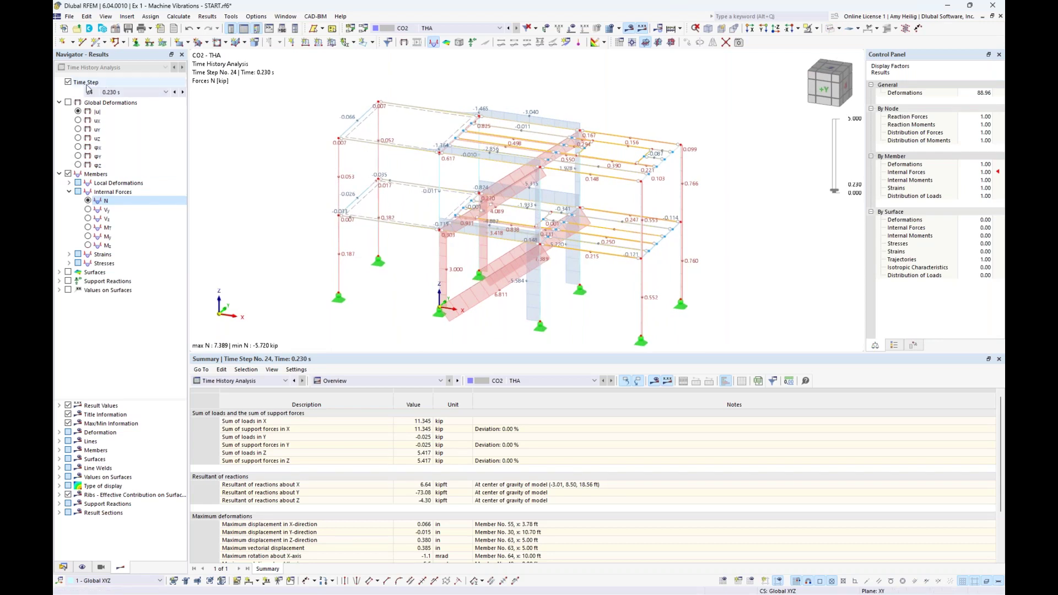
# - Display the member bending moments My and the shear forces Vz on the frame for time step 24
pyautogui.click(88, 236)
pyautogui.click(88, 219)
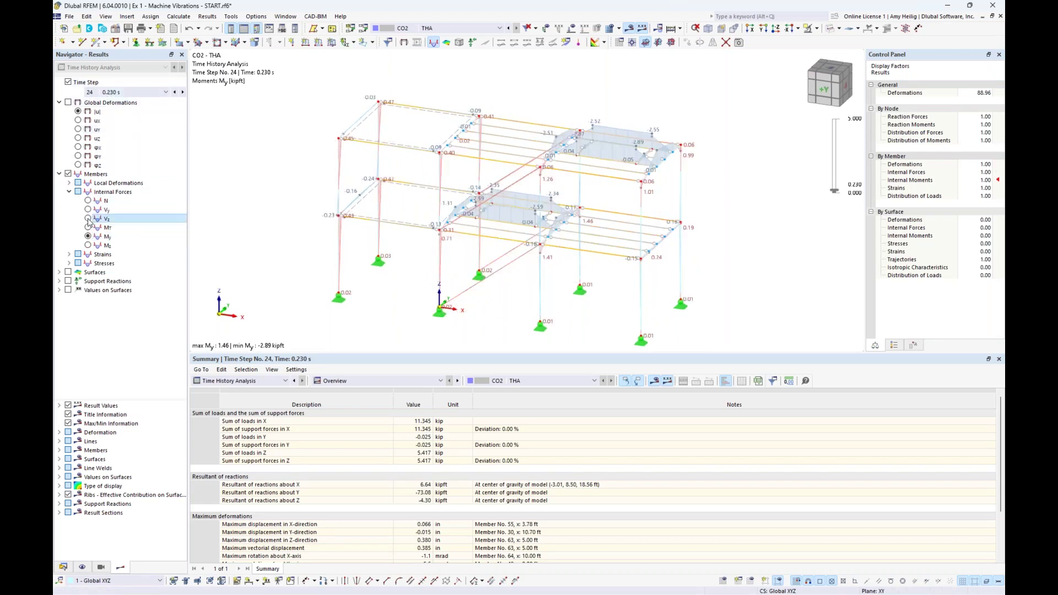
# - Collapse the member results and display the support reactions in their place
pyautogui.click(59, 173)
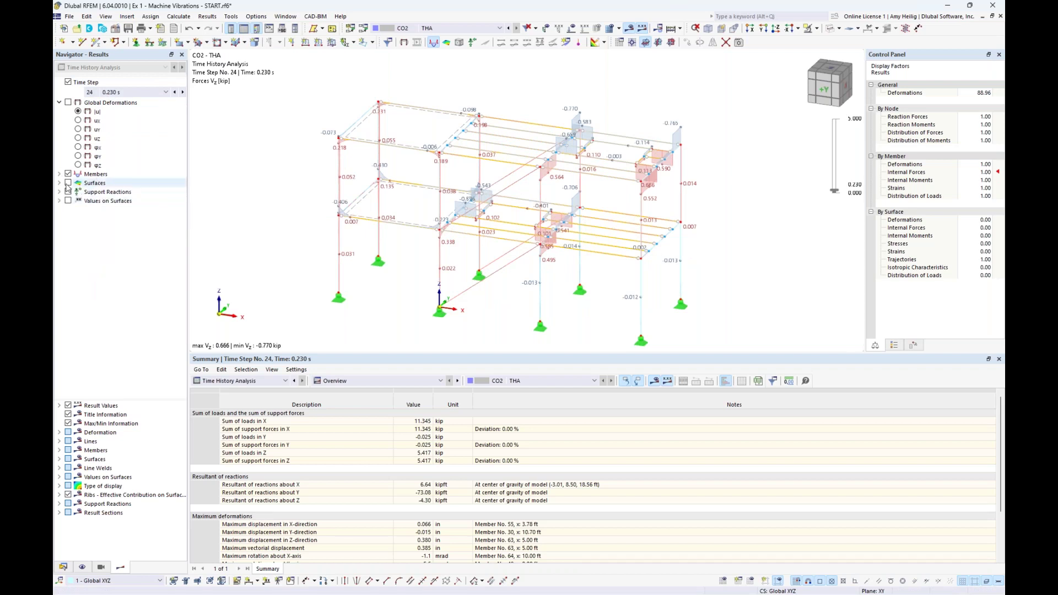
pyautogui.click(69, 192)
pyautogui.click(68, 174)
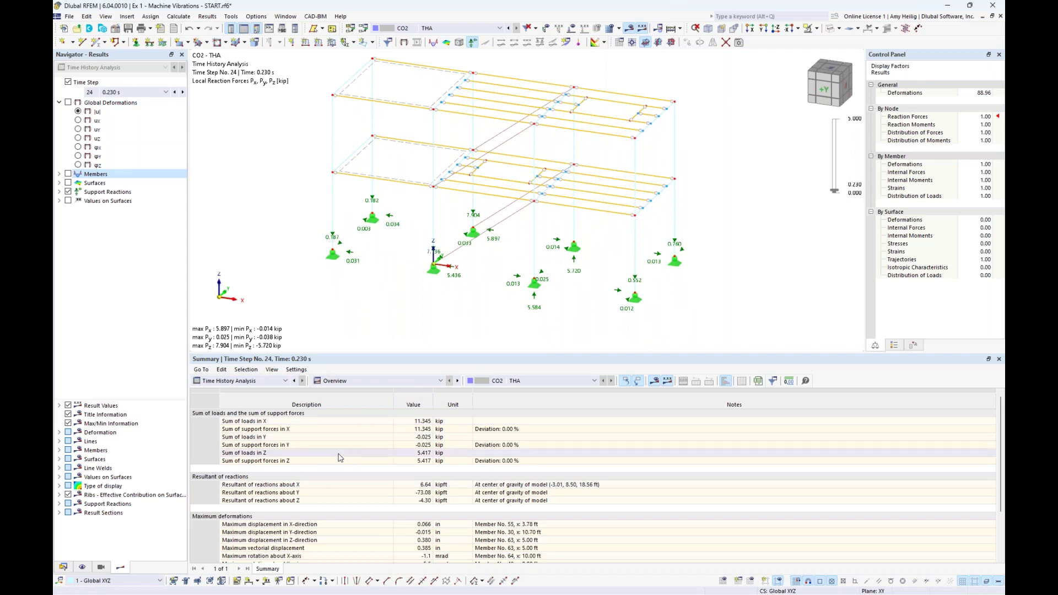
# - Switch the results table to Results by Member and display the model with solid member and surface rendering
pyautogui.click(383, 380)
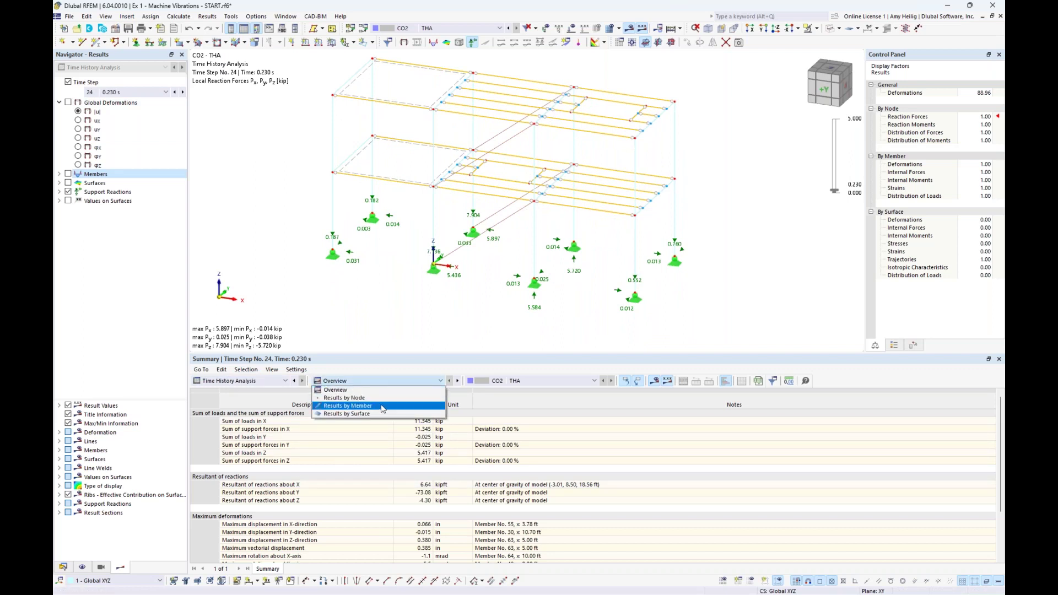
pyautogui.click(382, 408)
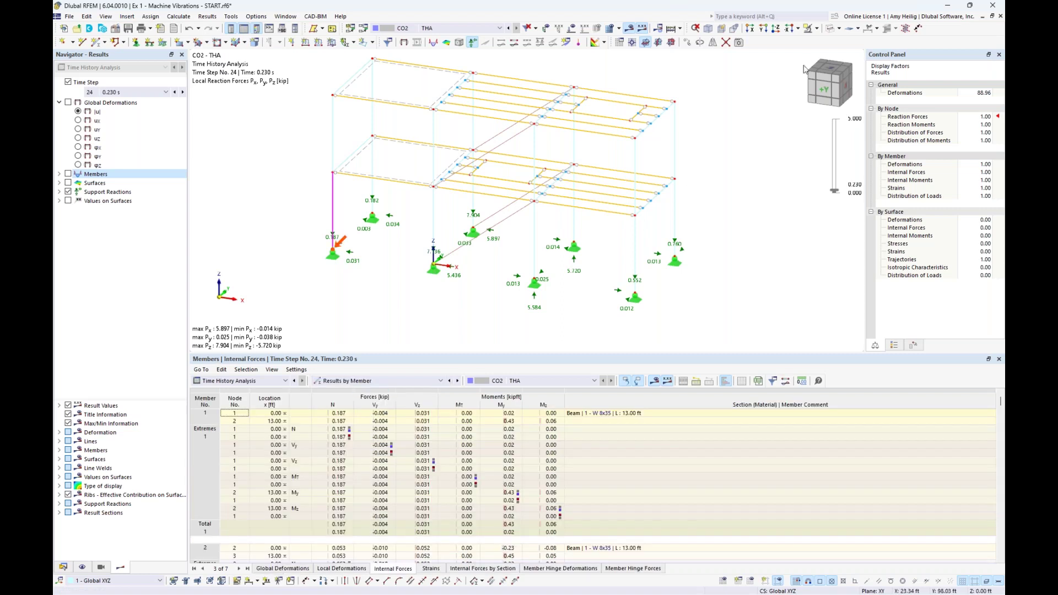
pyautogui.click(830, 30)
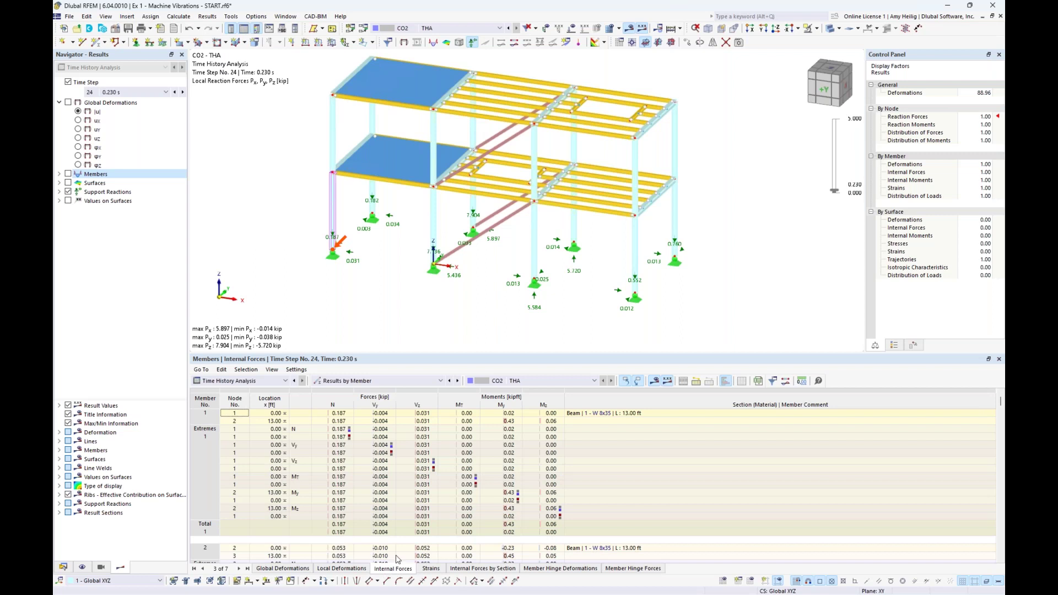
# - Examine the internal forces table for members 2 to 4 and locate the selected members and positions on the frame
pyautogui.scroll(-6, 403, 493)
pyautogui.click(403, 493)
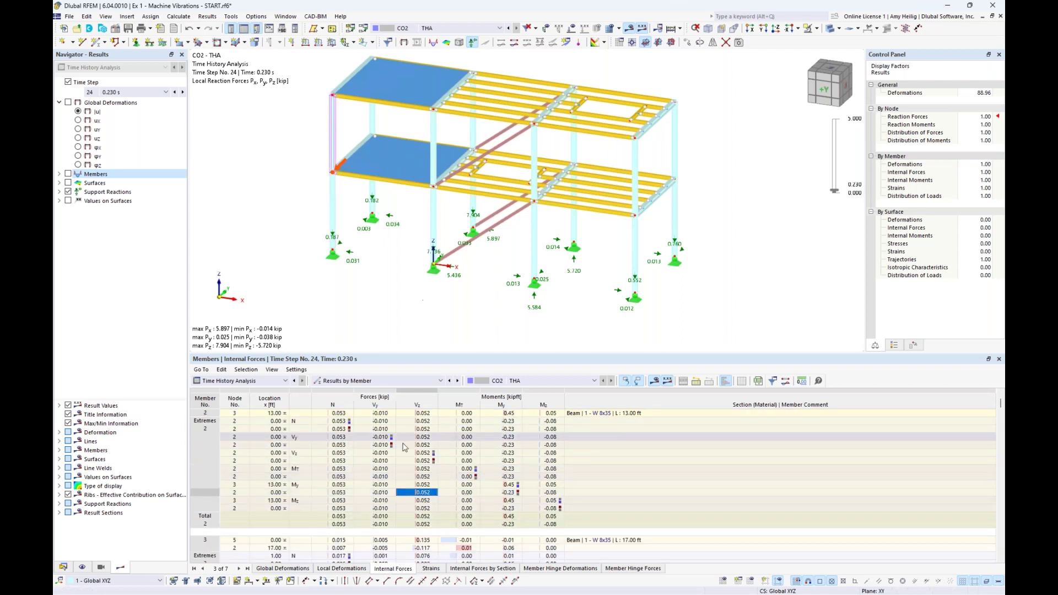
pyautogui.scroll(-4, 361, 469)
pyautogui.click(375, 500)
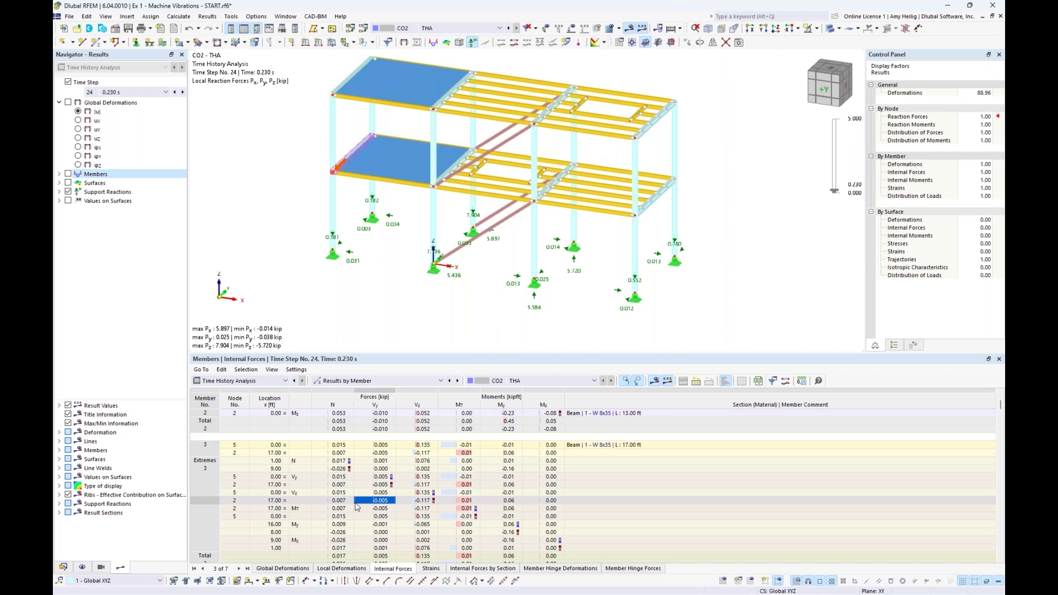
pyautogui.scroll(-3, 432, 547)
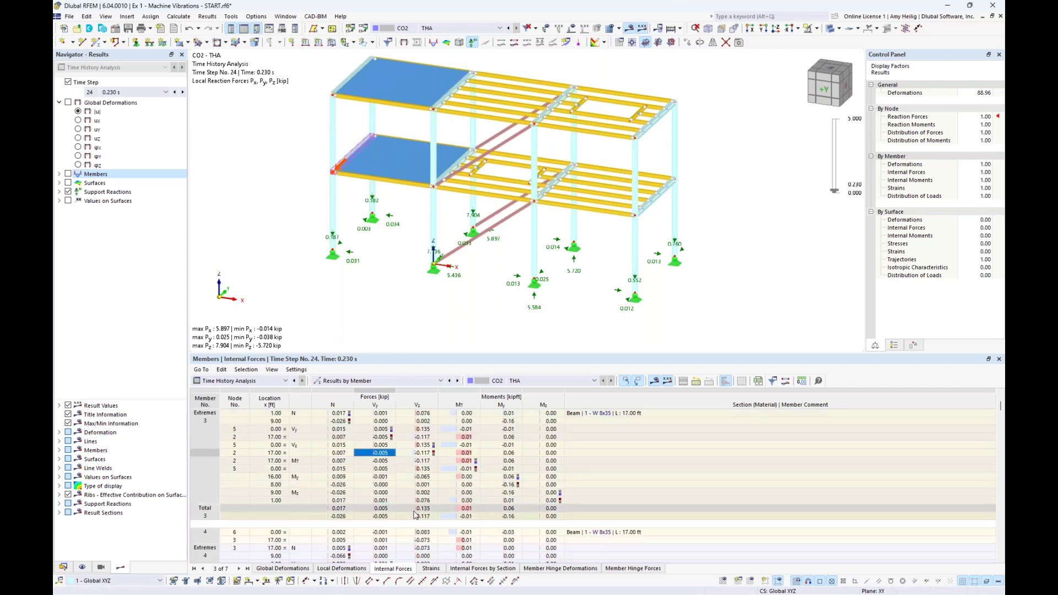
pyautogui.click(433, 548)
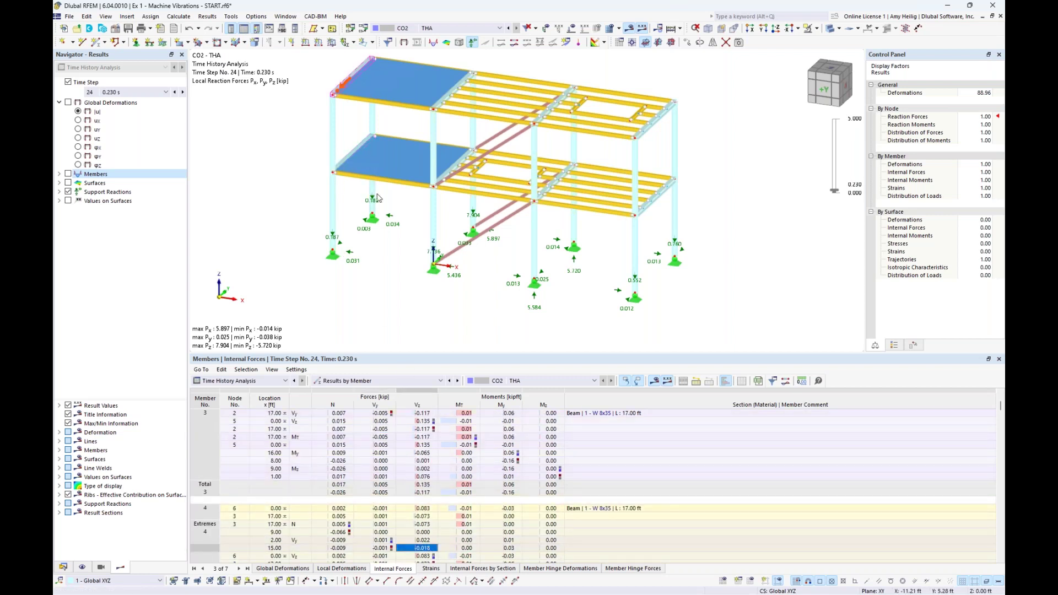
pyautogui.click(341, 469)
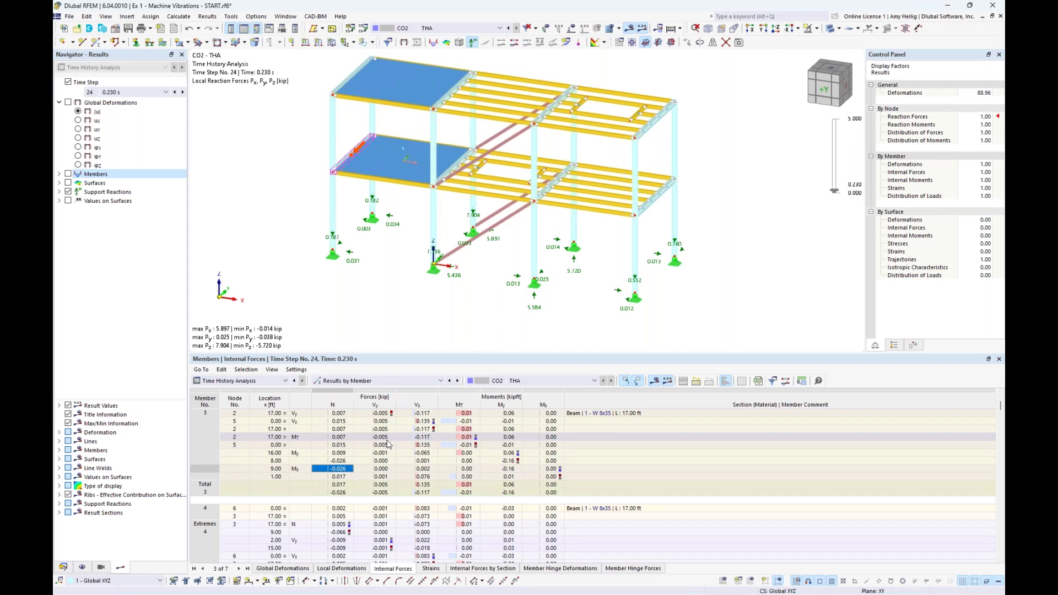
# - Turn off the individual time step so the results represent the envelope of all time steps
pyautogui.click(166, 93)
pyautogui.click(167, 95)
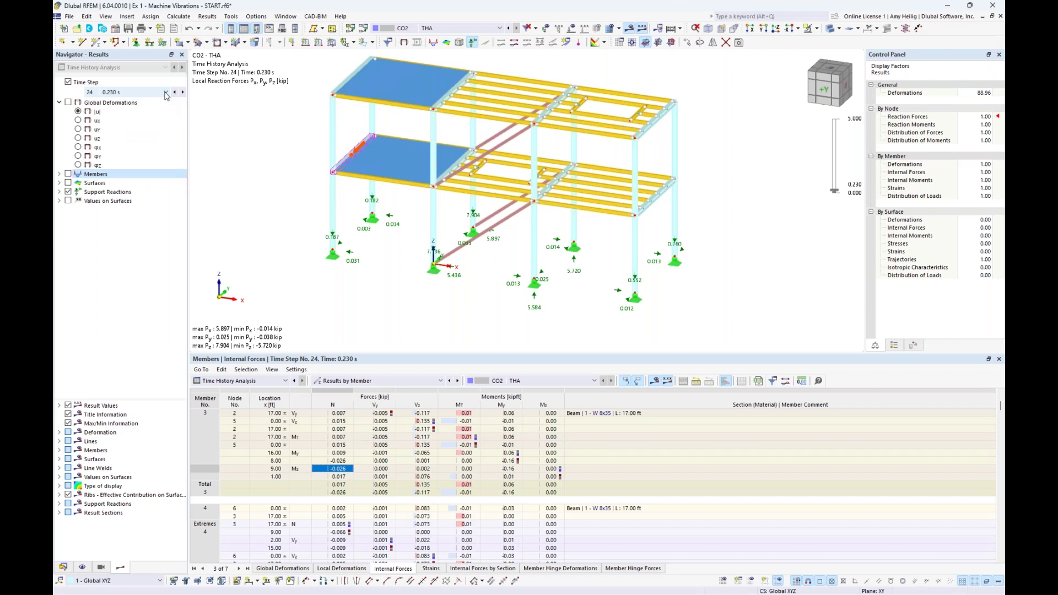
pyautogui.click(70, 86)
pyautogui.click(68, 82)
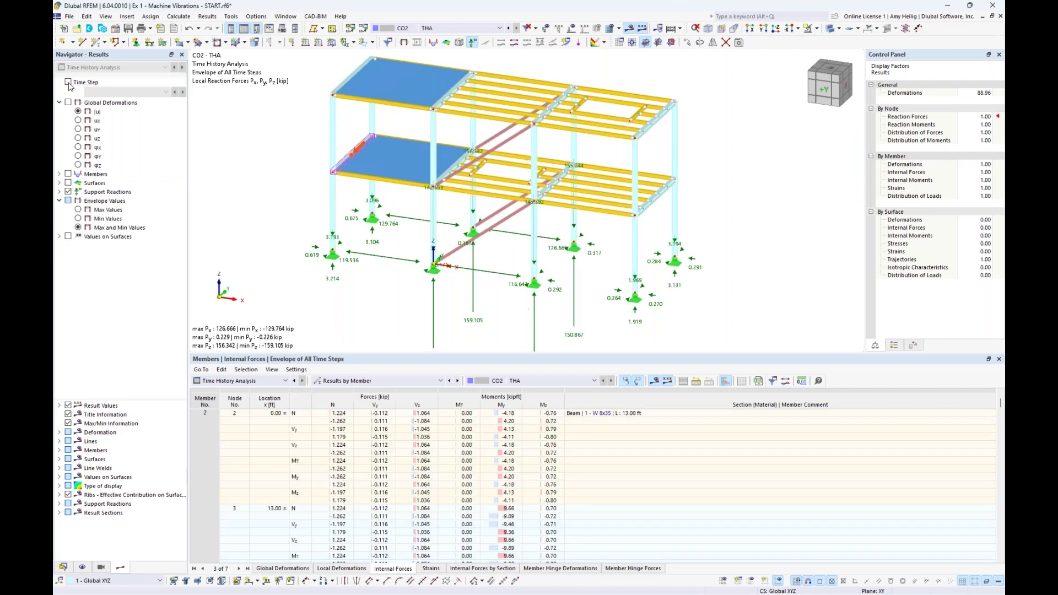
# - Replace the support reactions with the enveloped global deformations and enlarge the model view above the results table
pyautogui.click(68, 192)
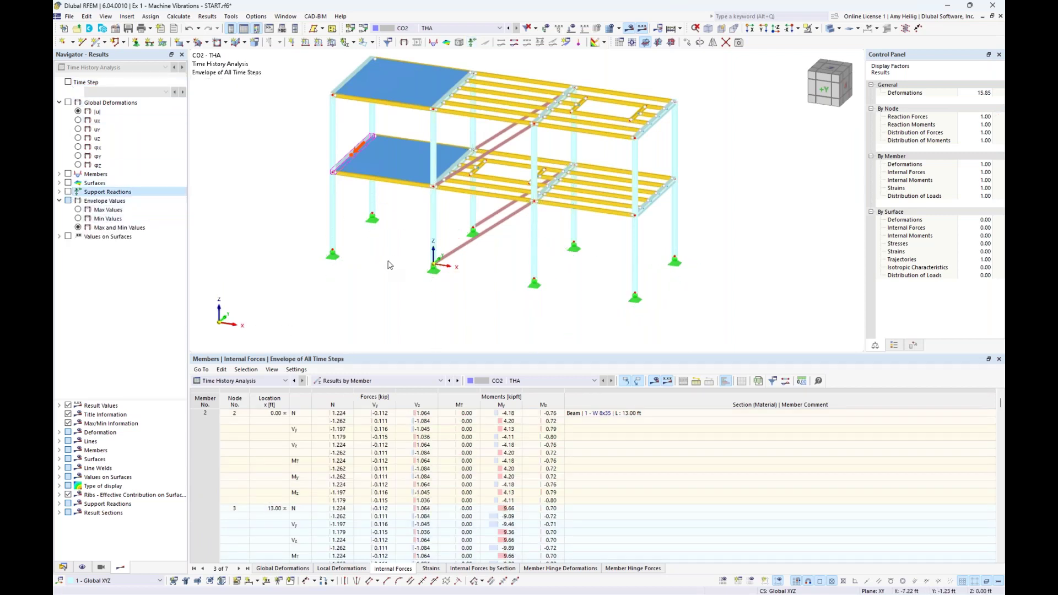
pyautogui.moveTo(388, 263); pyautogui.dragTo(389, 314, button='middle')
pyautogui.click(68, 102)
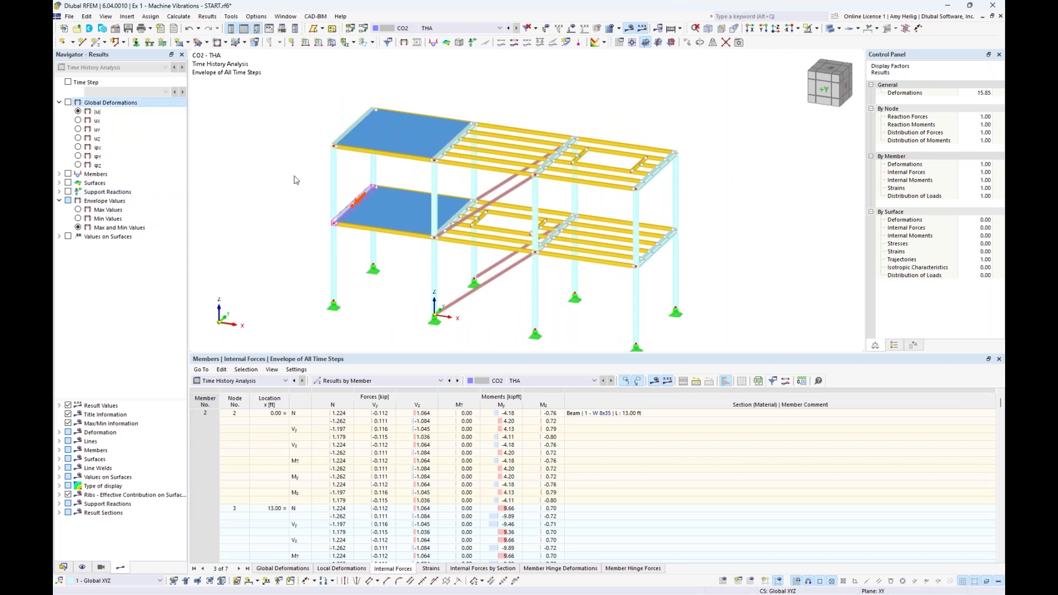
pyautogui.moveTo(314, 203); pyautogui.dragTo(328, 201, button='middle')
pyautogui.moveTo(424, 353); pyautogui.dragTo(424, 395)
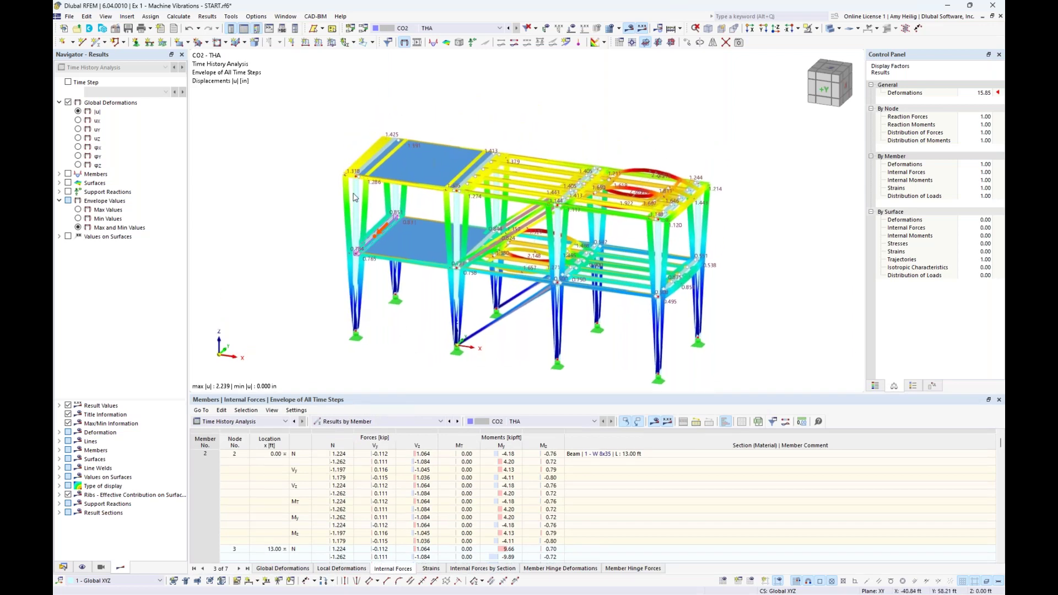
pyautogui.scroll(1, 355, 197)
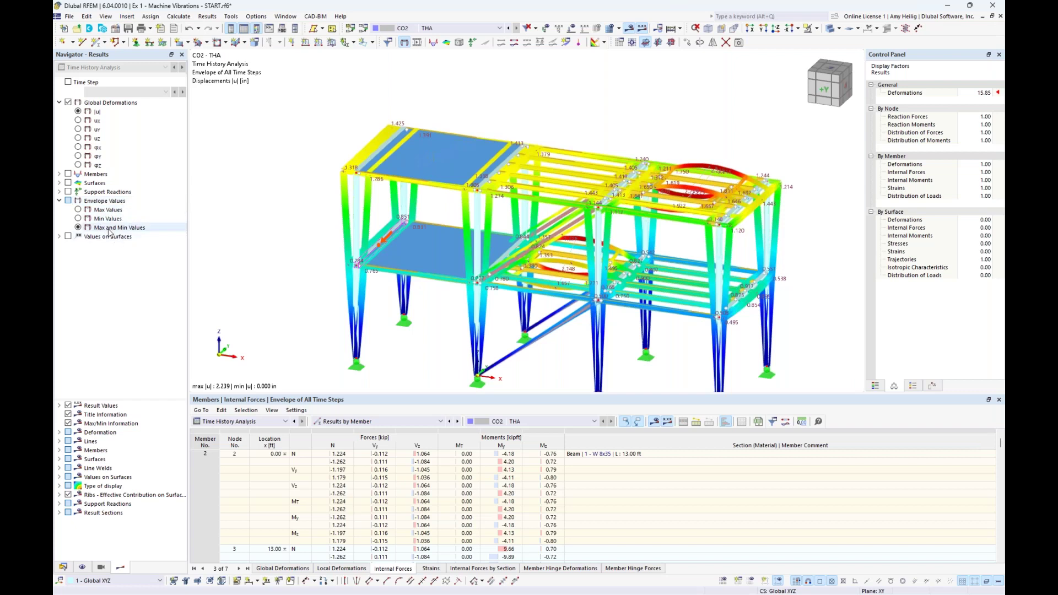
# - View the global deformation envelope with only the maximum values, followed by only the minimum values
pyautogui.click(78, 211)
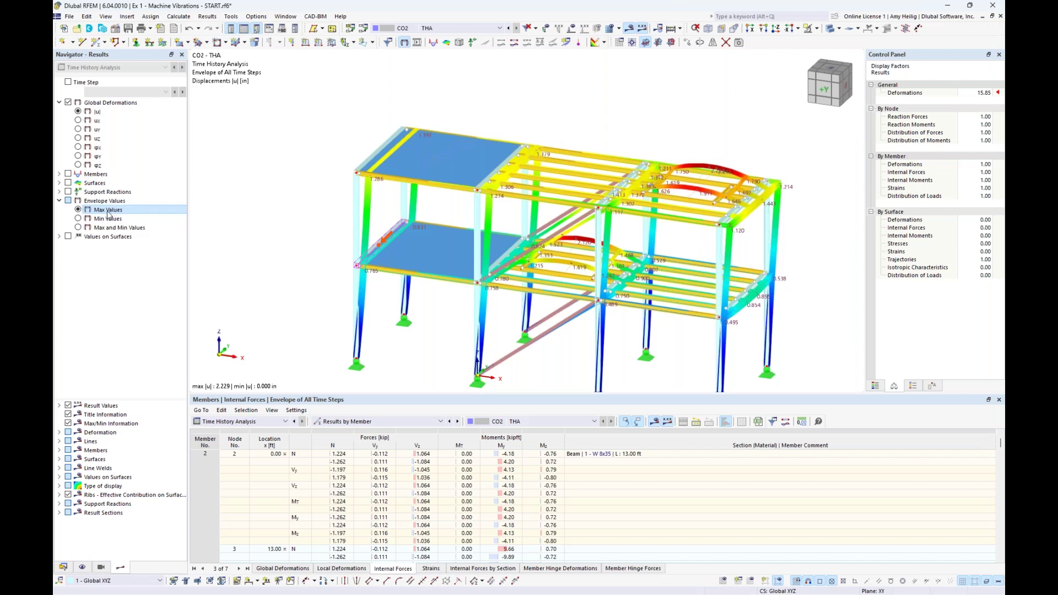
pyautogui.click(78, 218)
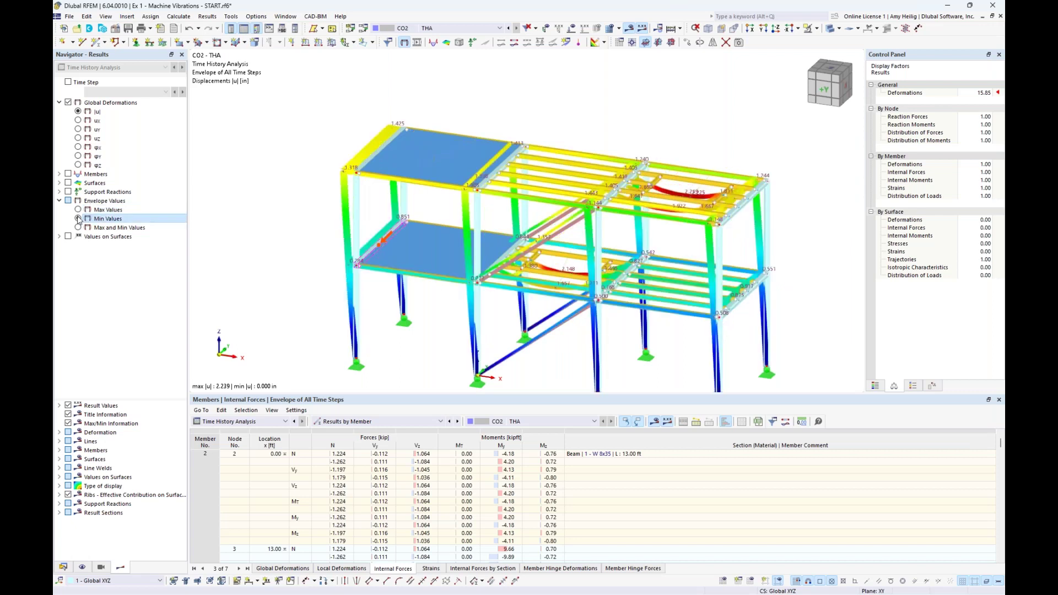
# - Display the member axial forces N in place of the deformations, with both maximum and minimum envelope values
pyautogui.click(60, 175)
pyautogui.click(68, 174)
pyautogui.click(87, 200)
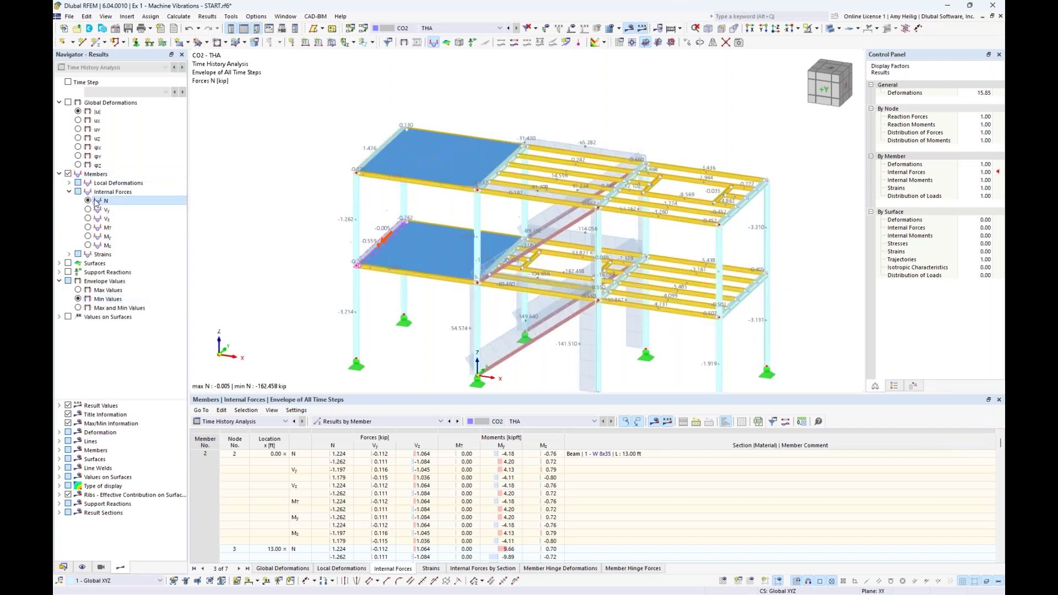
pyautogui.click(78, 308)
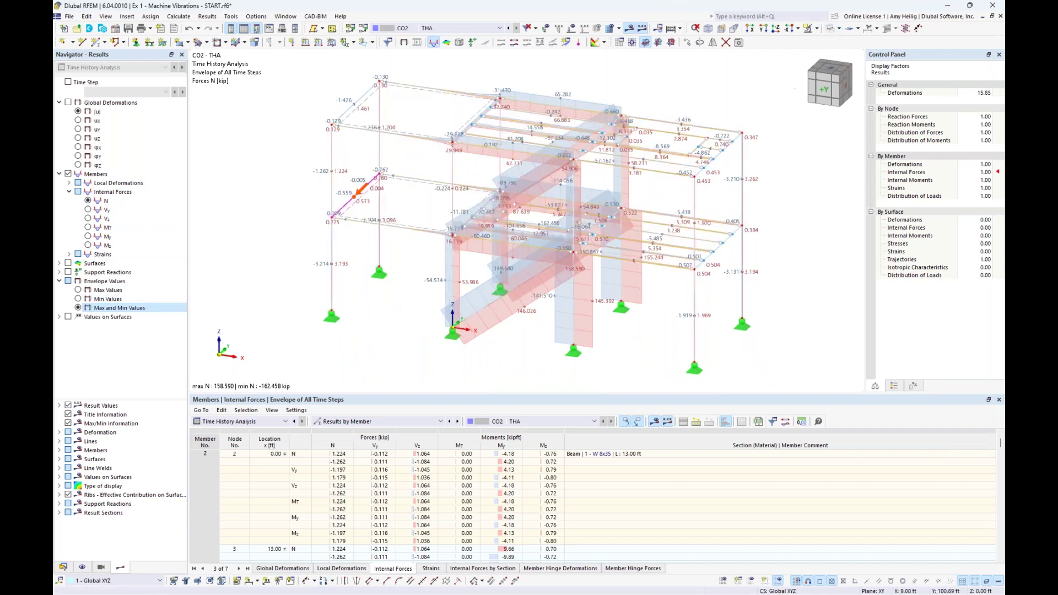
# - Render the model as transparent solids and hide the member results
pyautogui.click(840, 28)
pyautogui.click(856, 52)
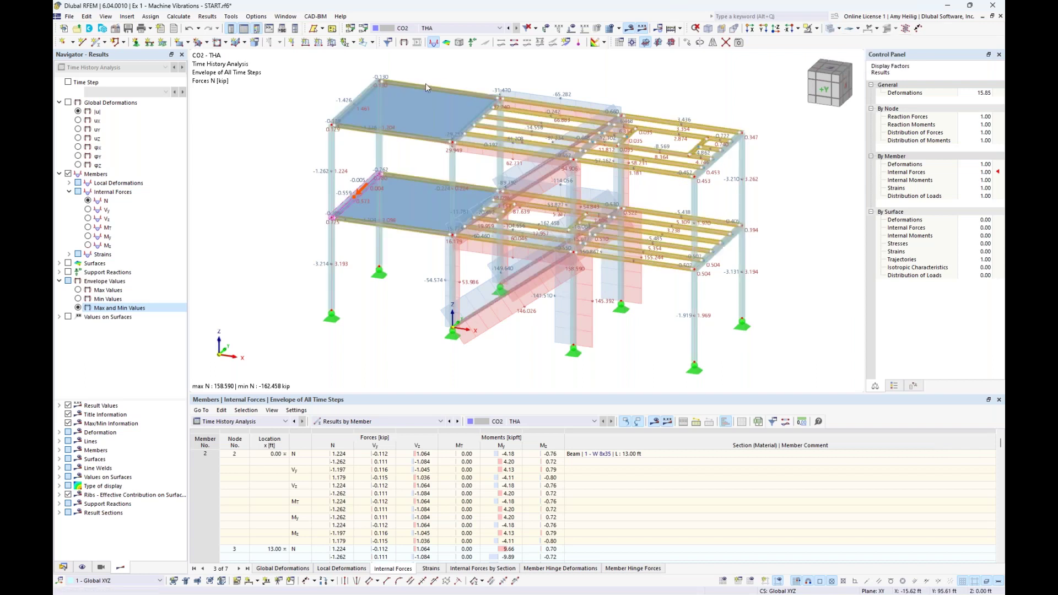
pyautogui.click(60, 174)
pyautogui.click(69, 174)
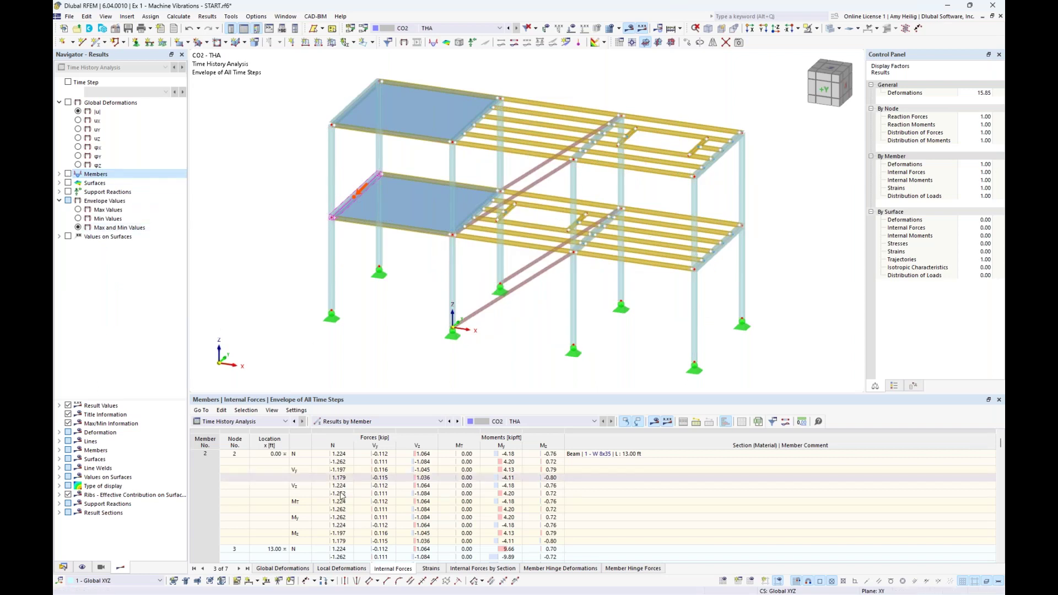
# - Create a new calculation diagram with Time History Analysis as the analysis type for load combination CO2 - THA
pyautogui.click(64, 567)
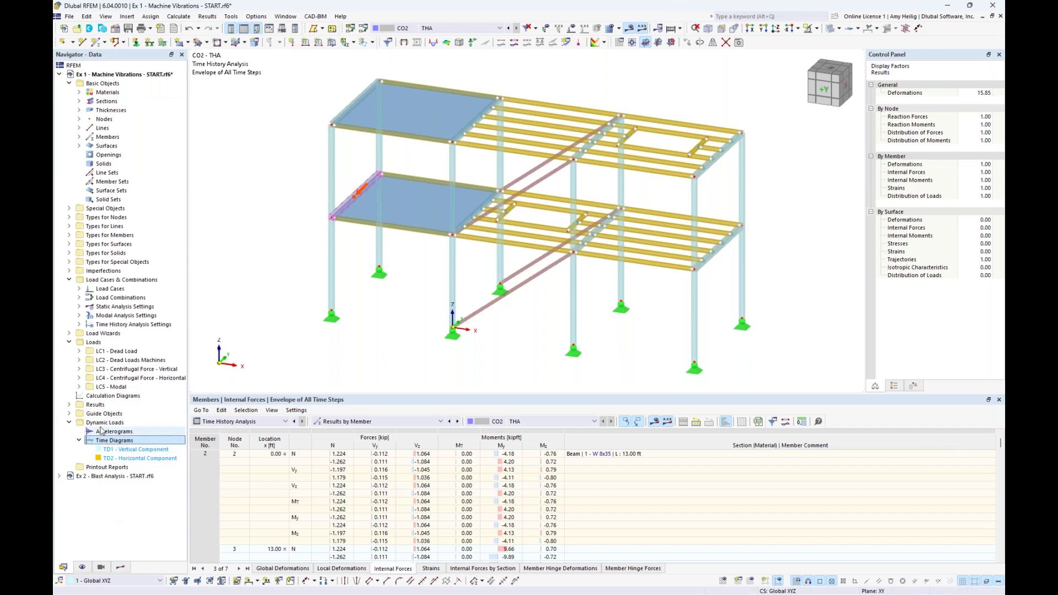
pyautogui.click(68, 342)
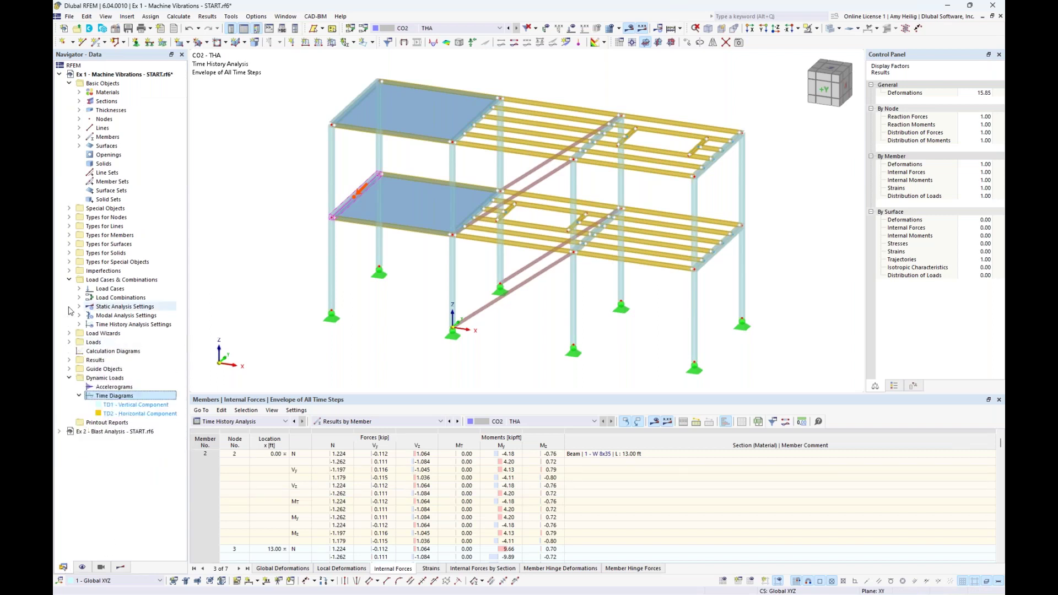
pyautogui.click(69, 280)
pyautogui.click(119, 308)
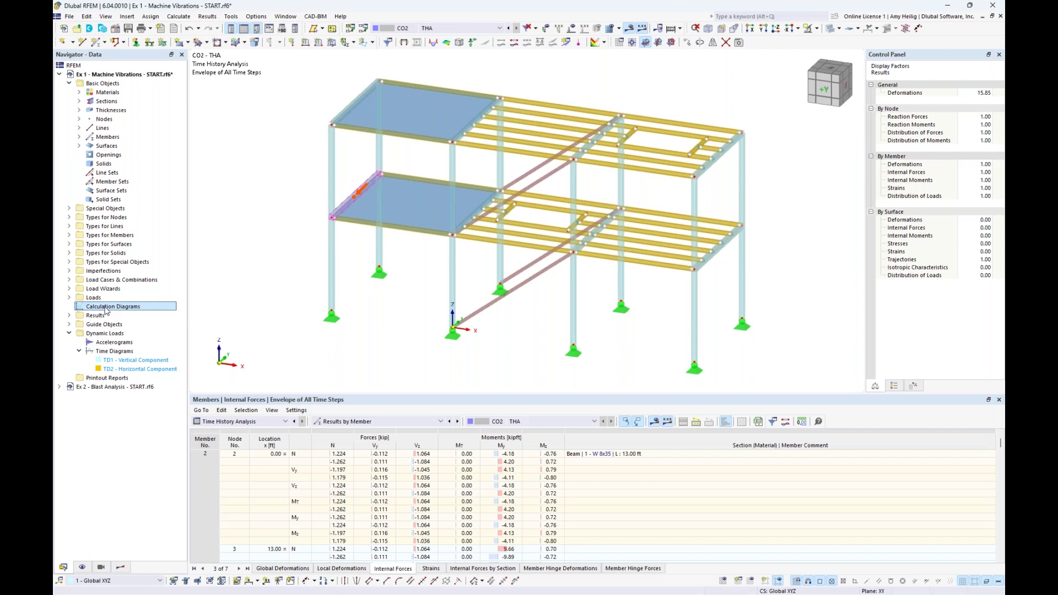
pyautogui.doubleClick(106, 307)
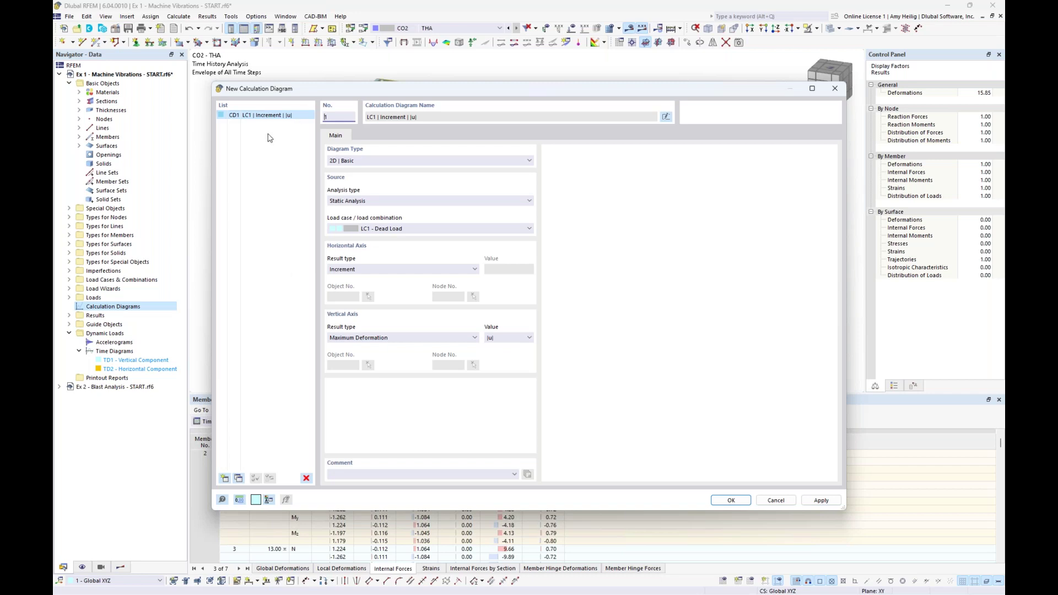
pyautogui.click(364, 201)
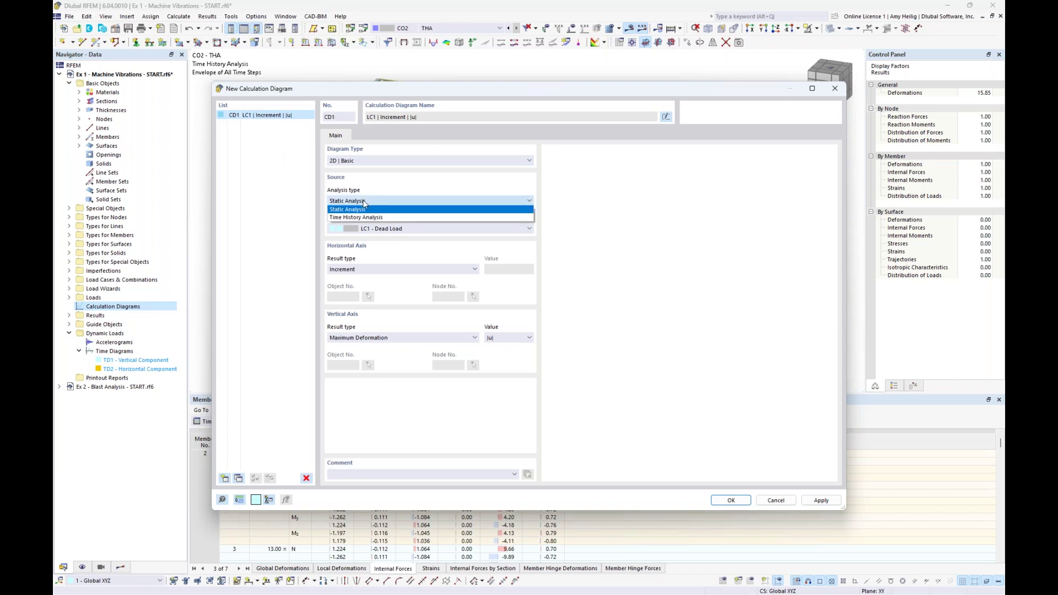
pyautogui.press('Escape')
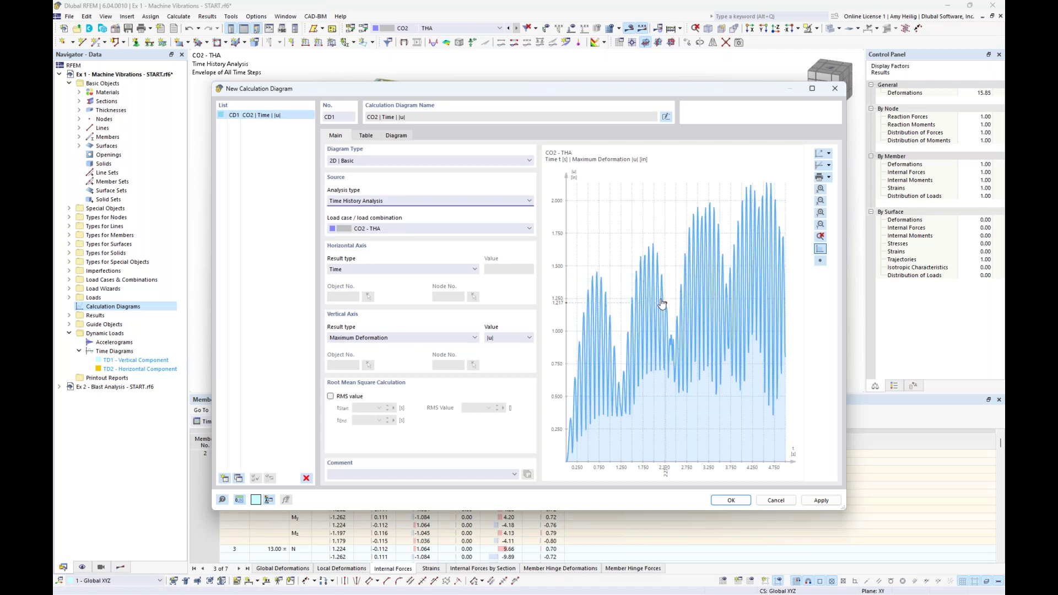
# - Set the diagram's vertical axis to Nodes - Global Deformations and assign node 45 on the upper floor's machine support beam
pyautogui.click(462, 338)
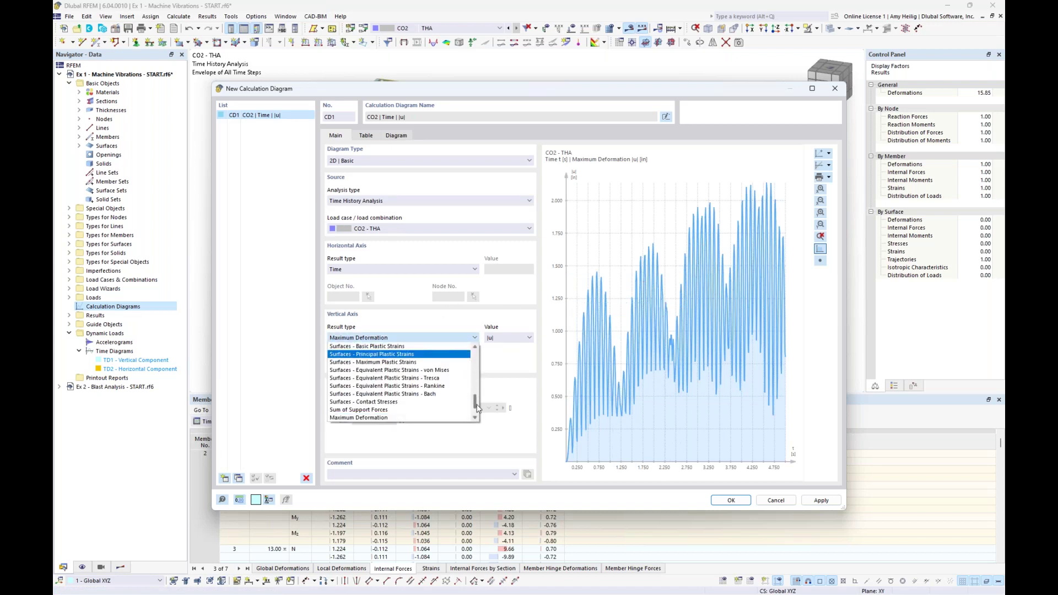
pyautogui.scroll(10, 477, 407)
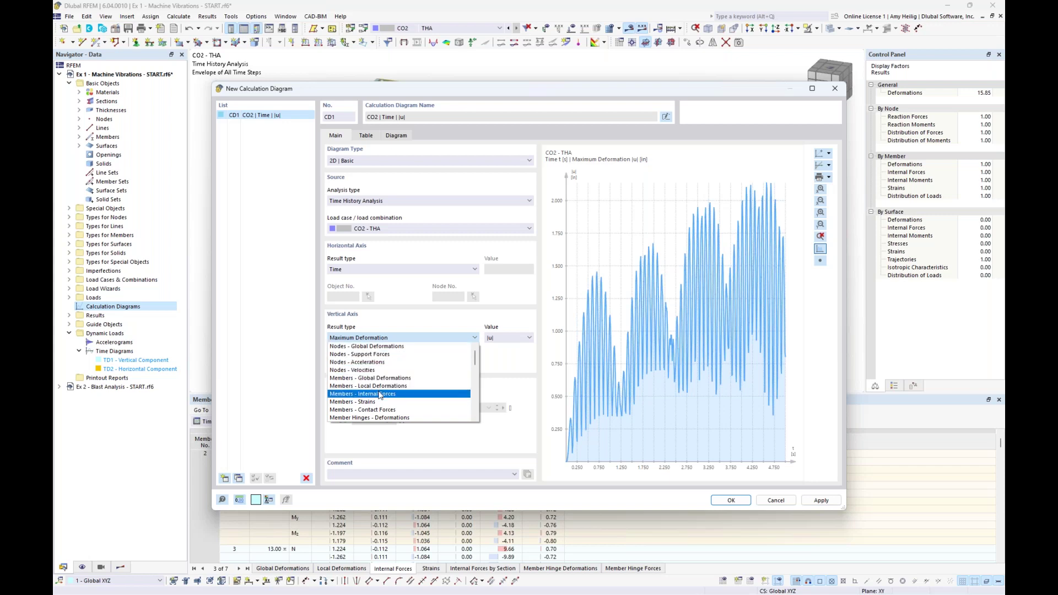
pyautogui.click(394, 347)
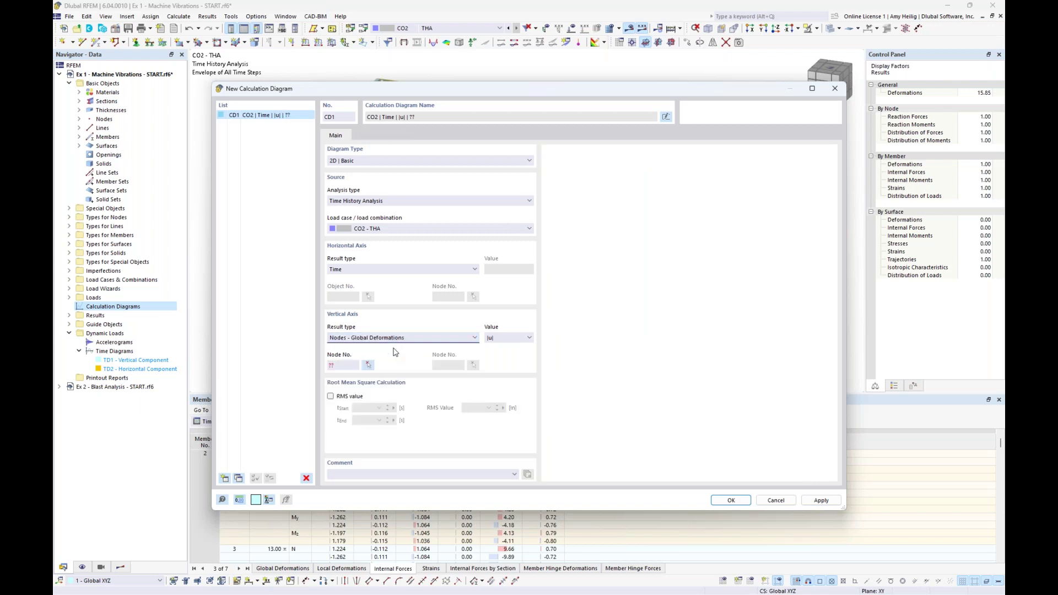
pyautogui.click(368, 365)
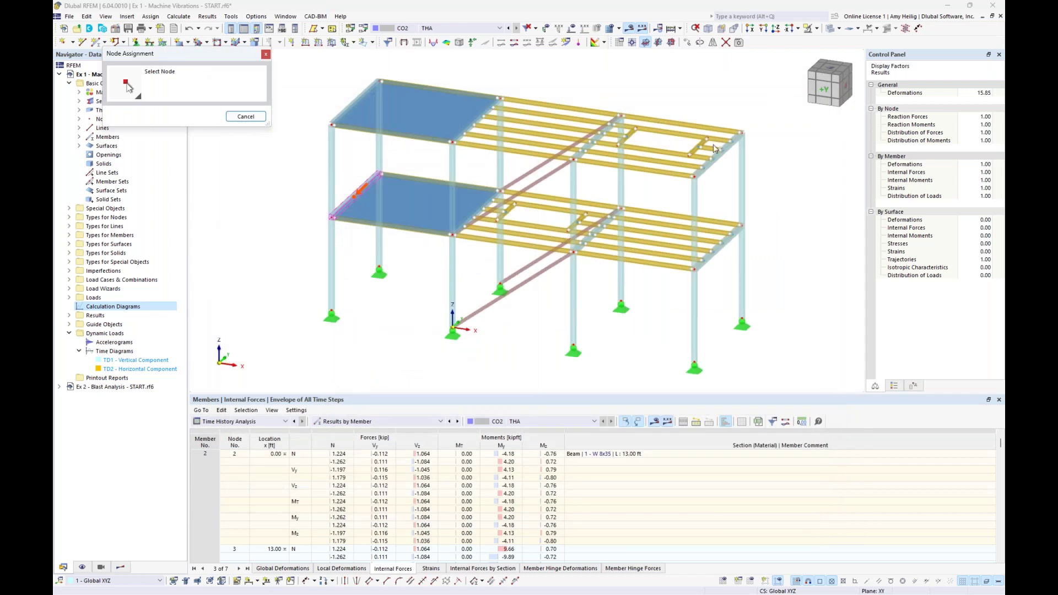
pyautogui.scroll(3, 713, 145)
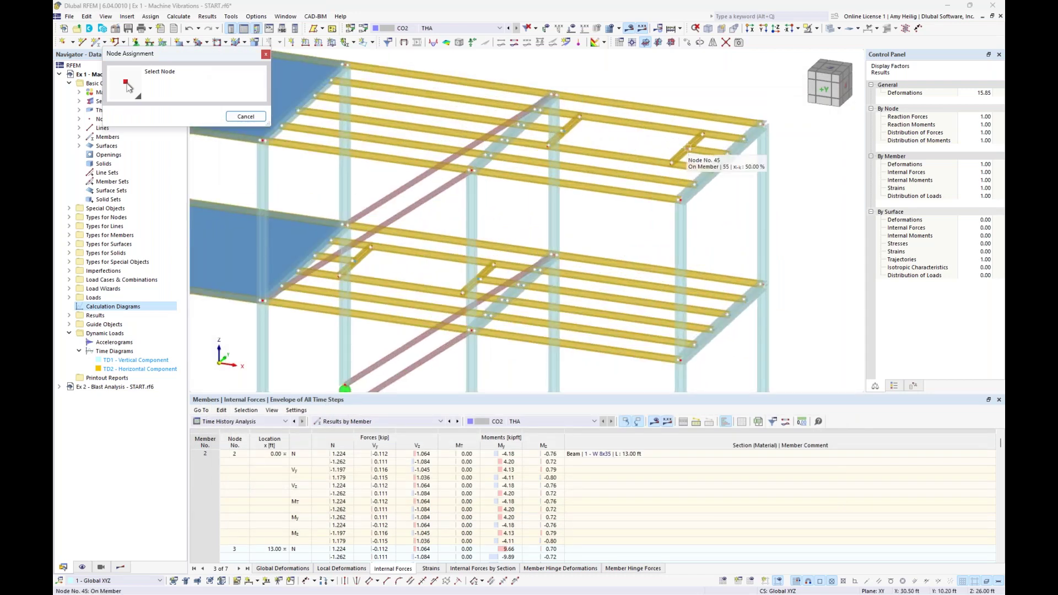
pyautogui.click(688, 147)
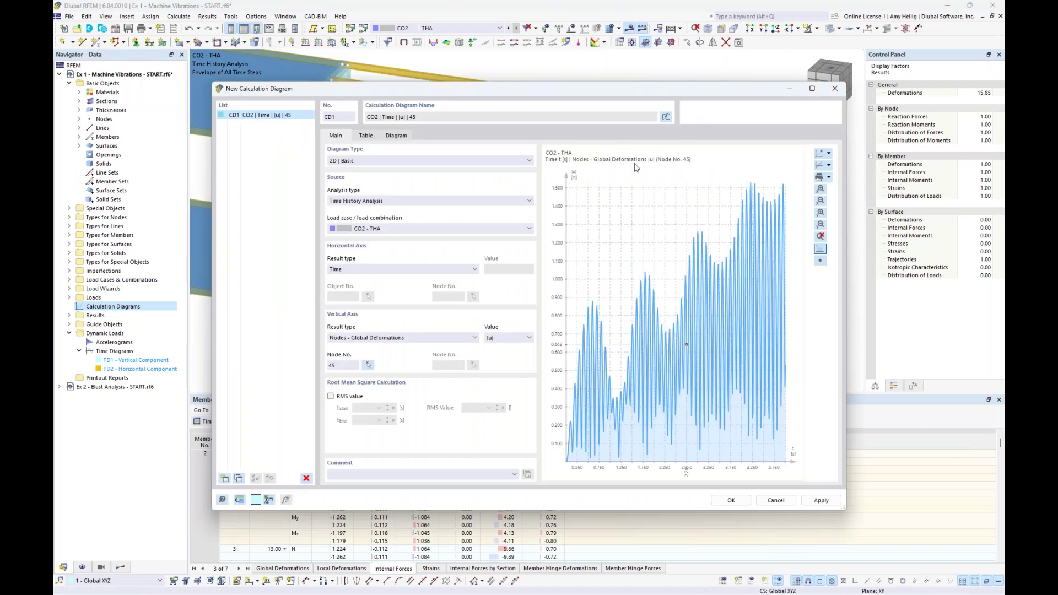
# - Plot node 45's X-direction deformation, change the vertical axis to Nodes - Accelerations in the X direction, and save the diagram
pyautogui.click(531, 339)
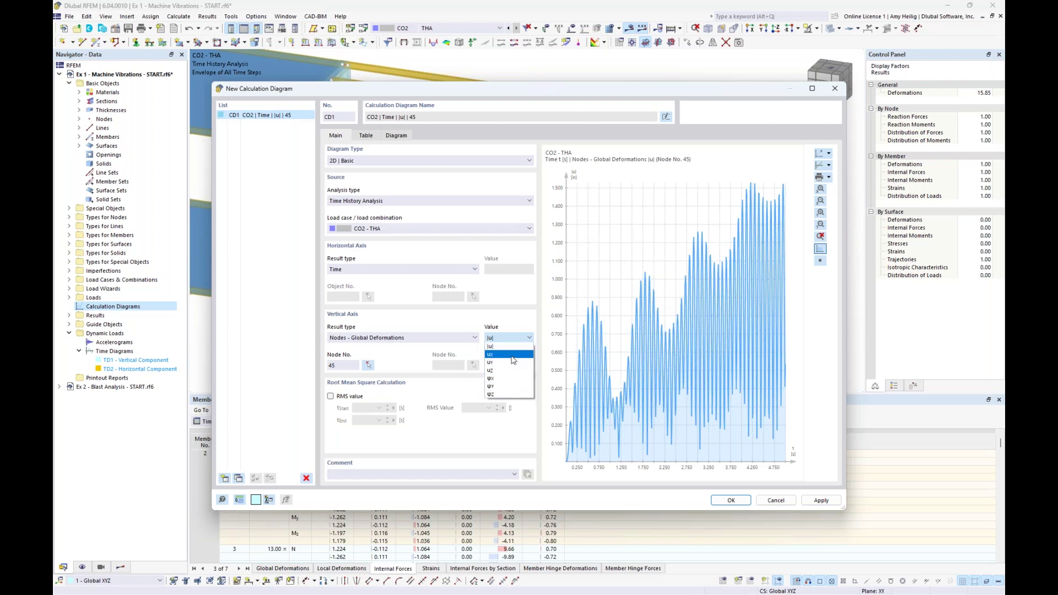
pyautogui.click(512, 355)
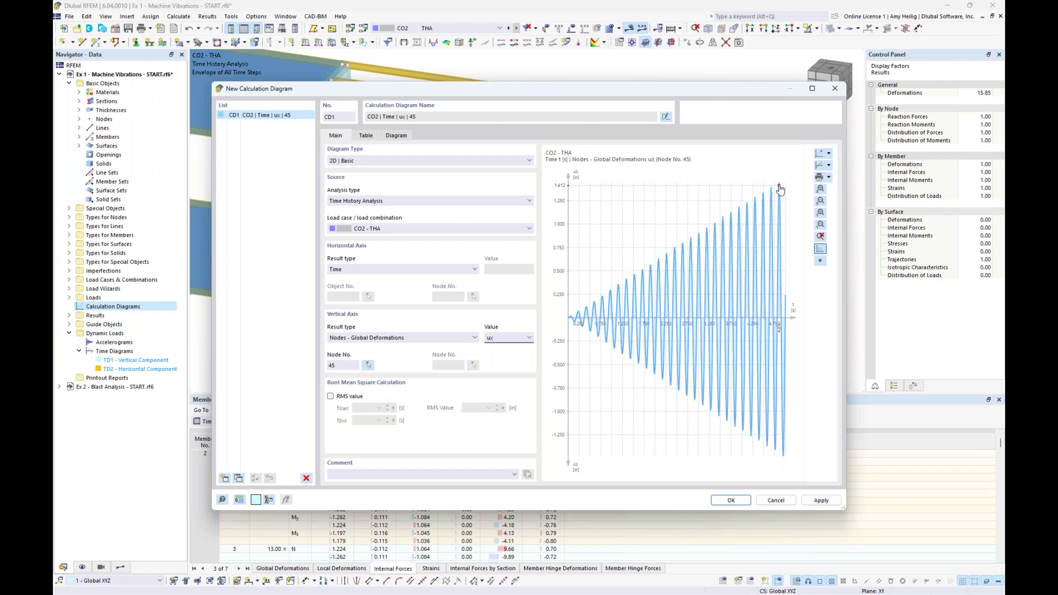
pyautogui.click(436, 337)
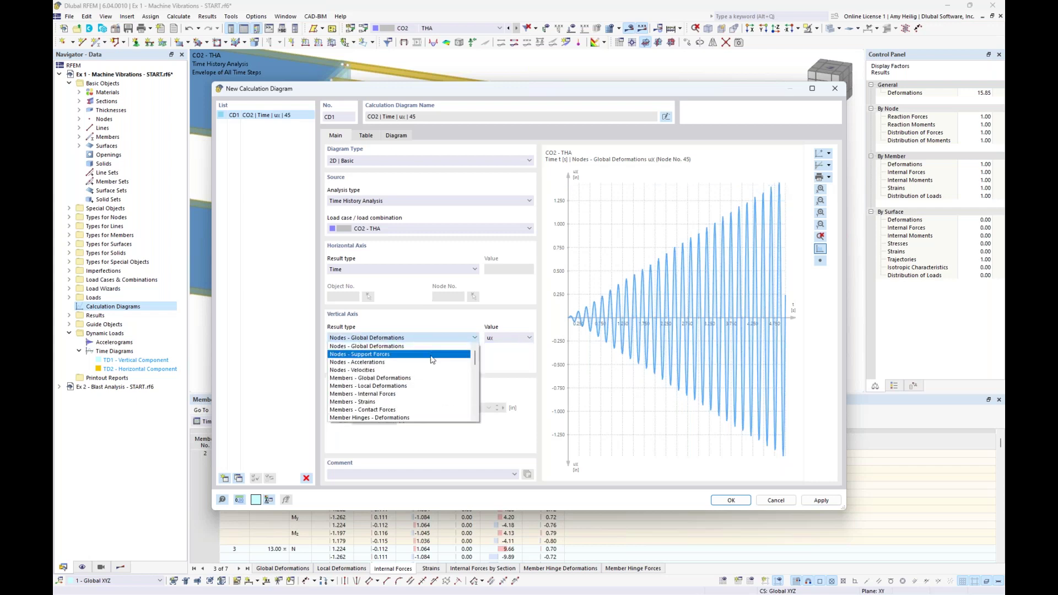
pyautogui.click(430, 362)
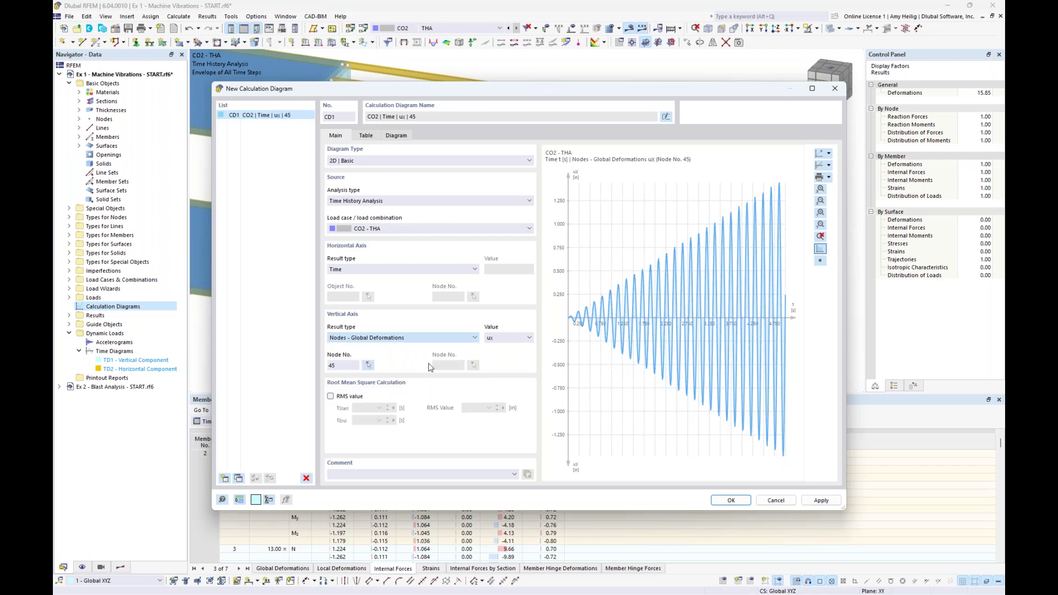
pyautogui.click(529, 338)
pyautogui.click(519, 355)
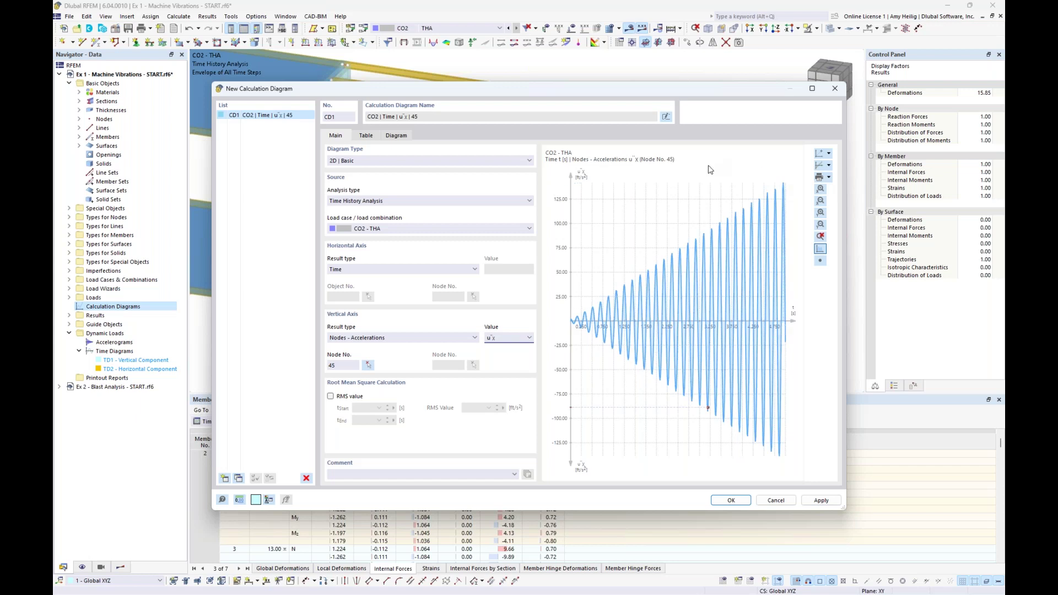
pyautogui.click(732, 501)
# - Change the damping in load combination CO2's Linear Modal time history settings to constant Lehr's damping with D = 0.02
pyautogui.scroll(-3, 619, 287)
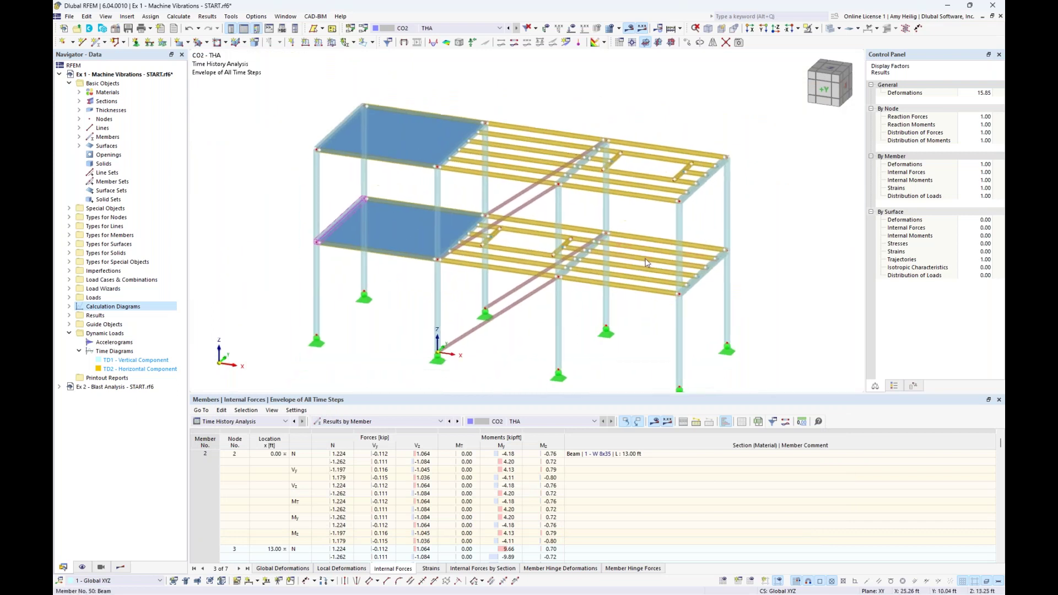
pyautogui.click(363, 30)
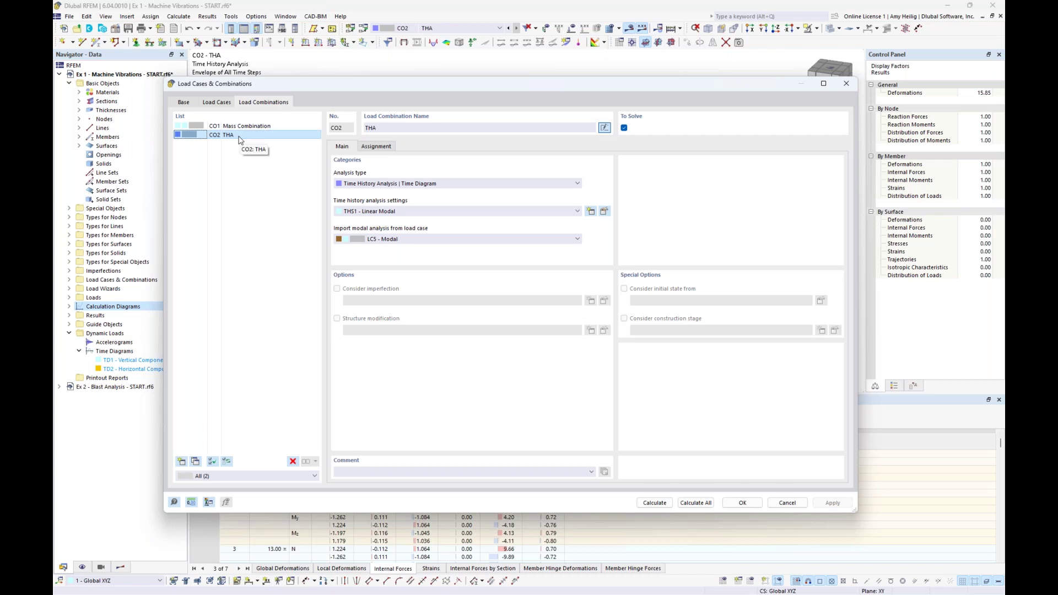
pyautogui.click(604, 213)
pyautogui.click(425, 167)
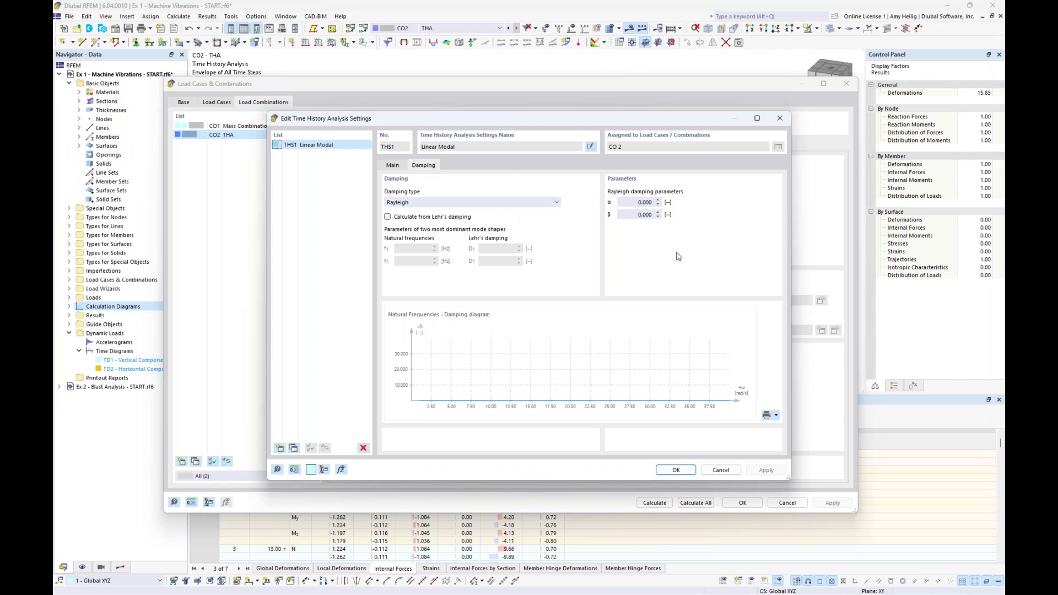
pyautogui.click(542, 205)
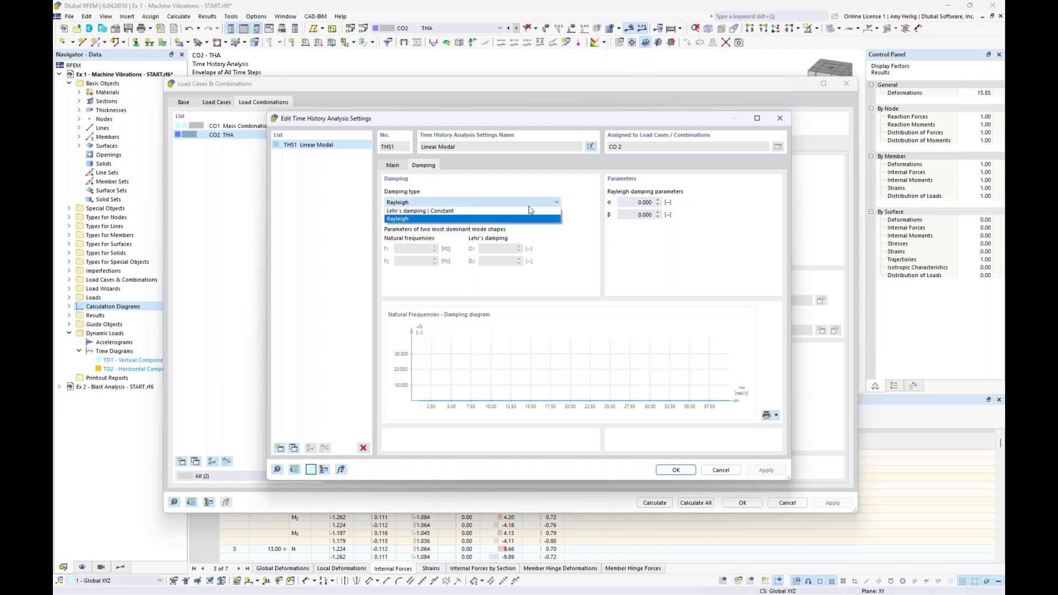
pyautogui.click(523, 212)
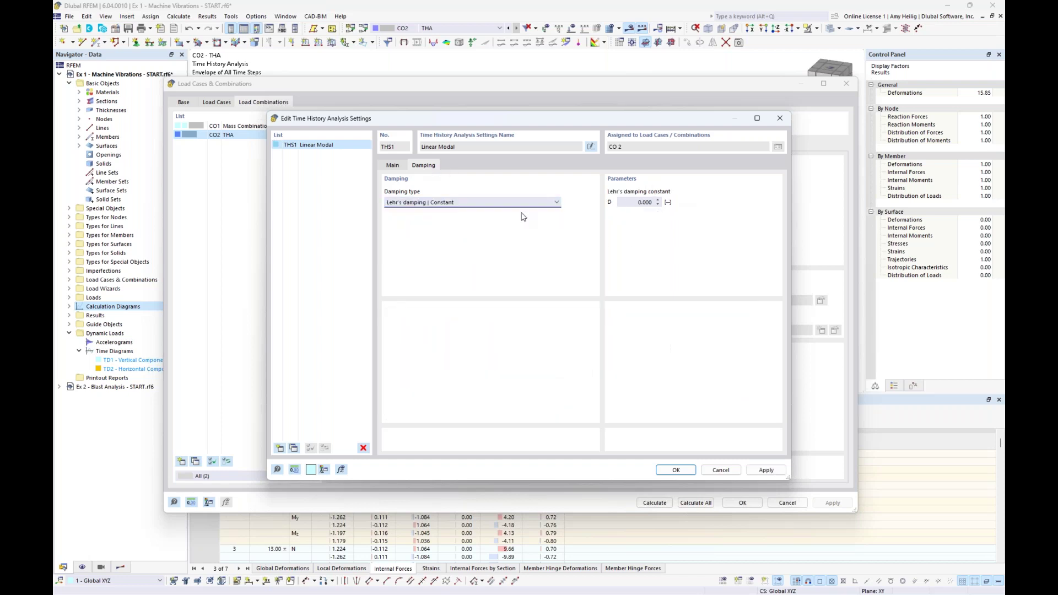
pyautogui.click(640, 203)
pyautogui.write('0.02')
pyautogui.click(676, 470)
pyautogui.click(570, 346)
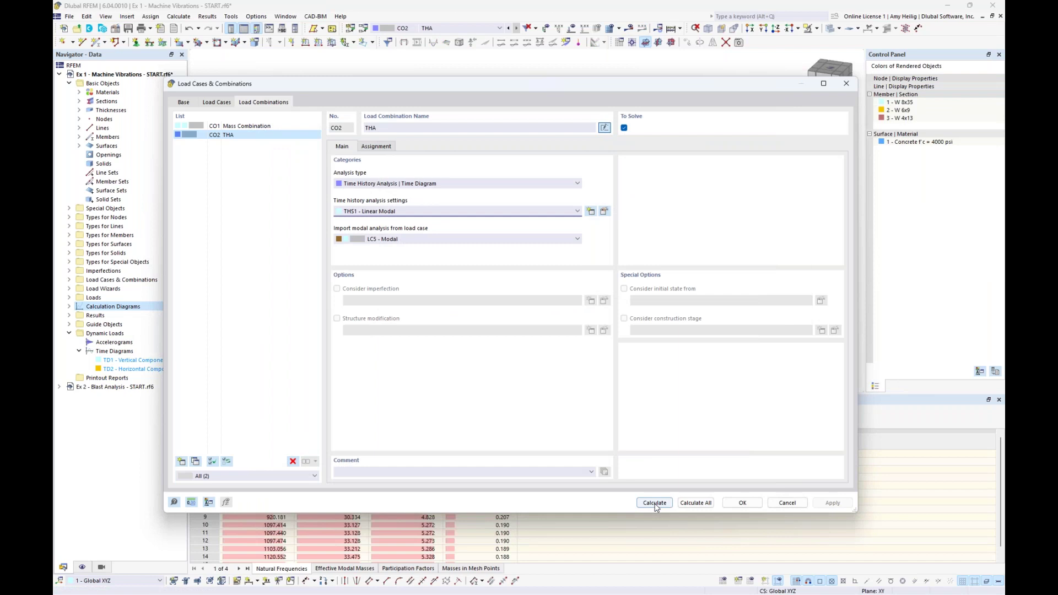
# - Recalculate load combination CO2 and review node 45's X-acceleration over time in calculation diagram CD1
pyautogui.click(655, 503)
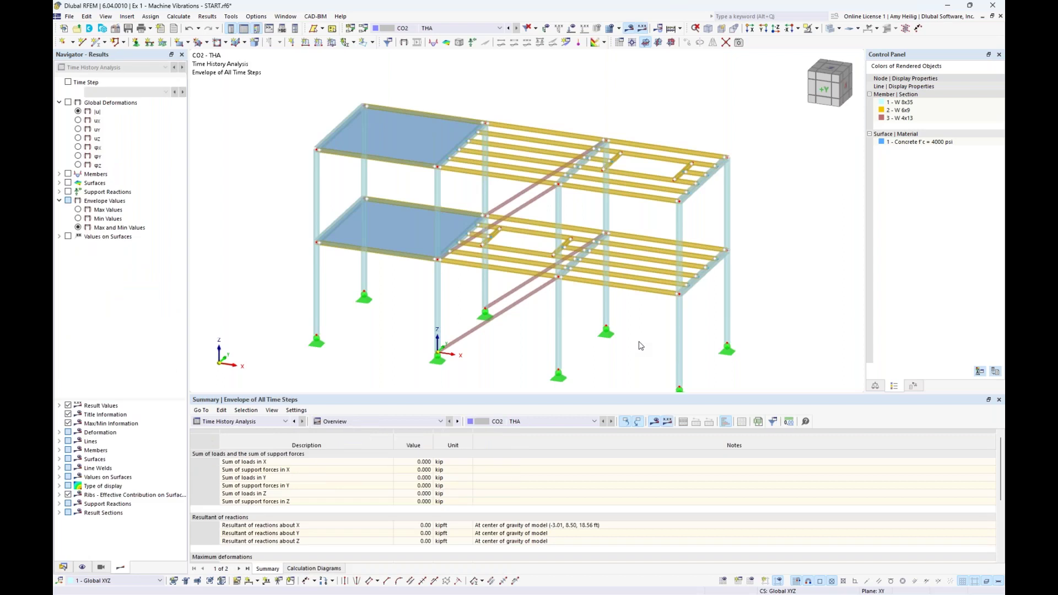
pyautogui.click(65, 567)
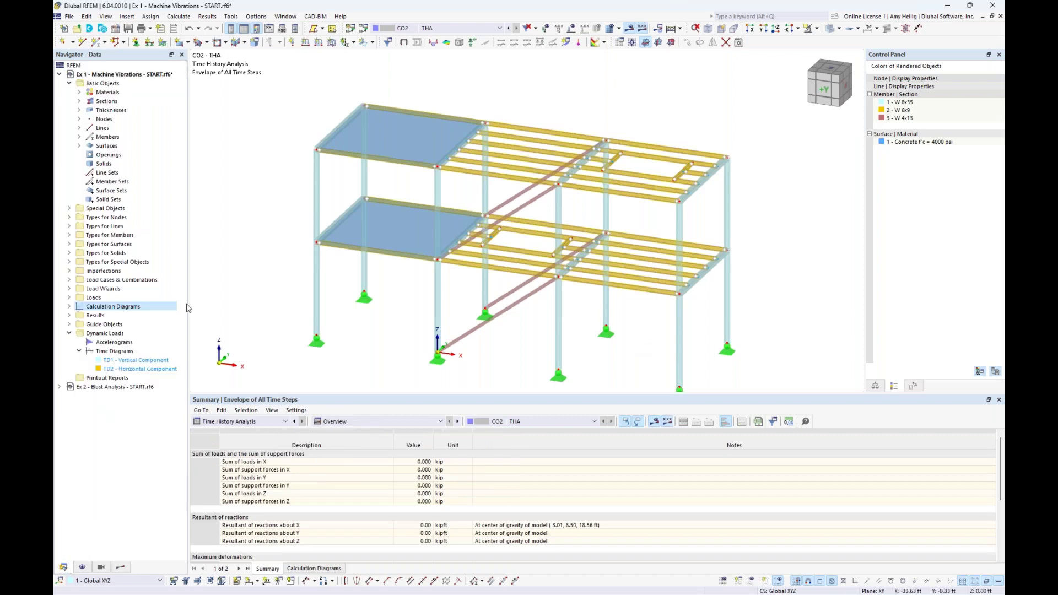
pyautogui.click(69, 307)
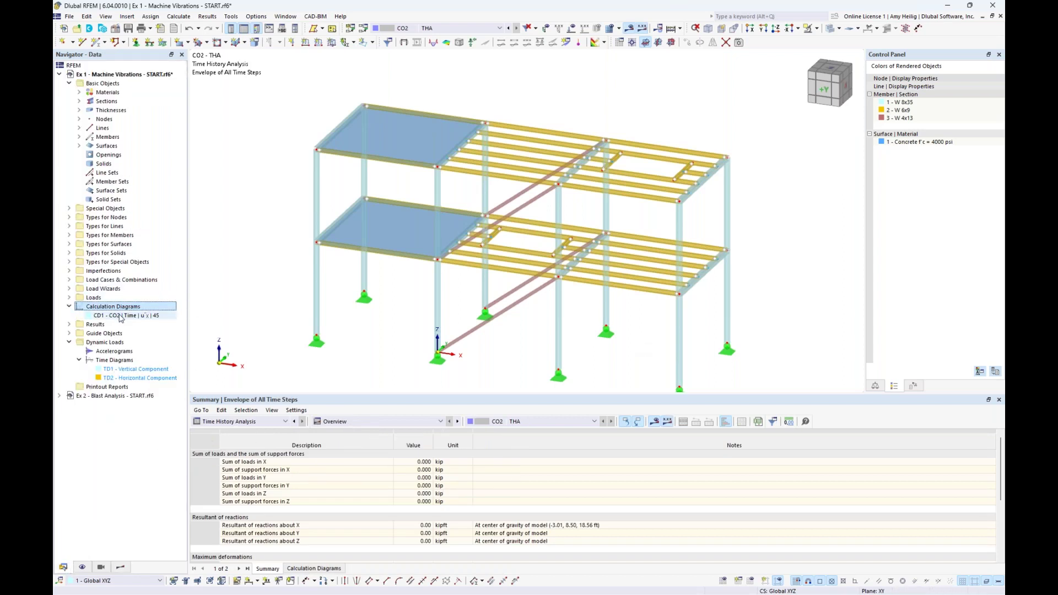
pyautogui.doubleClick(120, 315)
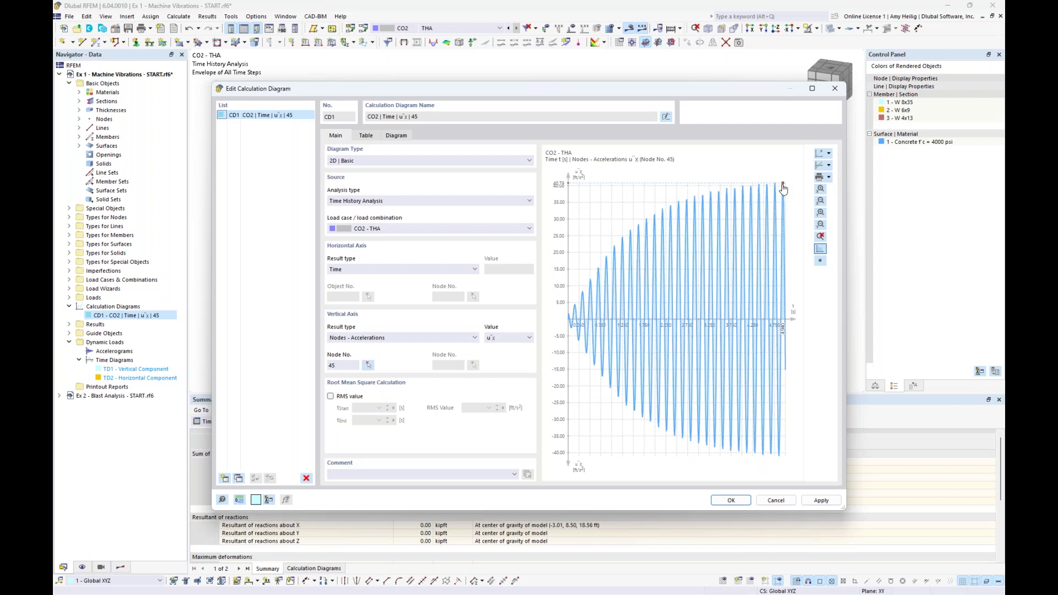
pyautogui.click(743, 503)
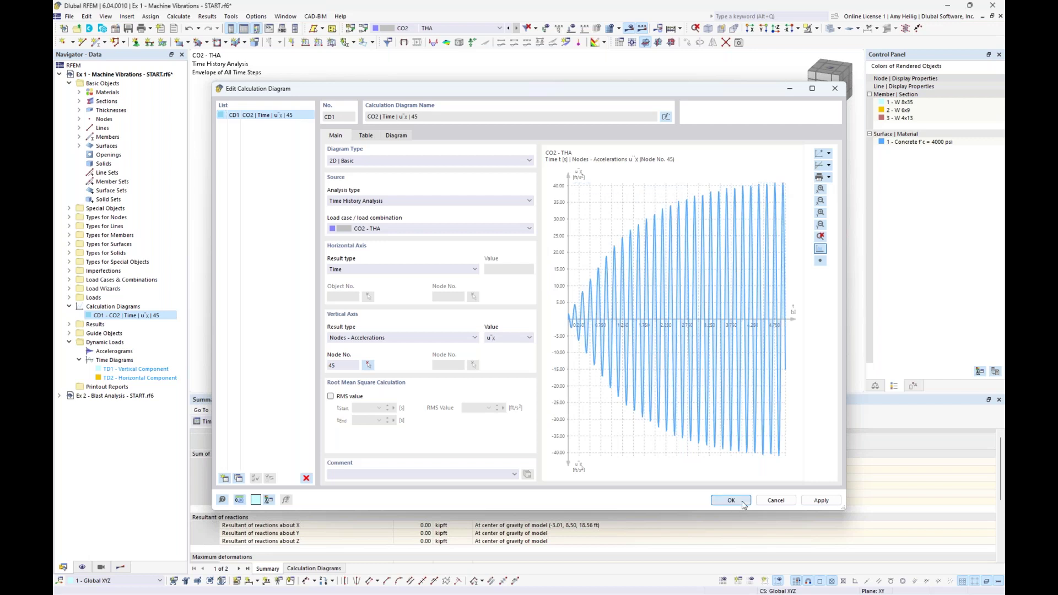
# - Highlight in the model the members that use sections W 8x35, W 6x9 and W 4x13, one section at a time
pyautogui.moveTo(585, 319); pyautogui.dragTo(591, 263, button='middle')
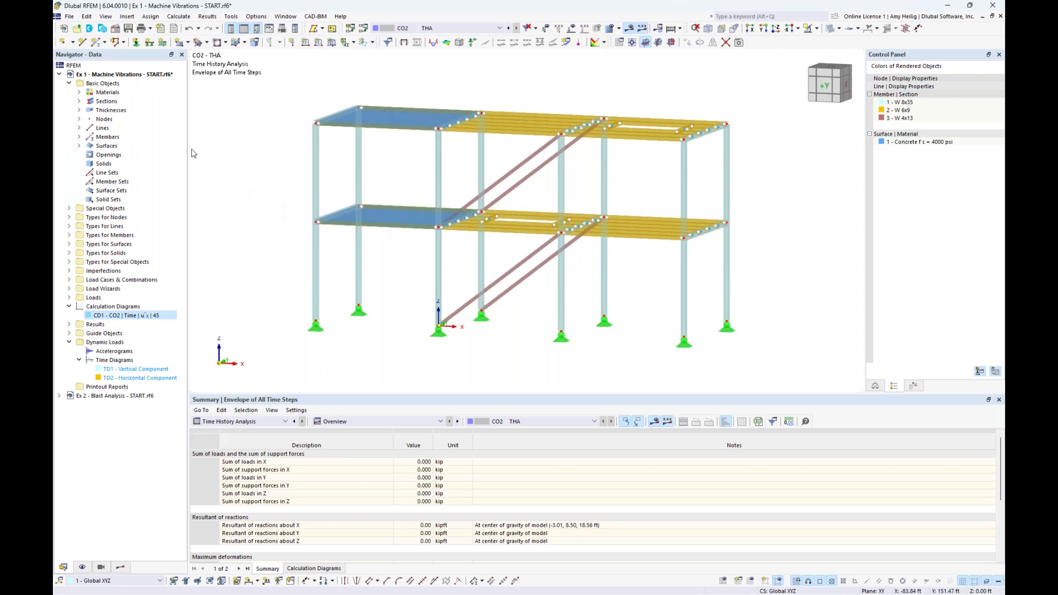
pyautogui.click(79, 101)
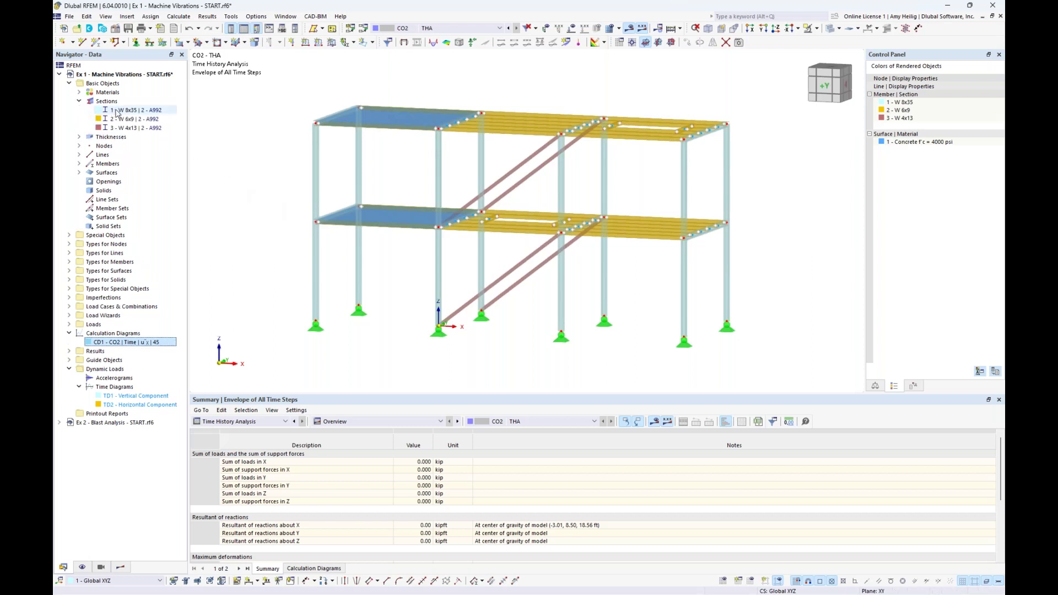
pyautogui.click(116, 111)
pyautogui.click(118, 119)
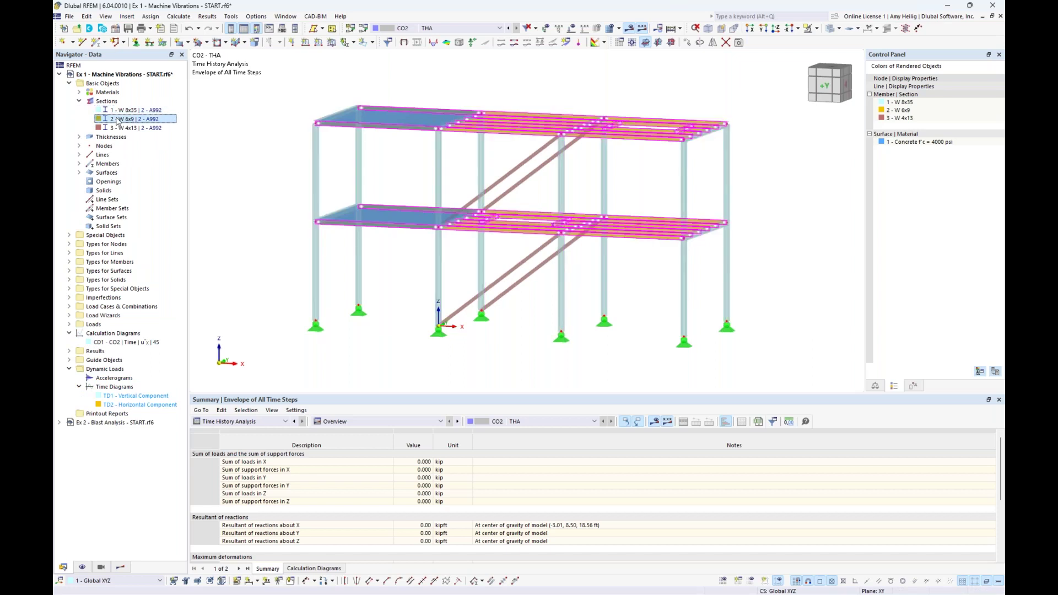
pyautogui.click(119, 128)
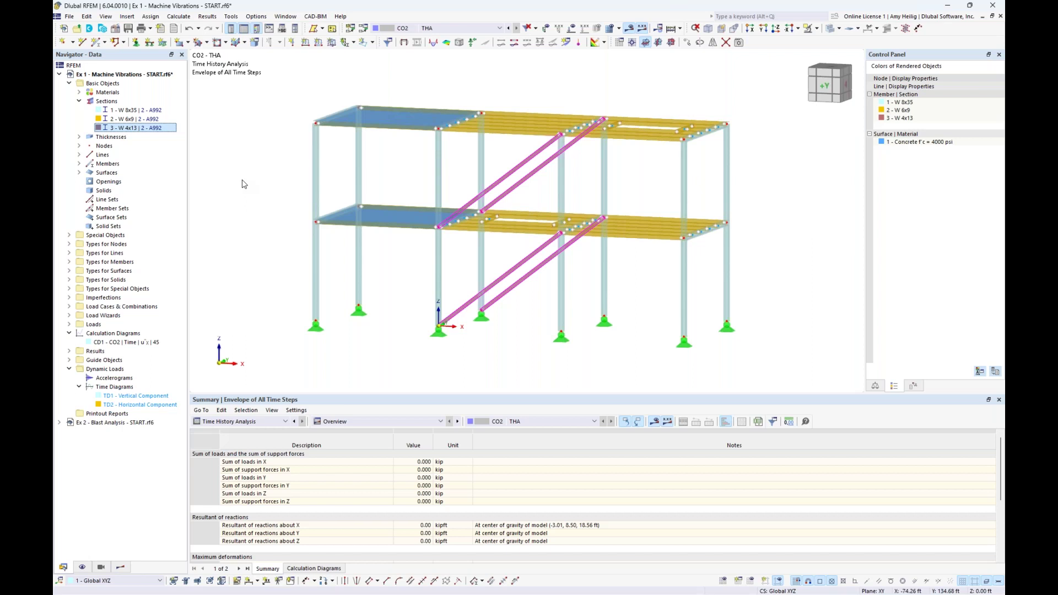
# - Create a structure modification named Double Stiffness that modifies the stiffness of sections
pyautogui.click(69, 236)
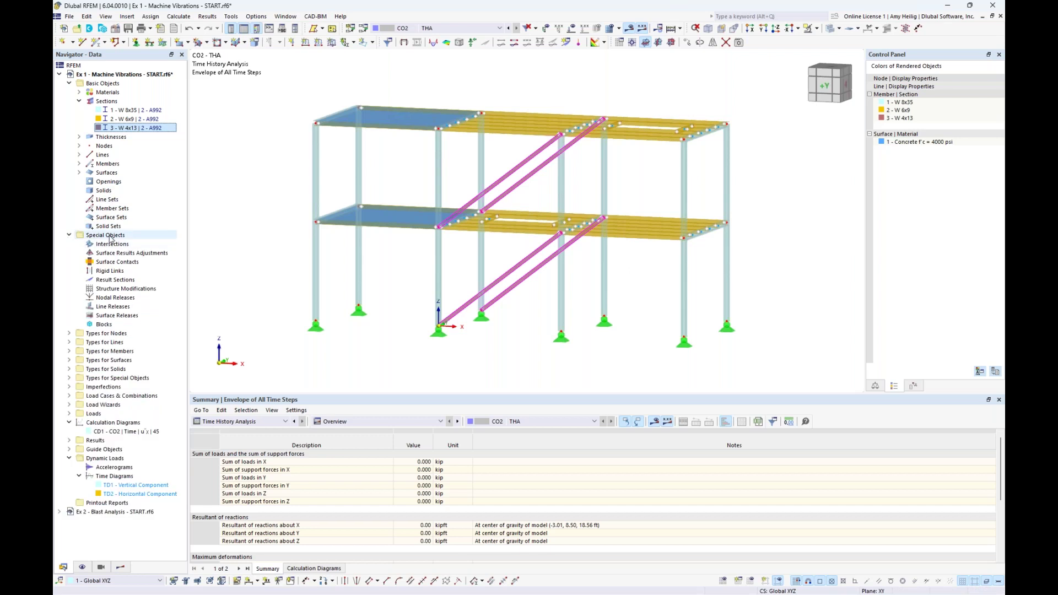
pyautogui.doubleClick(122, 291)
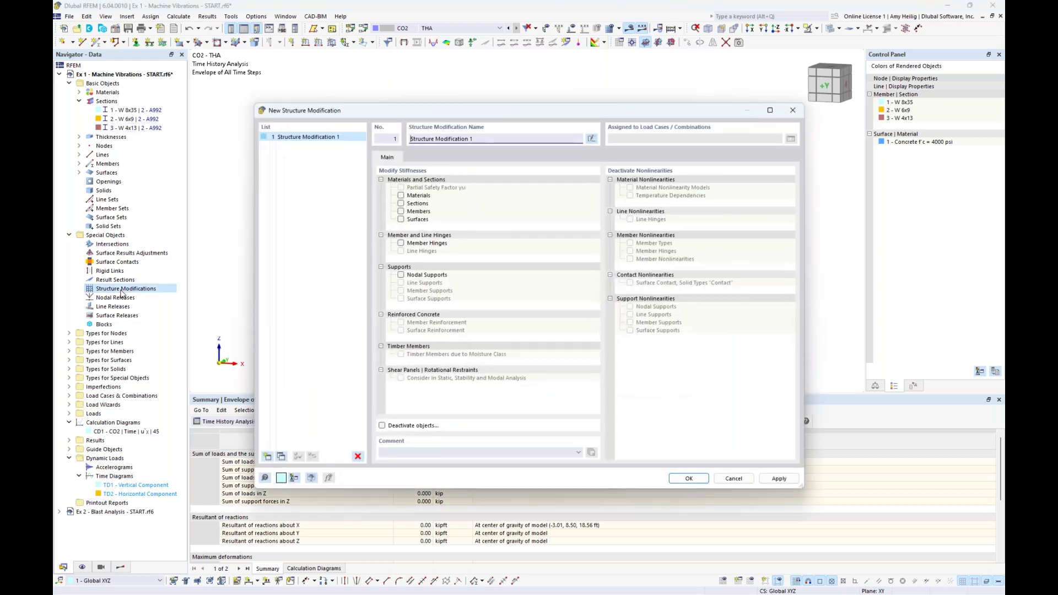
pyautogui.click(401, 203)
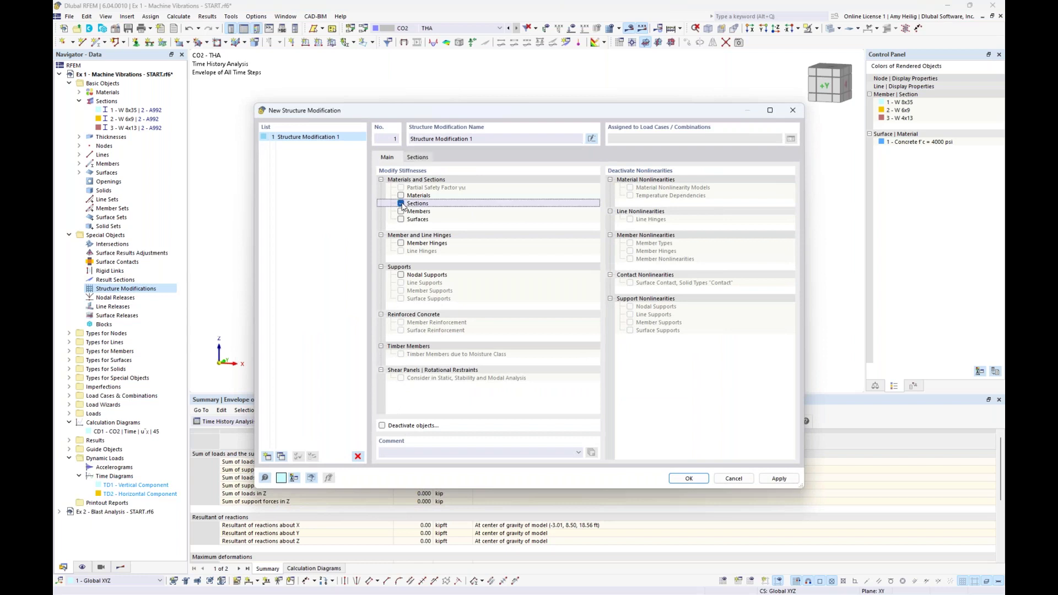
pyautogui.click(418, 157)
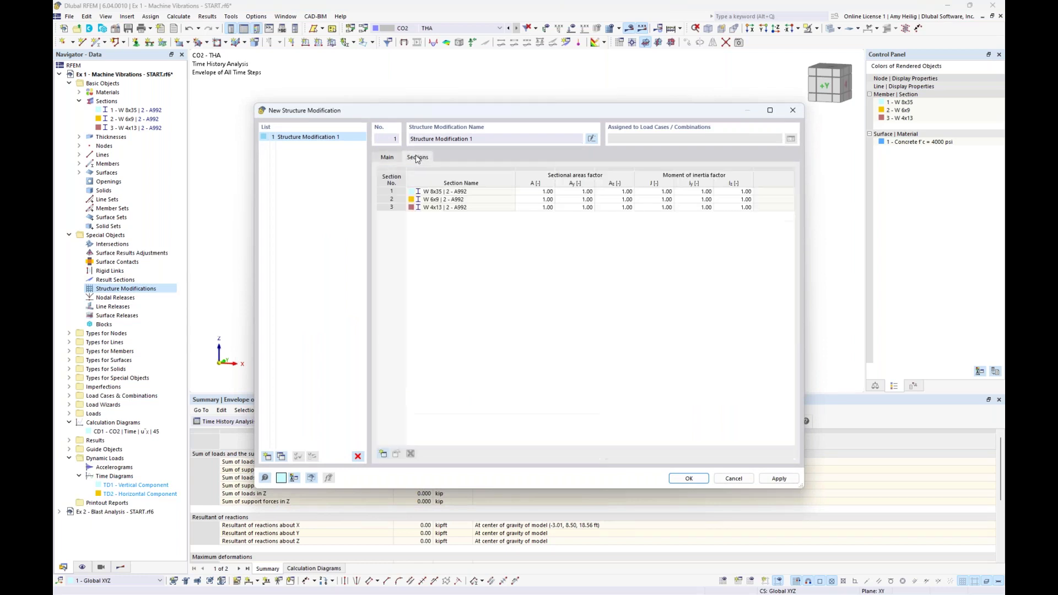
pyautogui.click(436, 208)
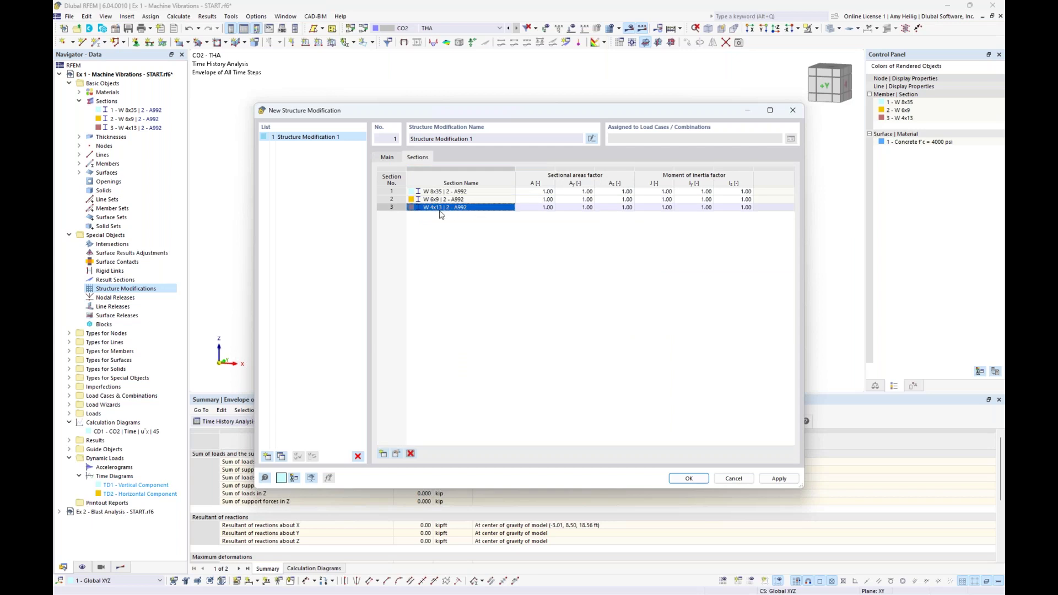
pyautogui.moveTo(503, 112); pyautogui.dragTo(524, 132)
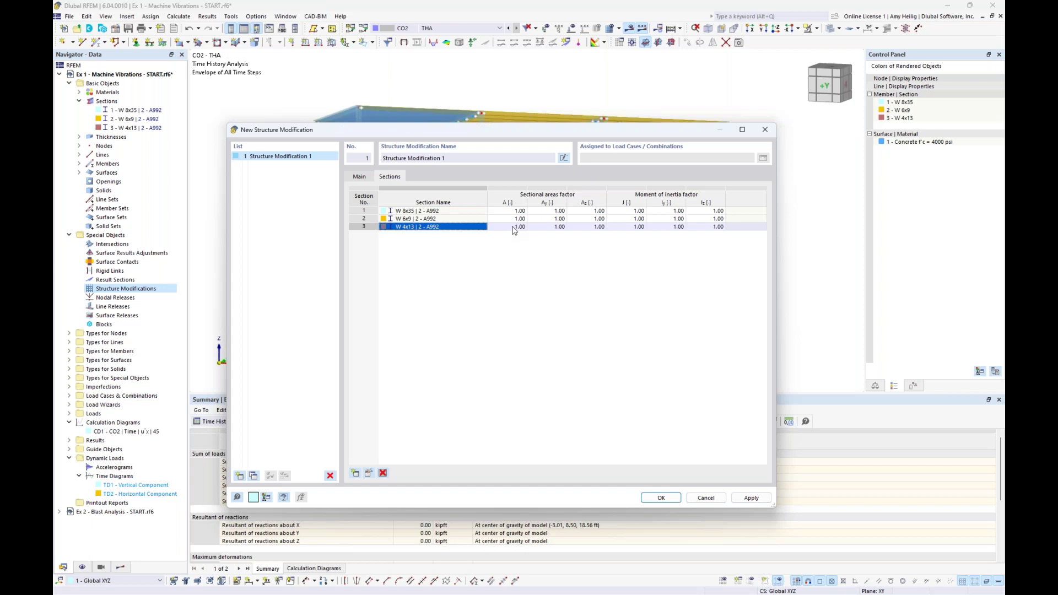
pyautogui.click(513, 229)
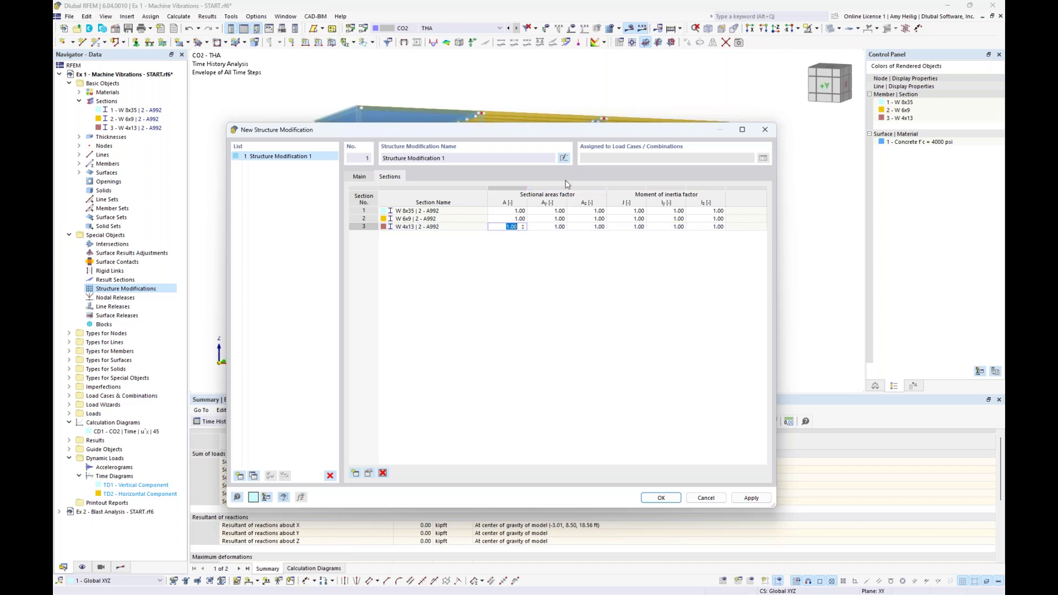
pyautogui.click(561, 159)
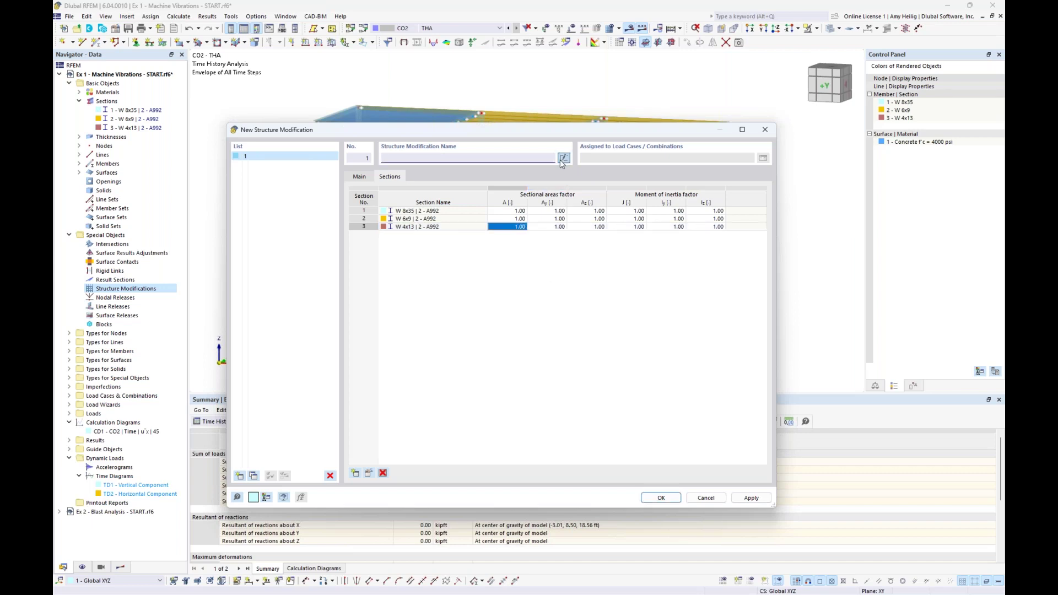
pyautogui.write('Double ST')
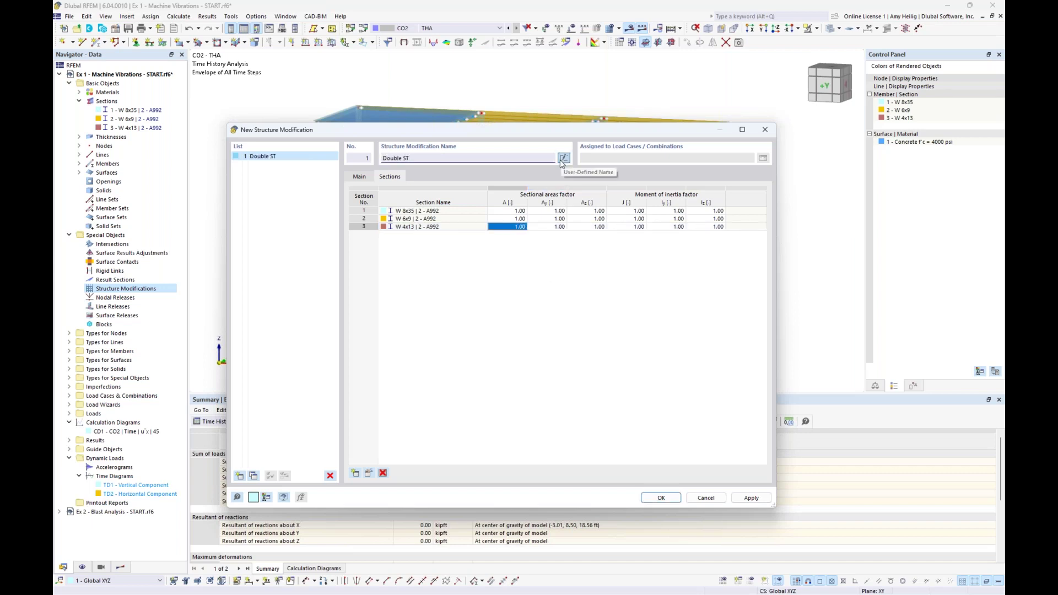
pyautogui.write('iffness')
# - Set all three sectional areas factors of the W 4x13 brace section to 2.0
pyautogui.click(506, 227)
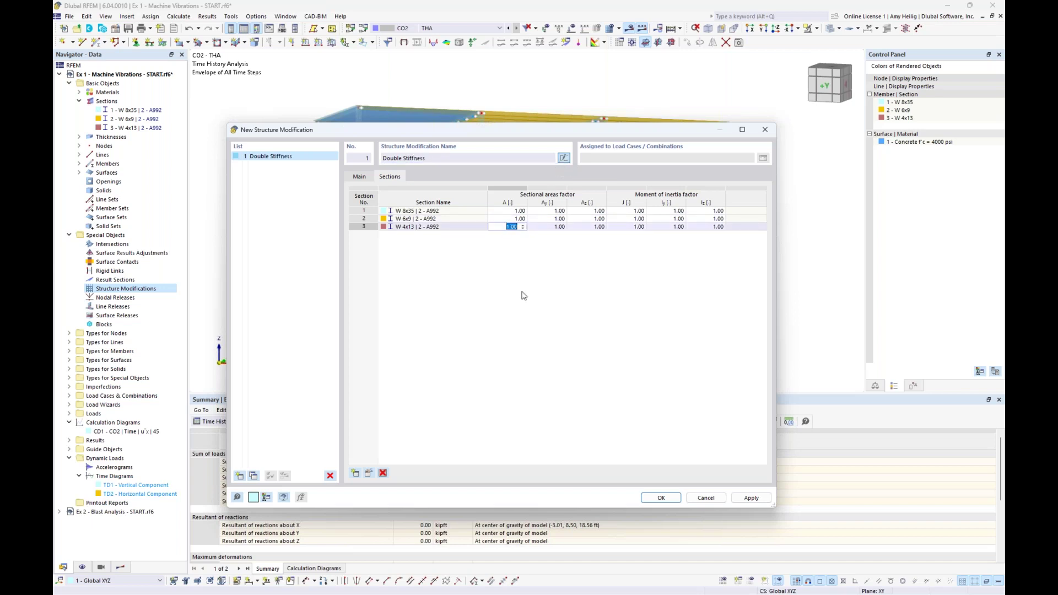
pyautogui.write('2.0')
pyautogui.press('Tab')
pyautogui.write('2.0')
pyautogui.press('Tab')
pyautogui.write('2.0')
pyautogui.press('Tab')
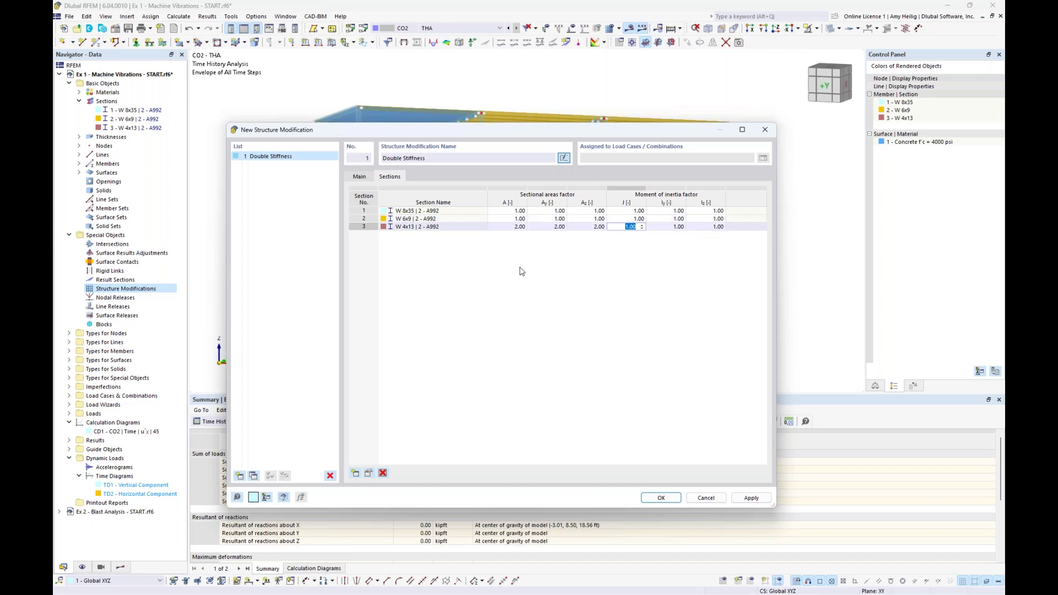
# - Copy the Double Stiffness structure modification and name the copy Half Stiffness
pyautogui.click(254, 476)
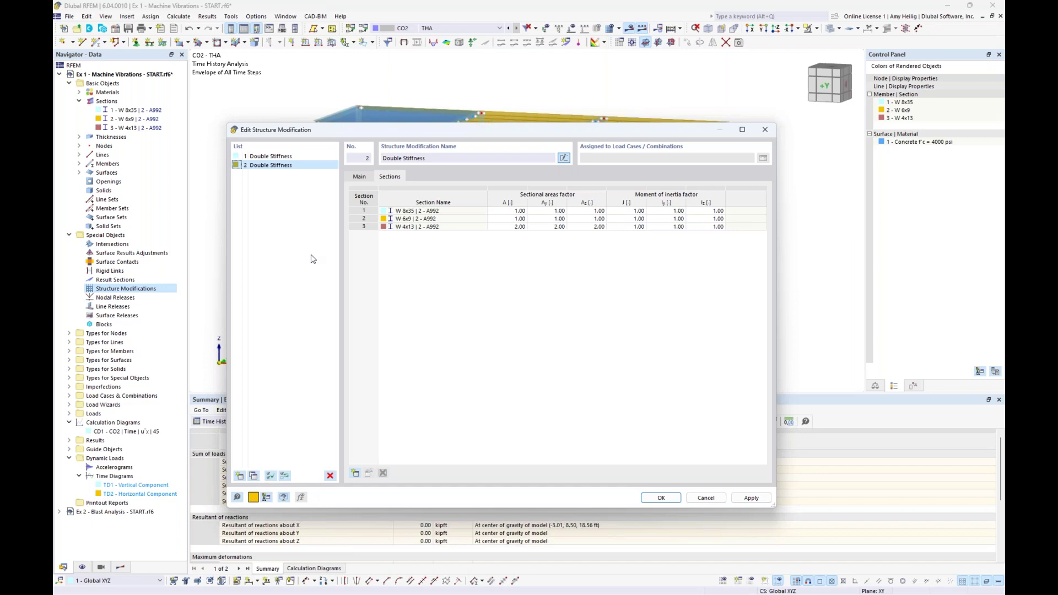
pyautogui.doubleClick(392, 158)
pyautogui.write('Half')
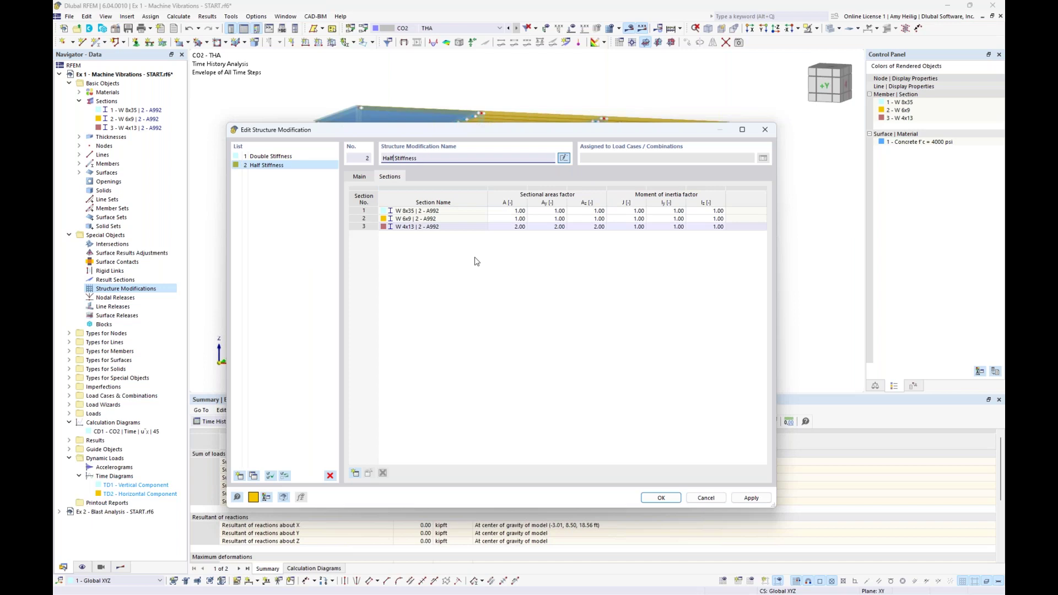
# - Set the three sectional areas factors of the W 4x13 section to 0.5 in the Half Stiffness modification
pyautogui.doubleClick(513, 231)
pyautogui.write('0.5')
pyautogui.press('Tab')
pyautogui.write('0.5')
pyautogui.press('Tab')
pyautogui.write('0.5')
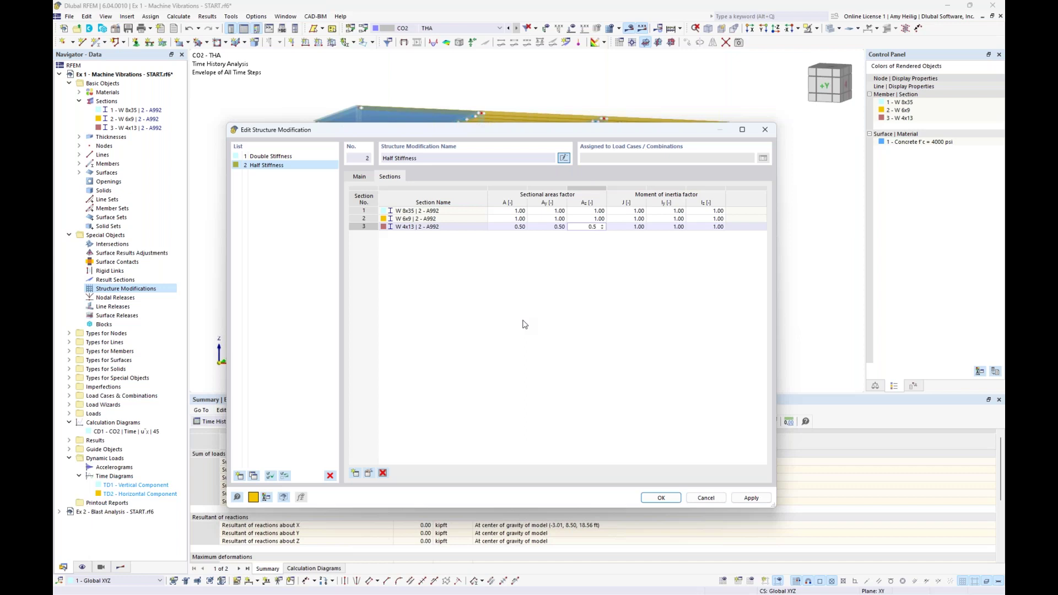
pyautogui.press('Up')
pyautogui.press('Left')
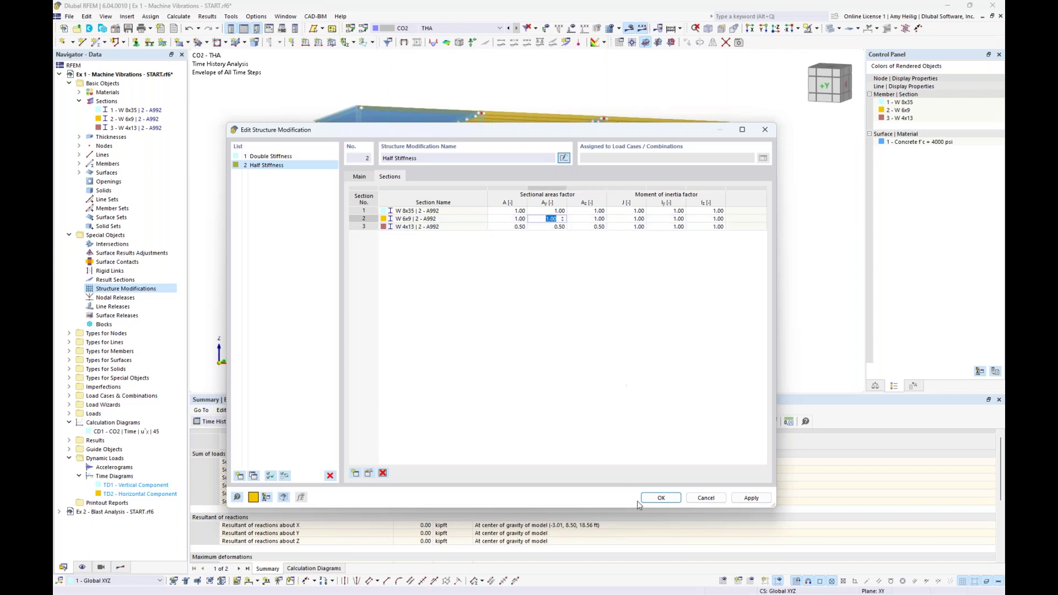
# - Accept the structure modifications, copy the Modal load case as Modal - Double, and assign it the Double Stiffness modification
pyautogui.click(660, 498)
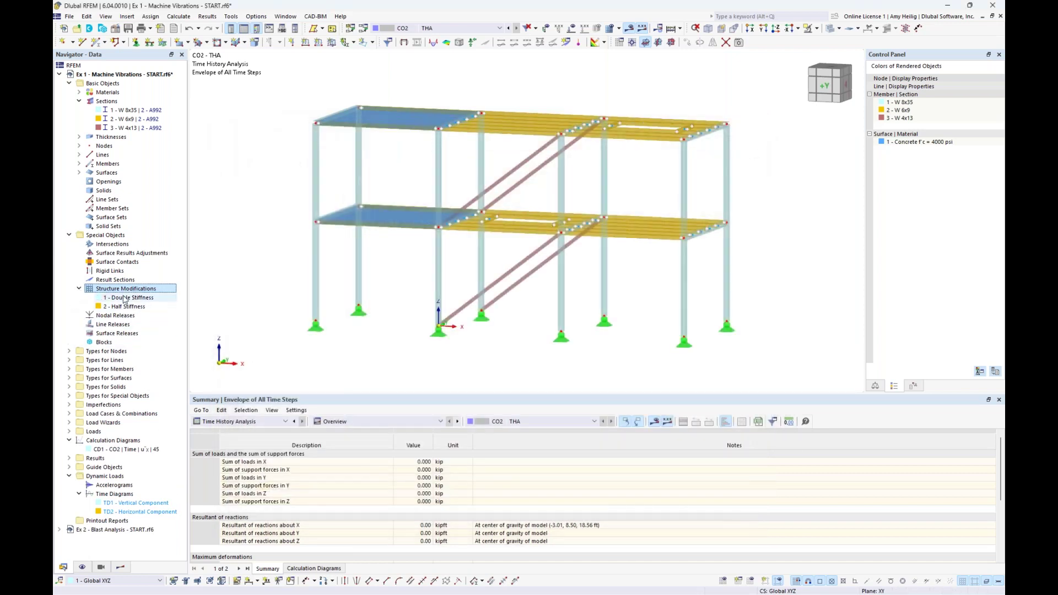
pyautogui.click(363, 28)
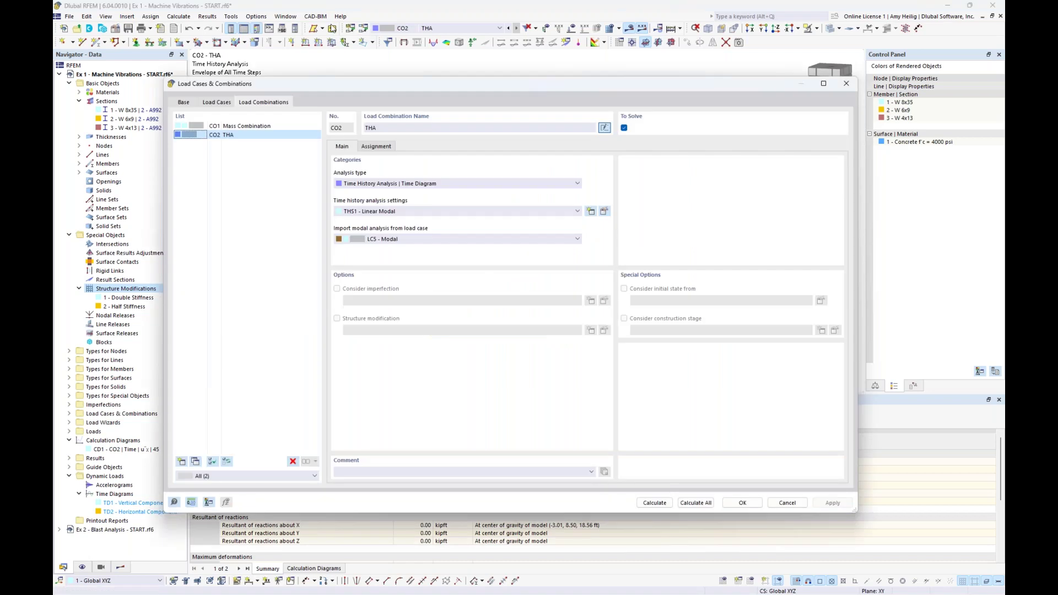
pyautogui.click(216, 101)
pyautogui.click(233, 164)
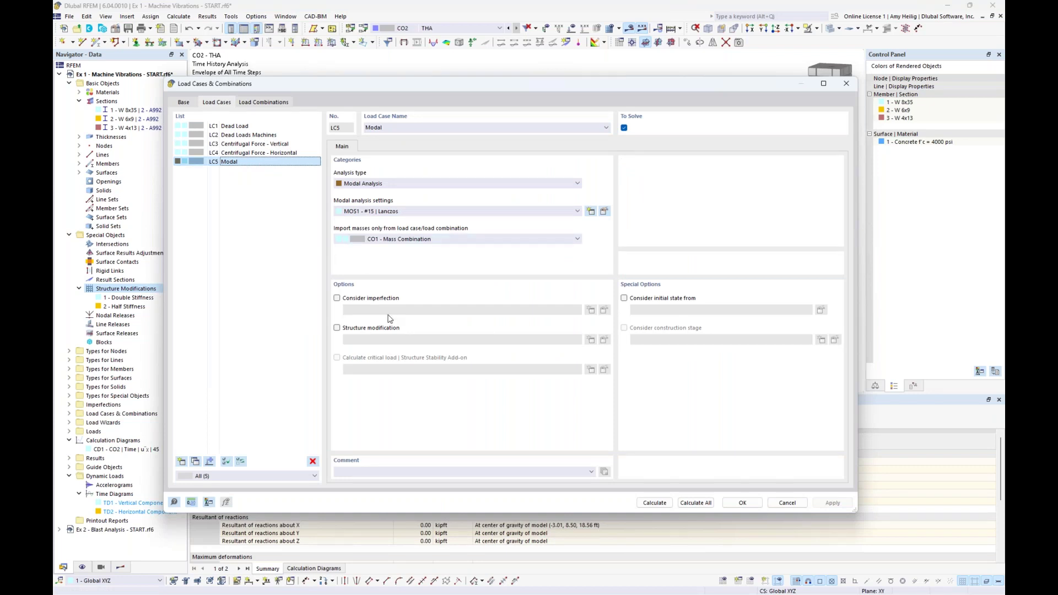
pyautogui.click(195, 462)
pyautogui.click(442, 129)
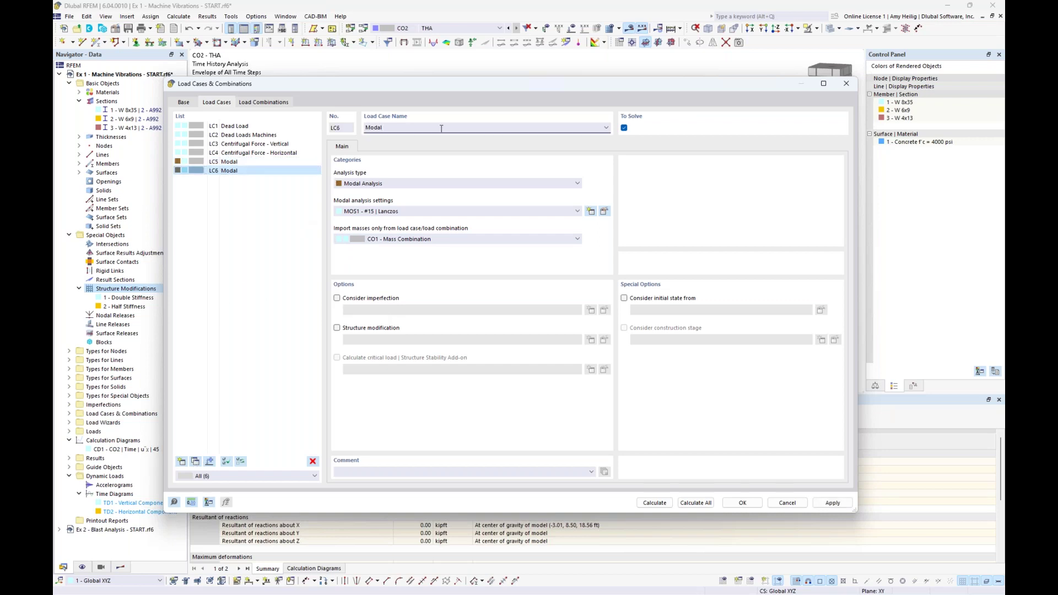
pyautogui.write('- Double')
pyautogui.click(338, 331)
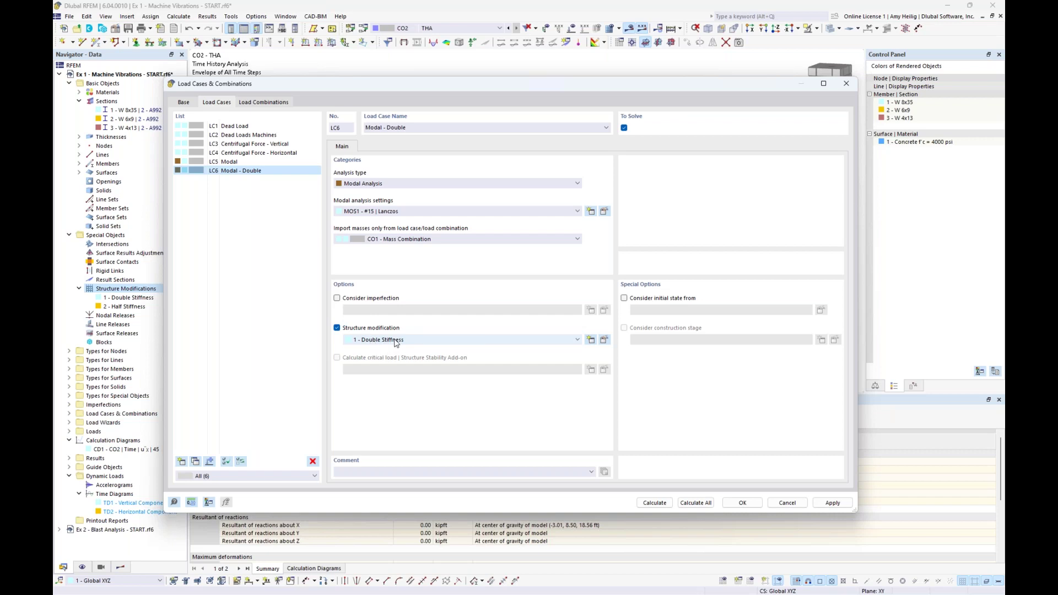
# - Copy the Modal - Double load case, name the copy Modal - Half, and assign it the Half Stiffness modification
pyautogui.moveTo(503, 86); pyautogui.dragTo(489, 336)
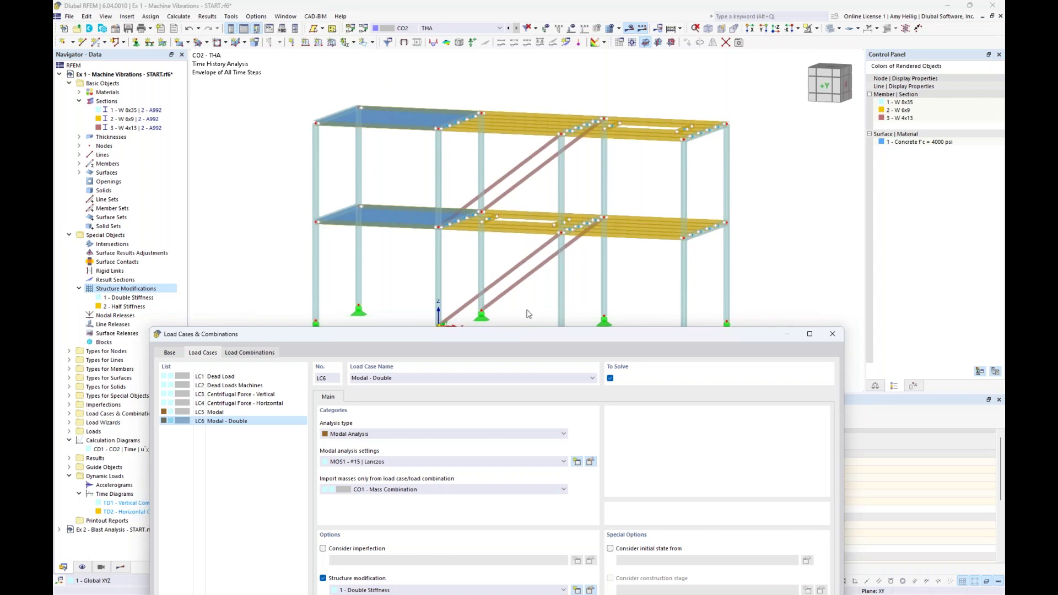
pyautogui.moveTo(525, 334); pyautogui.dragTo(563, 82)
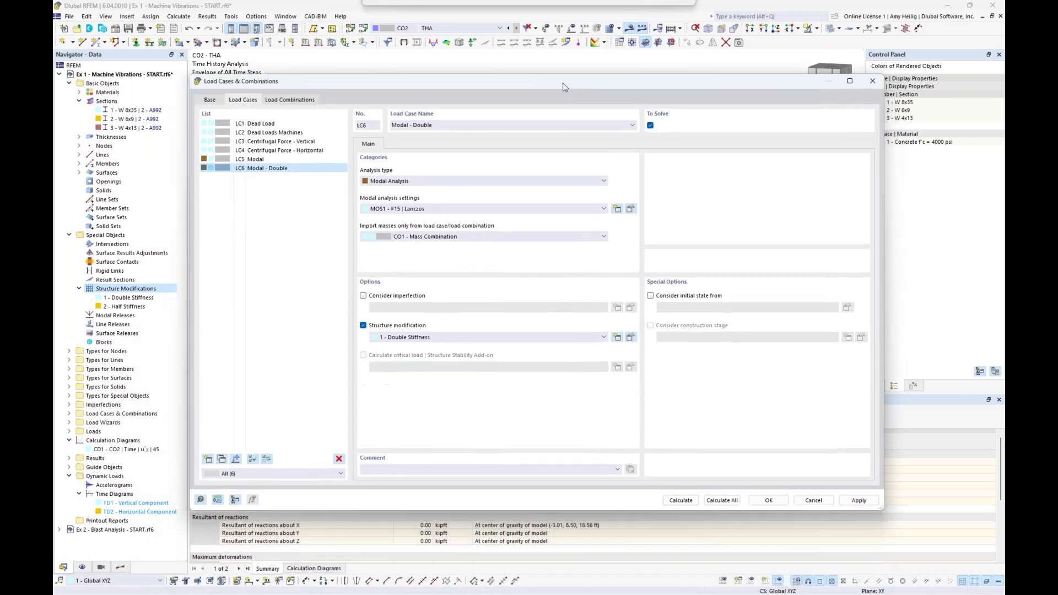
pyautogui.click(221, 459)
pyautogui.doubleClick(422, 126)
pyautogui.write('Half')
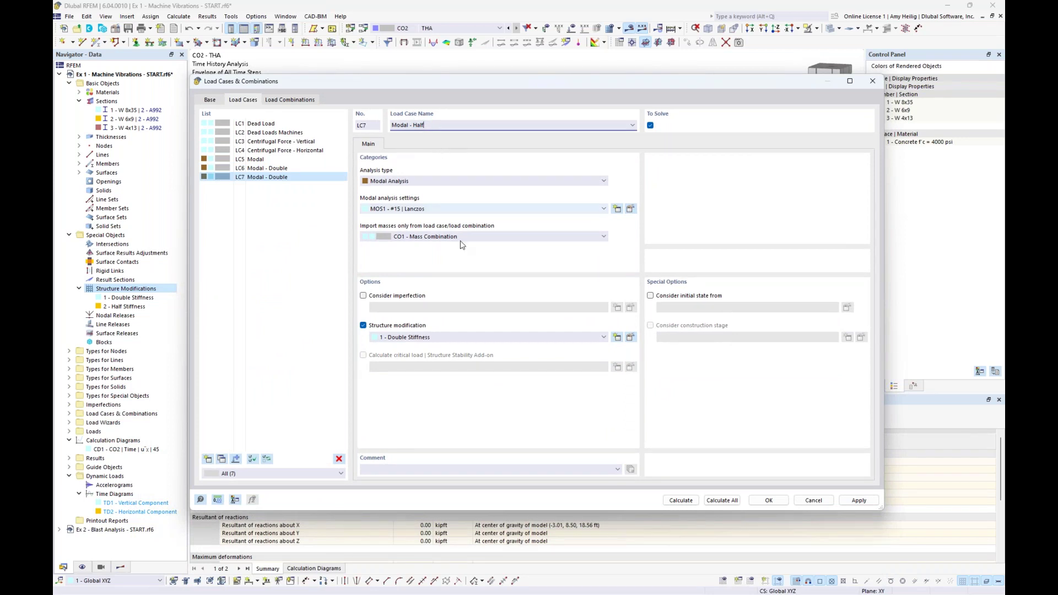
pyautogui.click(433, 338)
pyautogui.click(408, 354)
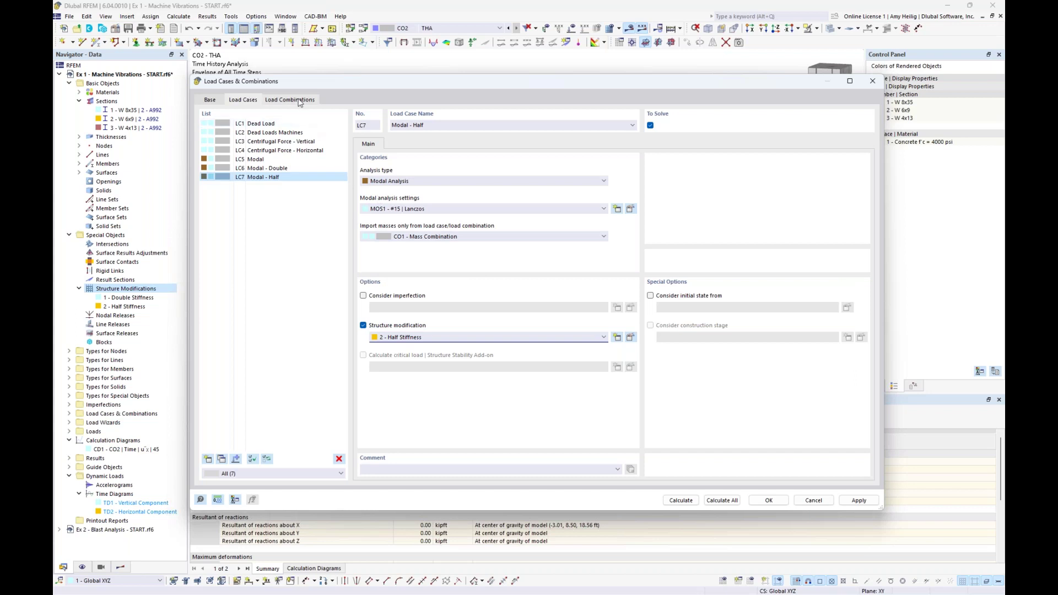
# - Copy the THA load combination as THA - Double, import its modal analysis from LC6 - Modal - Double, and check its load assignment
pyautogui.click(299, 101)
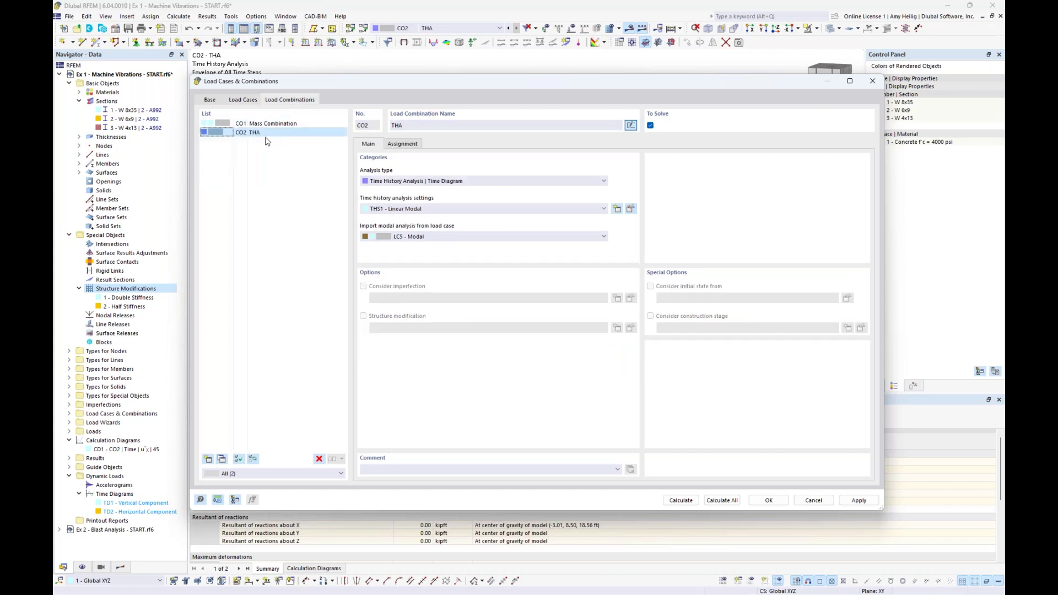
pyautogui.click(222, 460)
pyautogui.click(428, 129)
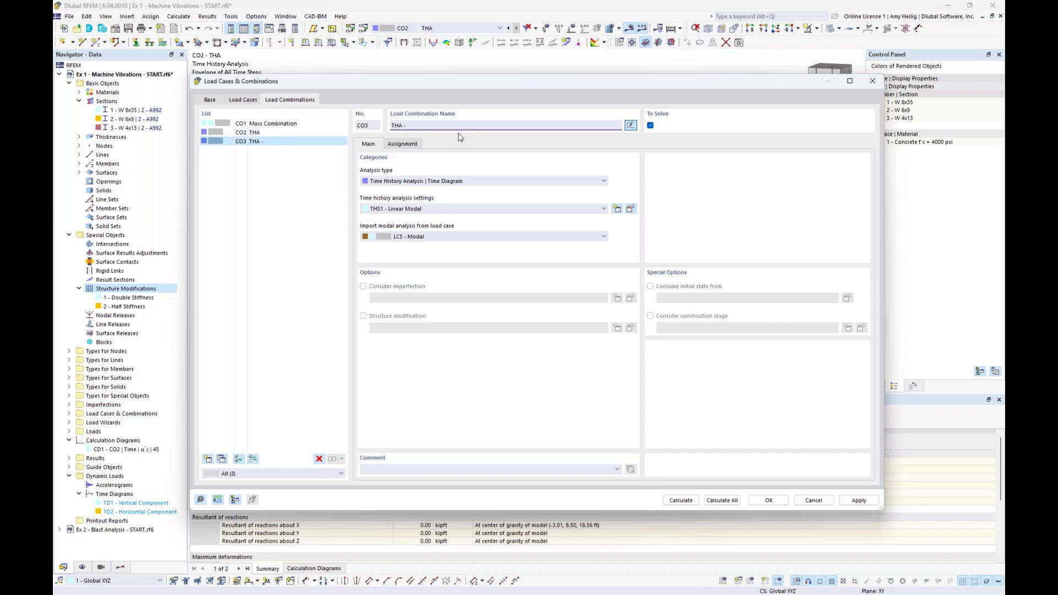
pyautogui.write('- Double')
pyautogui.click(428, 238)
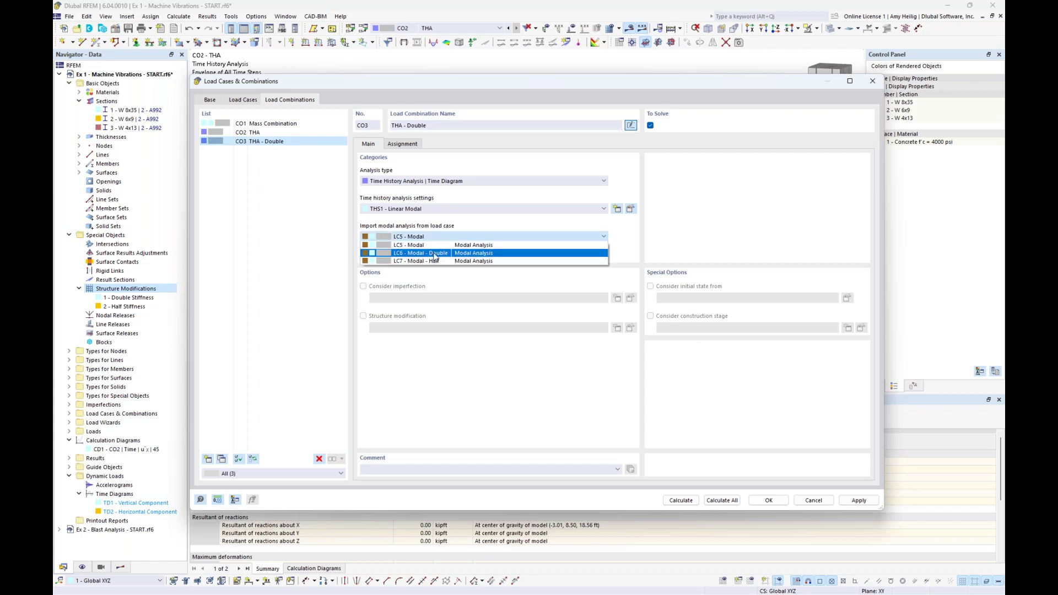
pyautogui.click(435, 254)
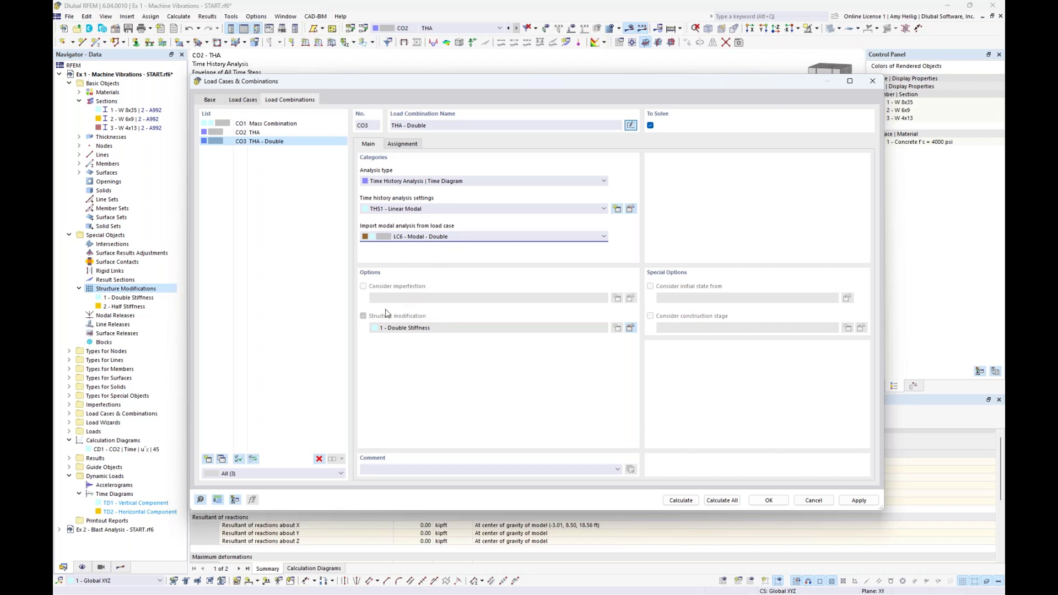
pyautogui.click(408, 144)
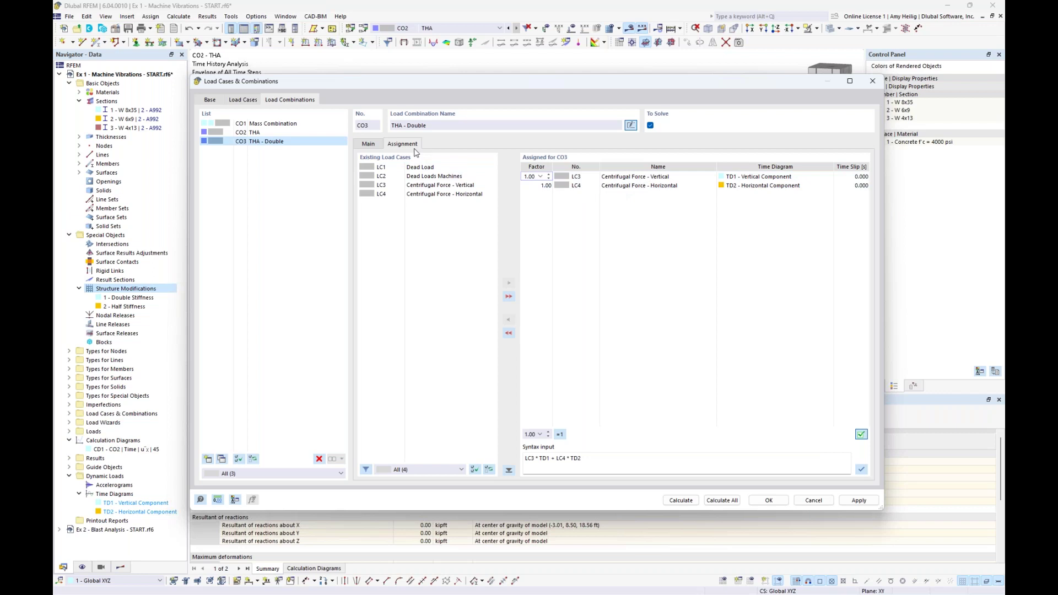
pyautogui.click(370, 145)
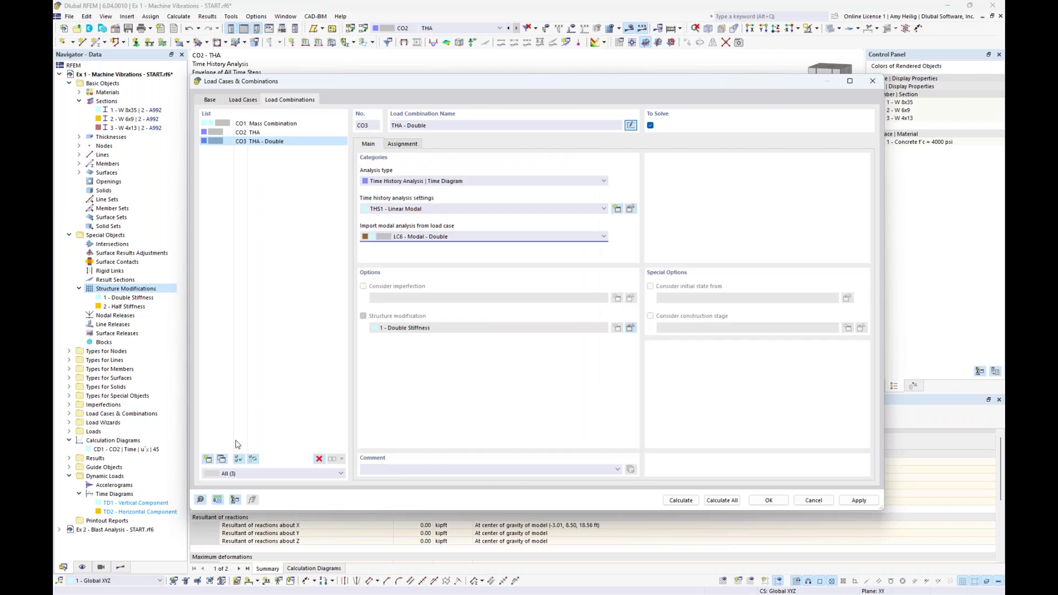
# - Copy the THA - Double combination as THA - Half and import its modal analysis from LC7 - Modal - Half
pyautogui.click(222, 459)
pyautogui.doubleClick(417, 125)
pyautogui.write('Half')
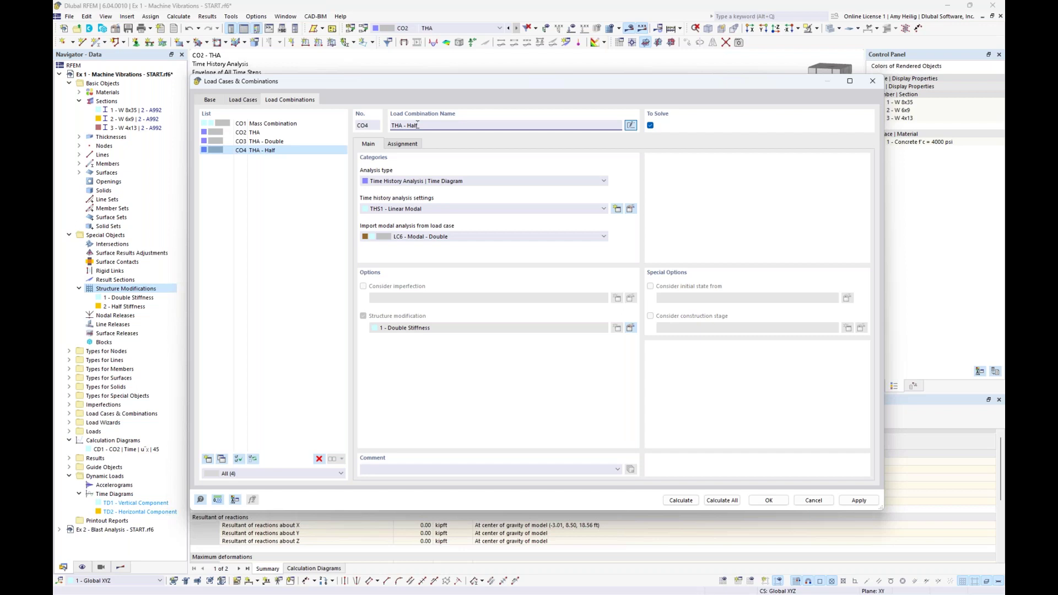
pyautogui.click(450, 237)
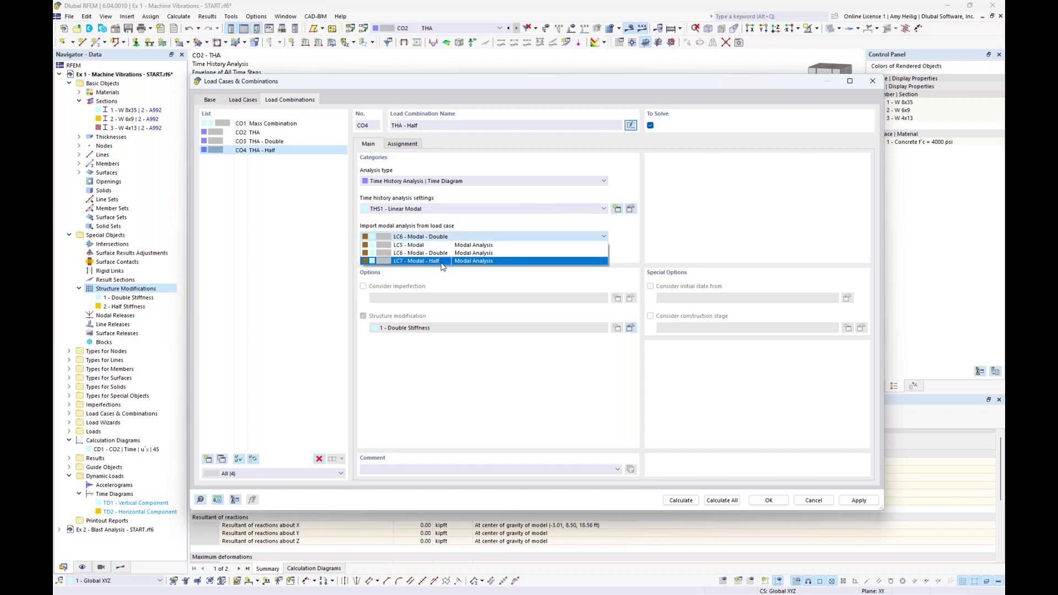
pyautogui.click(435, 262)
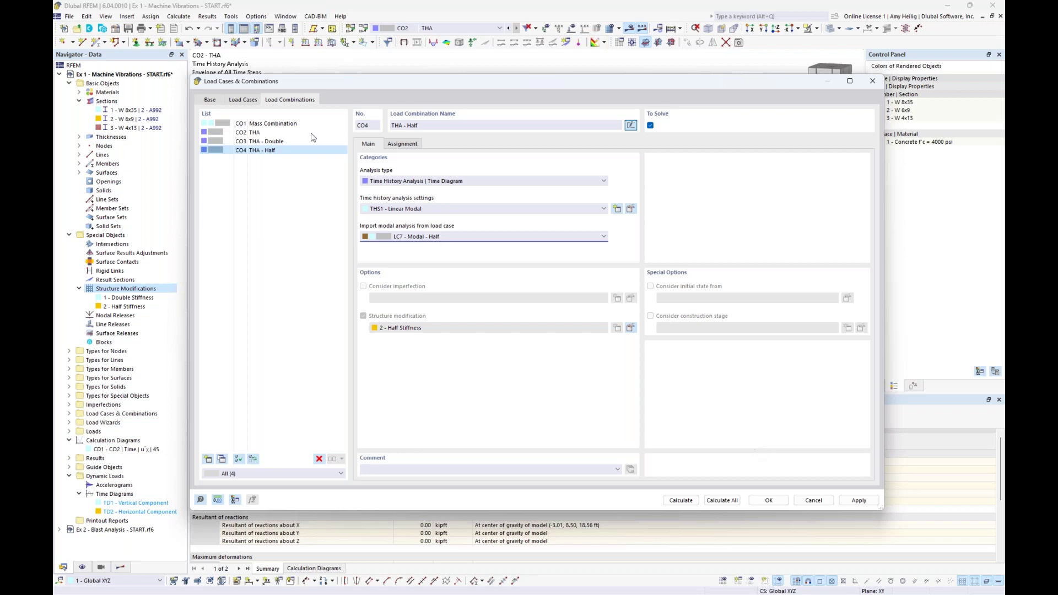
# - Select the THA - Double combination and calculate all load cases and combinations
pyautogui.click(285, 143)
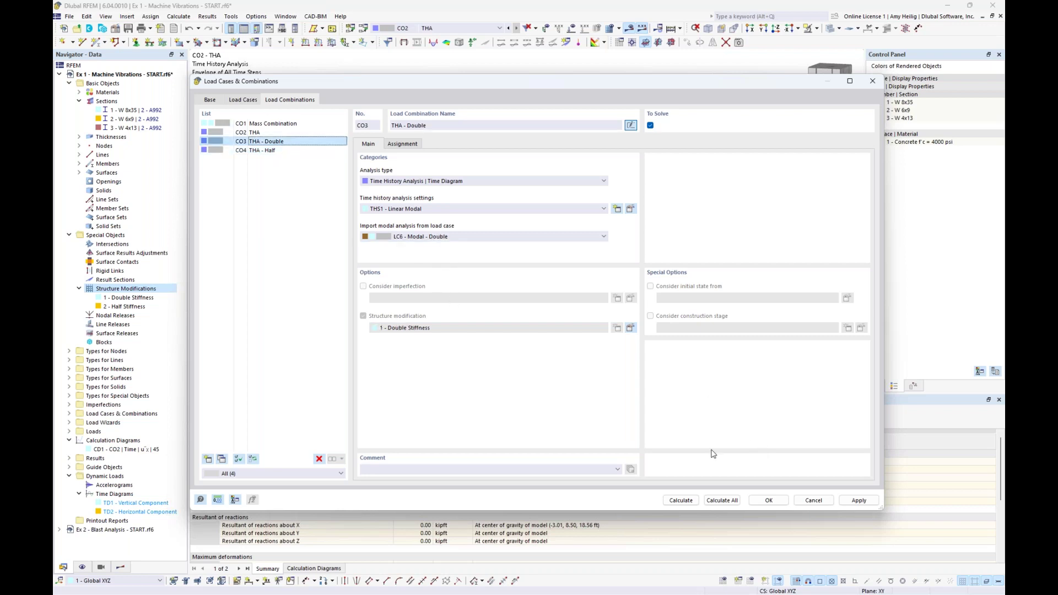
pyautogui.click(725, 501)
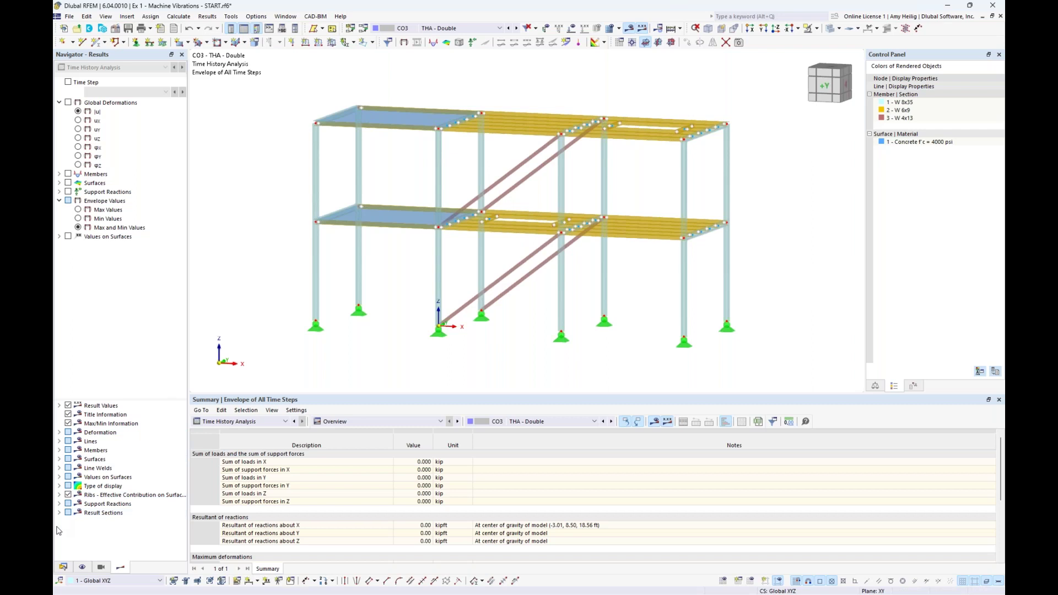
pyautogui.click(64, 567)
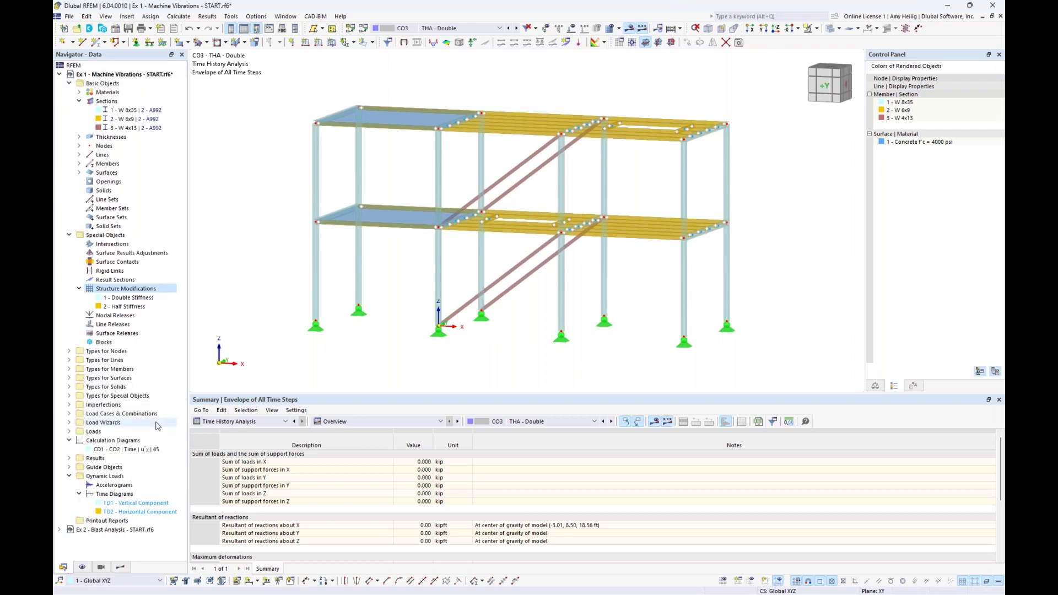
# - Copy the node 45 acceleration calculation diagram and set the copy's load combination to CO3 - THA - Double
pyautogui.doubleClick(128, 450)
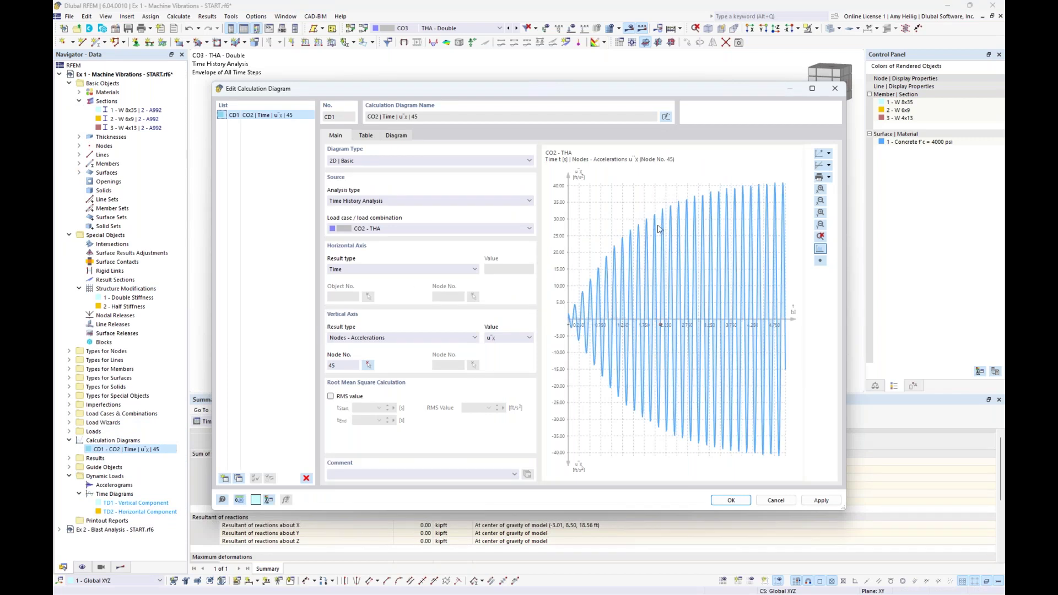
pyautogui.click(460, 230)
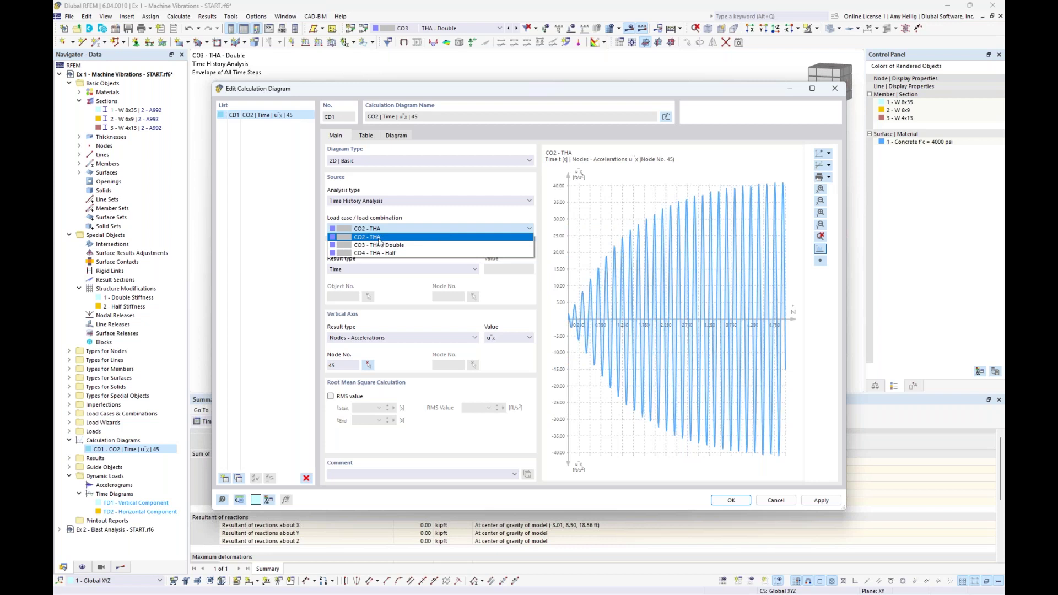
pyautogui.click(469, 190)
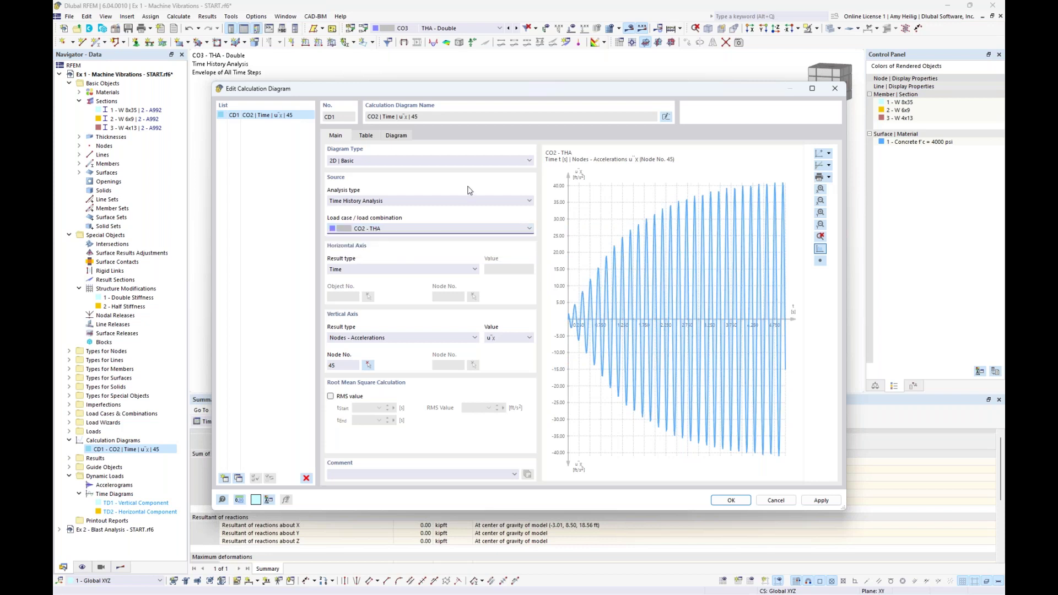
pyautogui.click(238, 477)
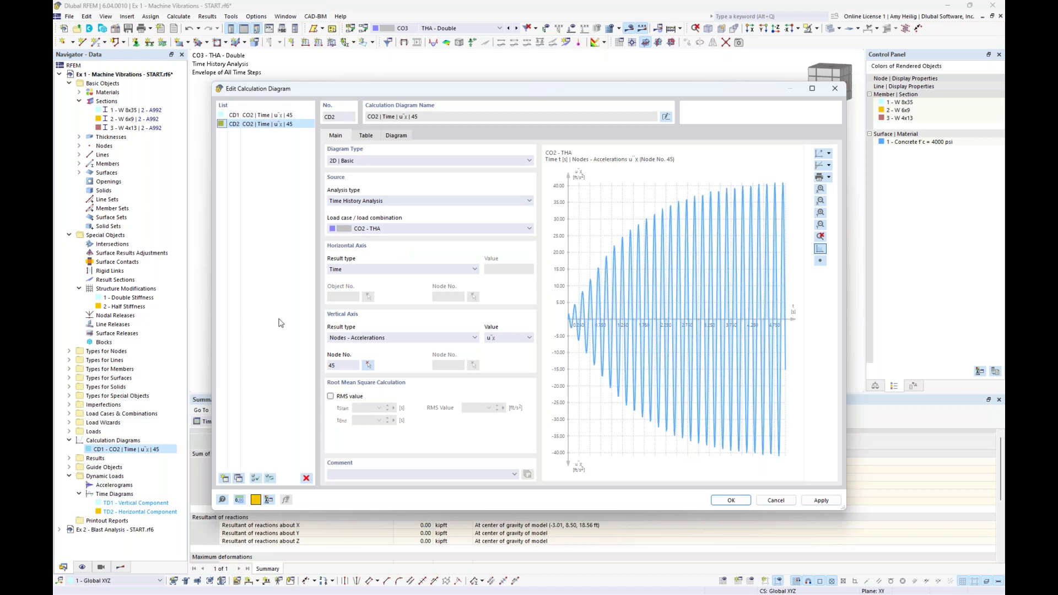
pyautogui.click(396, 229)
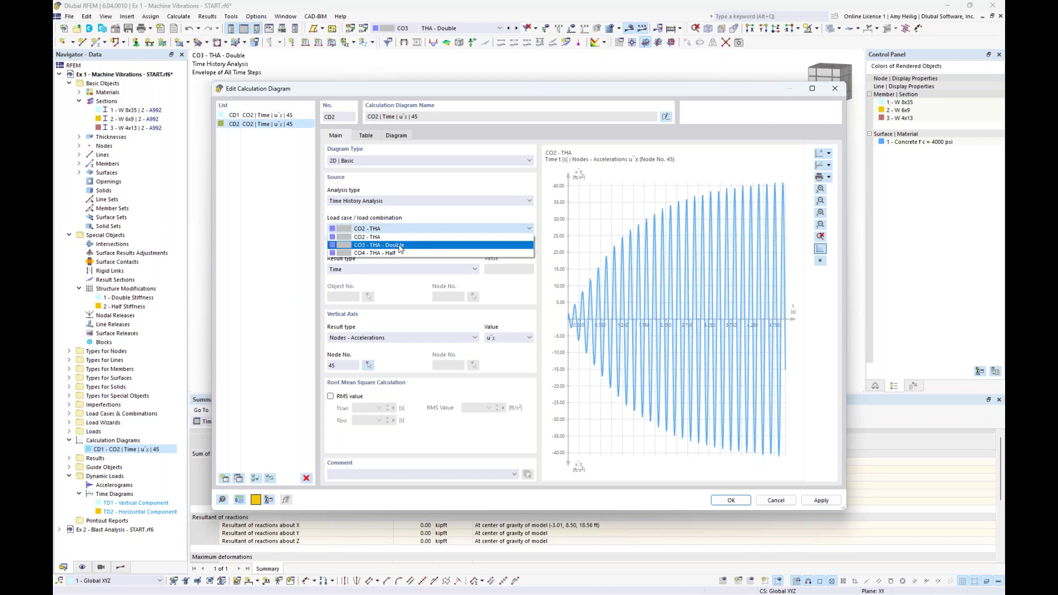
pyautogui.click(401, 245)
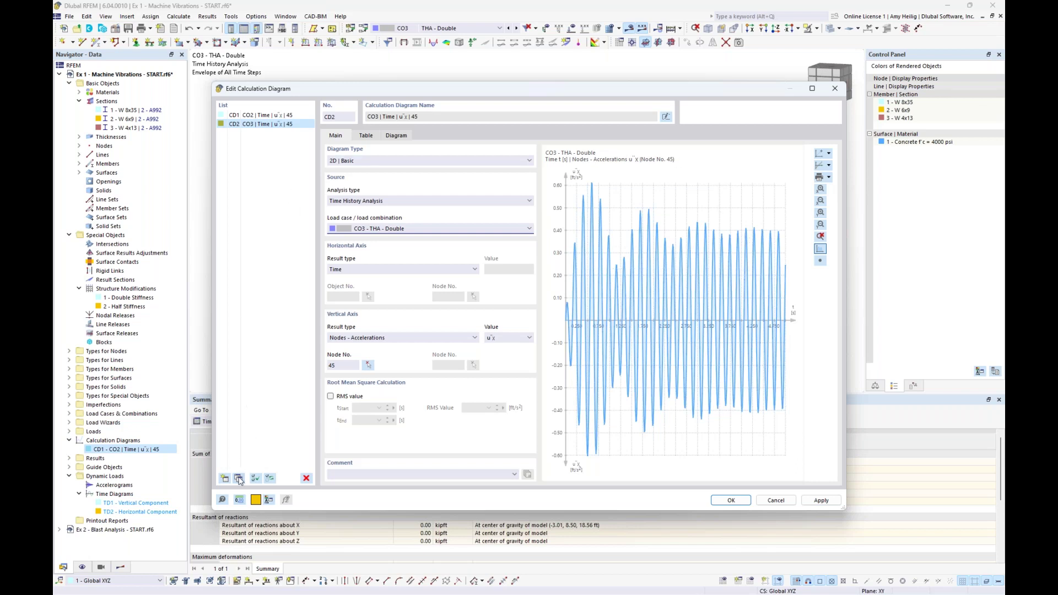
# - Copy the CO3 calculation diagram, set the new copy's load combination to CO4 - THA - Half, and accept the diagrams
pyautogui.click(239, 479)
pyautogui.click(394, 231)
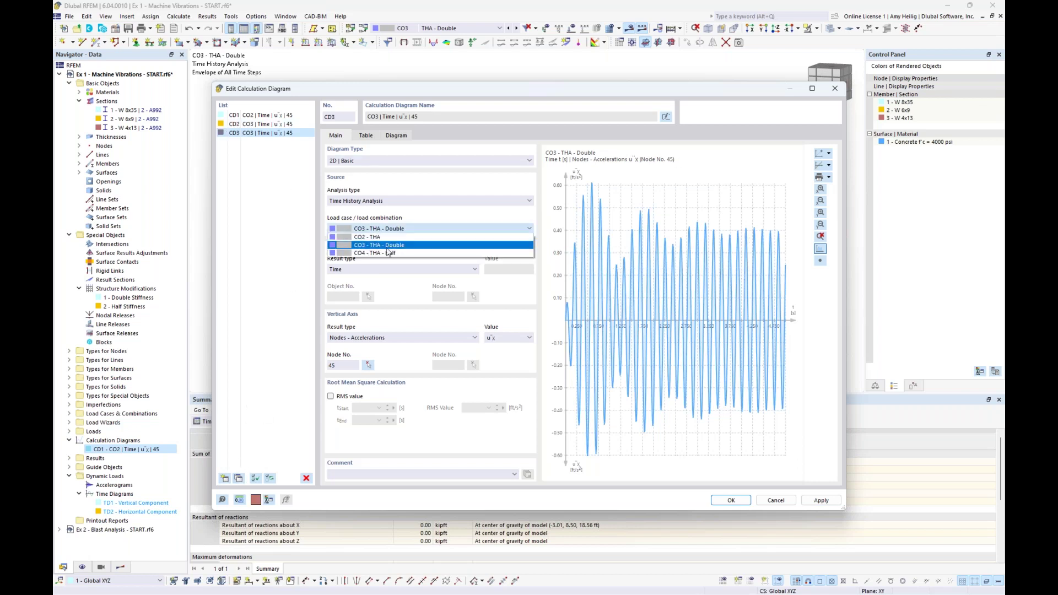
pyautogui.click(388, 252)
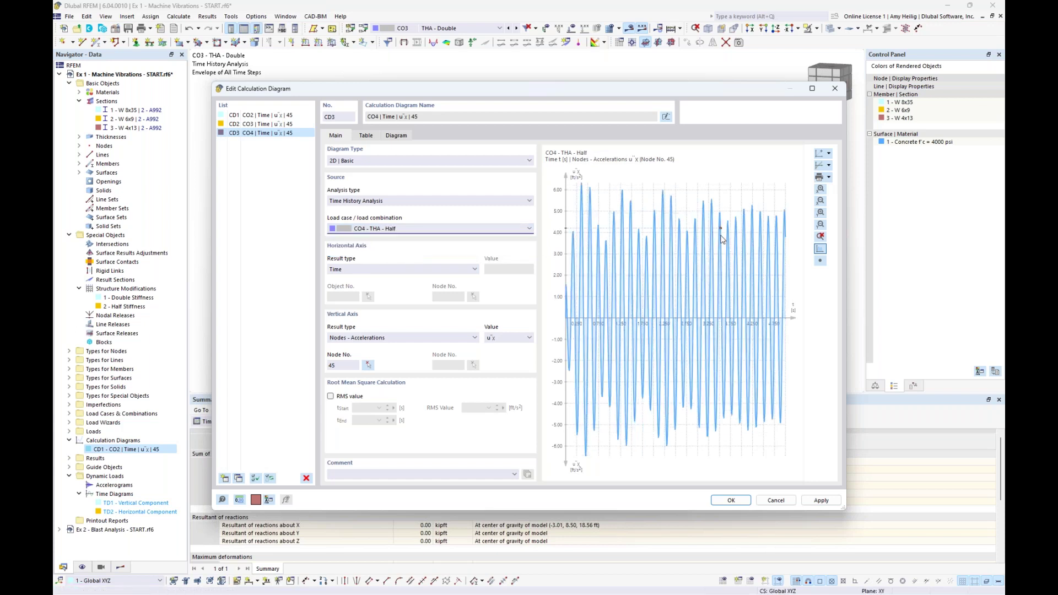
pyautogui.moveTo(713, 87); pyautogui.dragTo(691, 338)
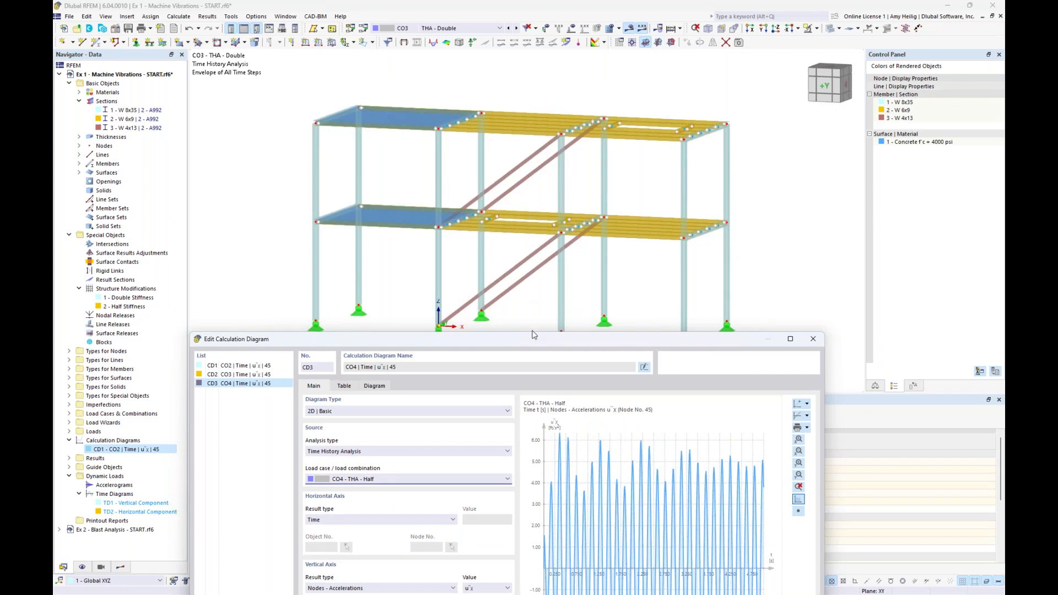
pyautogui.moveTo(531, 336); pyautogui.dragTo(560, 108)
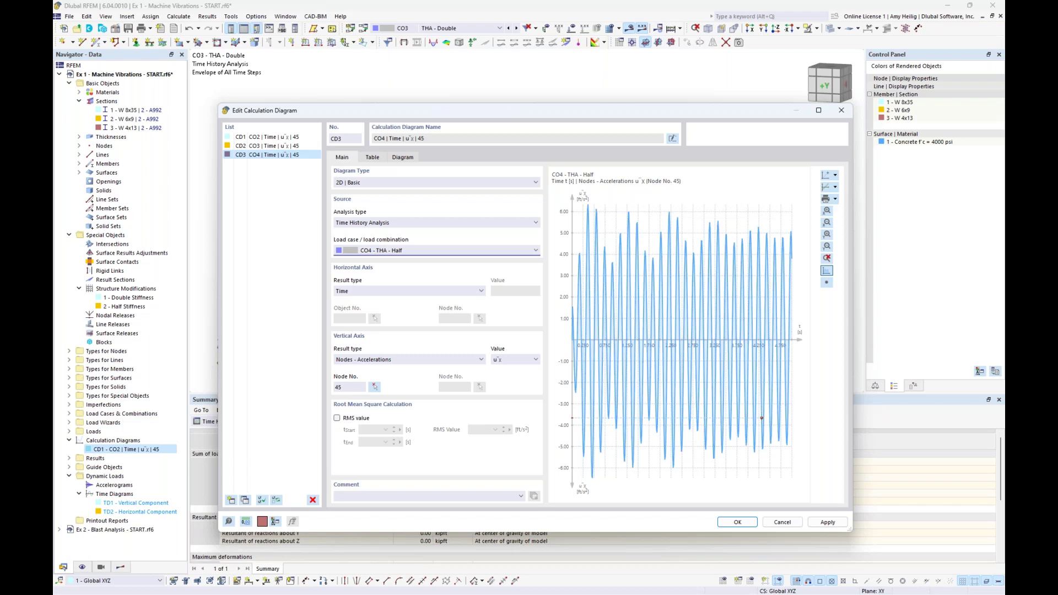
pyautogui.click(746, 527)
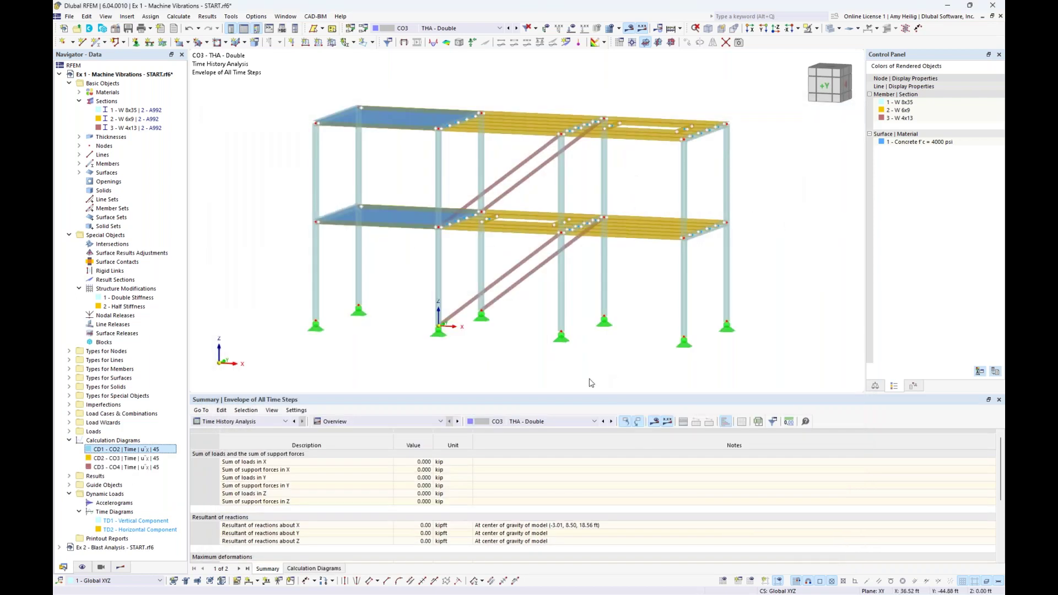
# - Highlight the W 4x13 braces in the model by their section, inspect a lower brace, and clear the selection
pyautogui.click(133, 129)
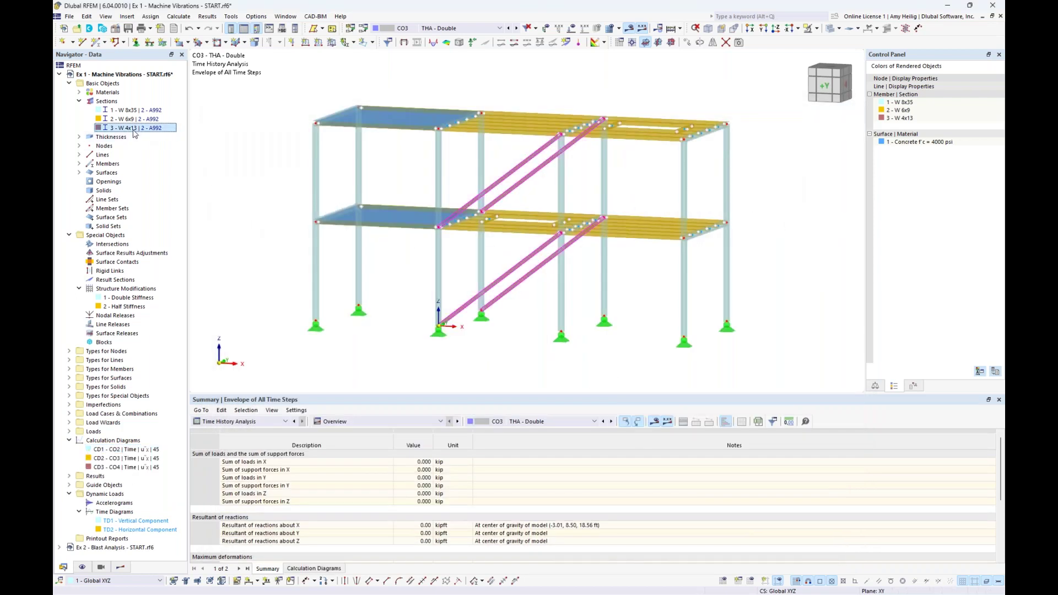
pyautogui.moveTo(516, 286)
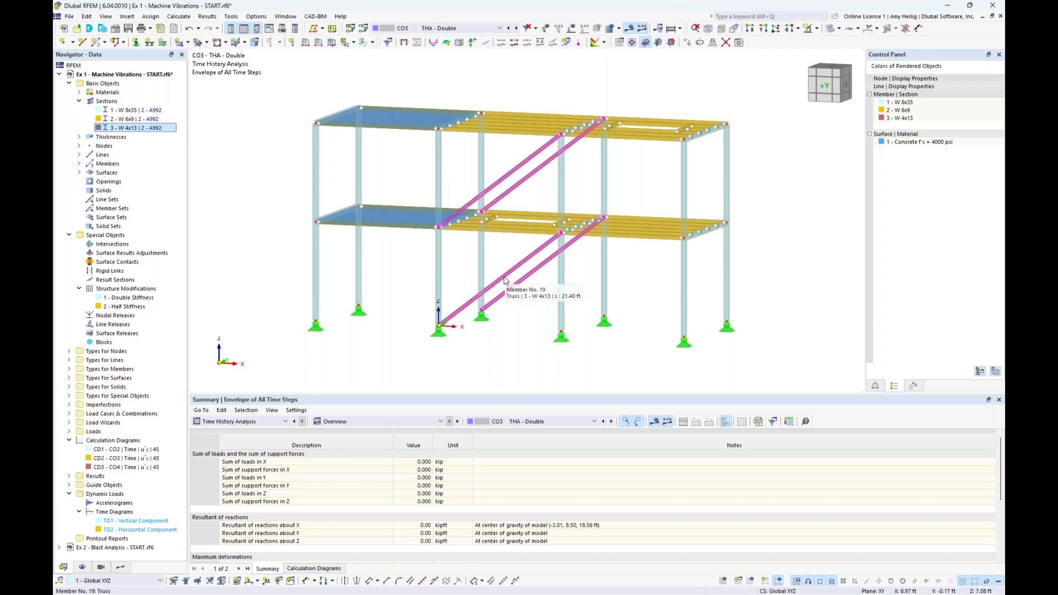
pyautogui.click(509, 250)
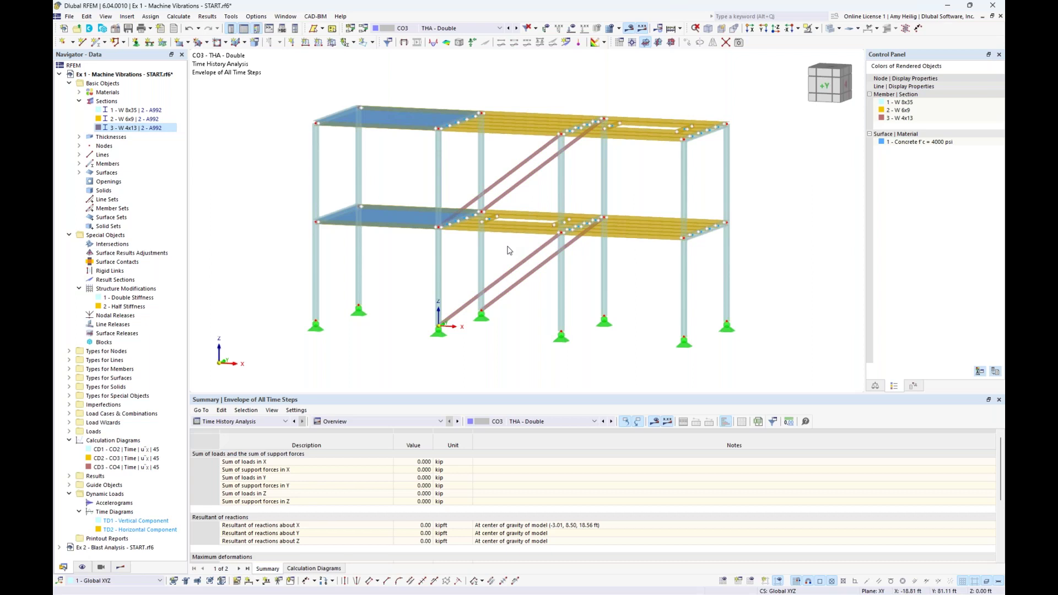
# - Switch to the PowerPoint slide show and advance to the Example 2: Blast Analysis slide
pyautogui.press('super+Tab')
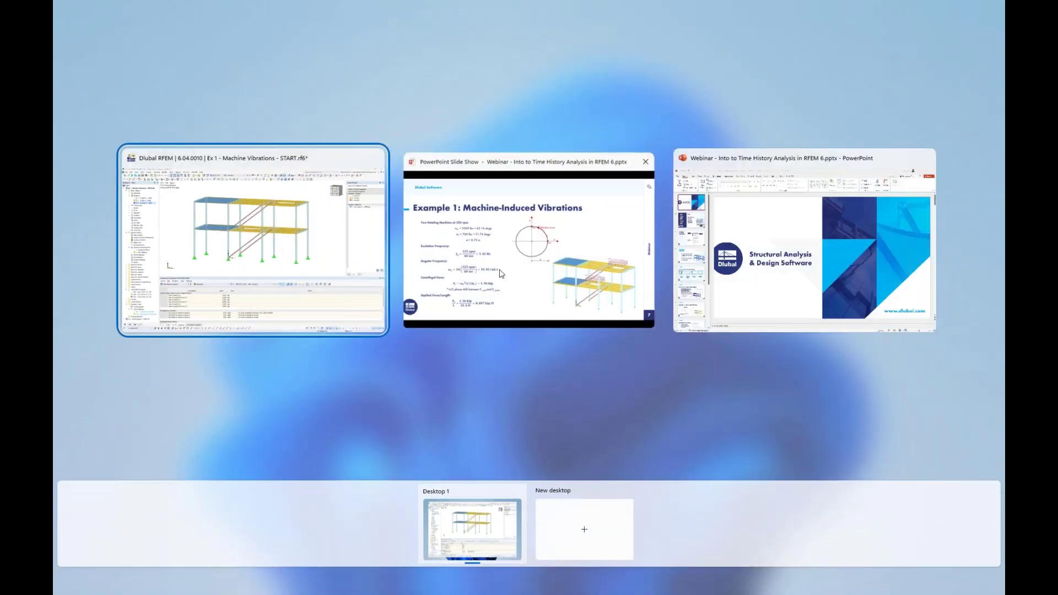
pyautogui.click(500, 272)
pyautogui.press('Right')
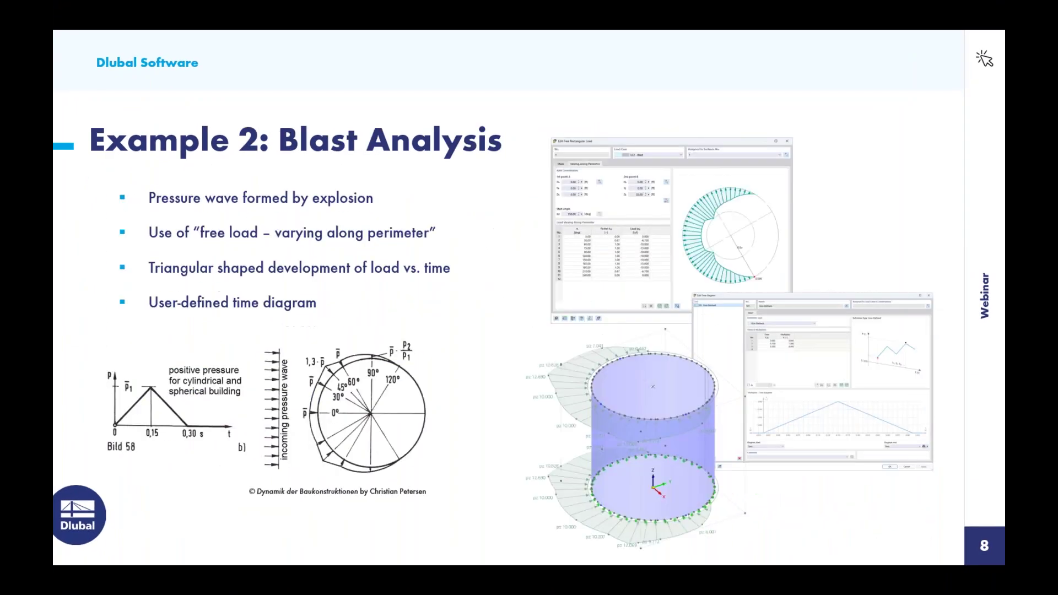
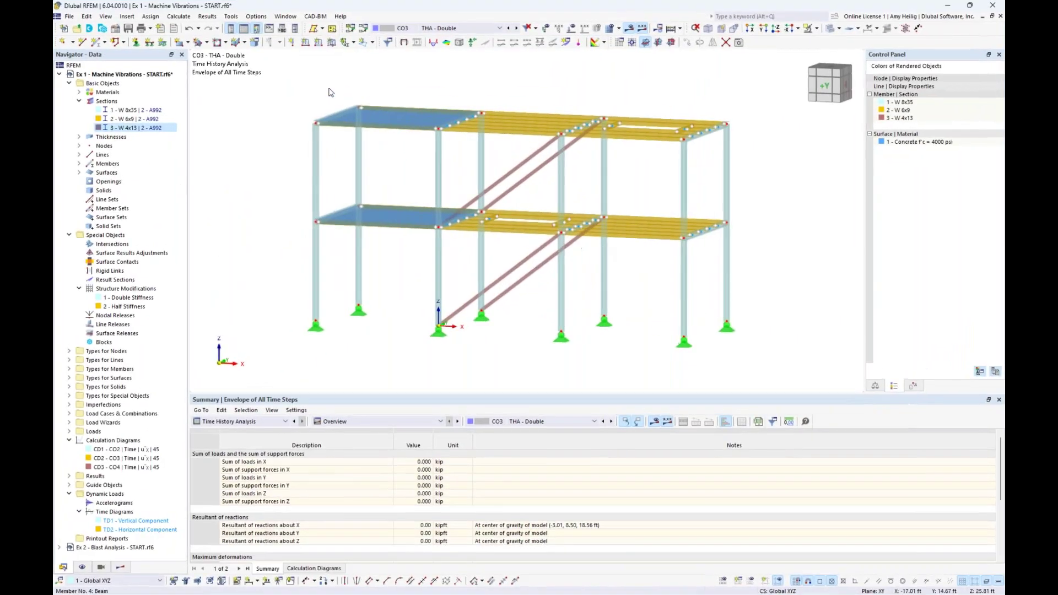
# - Switch to RFEM's Ex 2 - Blast Analysis model and inspect the cylindrical surface and its assigned thickness
pyautogui.click(285, 16)
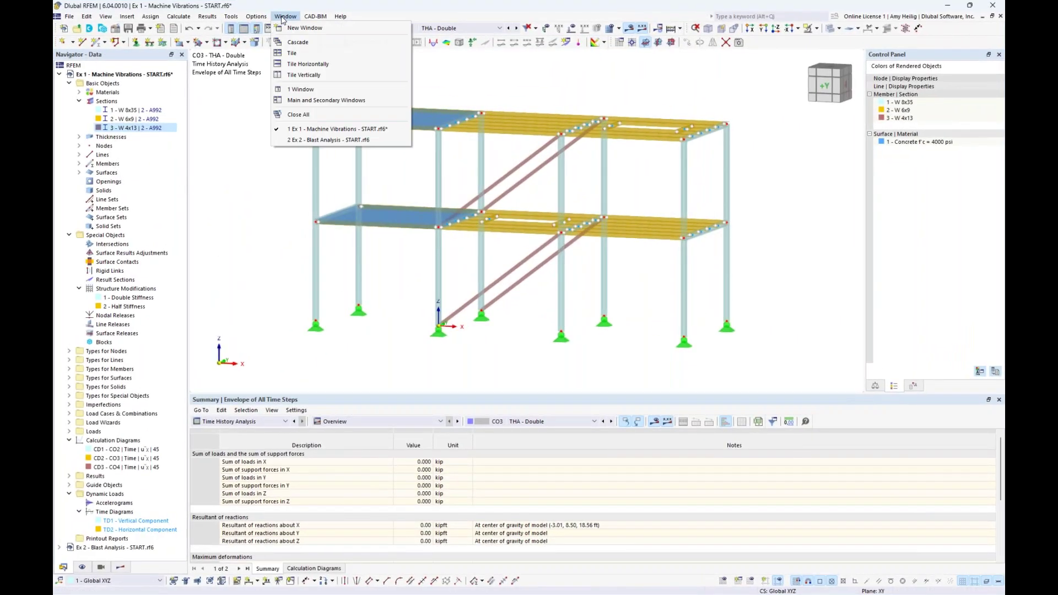
pyautogui.click(322, 140)
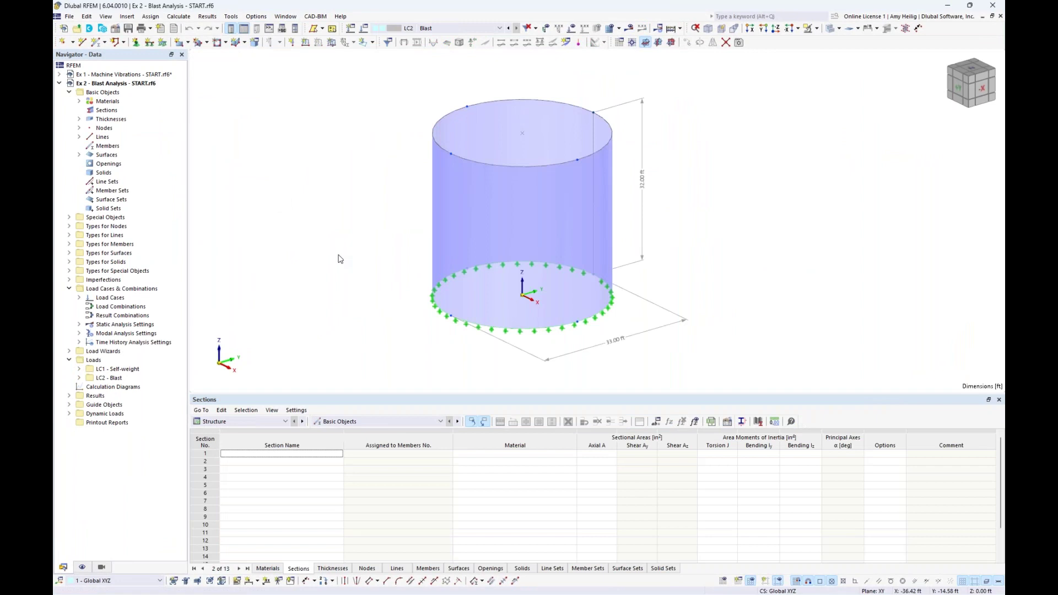
pyautogui.moveTo(390, 301); pyautogui.dragTo(379, 302, button='middle')
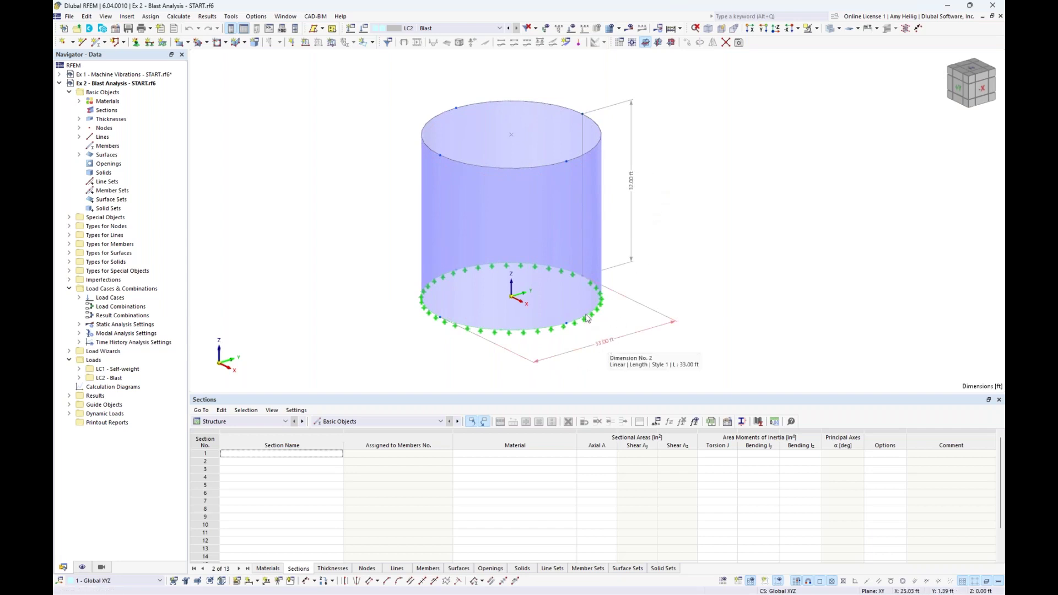
pyautogui.click(542, 216)
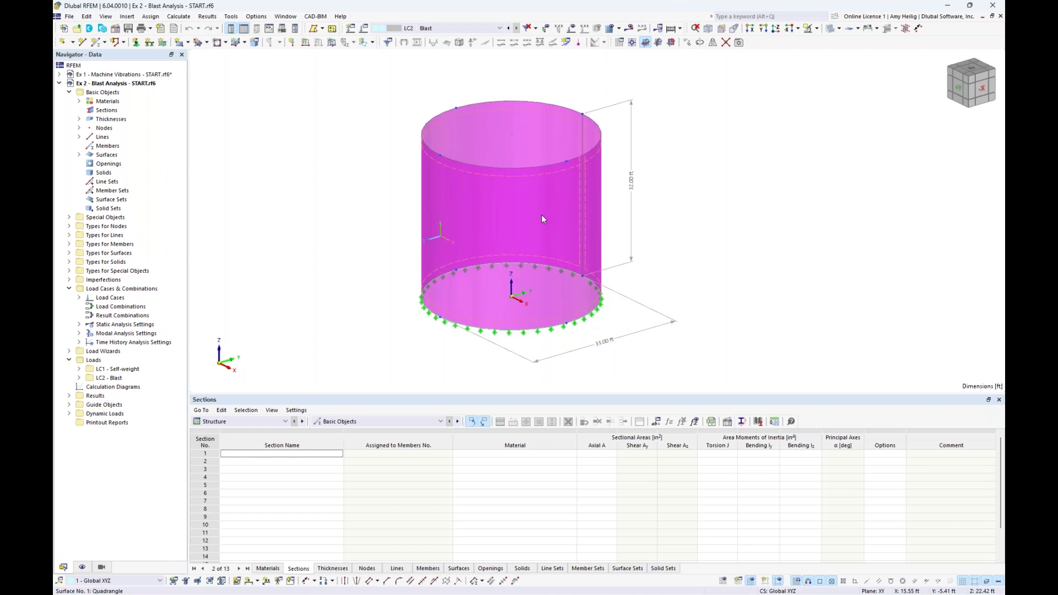
pyautogui.click(79, 119)
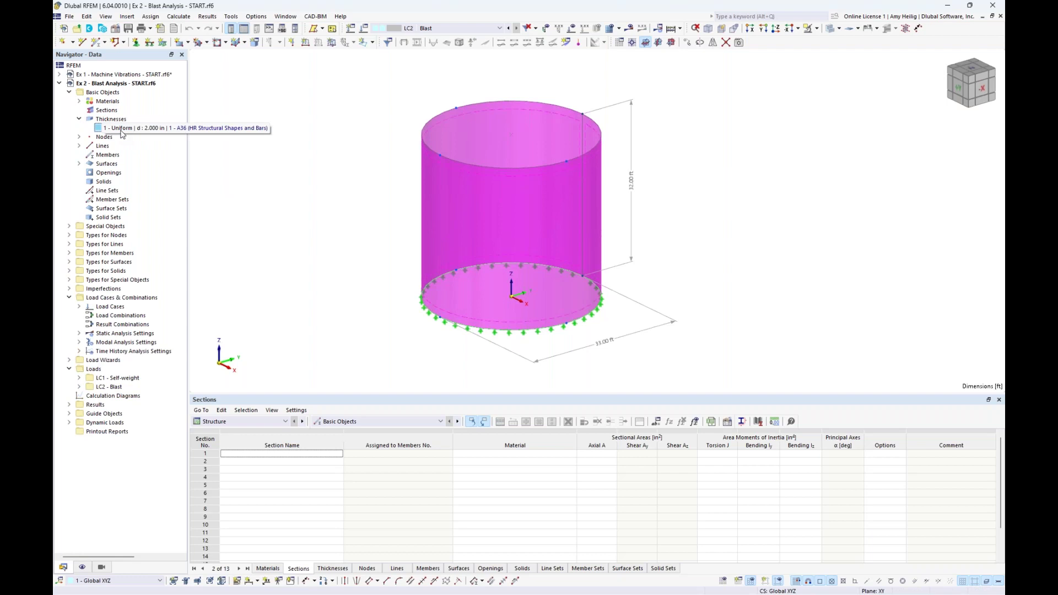
pyautogui.click(78, 119)
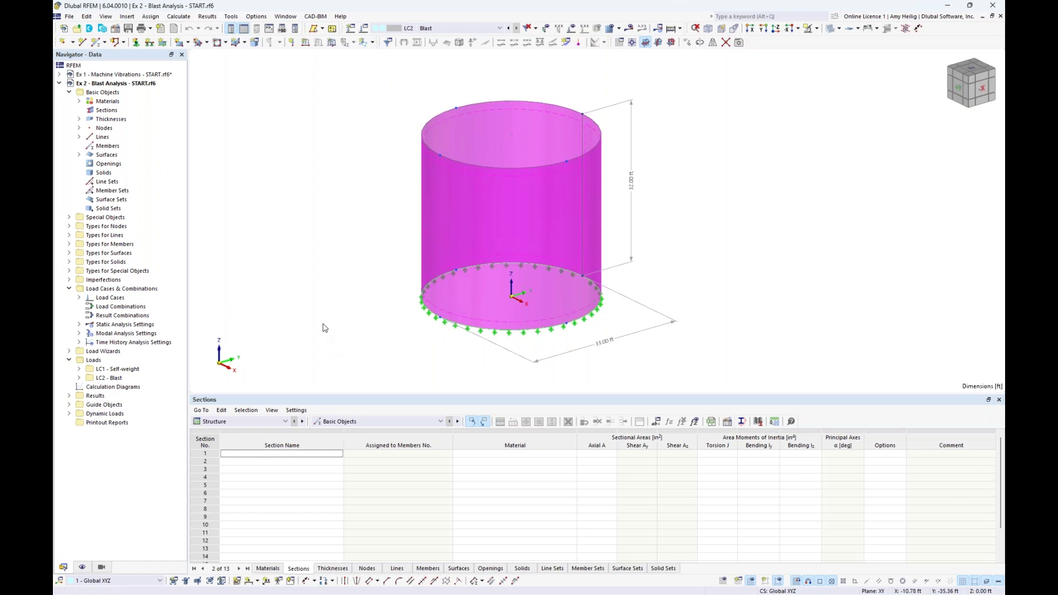
# - Turn on the load display, view load case LC1 - Self-weight, and activate LC2 - Blast
pyautogui.click(463, 31)
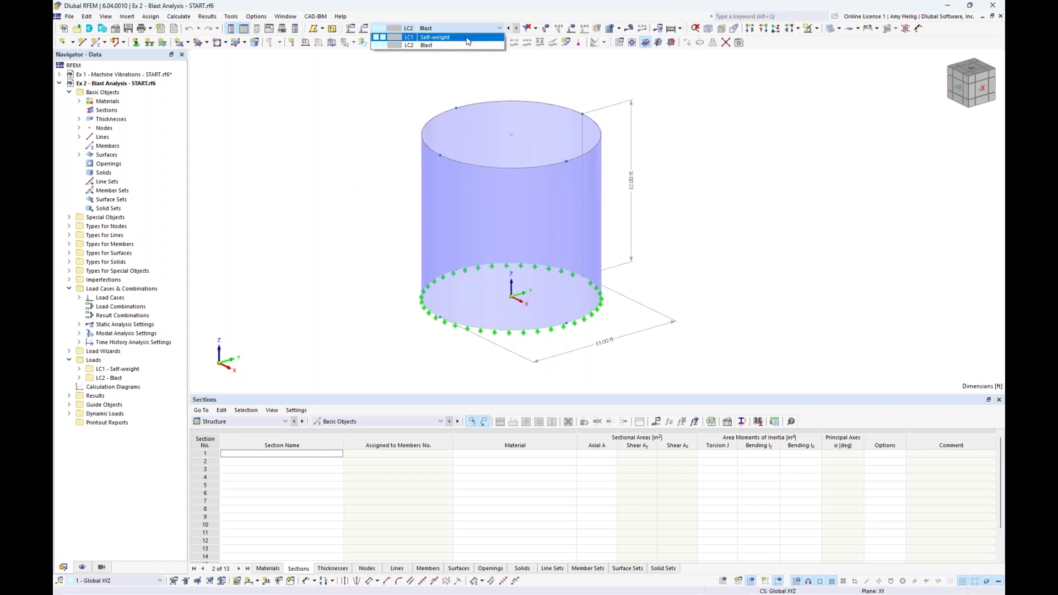
pyautogui.click(465, 37)
pyautogui.click(571, 32)
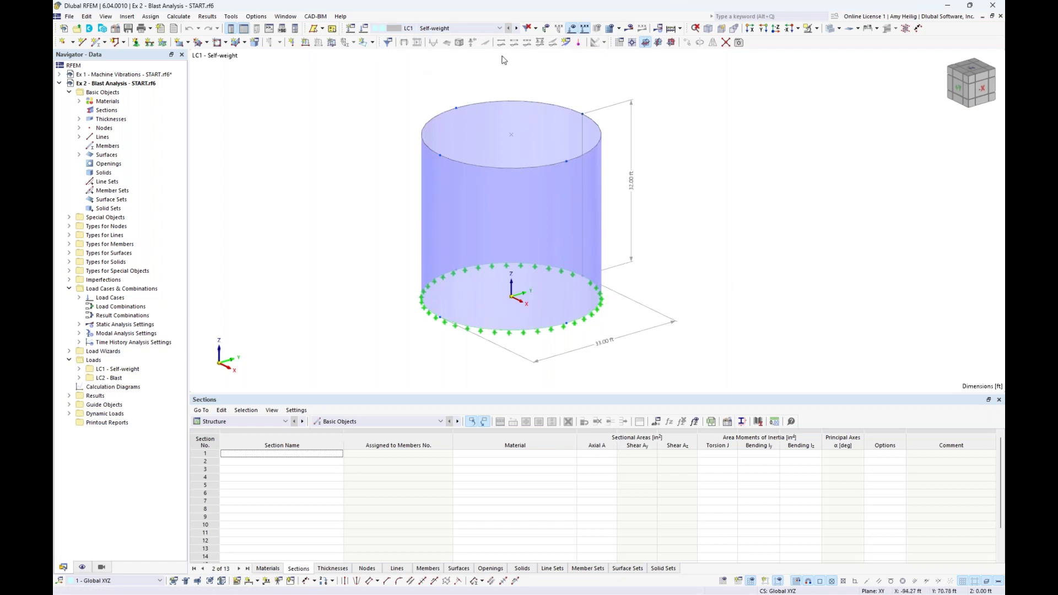
pyautogui.click(516, 28)
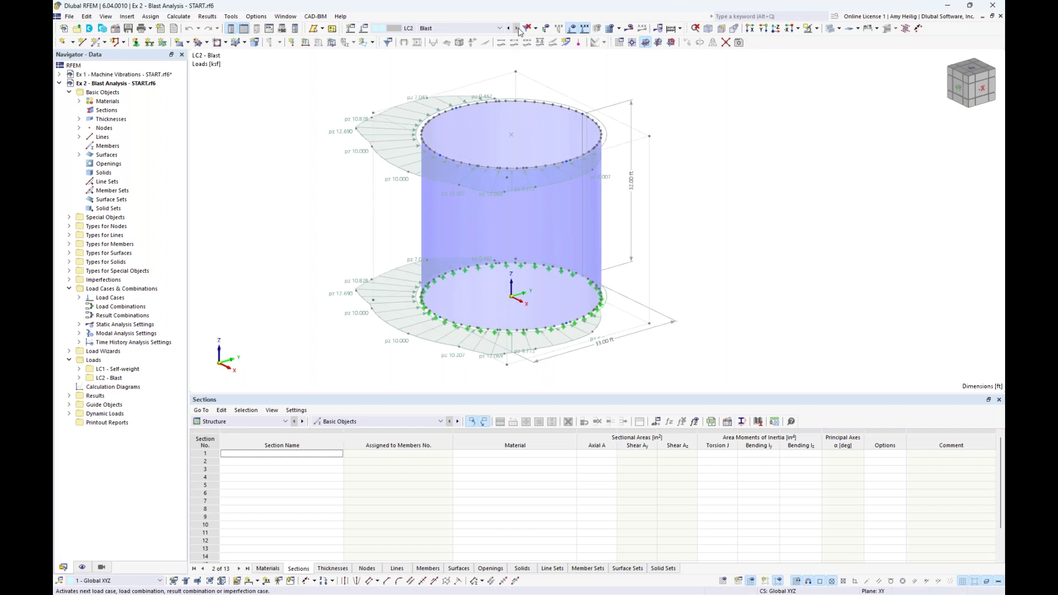
pyautogui.moveTo(682, 162); pyautogui.dragTo(709, 165, button='middle')
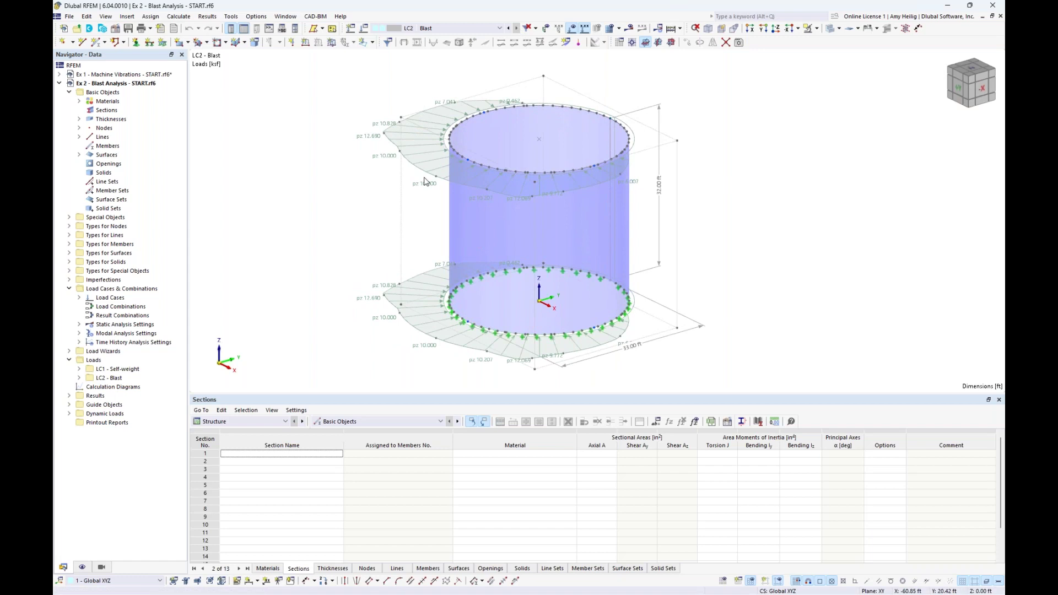
# - Find the free rectangular load type, open the cylinder's existing blast load, and review its distribution, projection, direction and magnitude
pyautogui.click(372, 43)
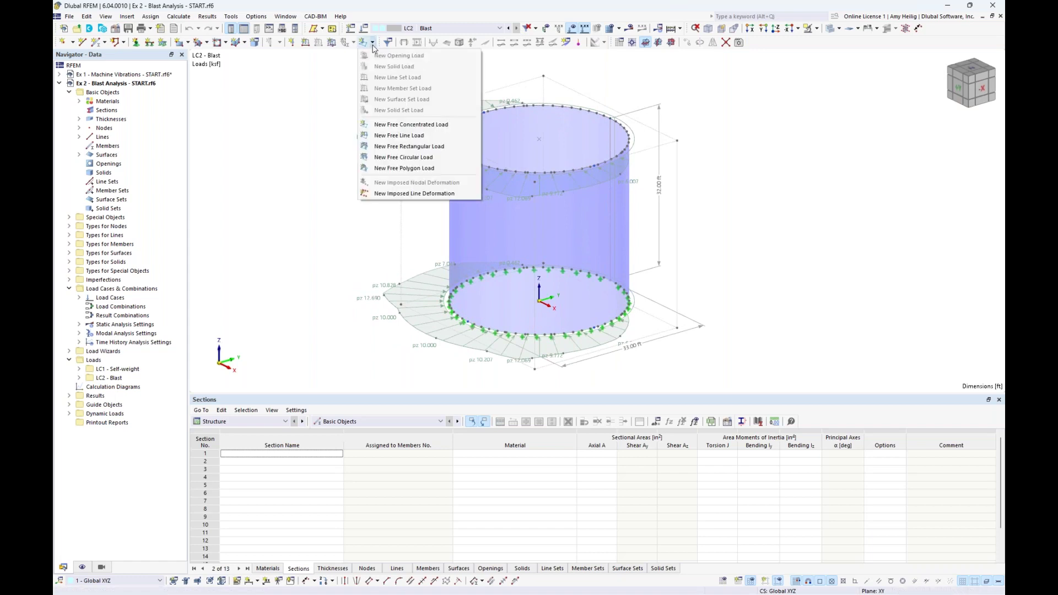
pyautogui.click(405, 147)
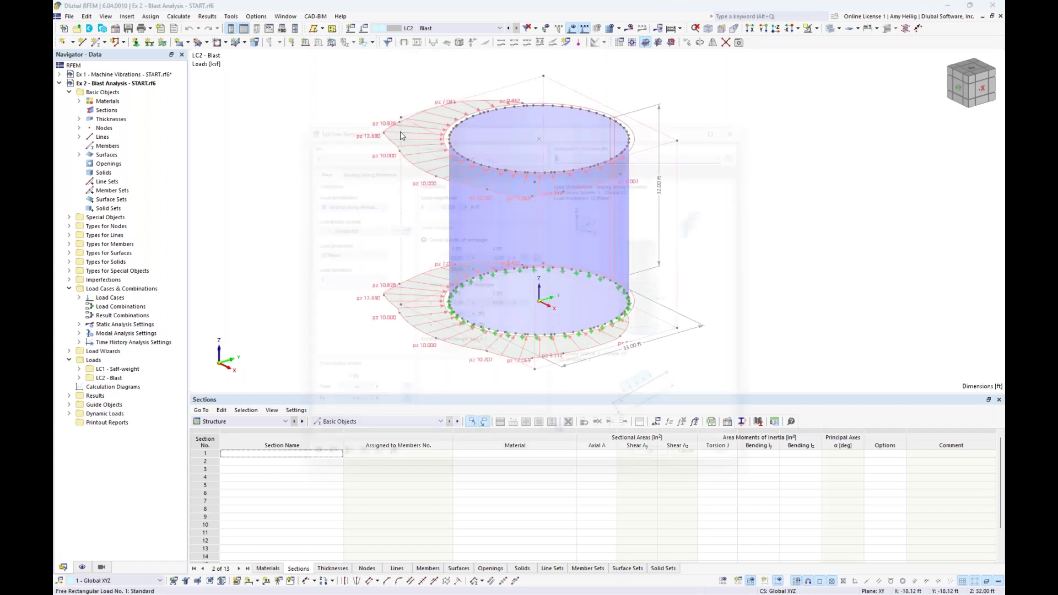
pyautogui.doubleClick(401, 136)
pyautogui.click(336, 197)
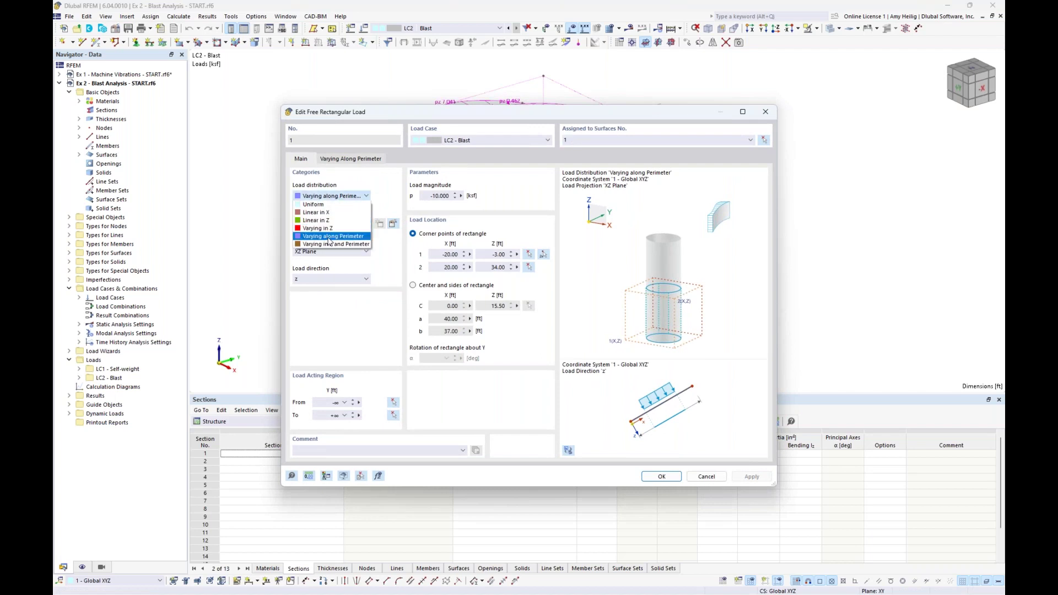
pyautogui.click(392, 204)
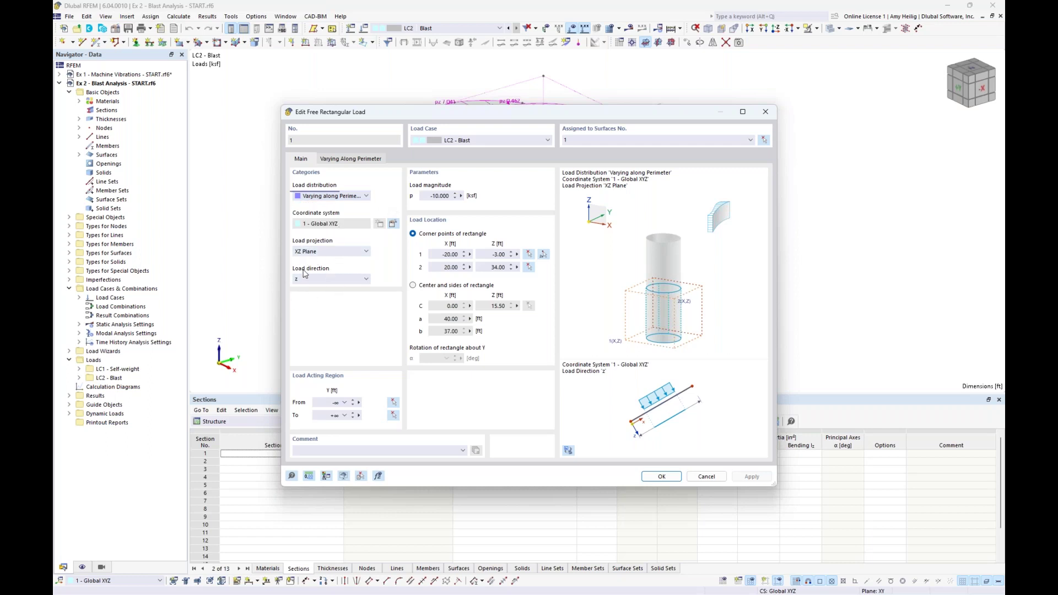
pyautogui.moveTo(477, 117); pyautogui.dragTo(455, 279)
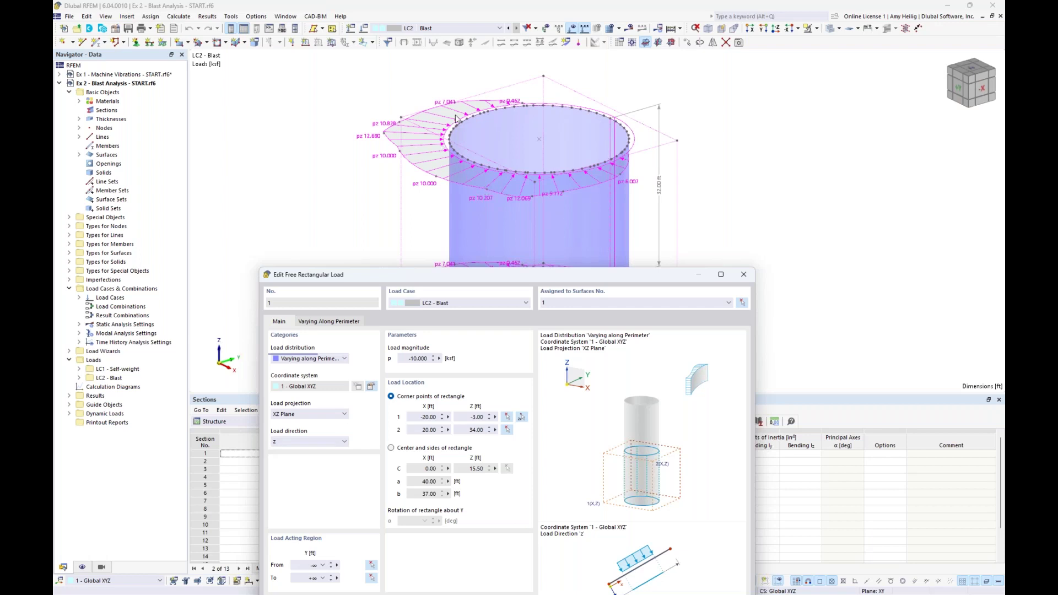
pyautogui.moveTo(424, 280); pyautogui.dragTo(429, 109)
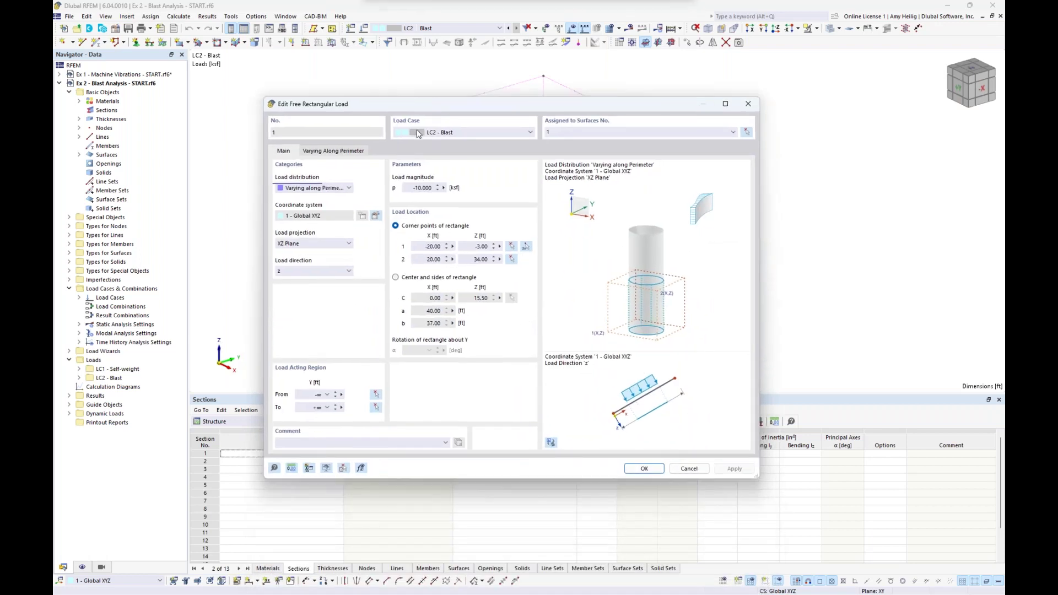
pyautogui.click(411, 188)
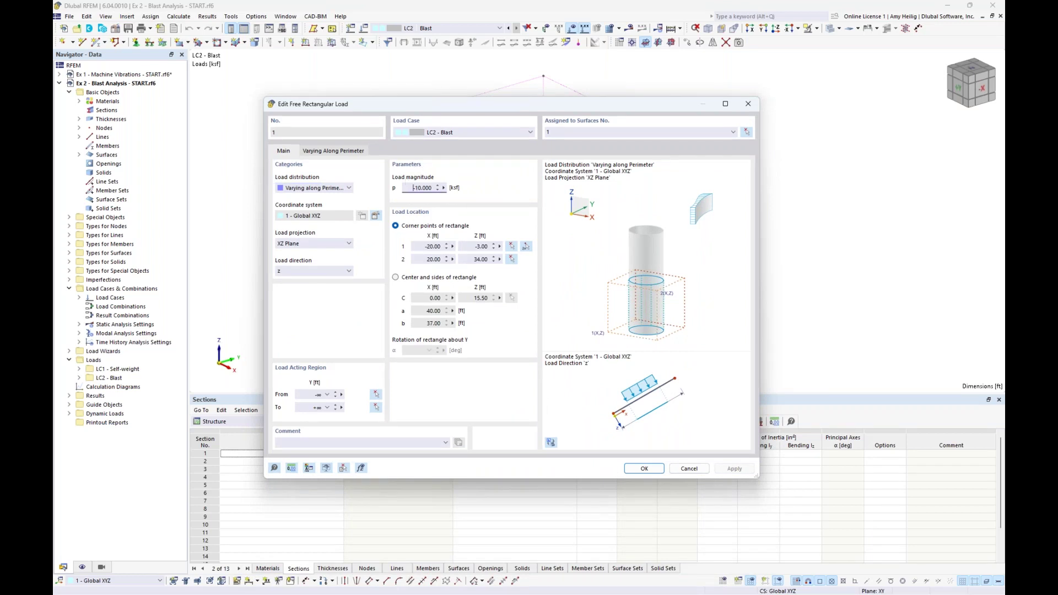
# - Examine the blast load's angles and factors varying along the perimeter, close the load settings, and clear the selection
pyautogui.click(330, 152)
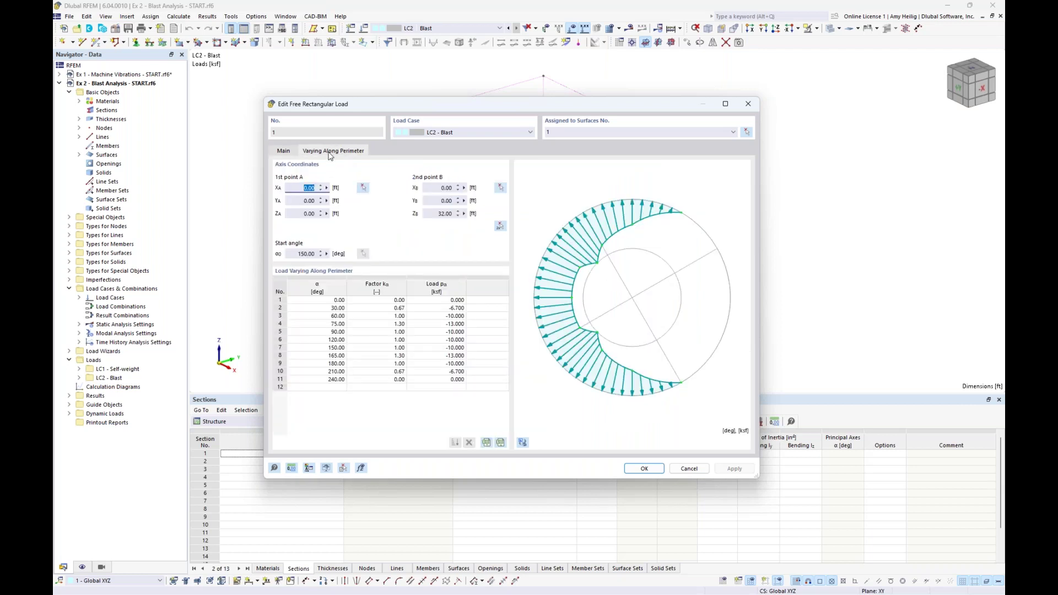
pyautogui.click(310, 307)
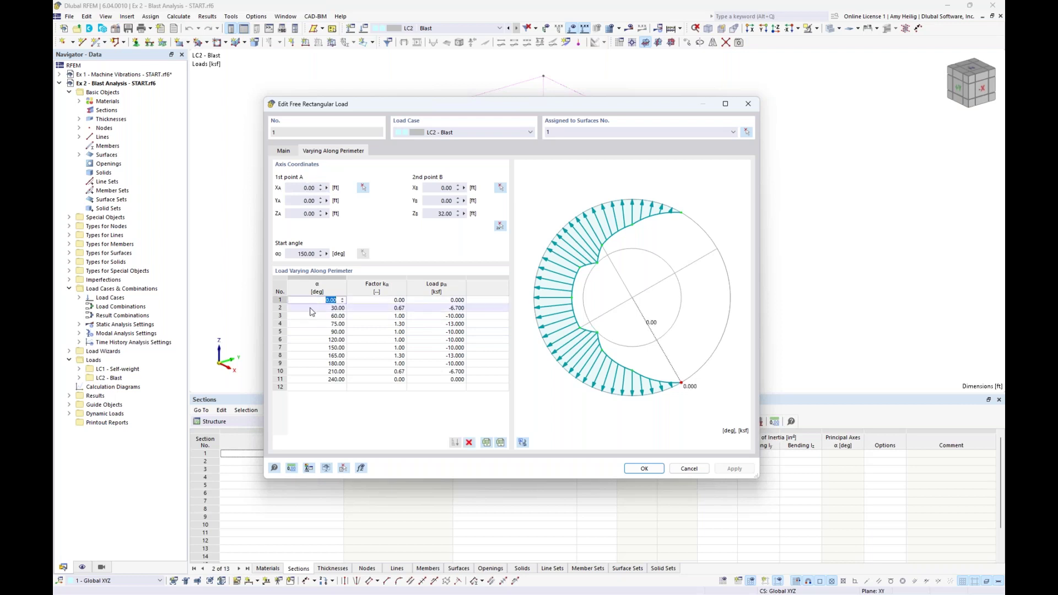
pyautogui.press('Down')
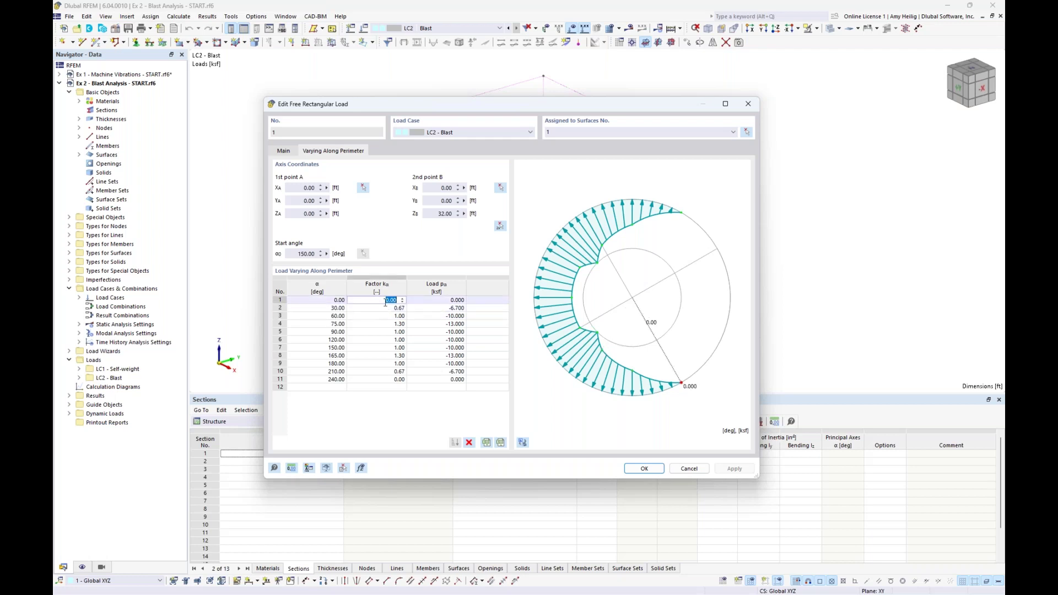
pyautogui.click(387, 308)
pyautogui.click(384, 317)
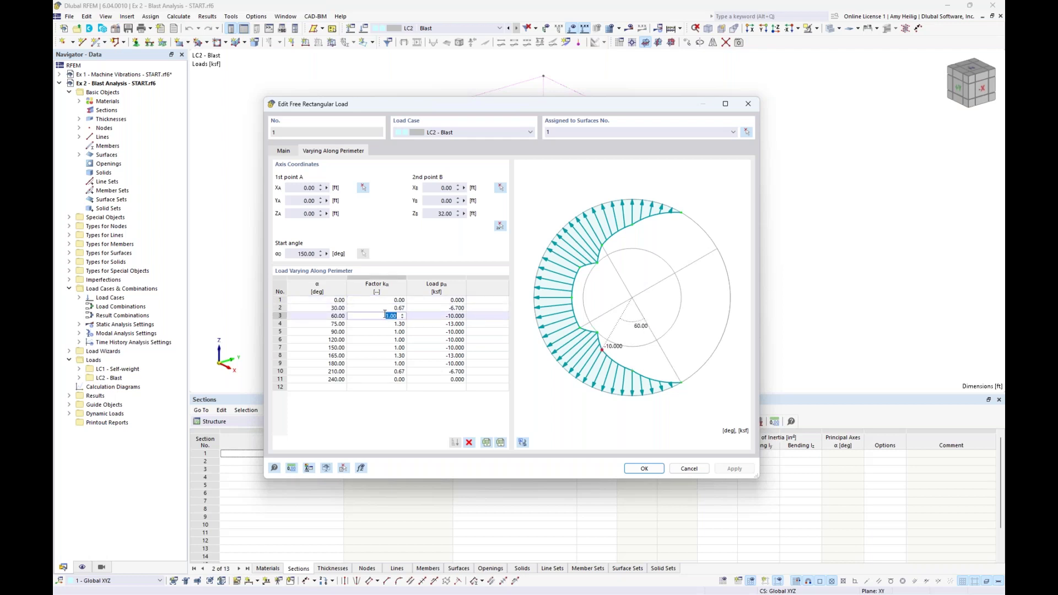
pyautogui.click(288, 154)
pyautogui.click(334, 150)
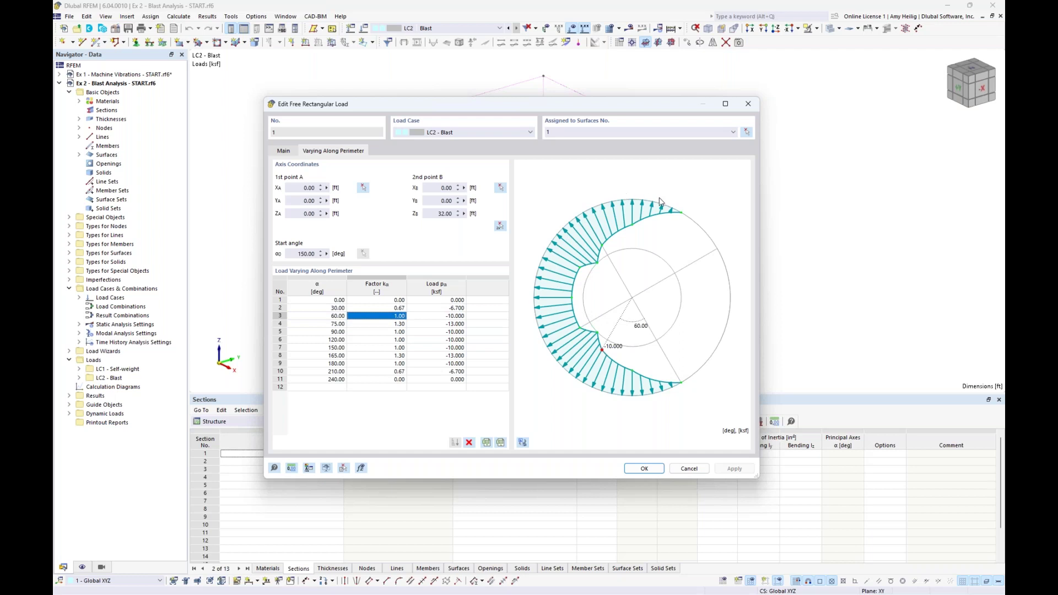
pyautogui.click(639, 469)
pyautogui.click(757, 282)
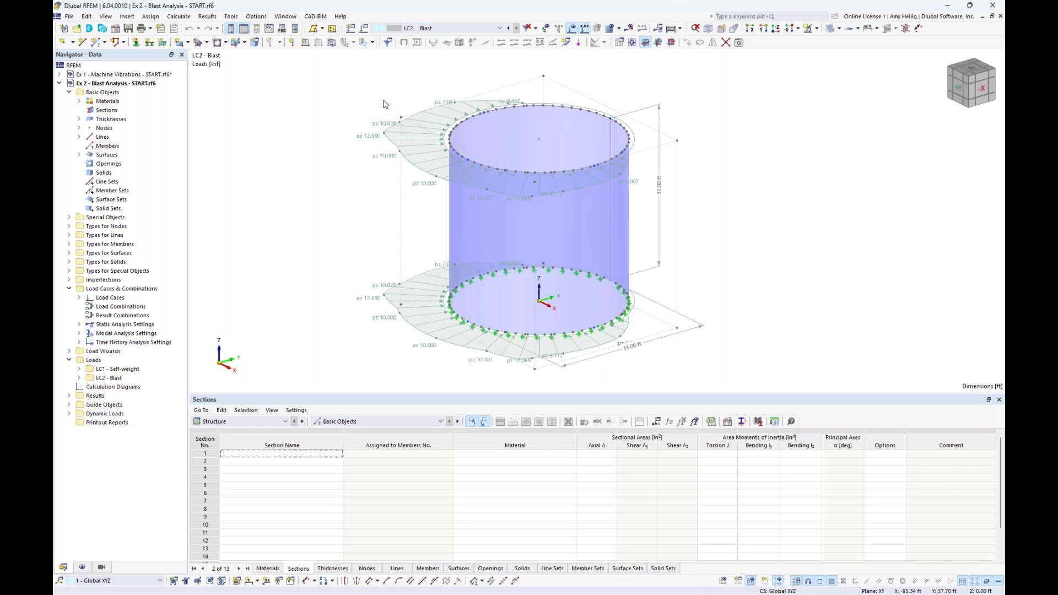
# - Create a new time diagram under the dynamic loads, keeping the User-Defined definition type
pyautogui.click(69, 413)
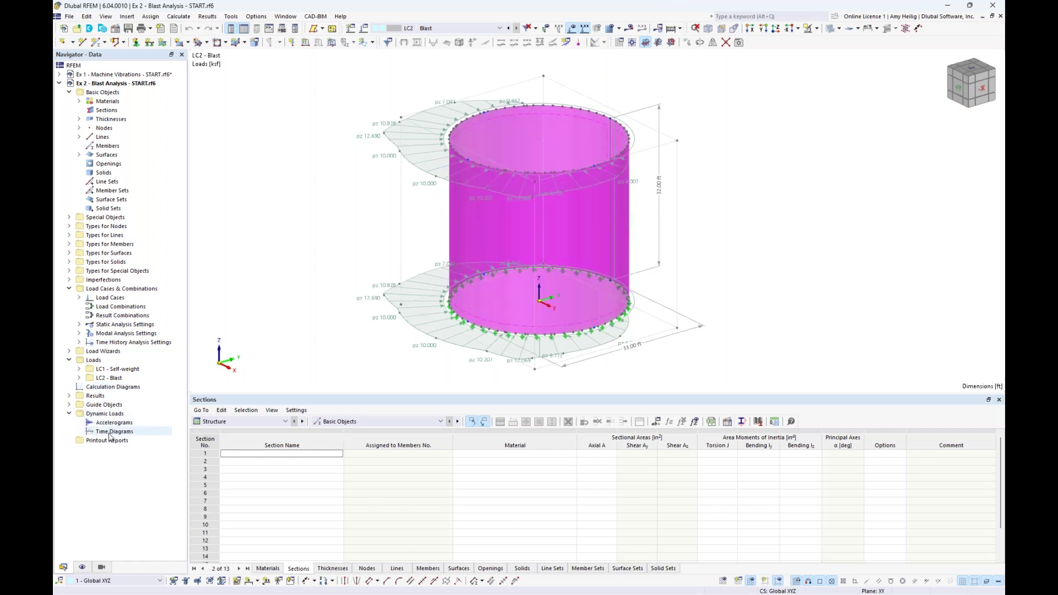
pyautogui.doubleClick(109, 433)
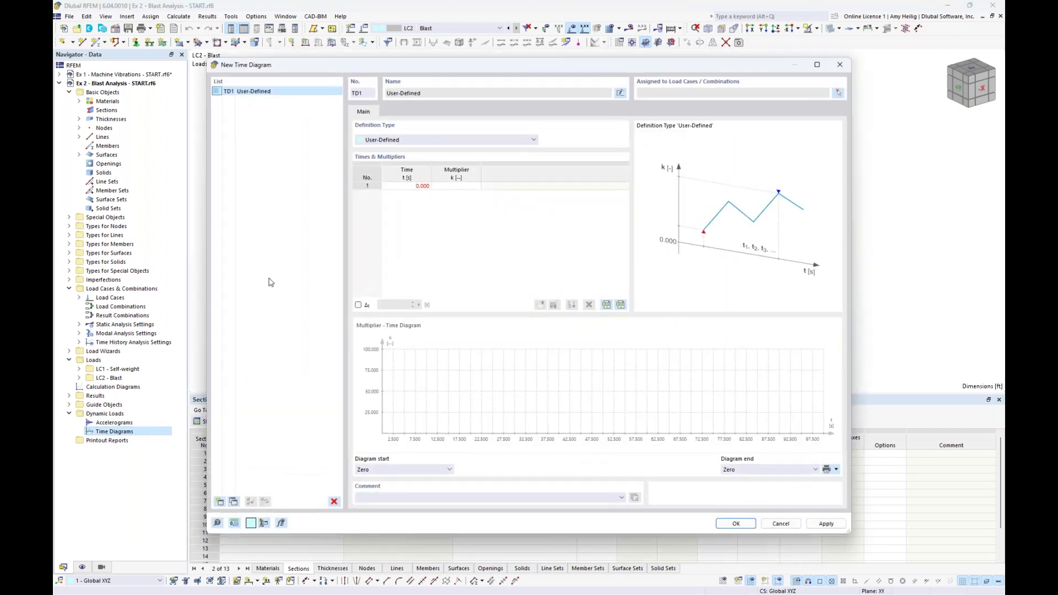
pyautogui.click(424, 139)
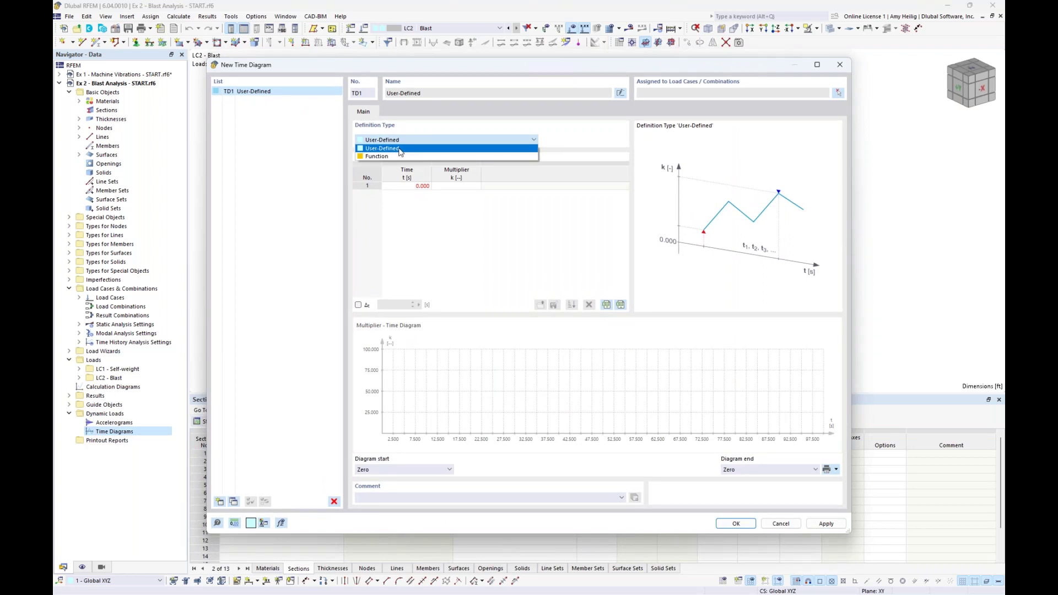
pyautogui.click(455, 122)
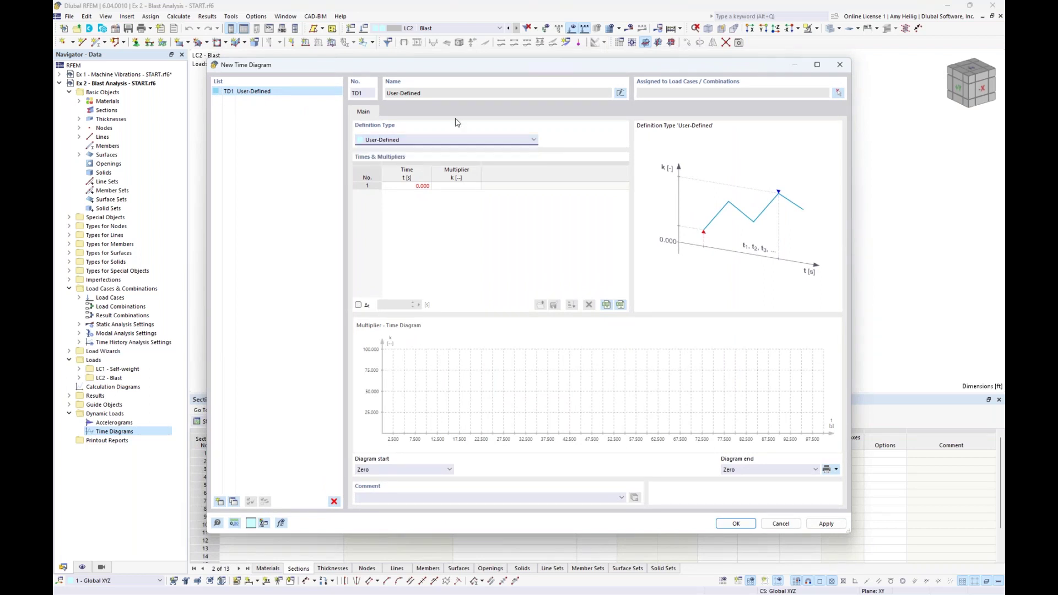
# - Define the time diagram with times 0, 0.15 and 0.3 s and multipliers 0, 1 and 0
pyautogui.click(455, 187)
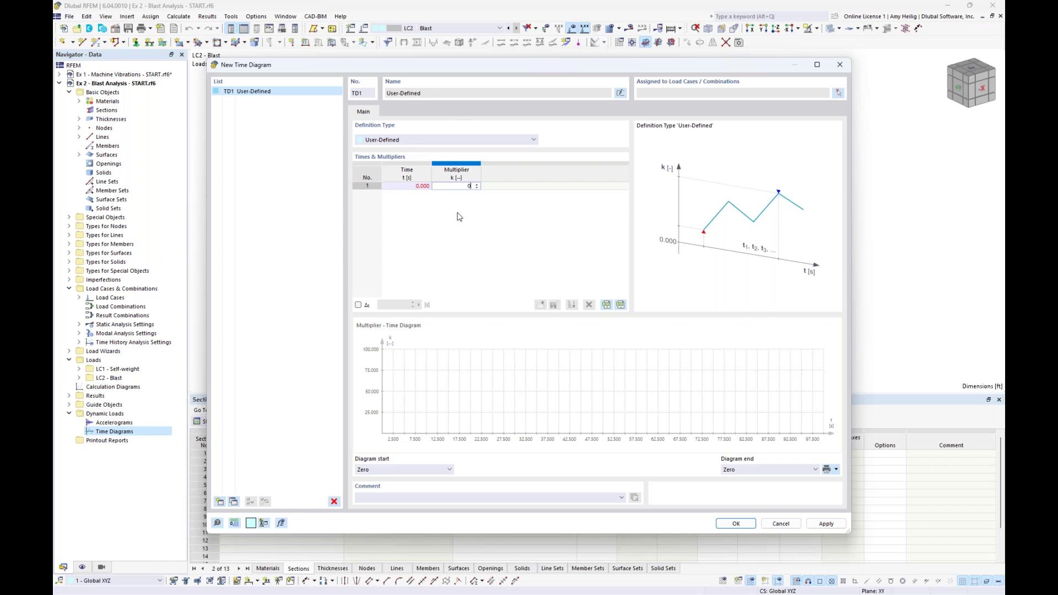
pyautogui.write('0')
pyautogui.press('Return')
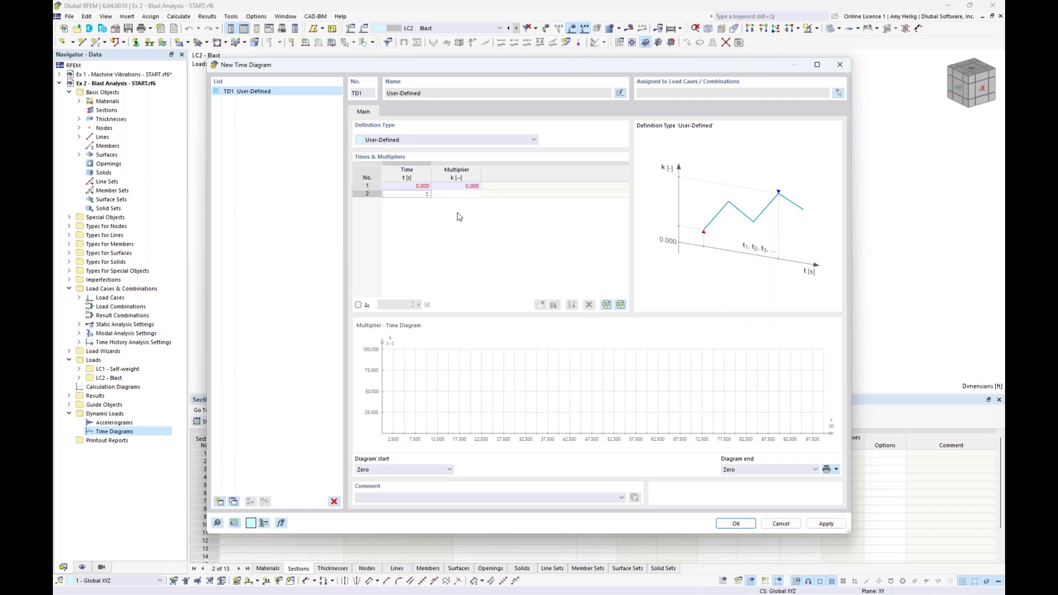
pyautogui.write('0.15')
pyautogui.press('Return')
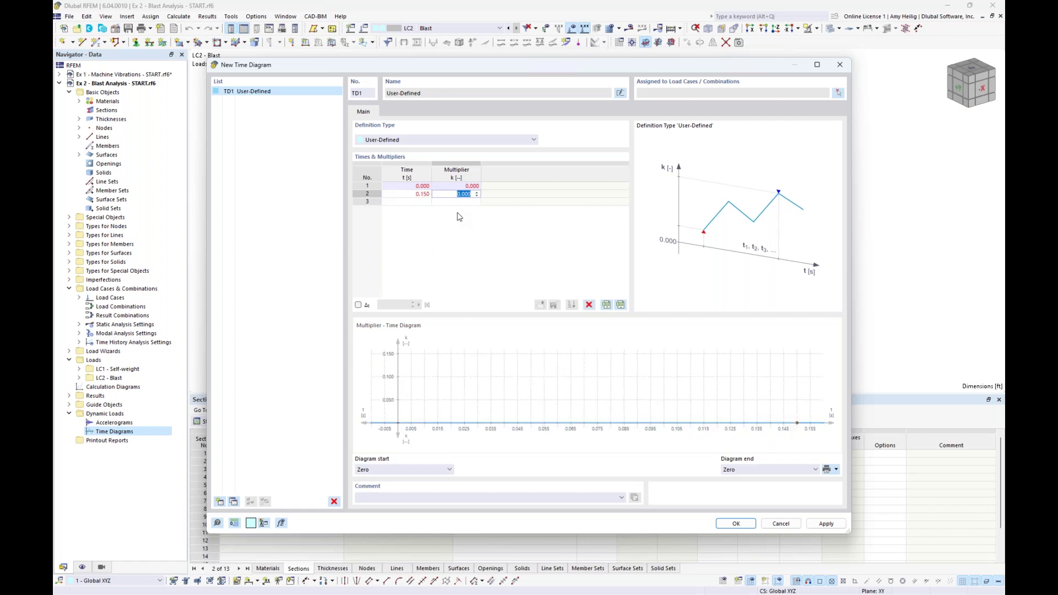
pyautogui.write('1')
pyautogui.press('Return')
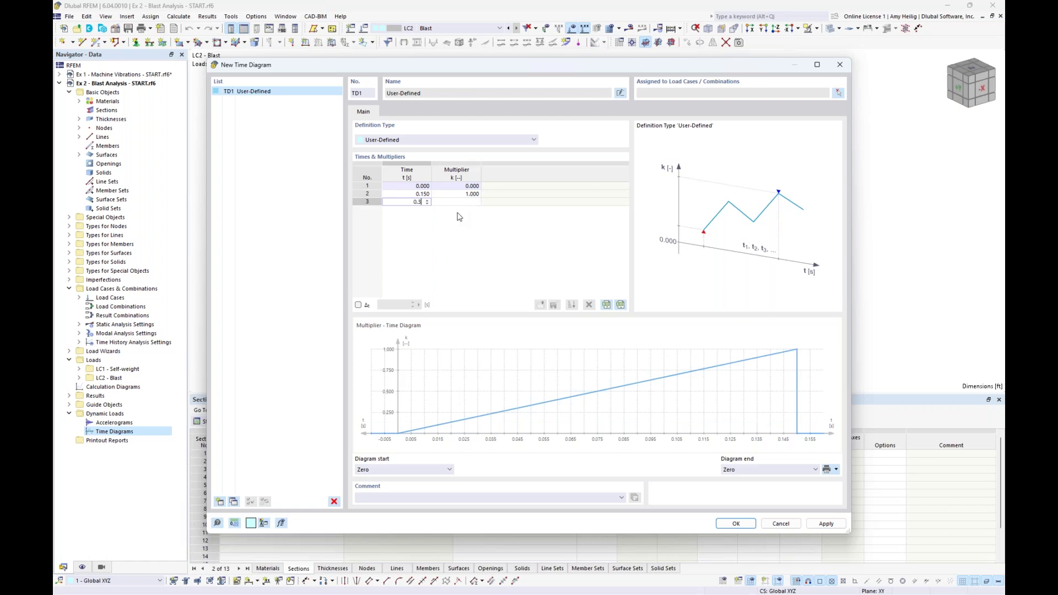
pyautogui.press('Return')
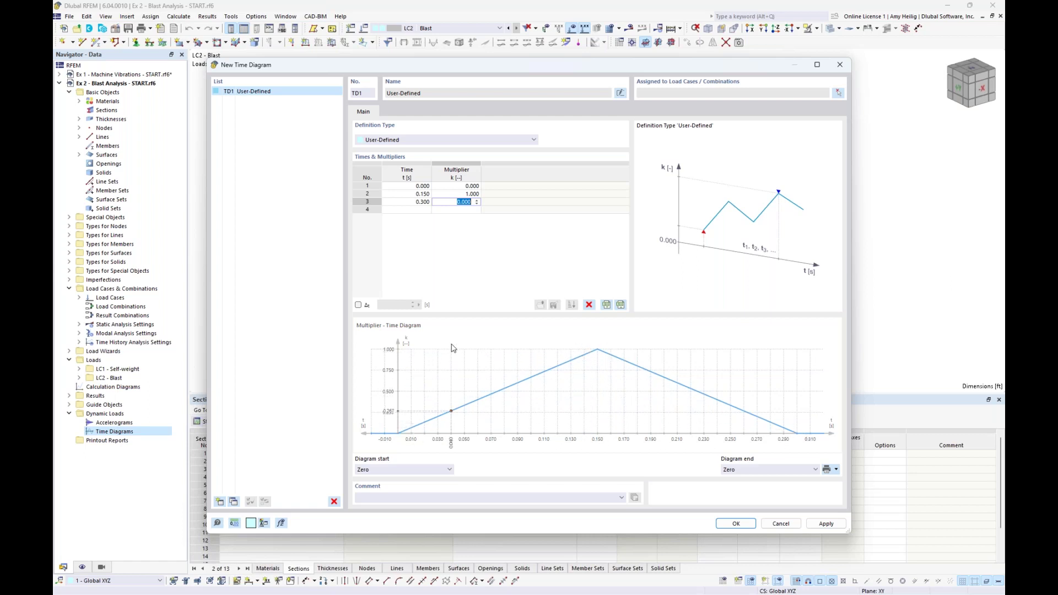
# - Accept the new user-defined time diagram and expand the time diagrams under the dynamic loads to list it
pyautogui.moveTo(504, 67)
pyautogui.mouseDown()
pyautogui.moveTo(501, 296)
pyautogui.moveTo(494, 56)
pyautogui.mouseUp()
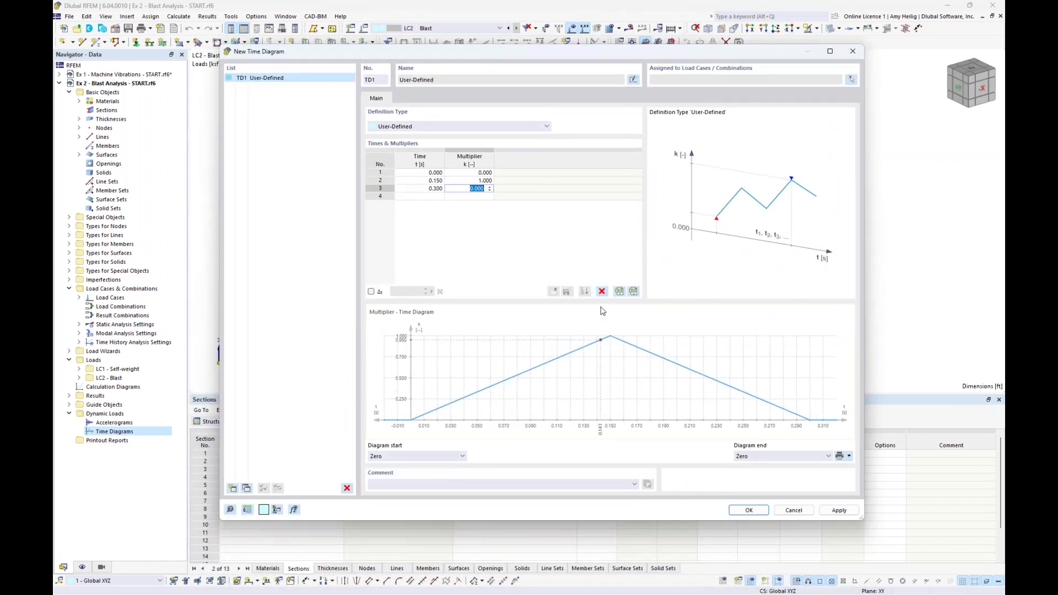
pyautogui.click(559, 237)
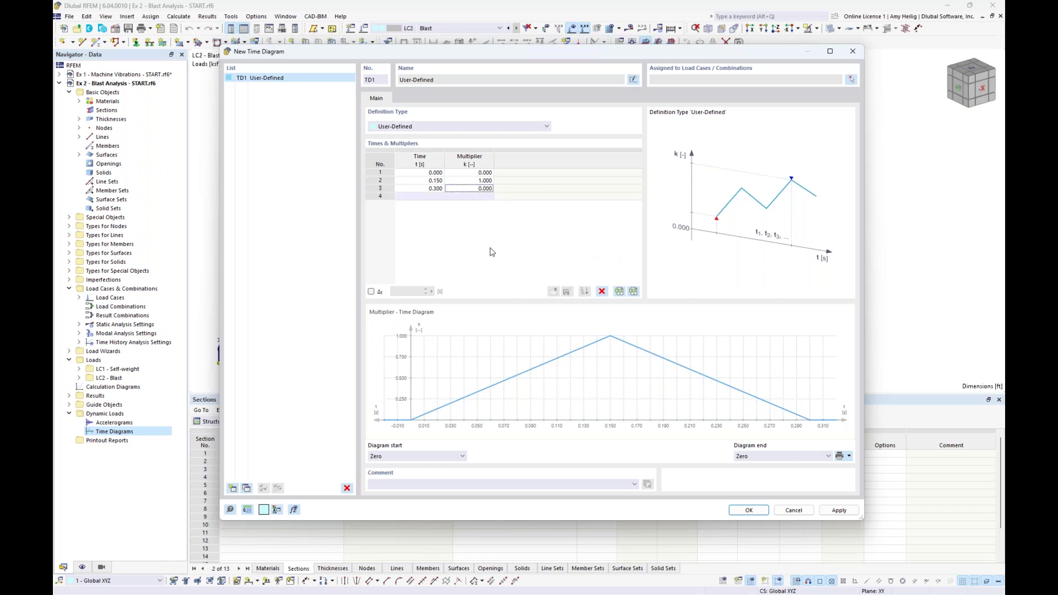
pyautogui.click(747, 510)
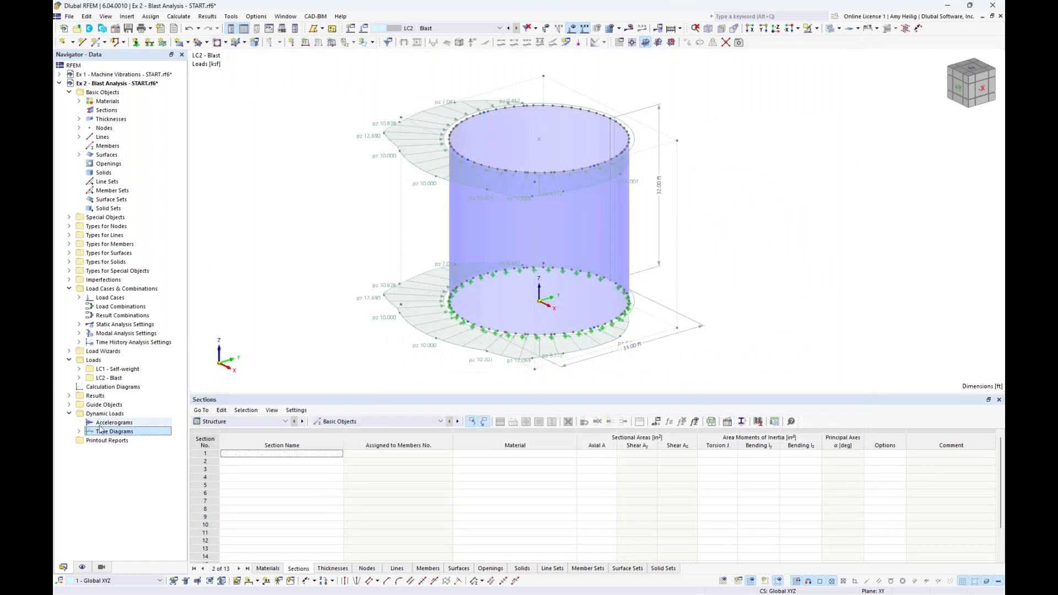
pyautogui.click(79, 431)
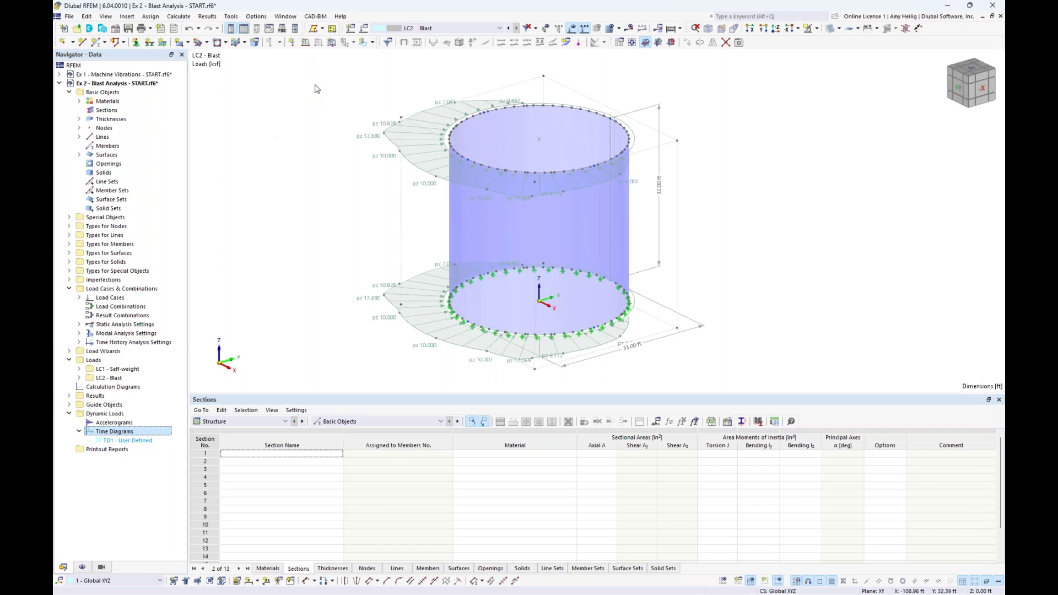
# - Create a load combination named Blast THA with the analysis type Time History Analysis | Time Diagram
pyautogui.click(365, 30)
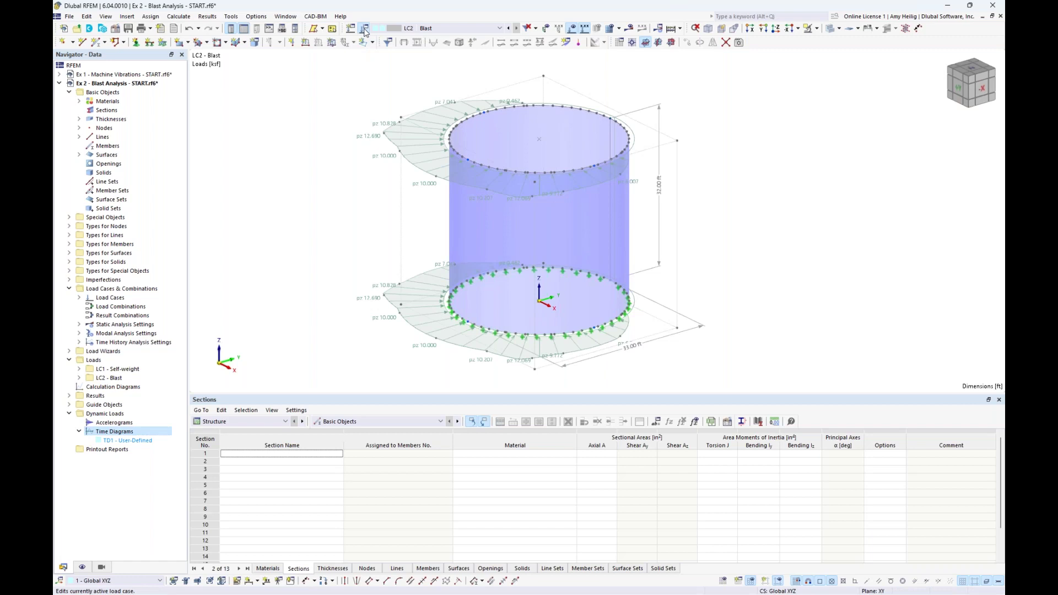
pyautogui.click(364, 29)
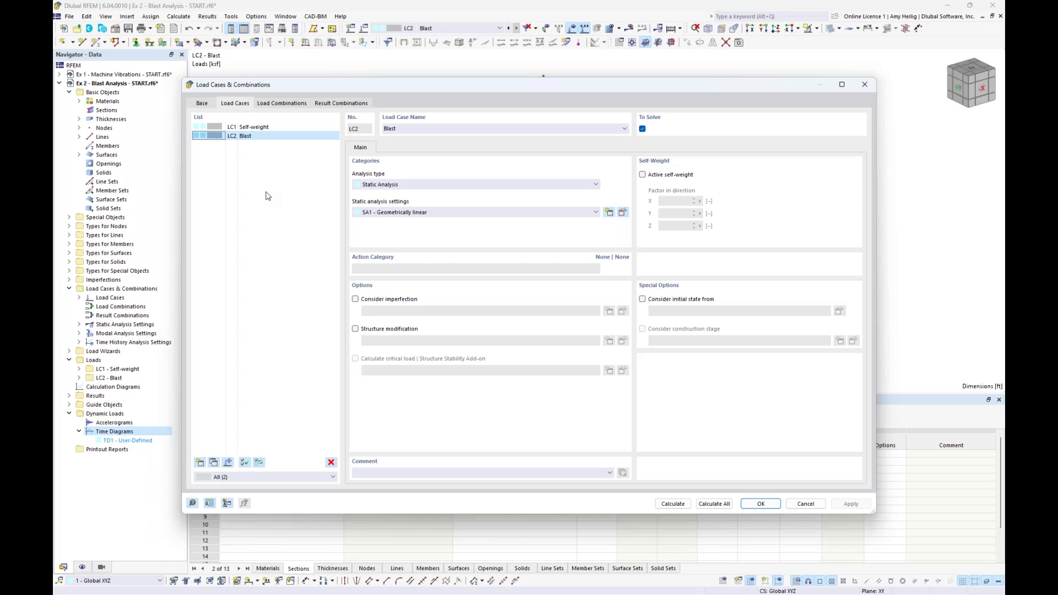
pyautogui.click(282, 105)
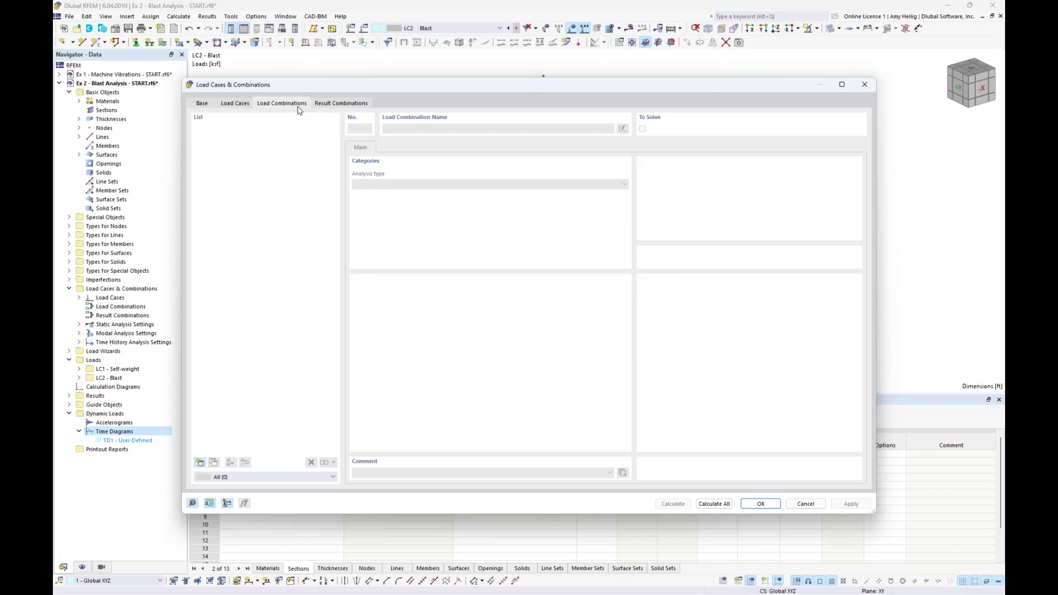
pyautogui.click(200, 462)
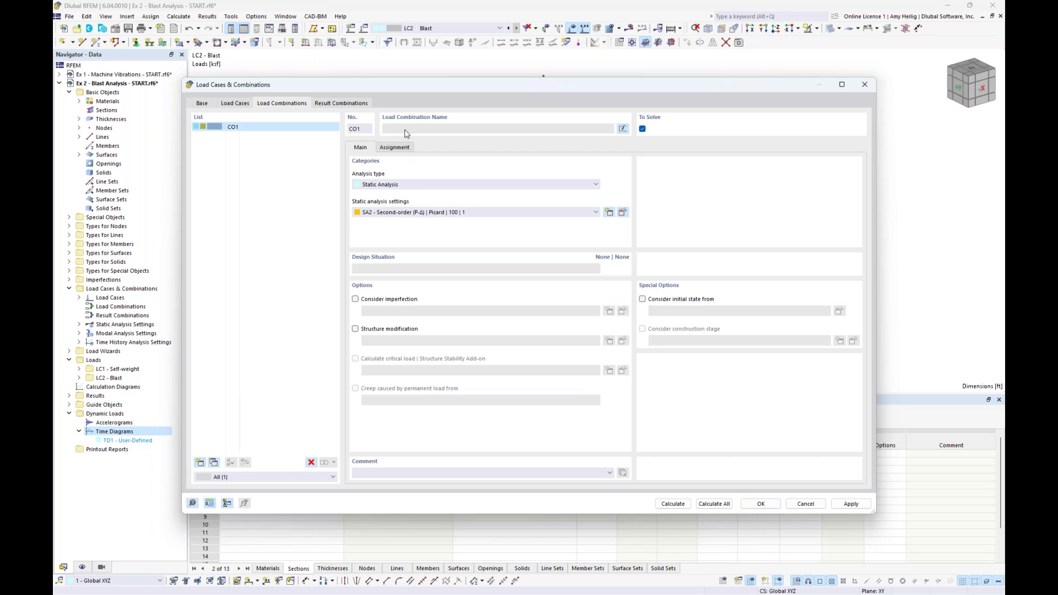
pyautogui.click(621, 130)
pyautogui.write('THA')
pyautogui.click(437, 184)
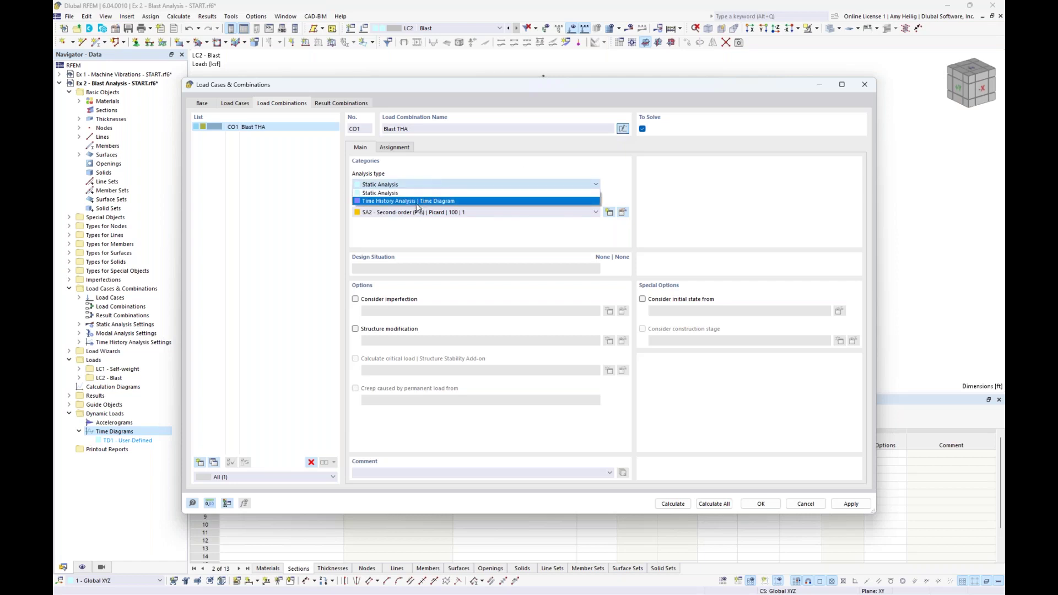
pyautogui.click(416, 202)
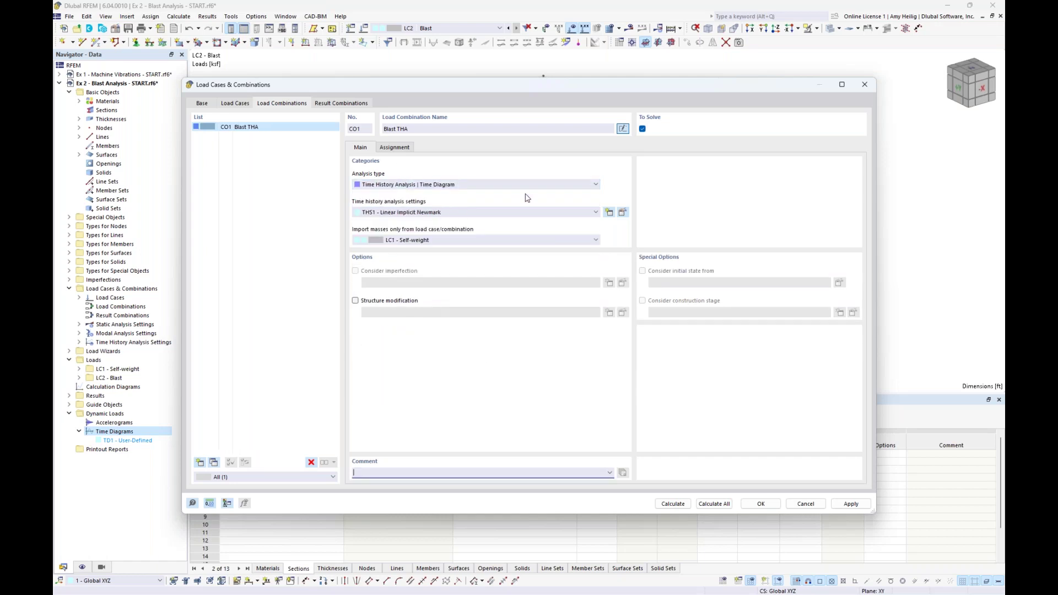
# - Keep the Linear Implicit Newmark method, set the maximum time to 1.0 s, and split the saved time steps by 10
pyautogui.click(623, 214)
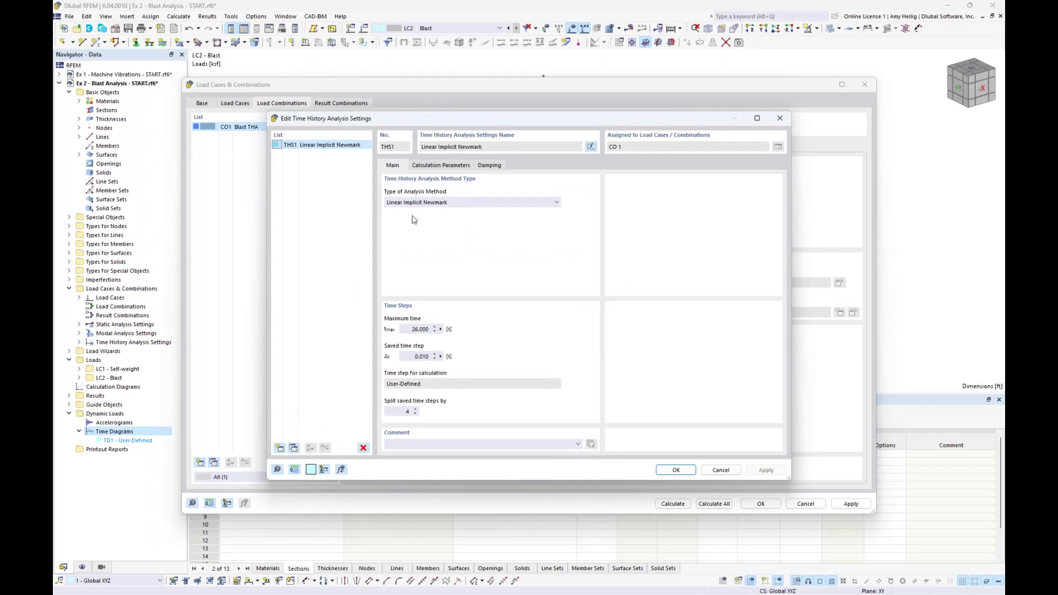
pyautogui.click(428, 205)
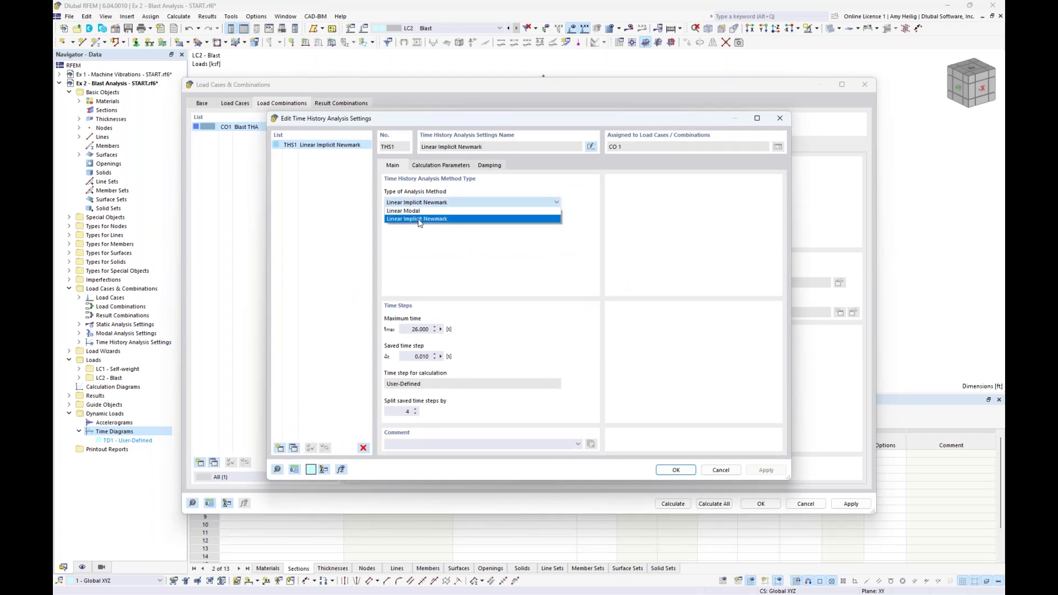
pyautogui.click(452, 238)
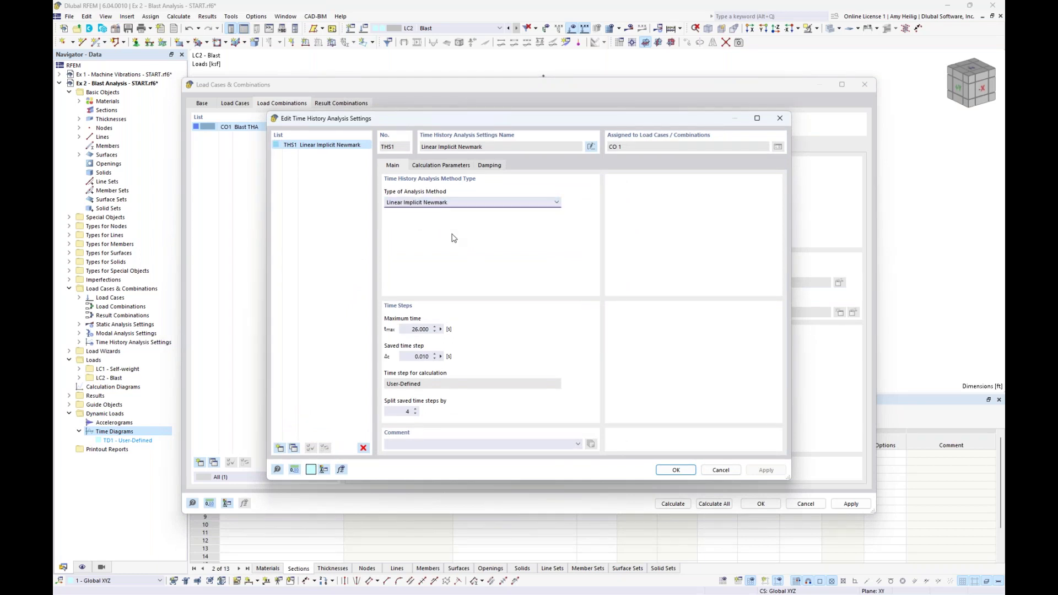
pyautogui.doubleClick(420, 329)
pyautogui.write('1.0')
pyautogui.click(395, 411)
pyautogui.write('10')
# - Set the mass matrix type to Consistent, review the Rayleigh damping parameters, and accept the time history analysis settings
pyautogui.click(440, 165)
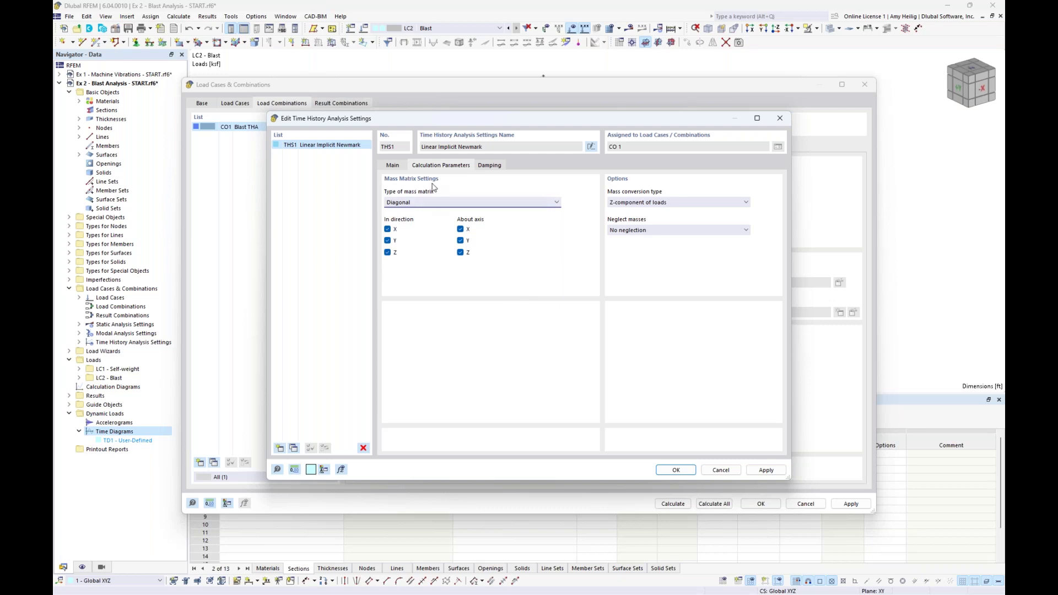
pyautogui.click(434, 204)
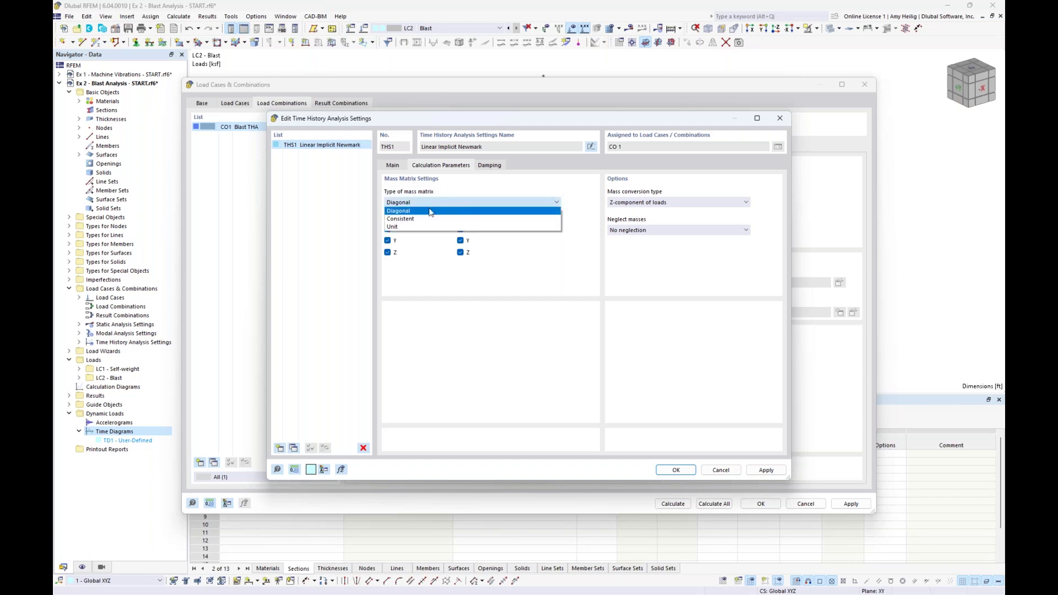
pyautogui.click(423, 220)
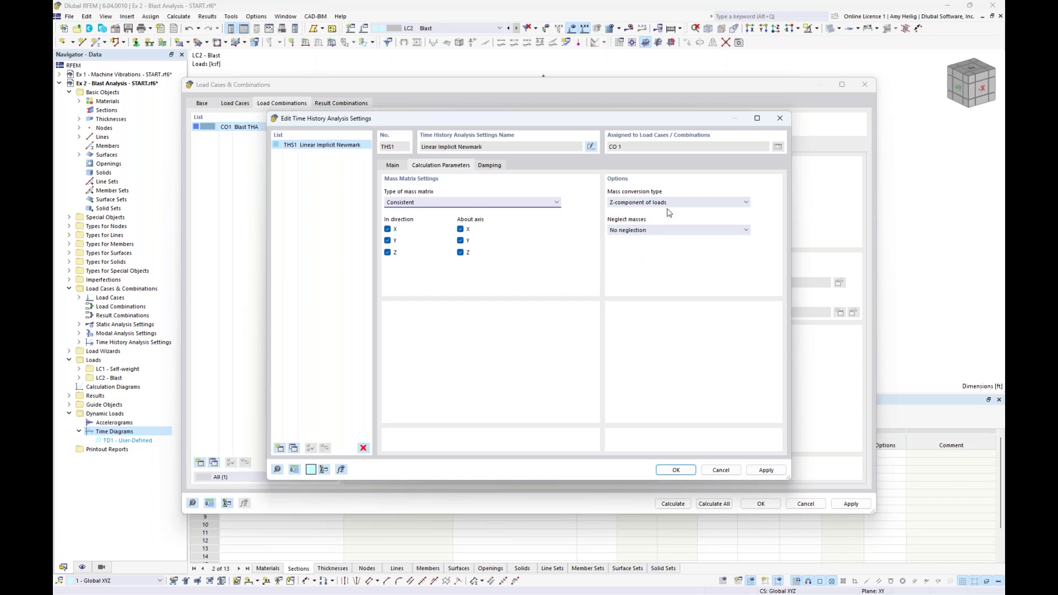
pyautogui.click(497, 168)
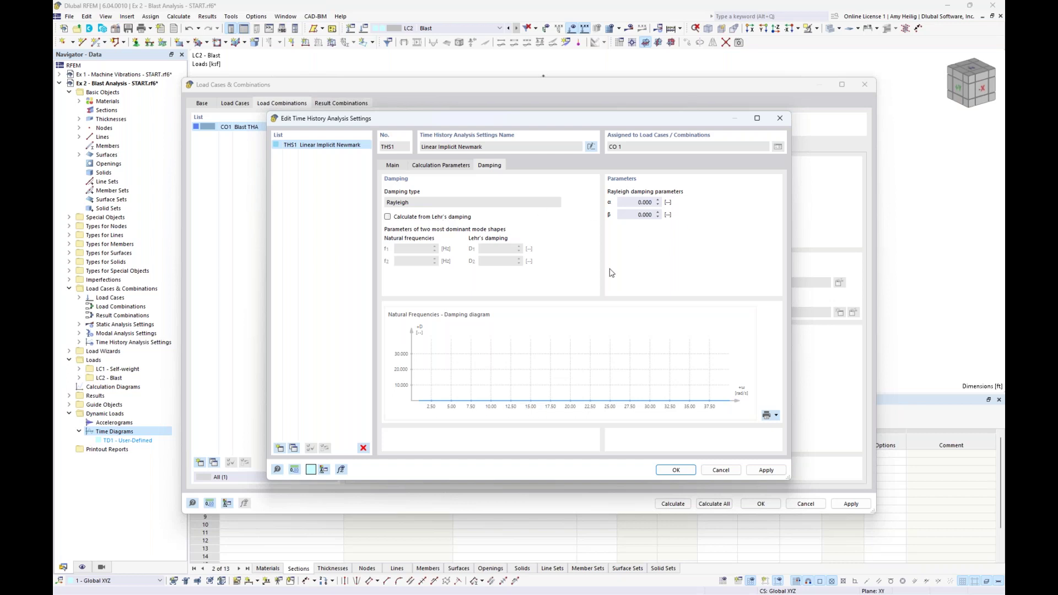
pyautogui.click(676, 470)
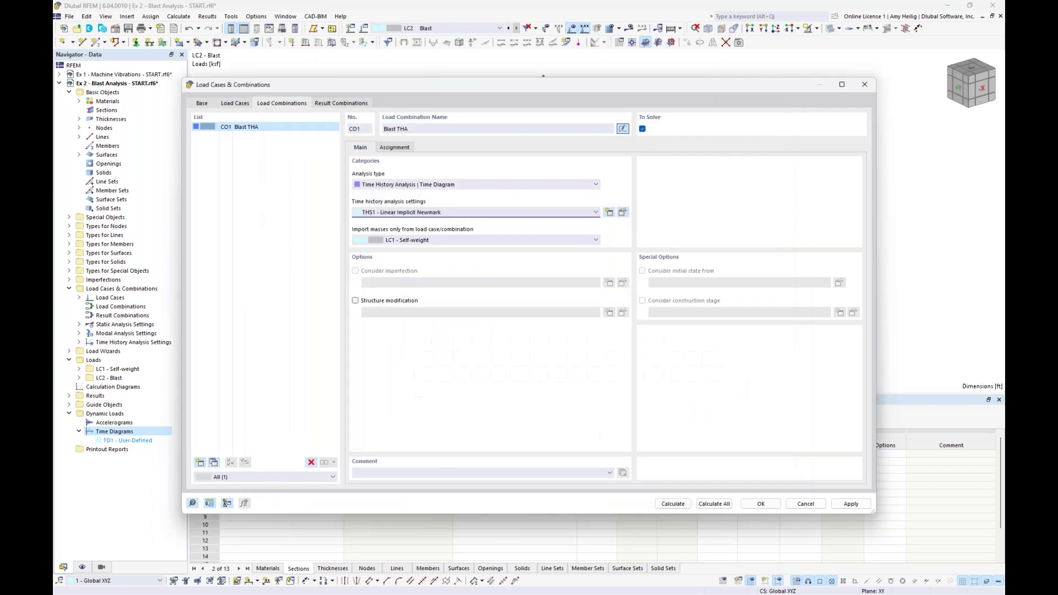
# - Import the masses from LC1 - Self-weight and assign load case LC2 Blast to the combination
pyautogui.click(471, 243)
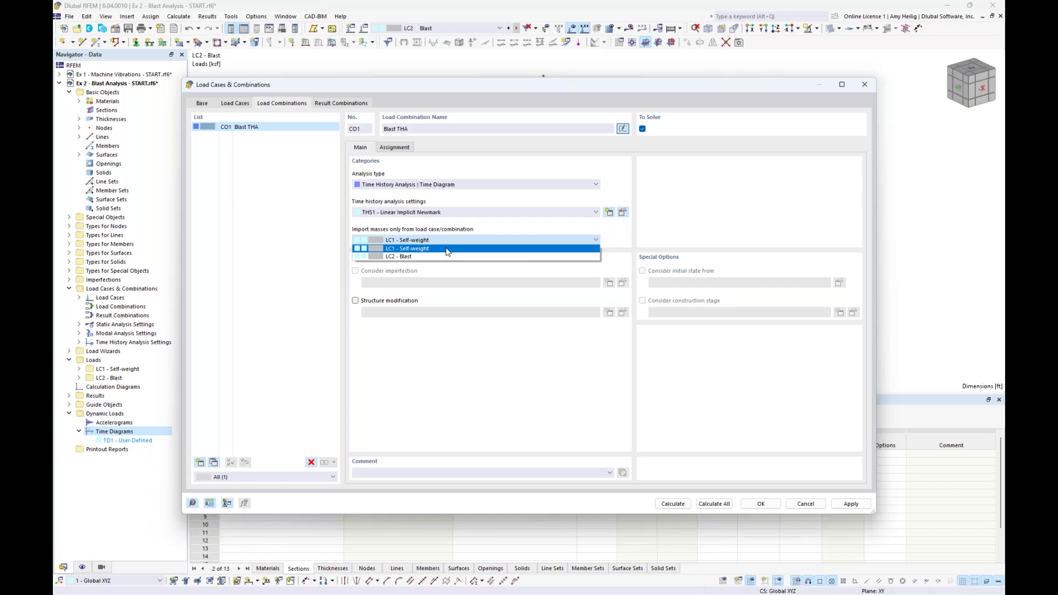
pyautogui.click(446, 248)
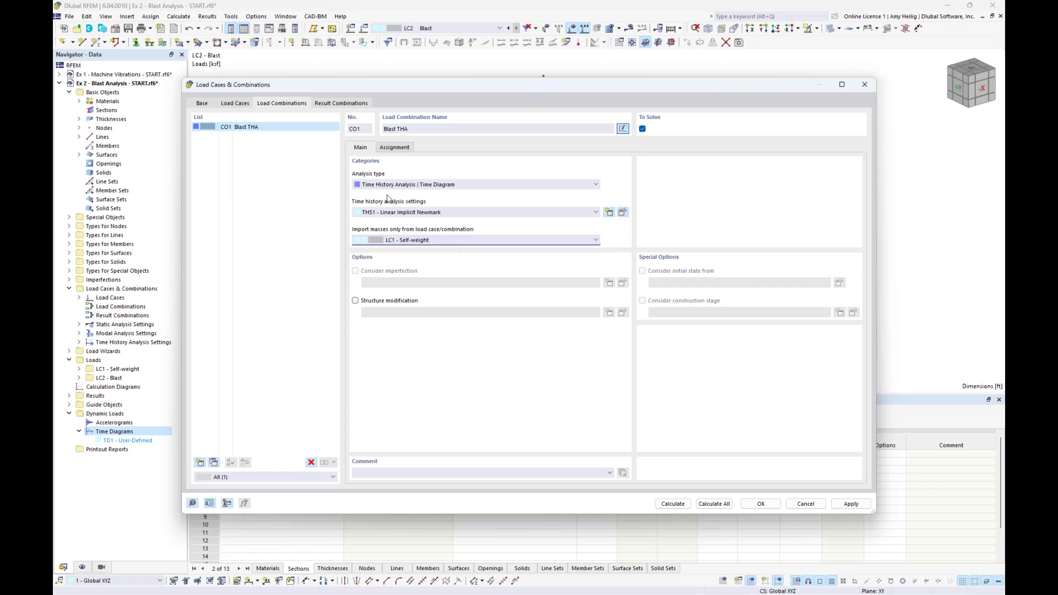
pyautogui.click(396, 149)
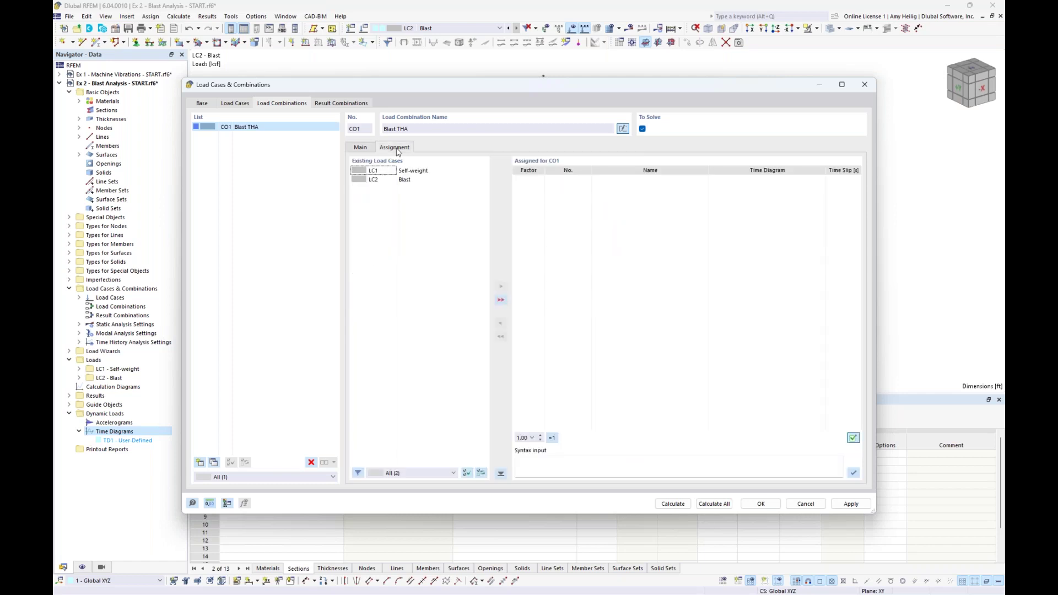
pyautogui.doubleClick(403, 181)
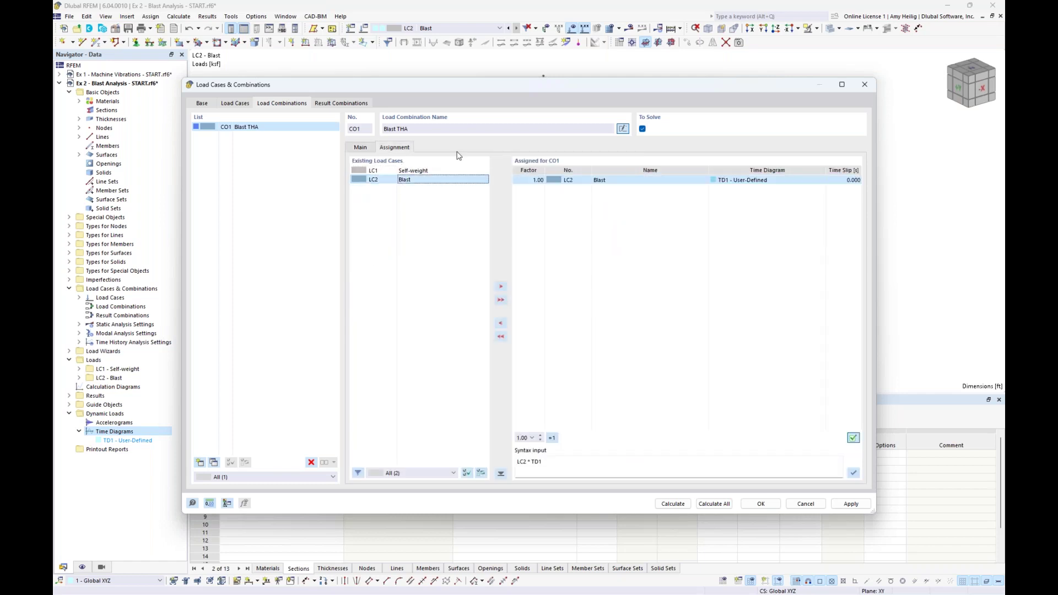
pyautogui.moveTo(478, 92); pyautogui.dragTo(463, 333)
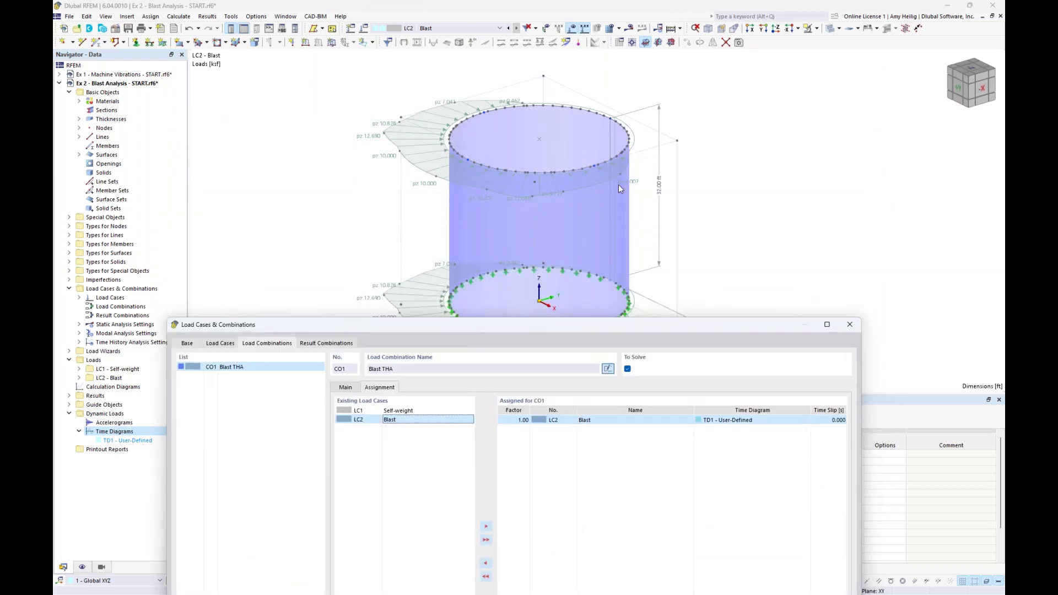
pyautogui.moveTo(590, 325); pyautogui.dragTo(605, 83)
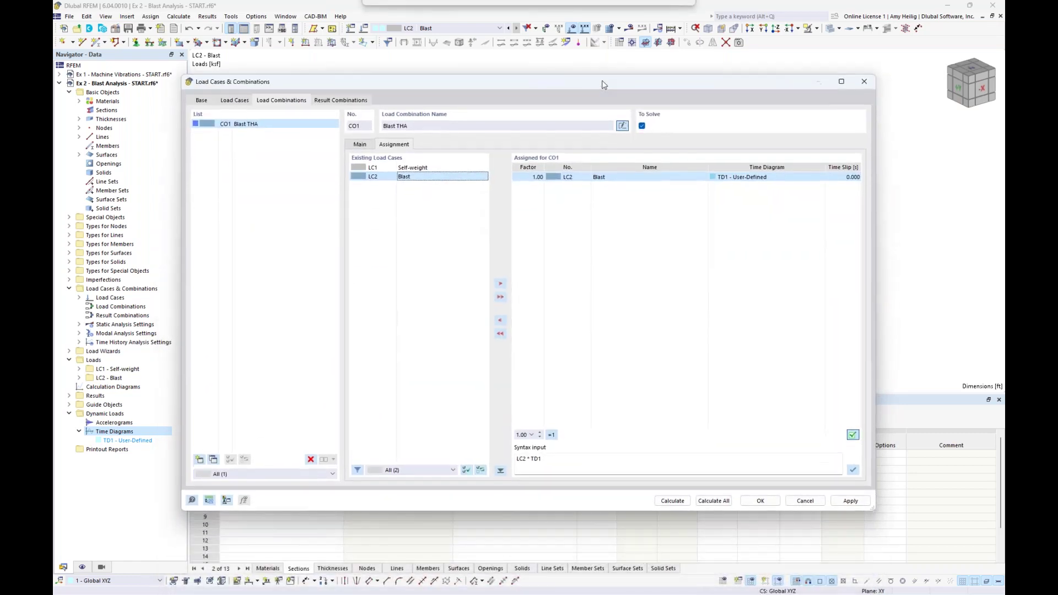
# - Use time diagram TD1 - User-Defined for the assigned blast load case and calculate the combination
pyautogui.click(771, 178)
pyautogui.click(821, 177)
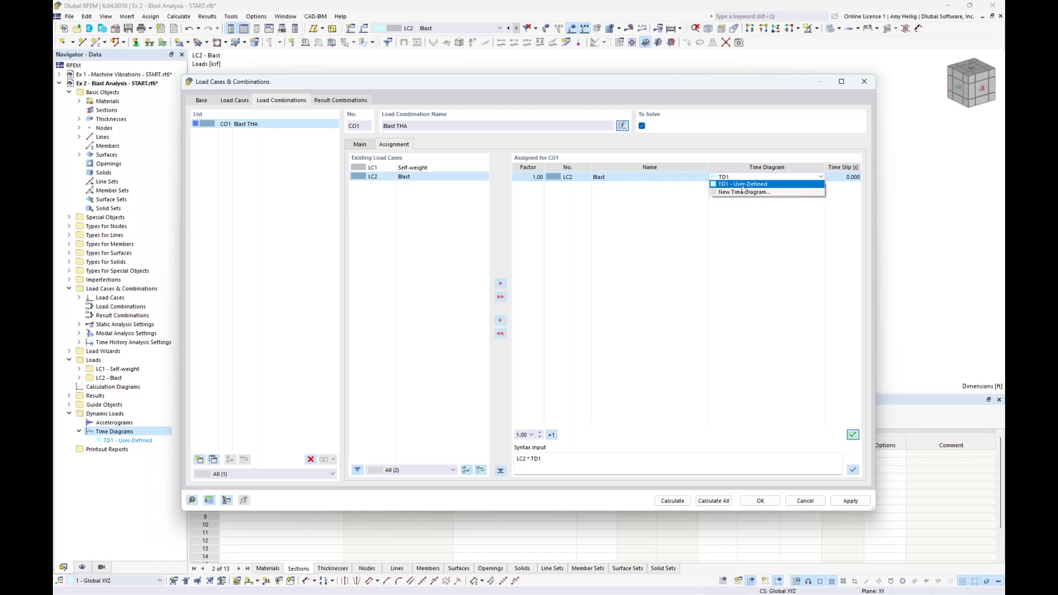
pyautogui.click(750, 185)
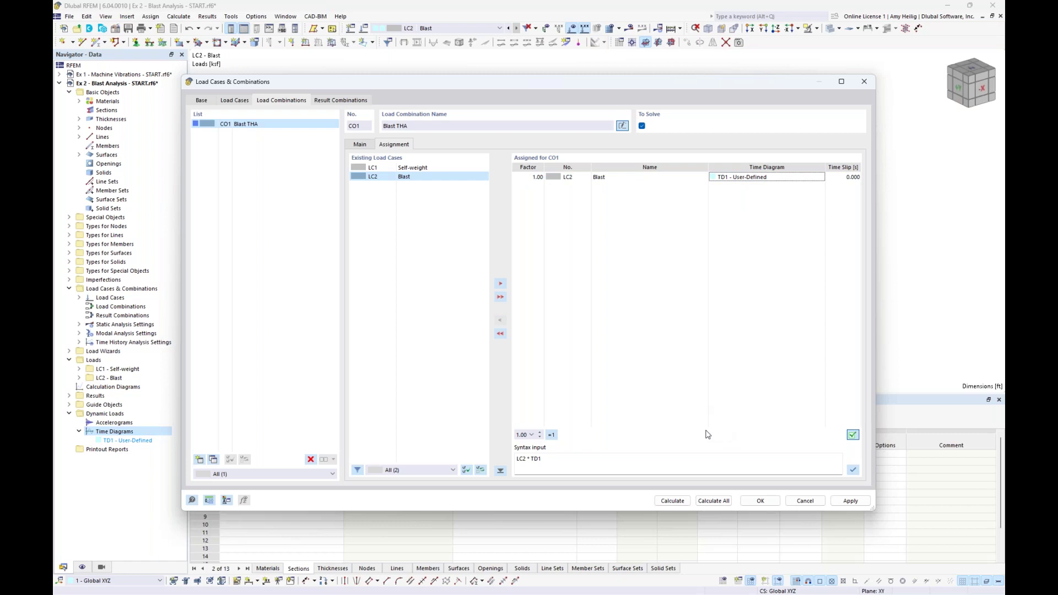
pyautogui.click(672, 500)
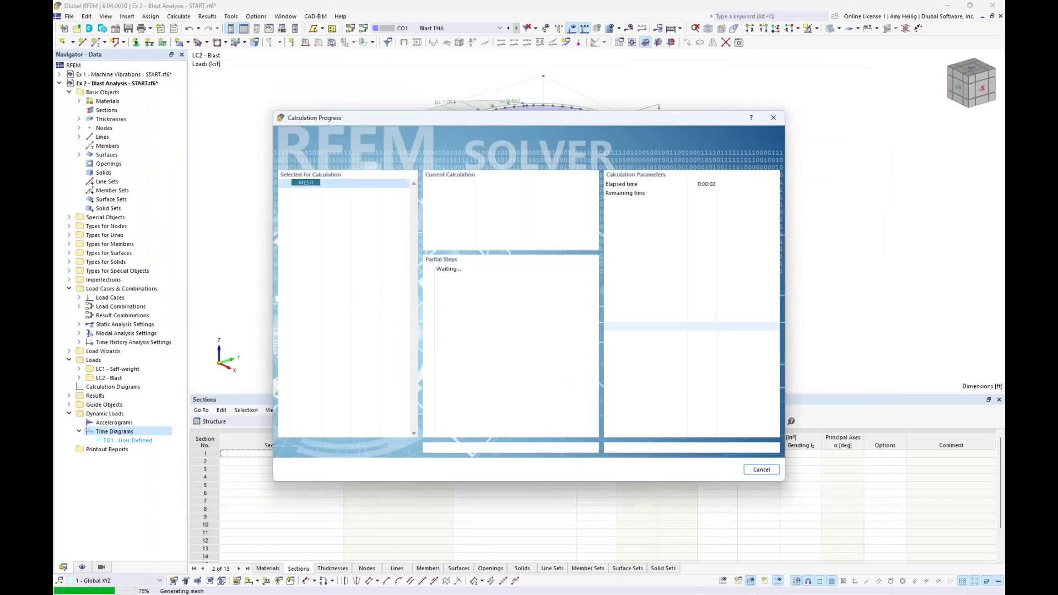
pyautogui.moveTo(613, 121)
pyautogui.mouseDown()
pyautogui.moveTo(628, 254)
pyautogui.moveTo(613, 78)
pyautogui.moveTo(614, 107)
pyautogui.mouseUp()
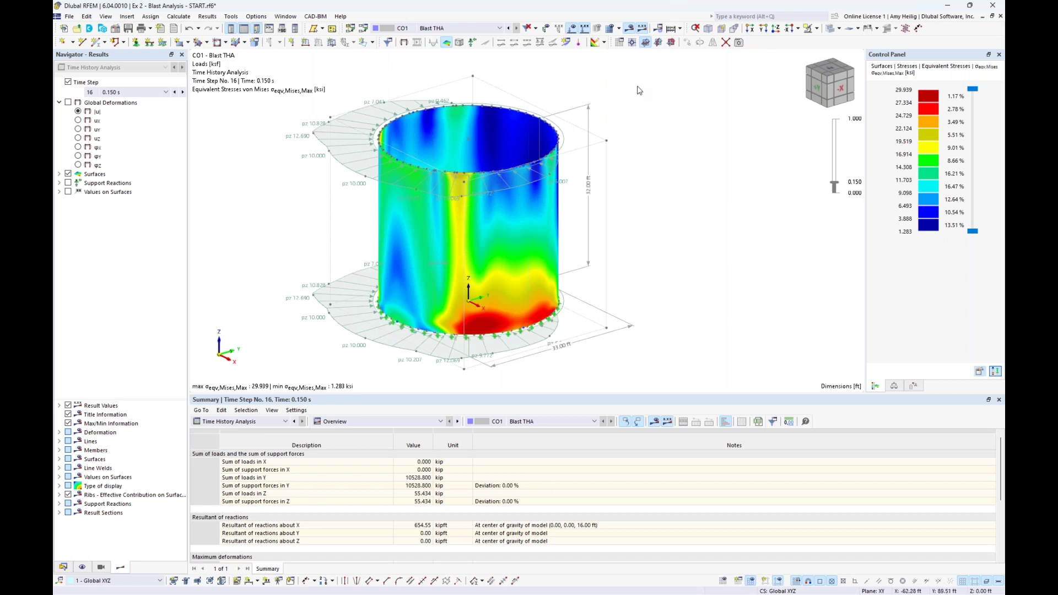
# - Display the tank's global deformations |u| with the loads hidden and the transparent model display turned off
pyautogui.moveTo(648, 144); pyautogui.dragTo(682, 139, button='middle')
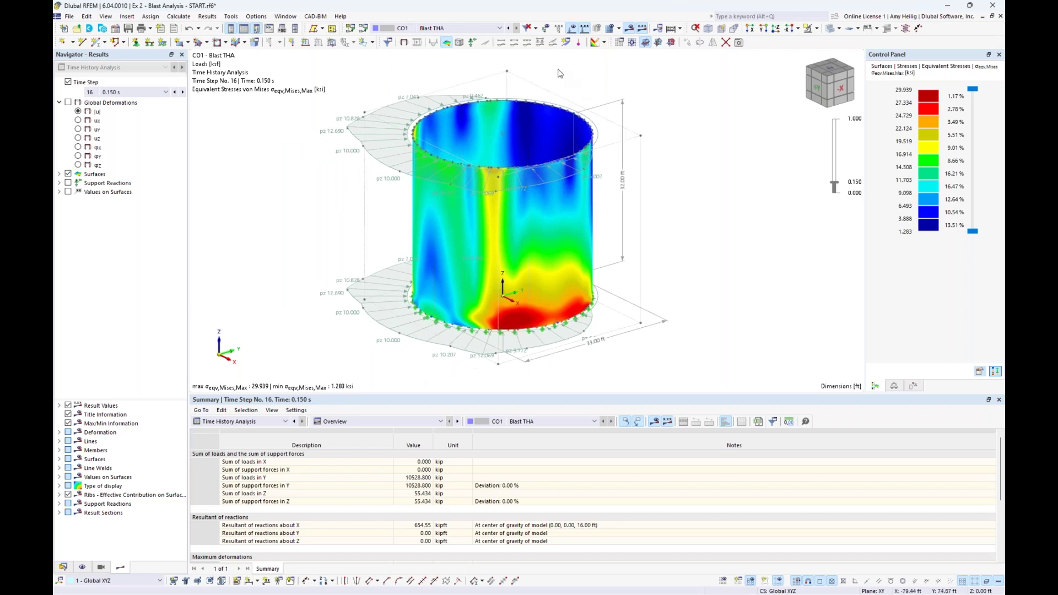
pyautogui.click(573, 29)
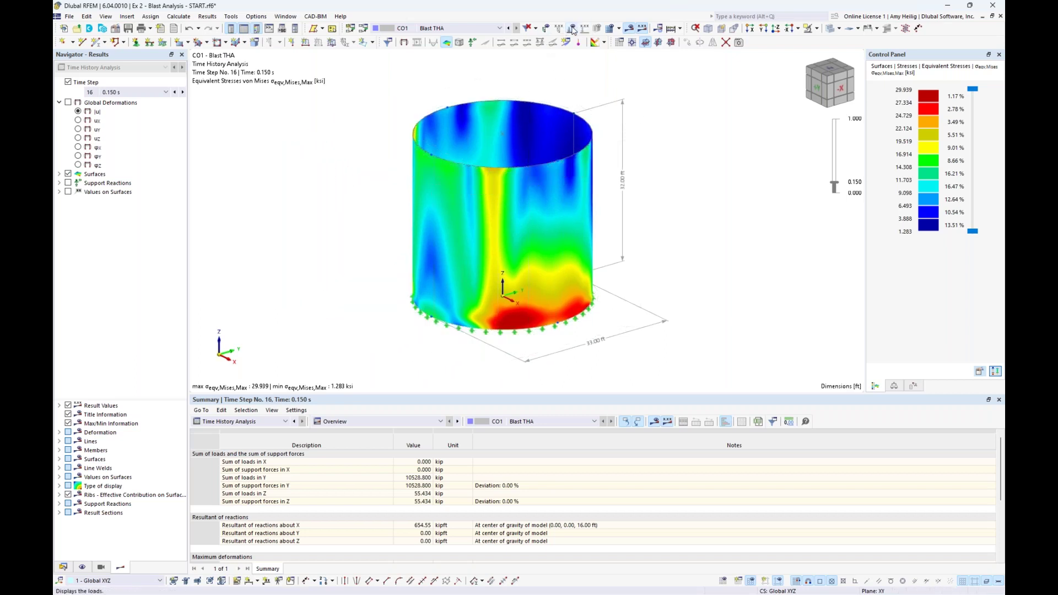
pyautogui.click(69, 103)
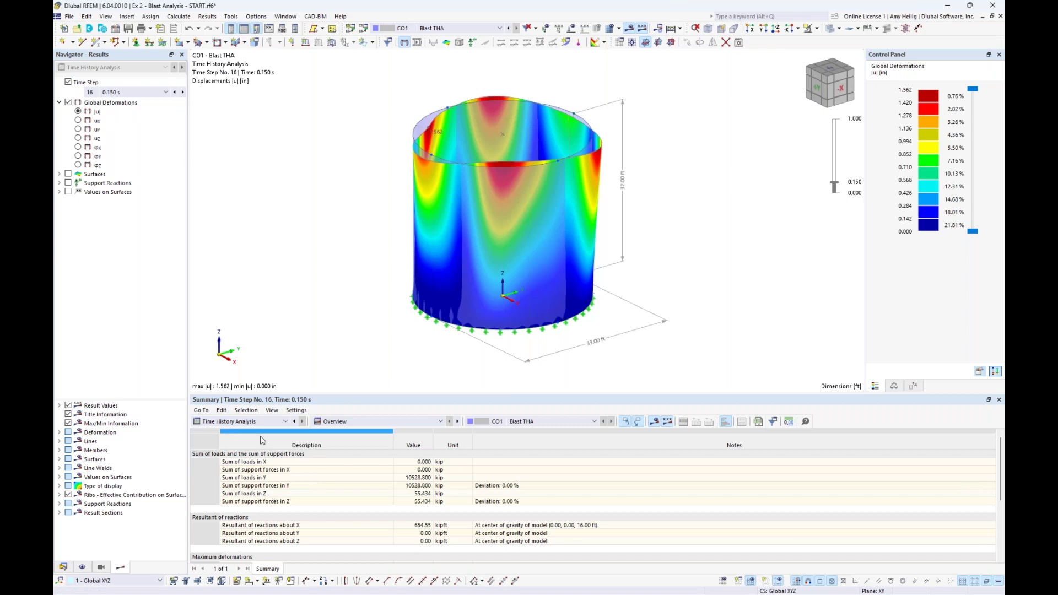
pyautogui.click(829, 31)
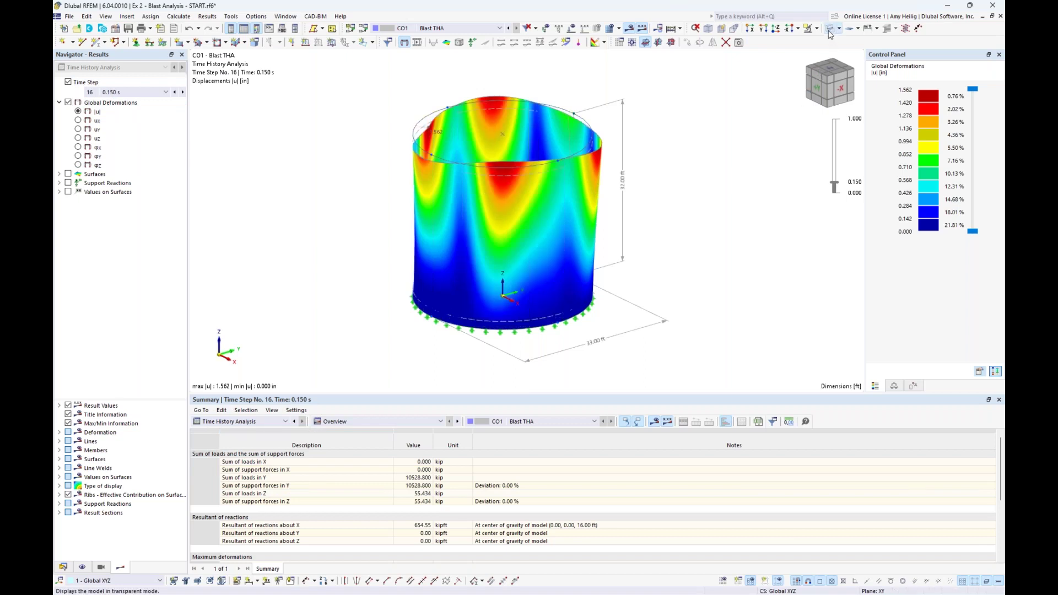
# - View the tank's global deformations at time step 1 (0.000 s) and at time step 16 (0.150 s)
pyautogui.click(165, 92)
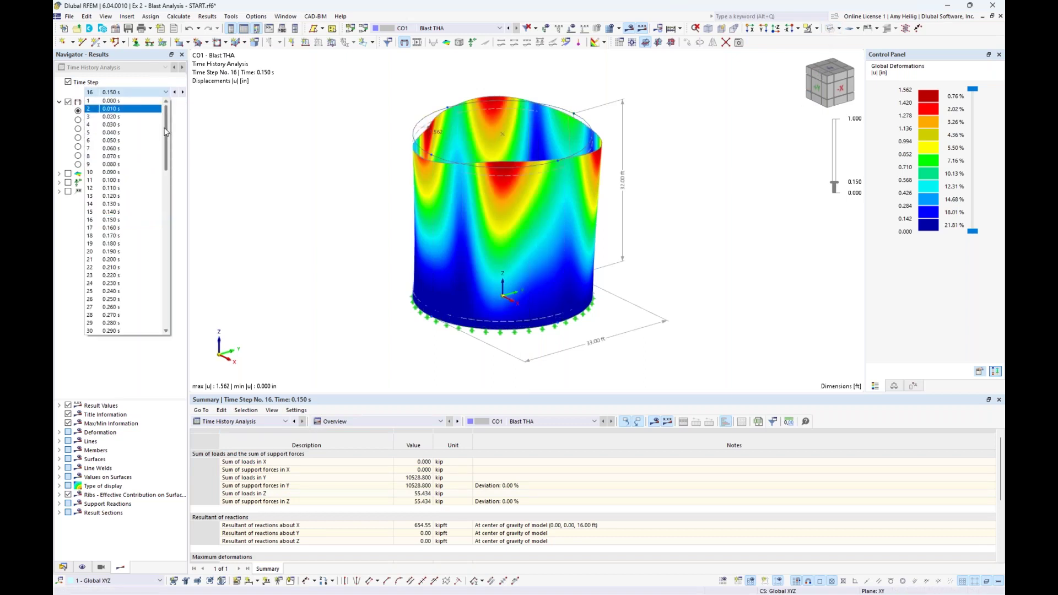
pyautogui.click(148, 102)
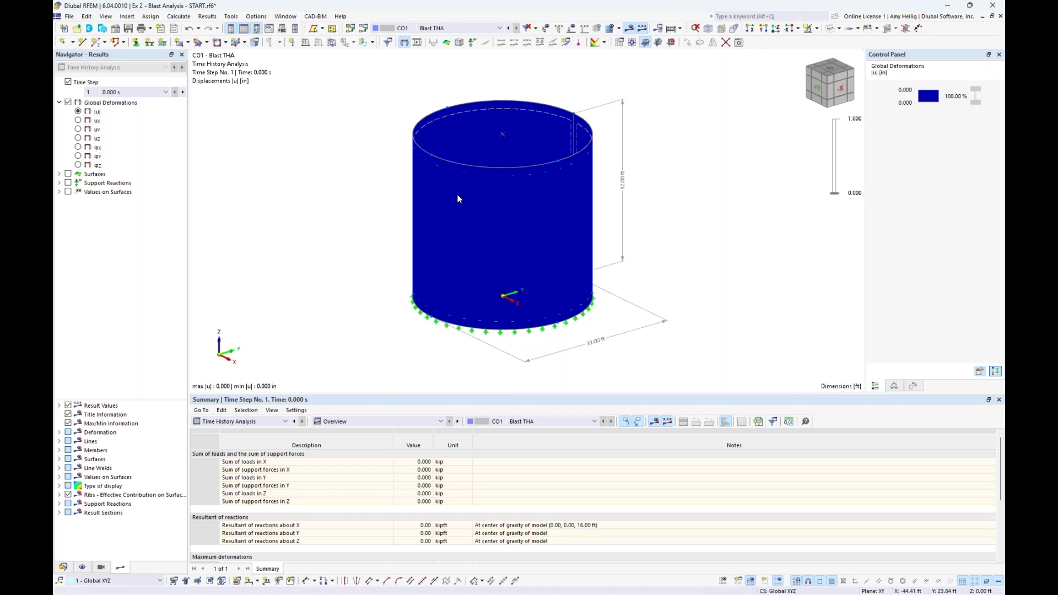
pyautogui.click(166, 92)
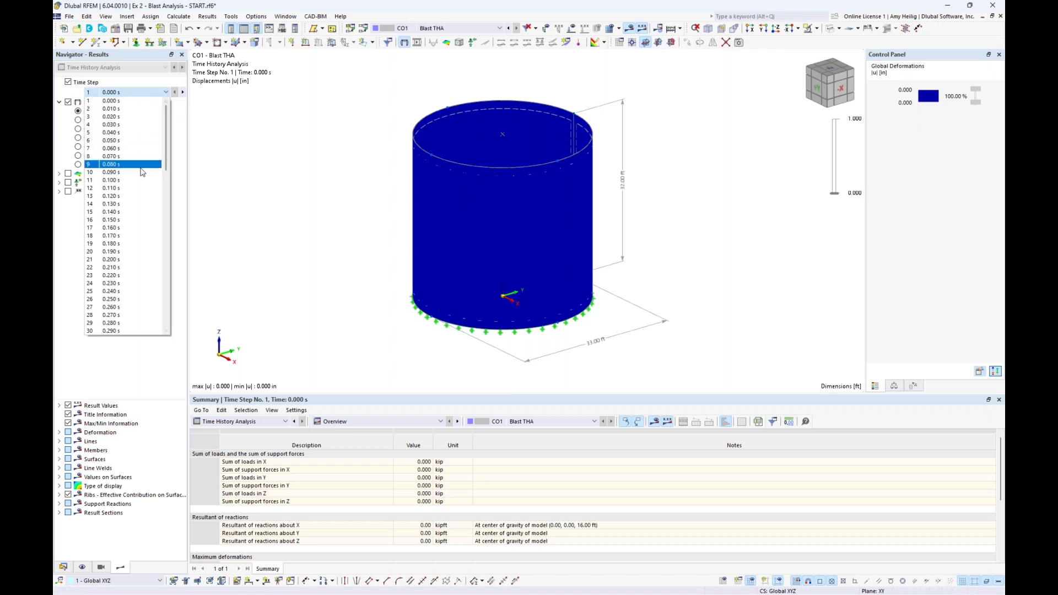
pyautogui.click(134, 220)
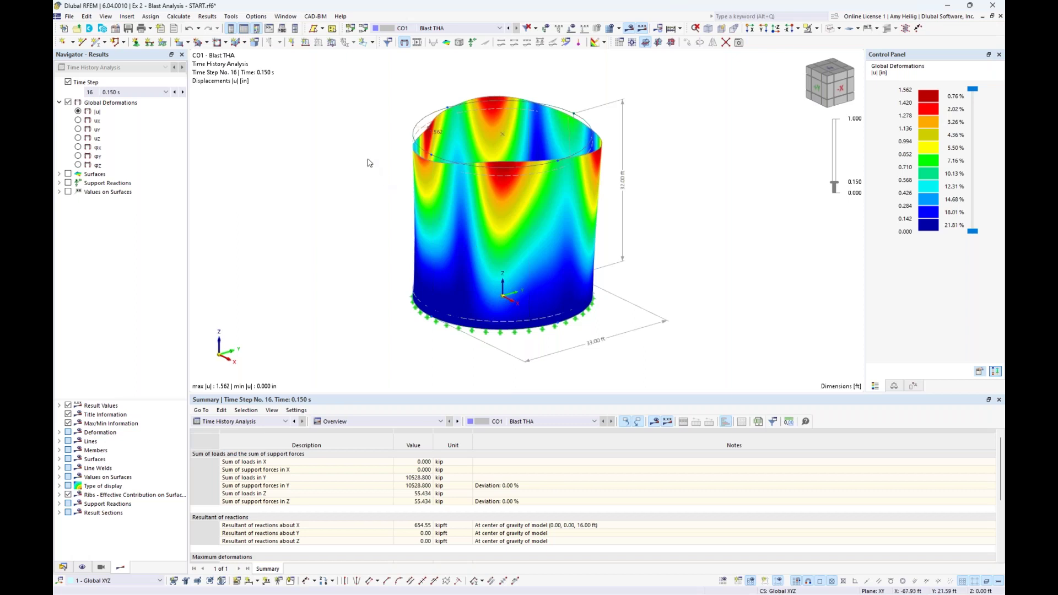
# - Advance through the time steps one by one up to step 32 (0.310 s) to follow the tank's deformations
pyautogui.click(183, 93)
pyautogui.click(183, 93)
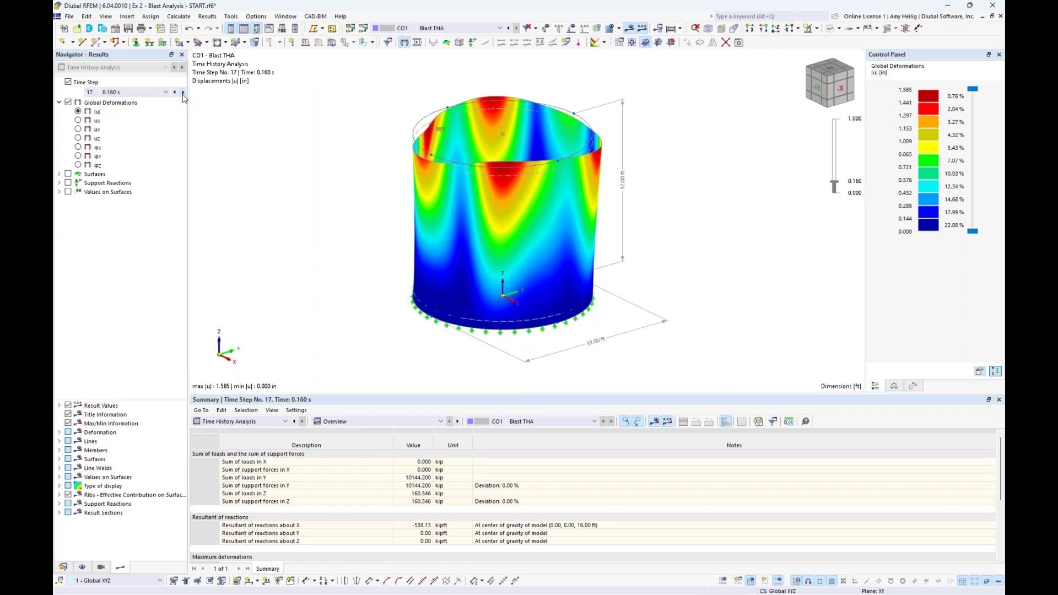
pyautogui.click(183, 93)
pyautogui.click(183, 92)
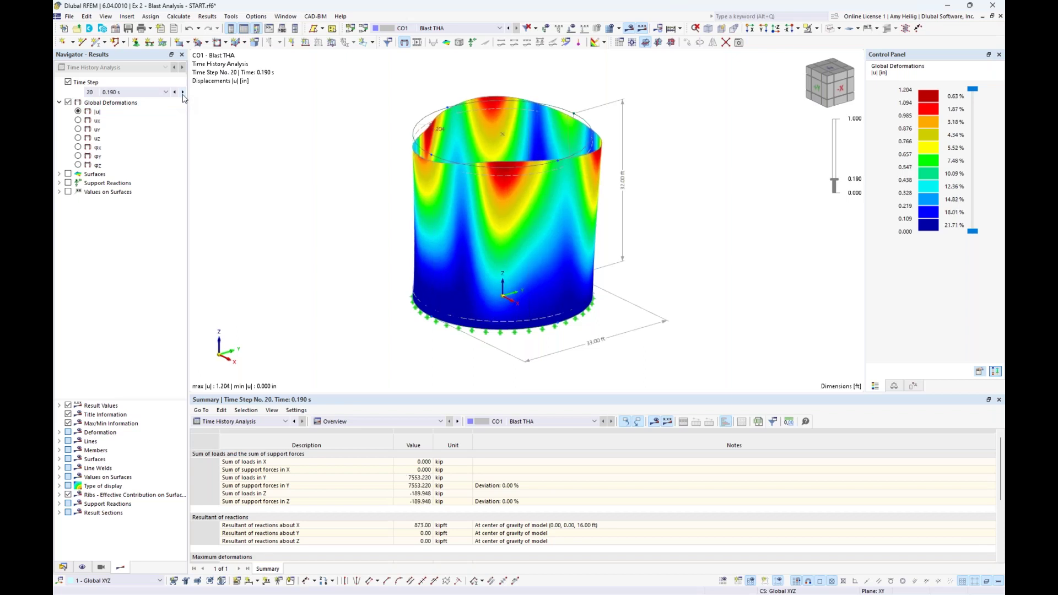
pyautogui.click(183, 92)
pyautogui.click(182, 92)
pyautogui.click(183, 92)
pyautogui.click(182, 93)
pyautogui.click(182, 92)
pyautogui.click(183, 93)
pyautogui.click(182, 93)
pyautogui.click(182, 92)
pyautogui.click(183, 93)
pyautogui.click(182, 93)
pyautogui.click(183, 93)
pyautogui.click(182, 92)
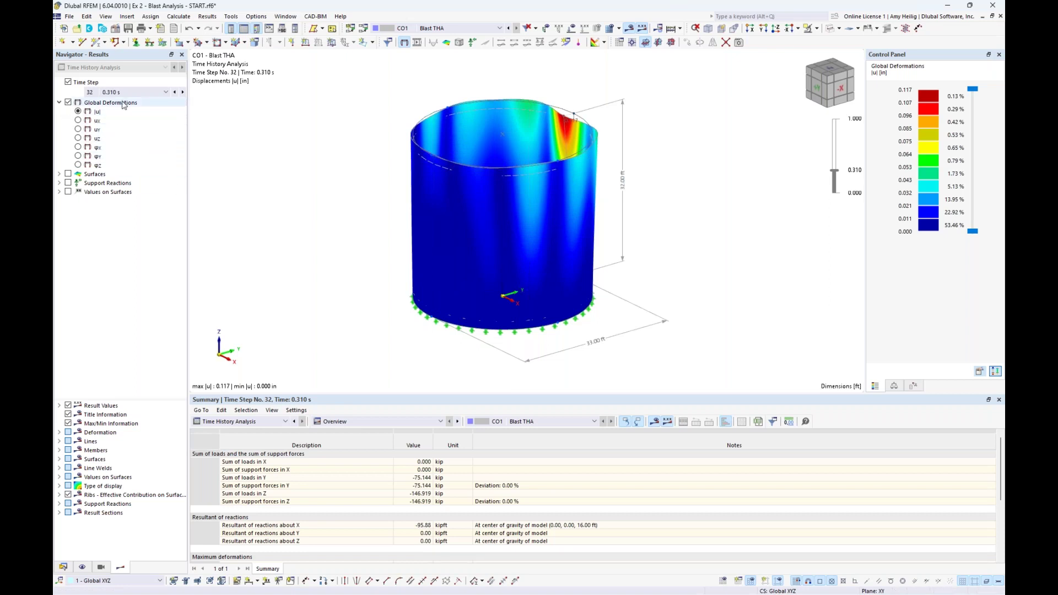
# - Return to time step 16 (0.150 s) and display the maximum von Mises equivalent stresses on the surfaces instead of the global deformations
pyautogui.click(166, 93)
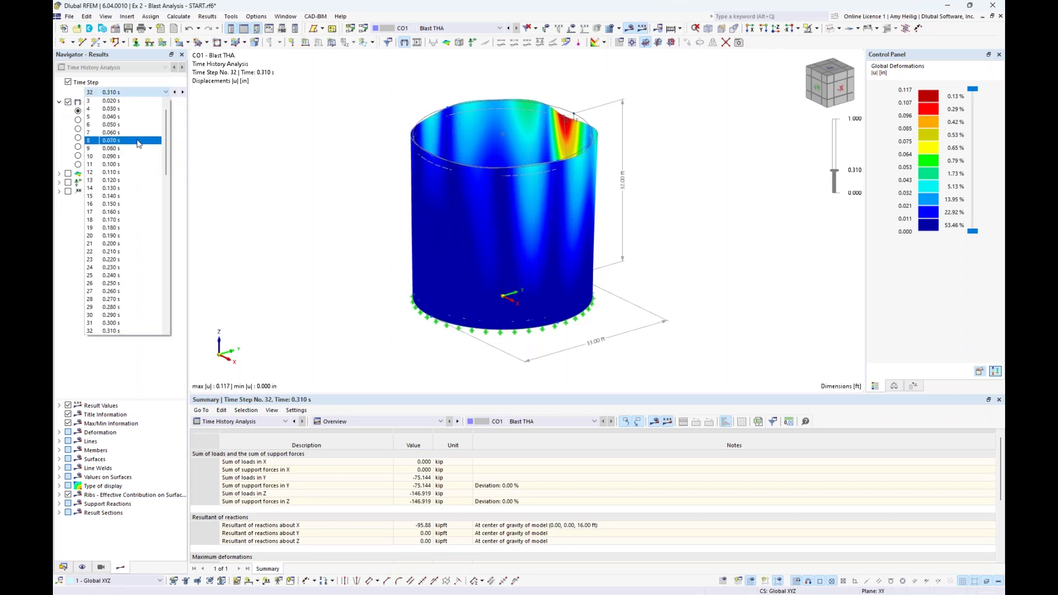
pyautogui.press('Escape')
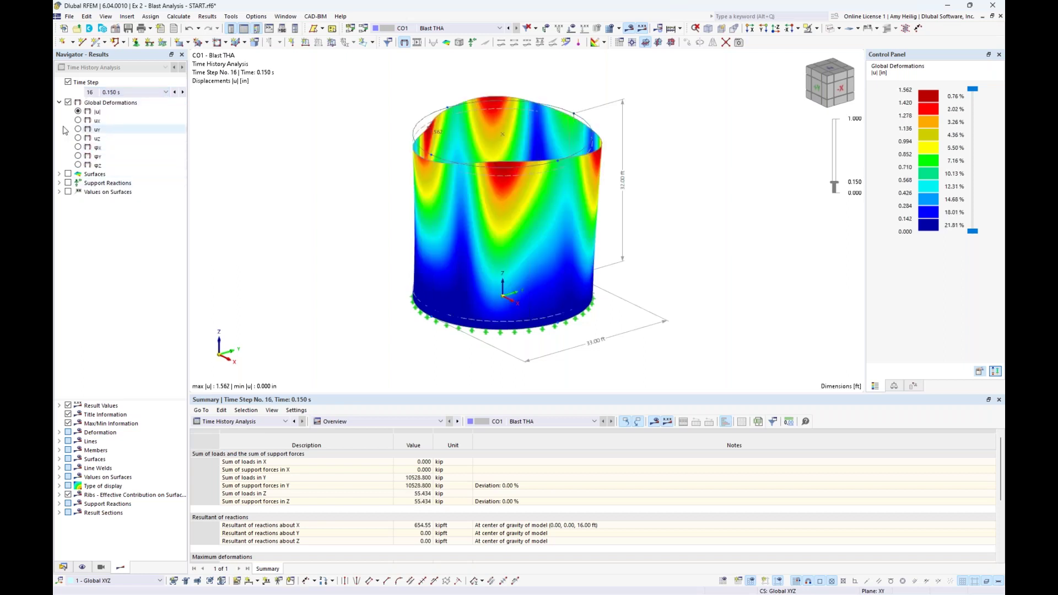
pyautogui.click(59, 103)
pyautogui.click(59, 112)
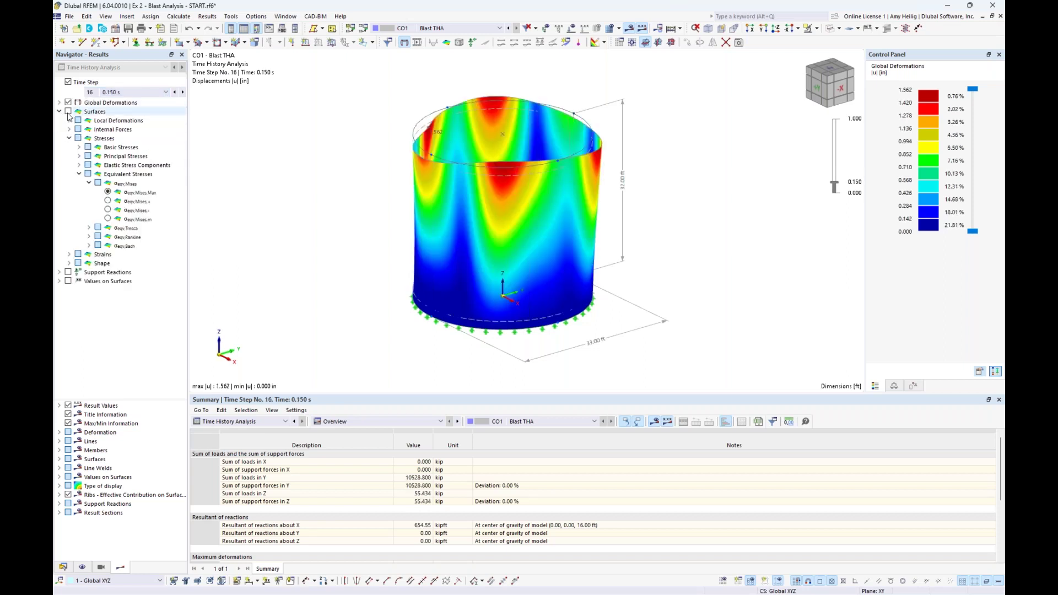
pyautogui.click(67, 112)
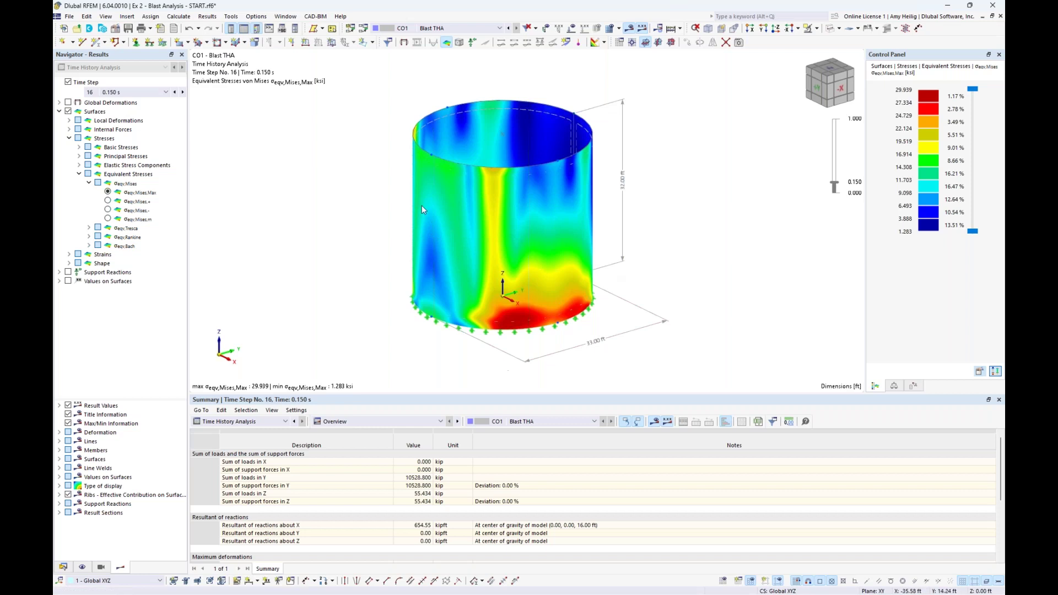
# - Switch the stress results from a single time step to the envelope of all time steps, showing Max Values
pyautogui.click(59, 112)
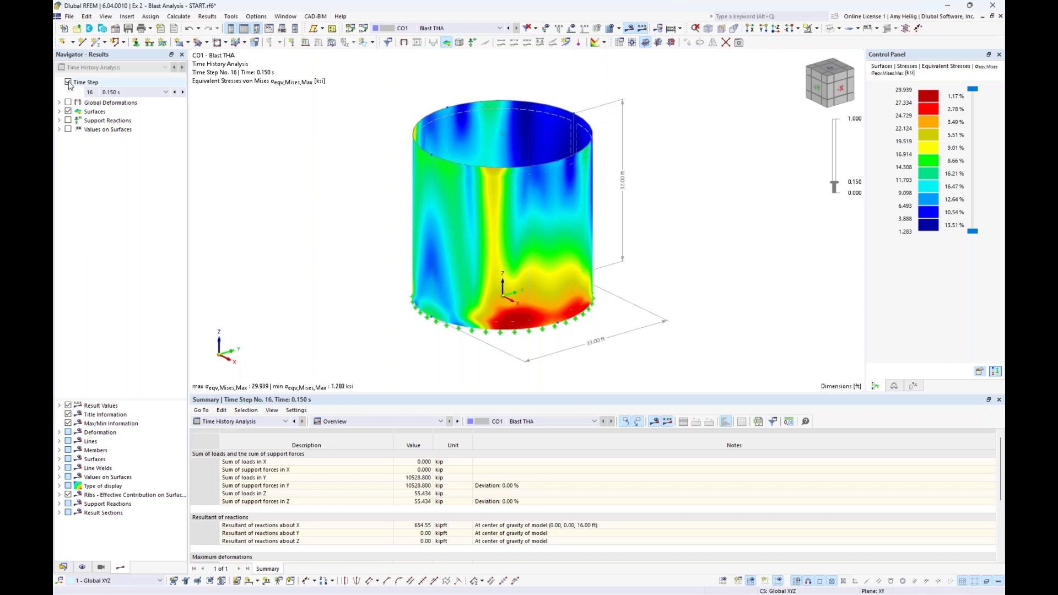
pyautogui.click(59, 111)
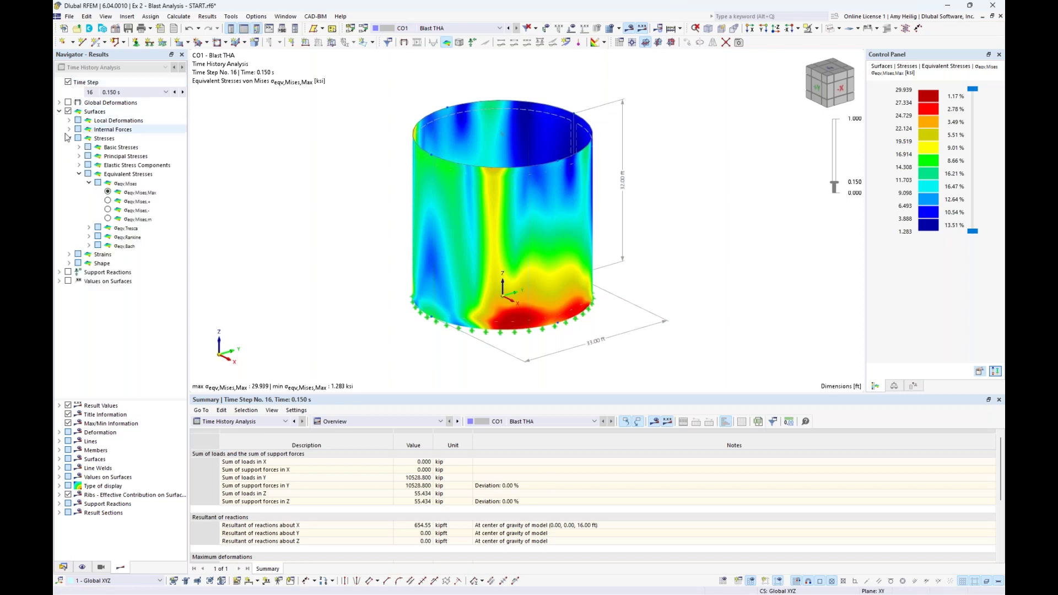
pyautogui.click(68, 82)
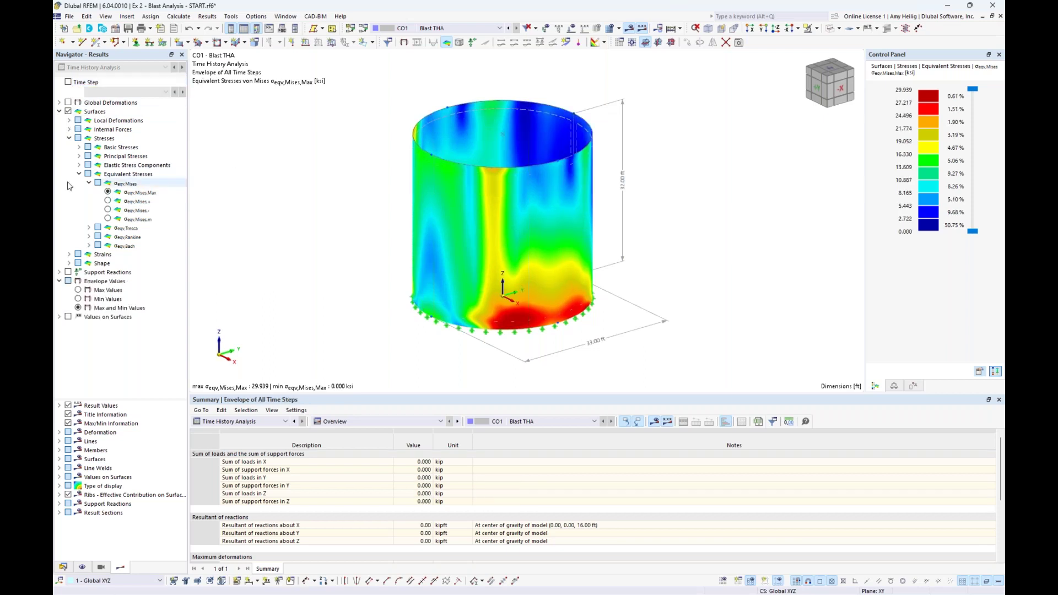
pyautogui.click(79, 291)
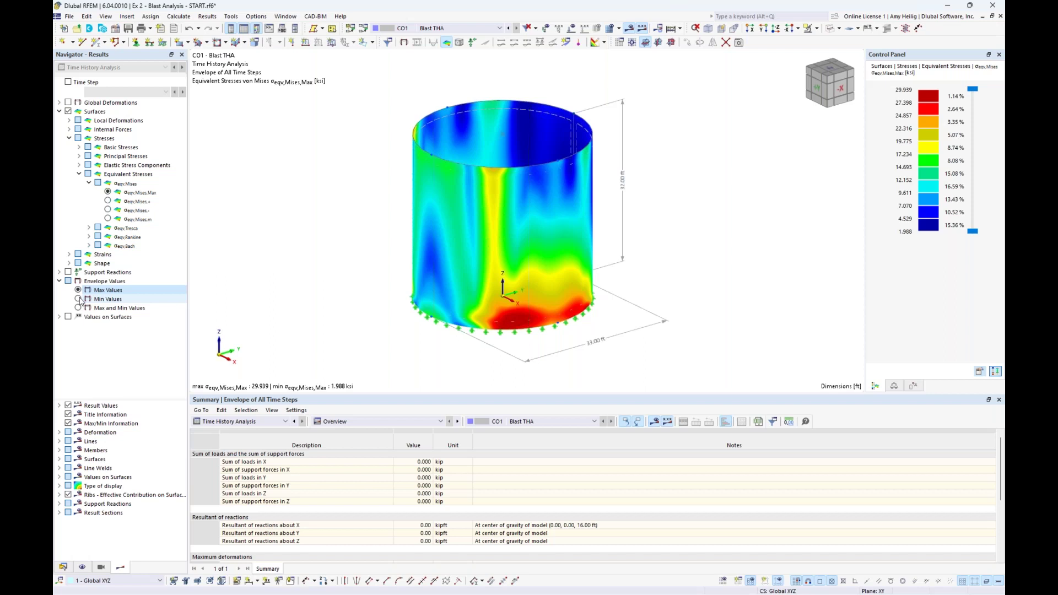
# - Create a new calculation diagram with analysis type Time History Analysis for load combination CO1 - Blast THA
pyautogui.click(63, 567)
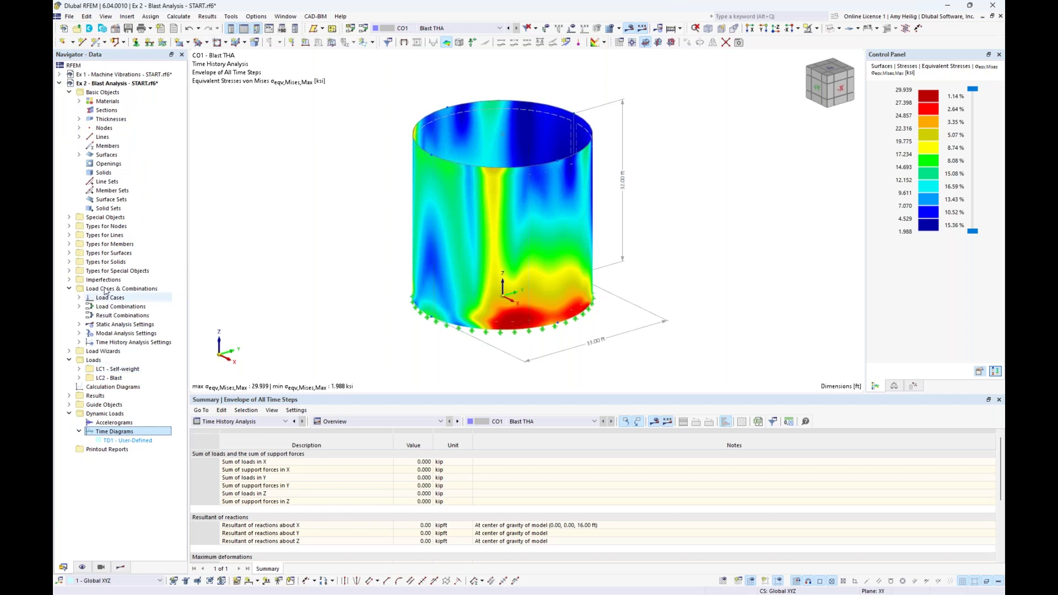
pyautogui.click(69, 360)
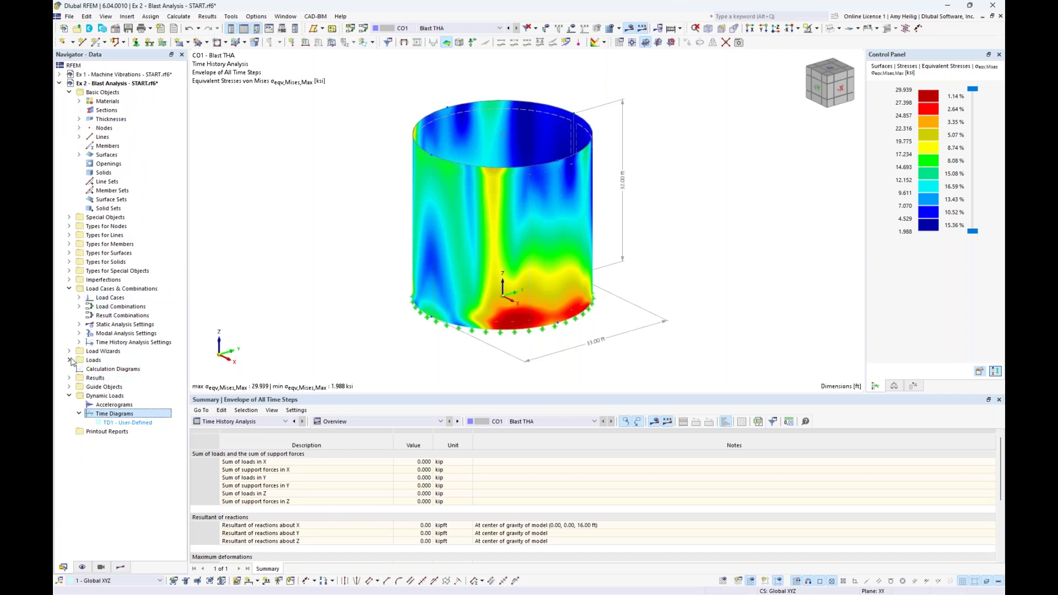
pyautogui.click(69, 290)
pyautogui.doubleClick(113, 315)
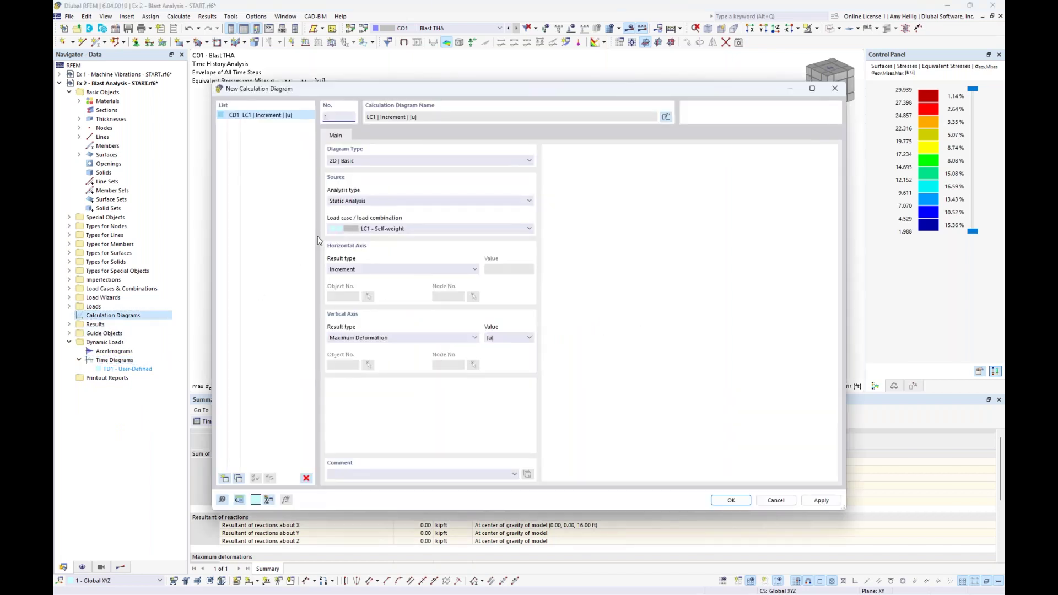
pyautogui.click(357, 201)
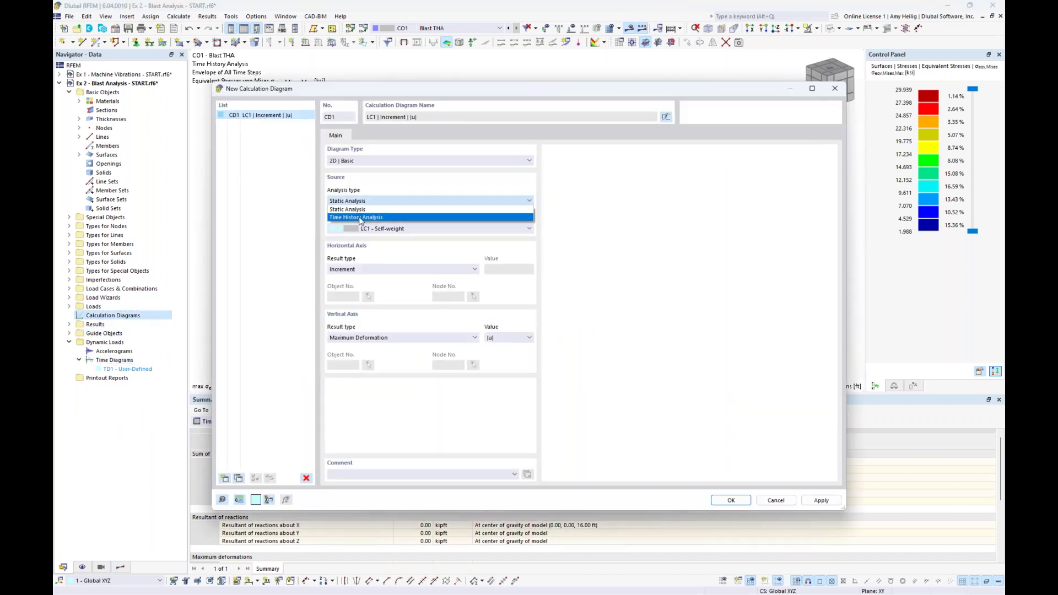
pyautogui.click(360, 218)
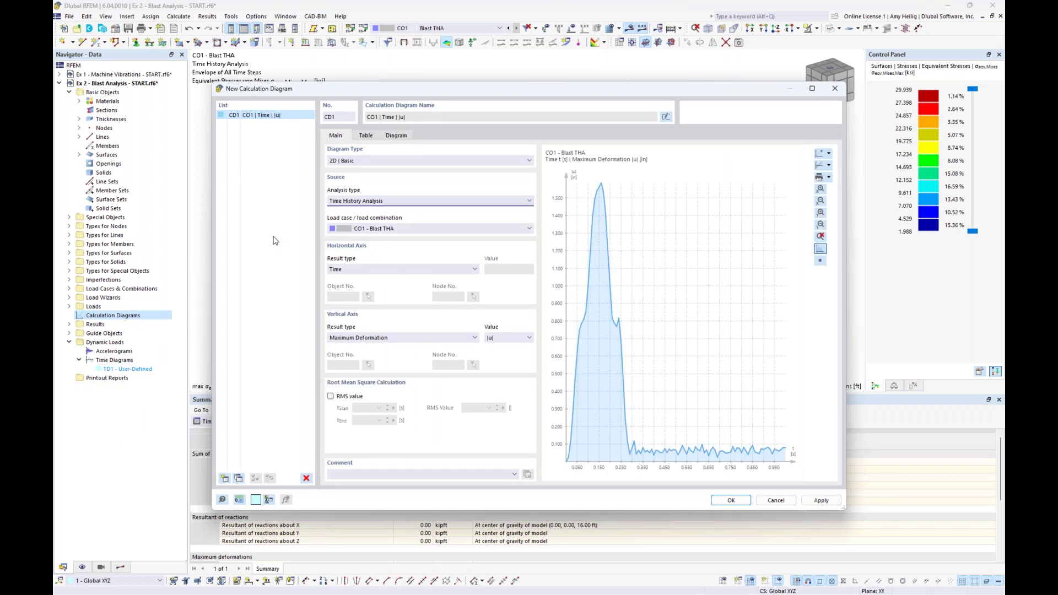
pyautogui.click(386, 228)
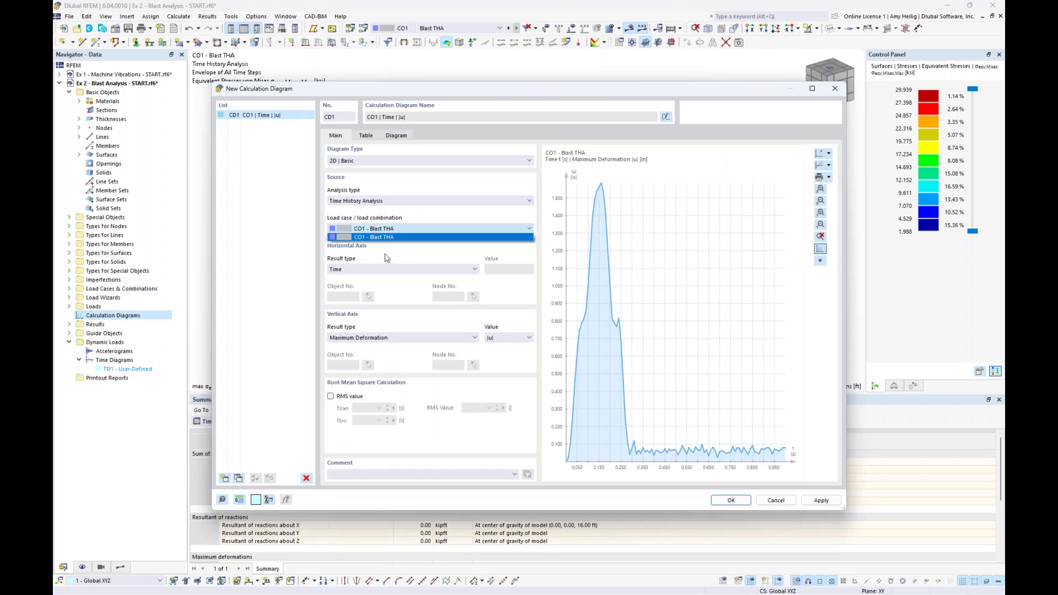
pyautogui.click(385, 252)
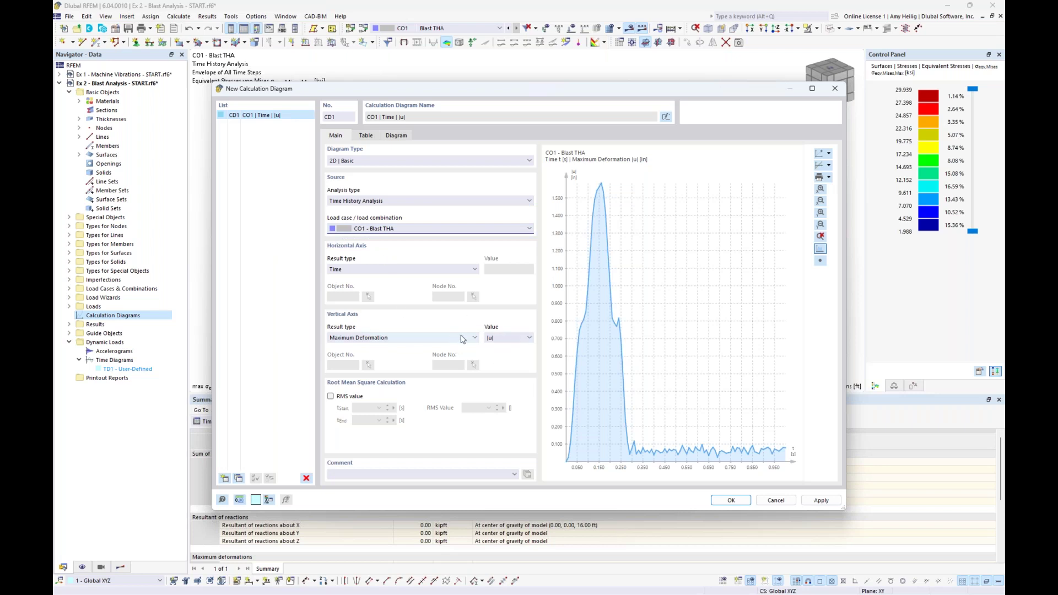
# - Examine the deformation-time diagram and the result types available for its vertical axis, keeping Maximum Deformation
pyautogui.click(463, 338)
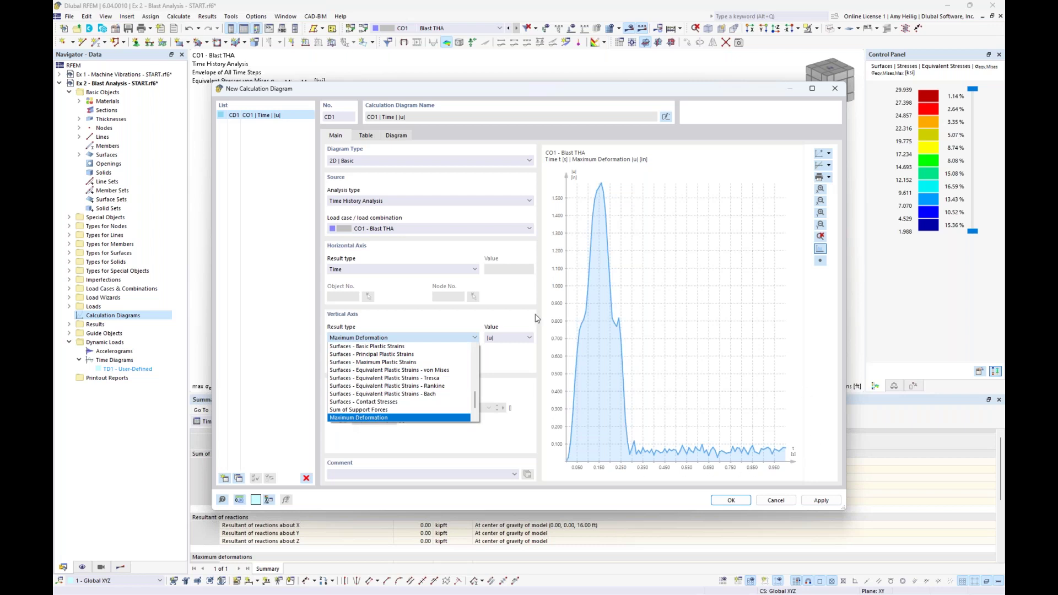
pyautogui.click(532, 427)
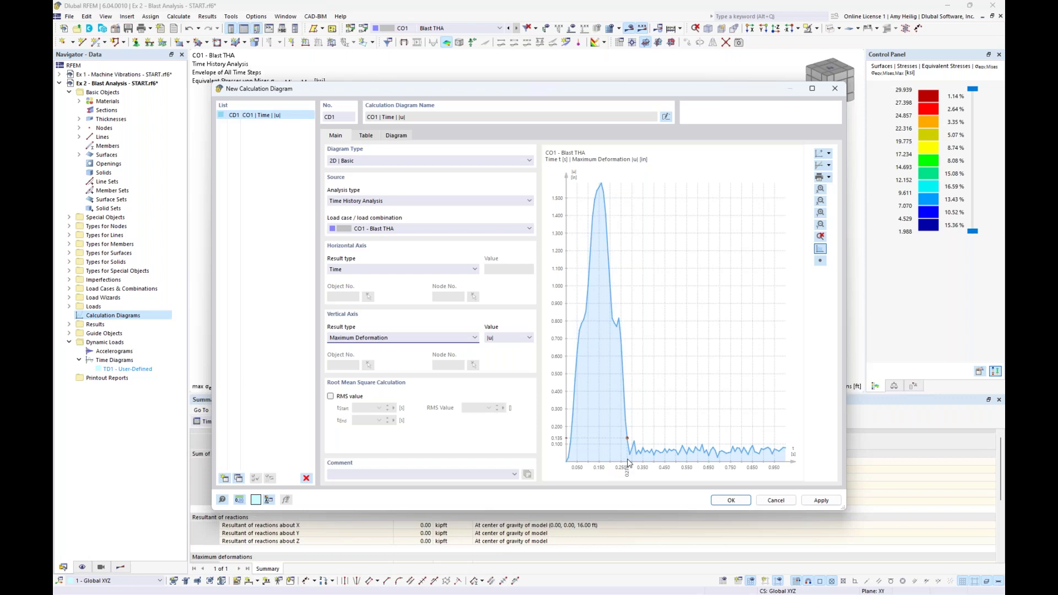
pyautogui.click(375, 337)
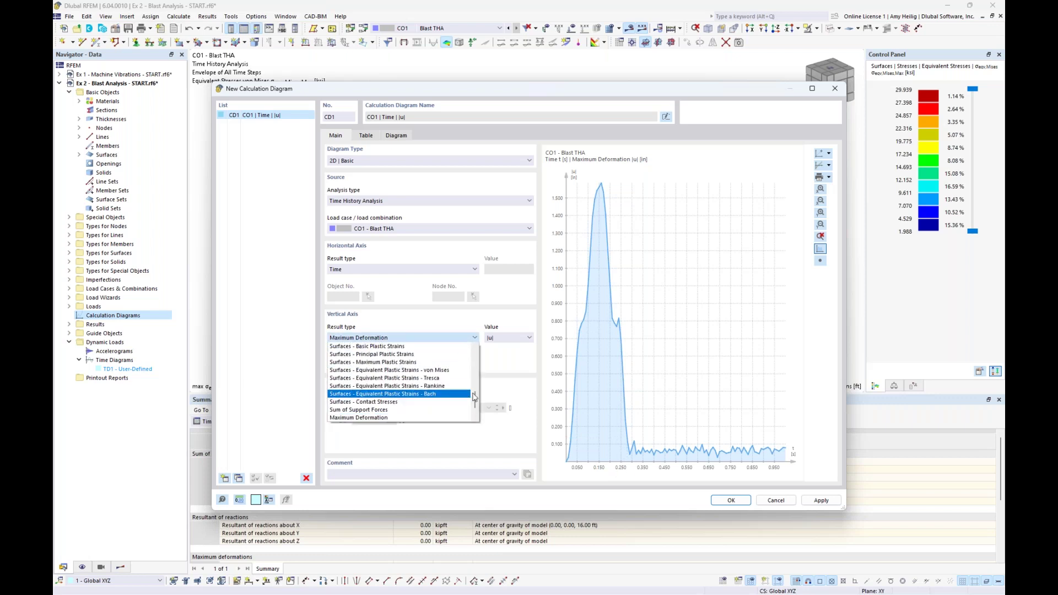
pyautogui.moveTo(473, 396); pyautogui.dragTo(477, 352)
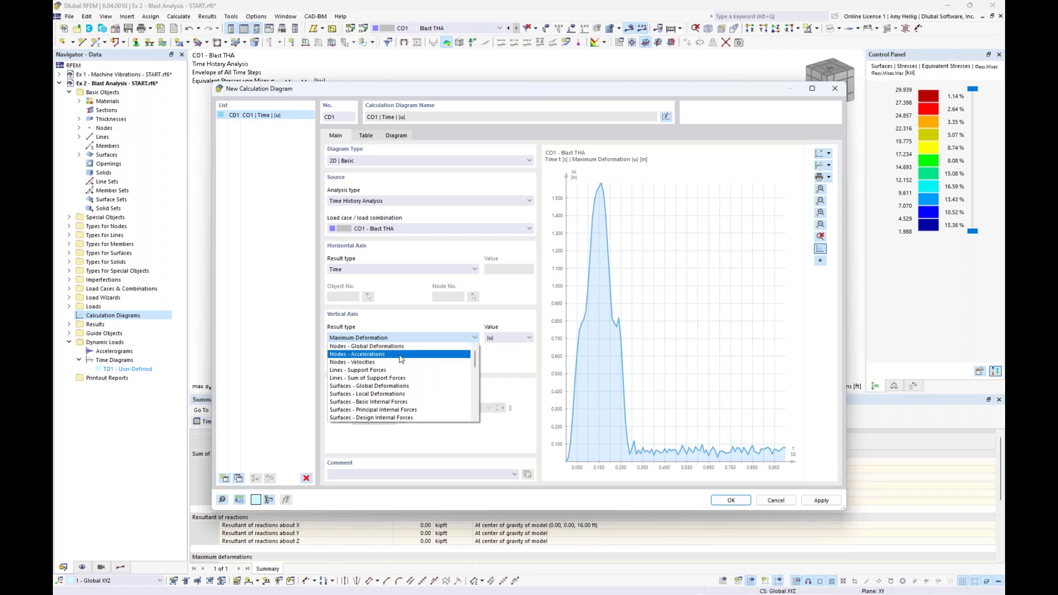
pyautogui.scroll(-1, 401, 359)
pyautogui.scroll(-1, 400, 358)
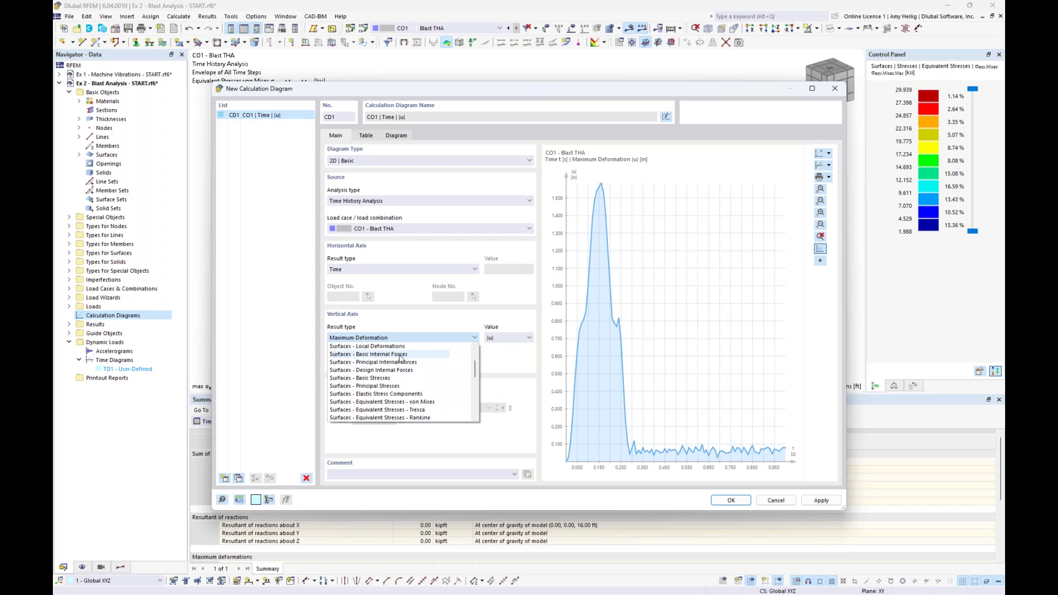
pyautogui.click(408, 309)
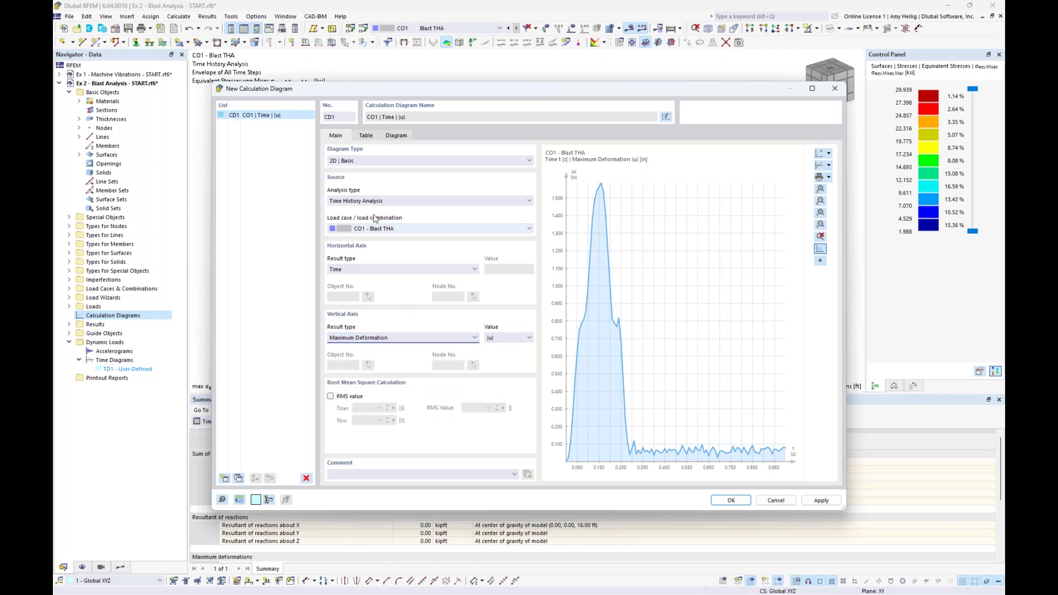
# - Duplicate the deformation diagram and set the copy's vertical axis to Surfaces - Equivalent Total Strains - von Mises, with value εeqv,Mises,+
pyautogui.click(238, 478)
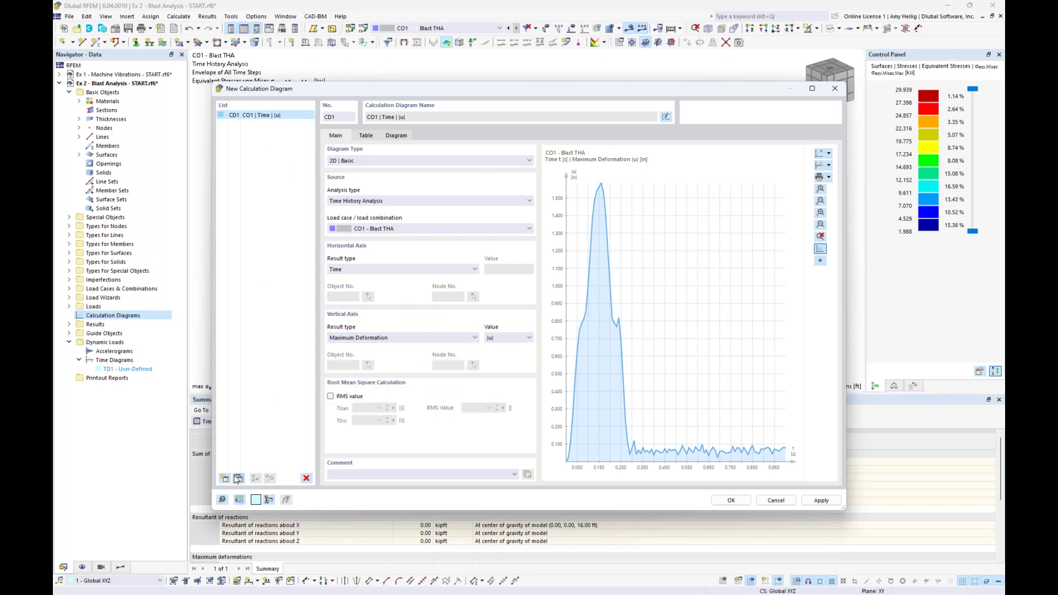
pyautogui.click(394, 338)
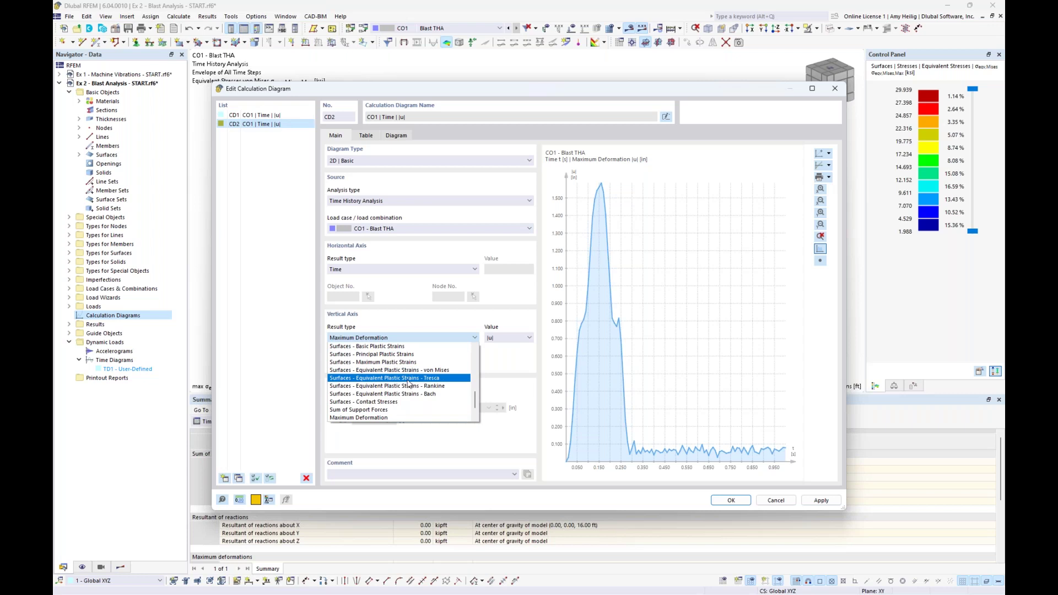
pyautogui.scroll(3, 408, 384)
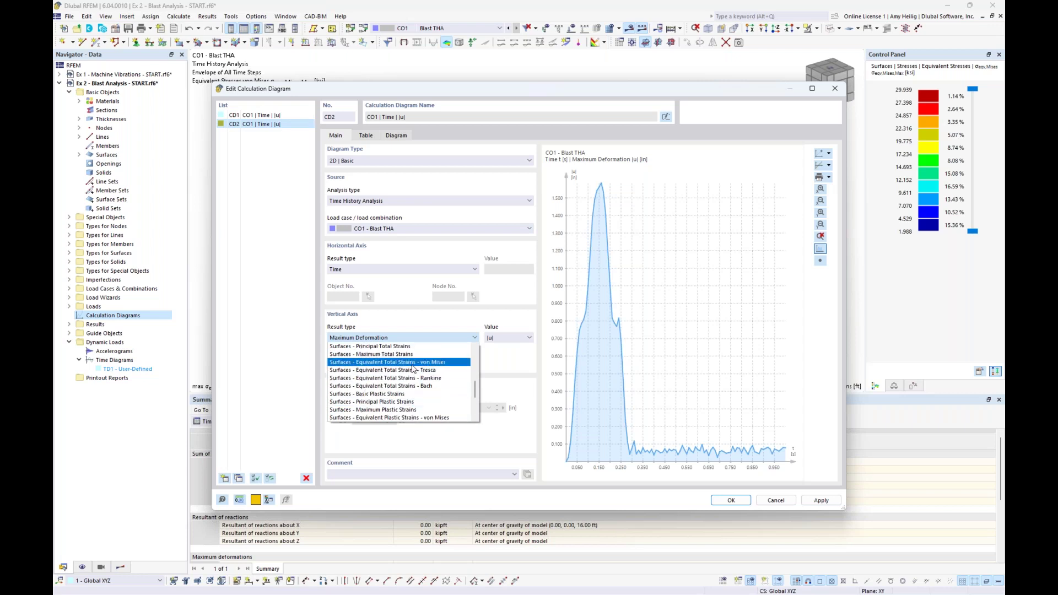
pyautogui.click(414, 363)
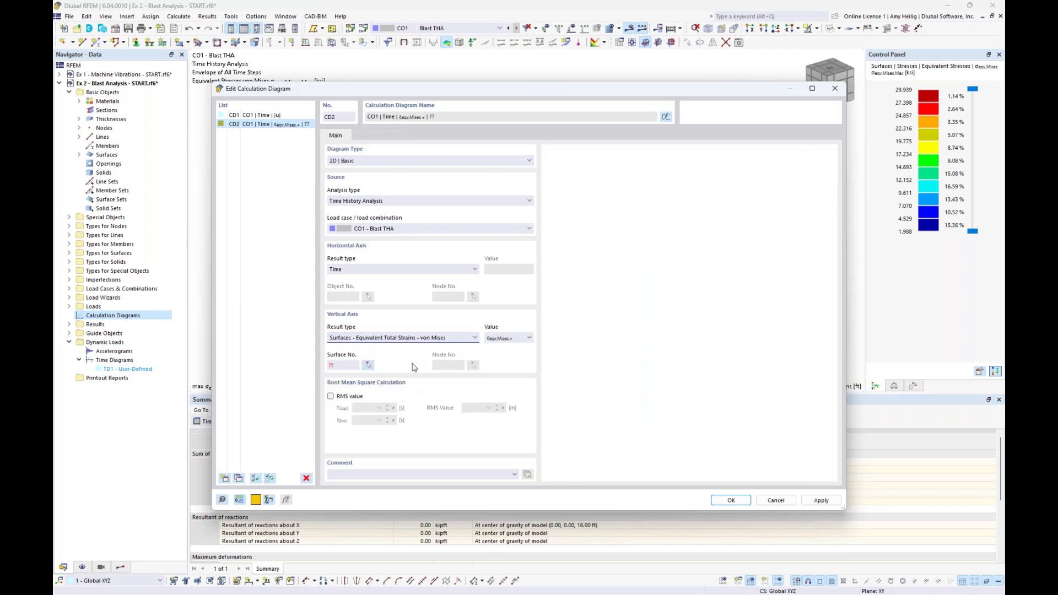
pyautogui.click(527, 337)
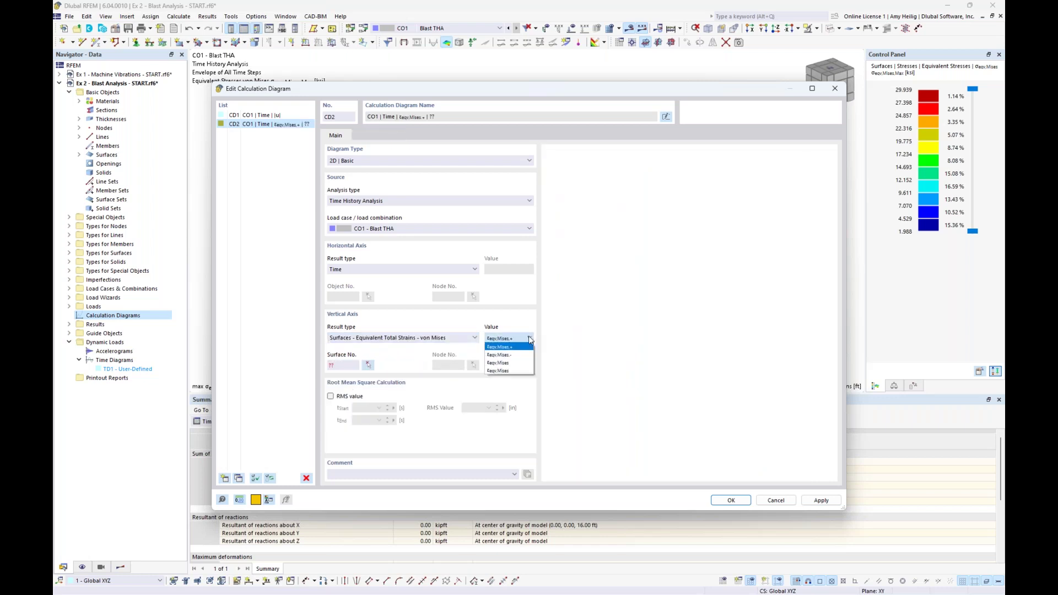
pyautogui.click(518, 349)
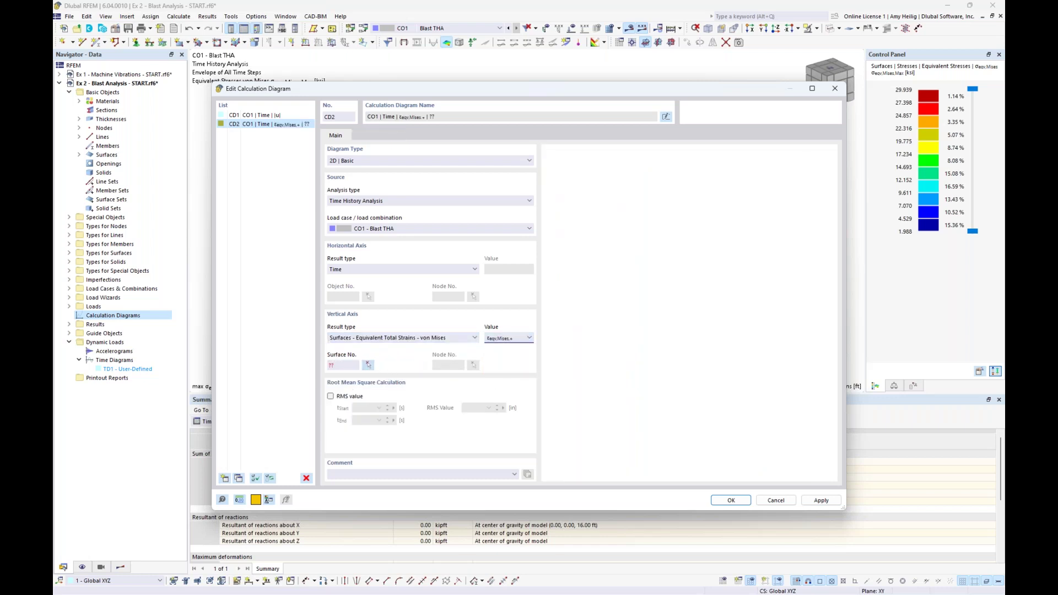
# - Assign surface 1 and node 5 at the highly stressed base of the tank to the copied diagram's vertical axis
pyautogui.click(368, 366)
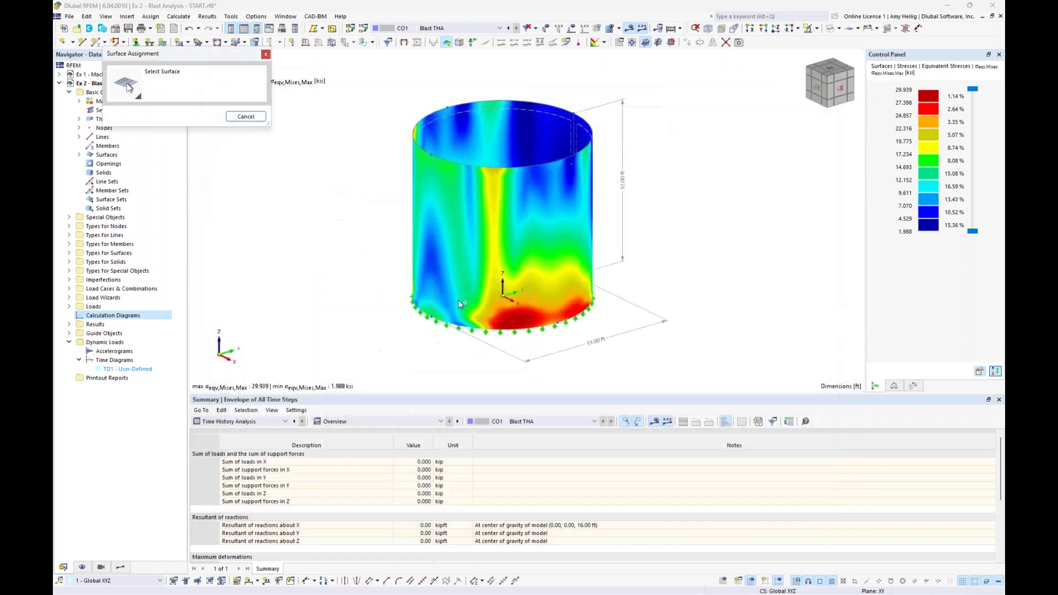
pyautogui.click(465, 127)
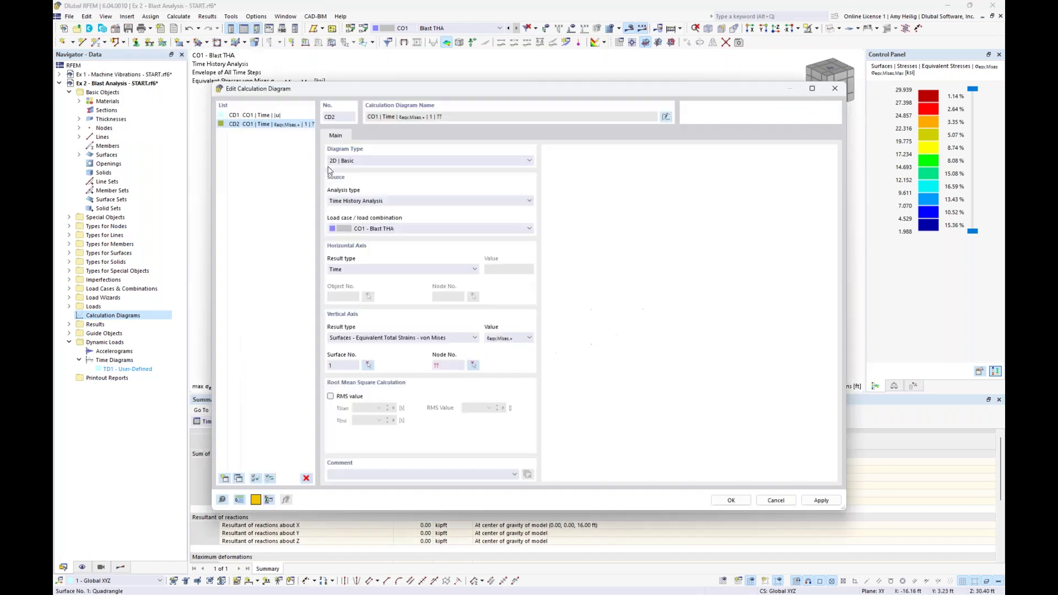
pyautogui.click(473, 366)
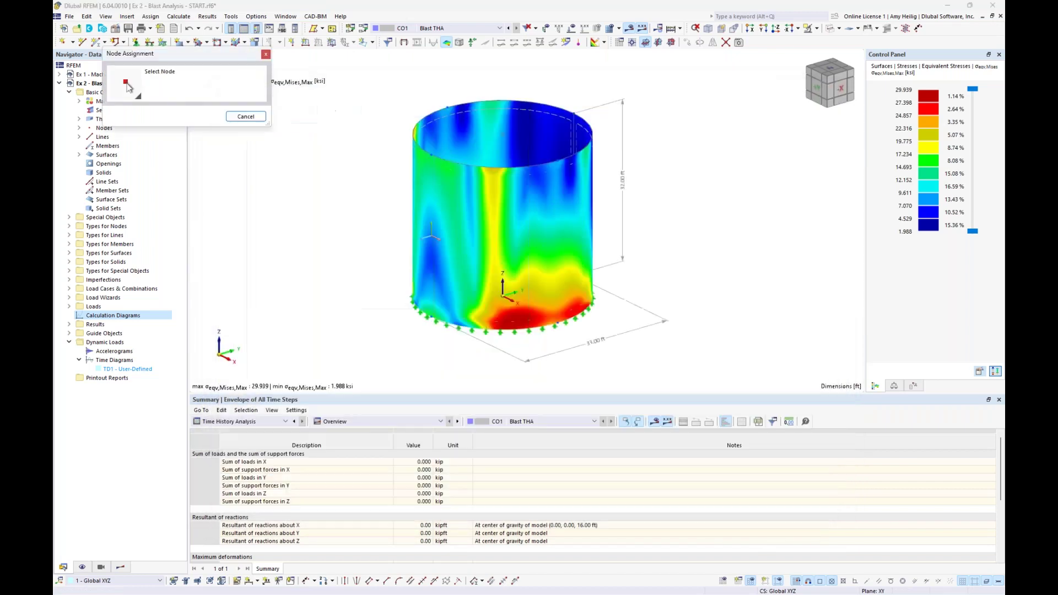
pyautogui.click(557, 321)
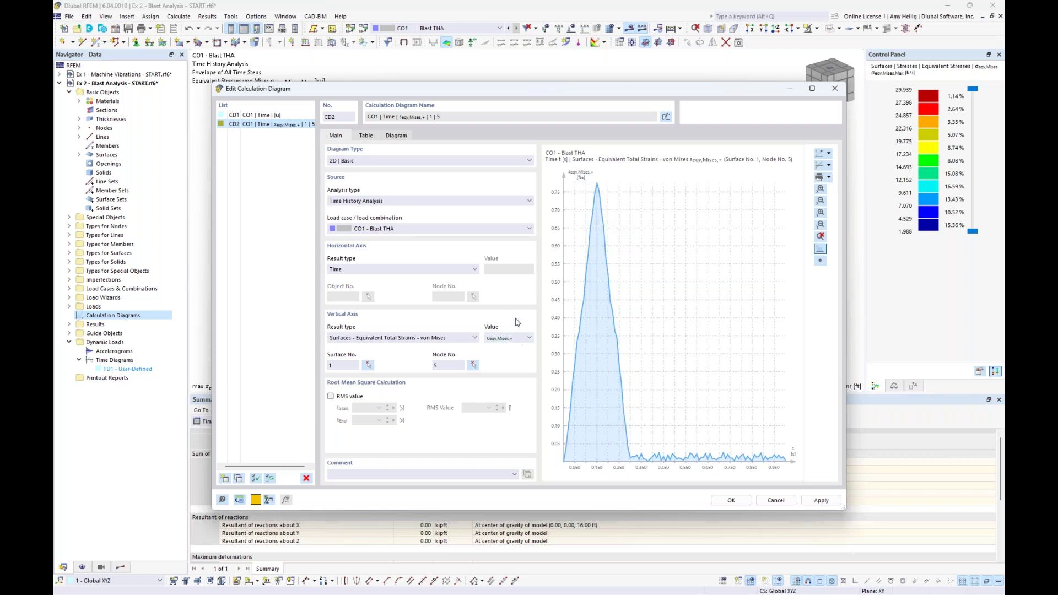
# - Change the copied diagram's vertical axis to Surfaces - Equivalent Stresses - von Mises and accept the calculation diagrams
pyautogui.click(441, 338)
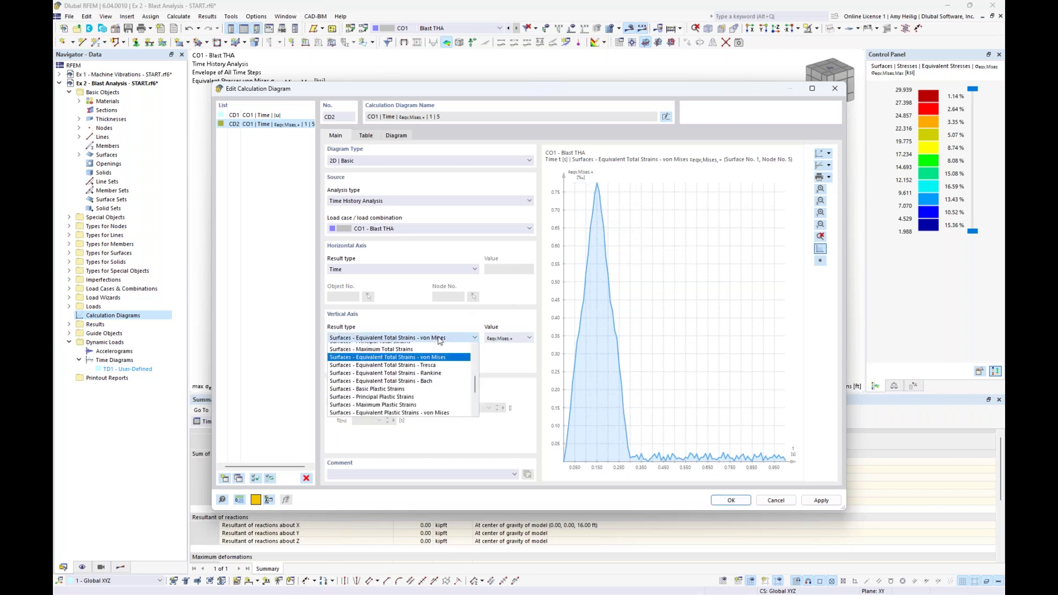
pyautogui.moveTo(477, 393); pyautogui.dragTo(481, 380)
pyautogui.click(450, 375)
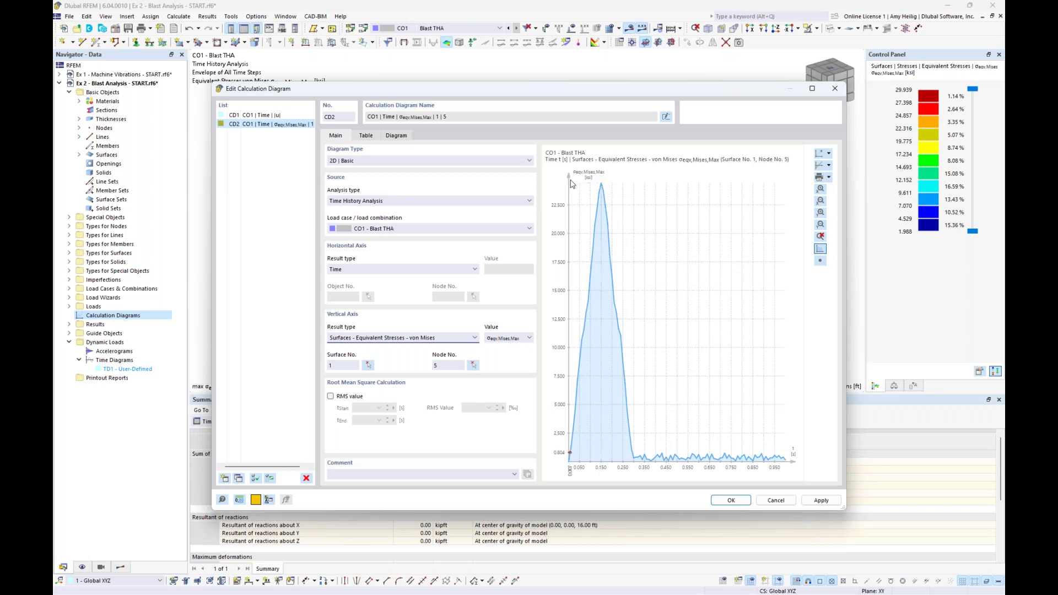
pyautogui.click(724, 499)
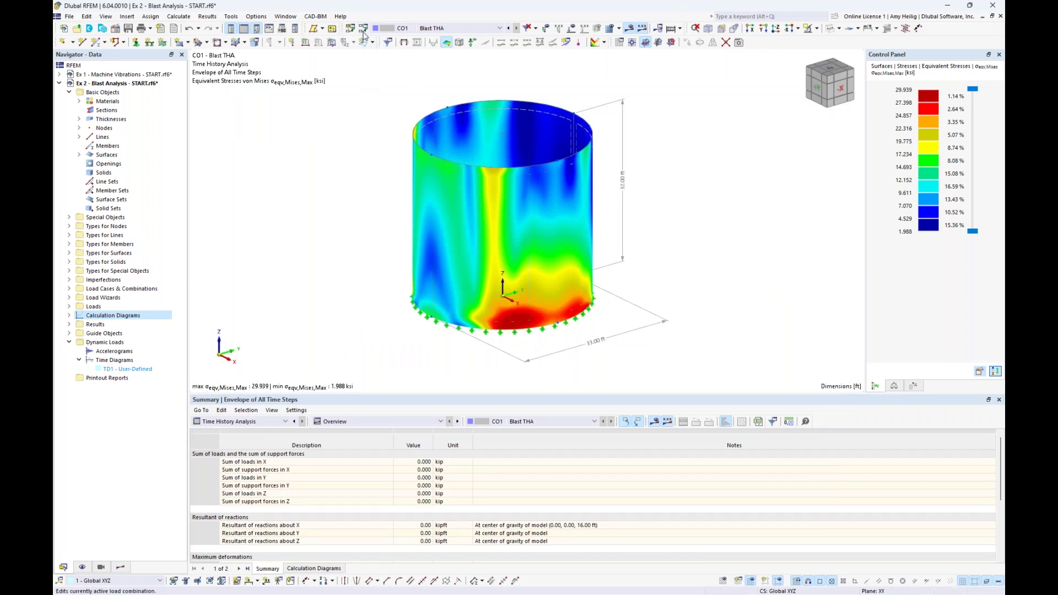
# - Open the load cases and combinations settings and check the standard groups offered for the combination wizard, such as ASCE 7
pyautogui.click(364, 29)
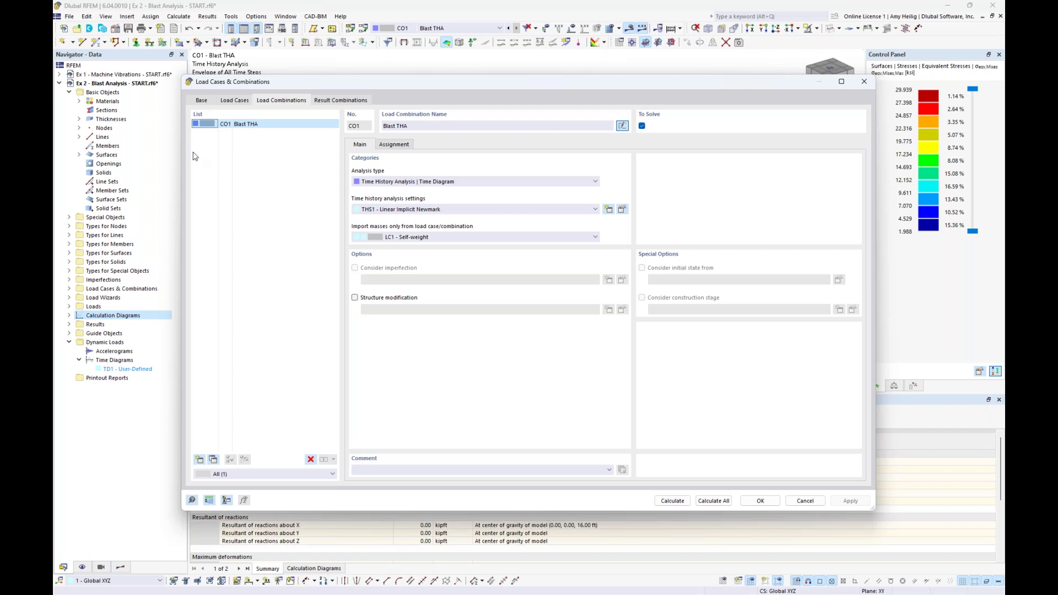
pyautogui.click(203, 101)
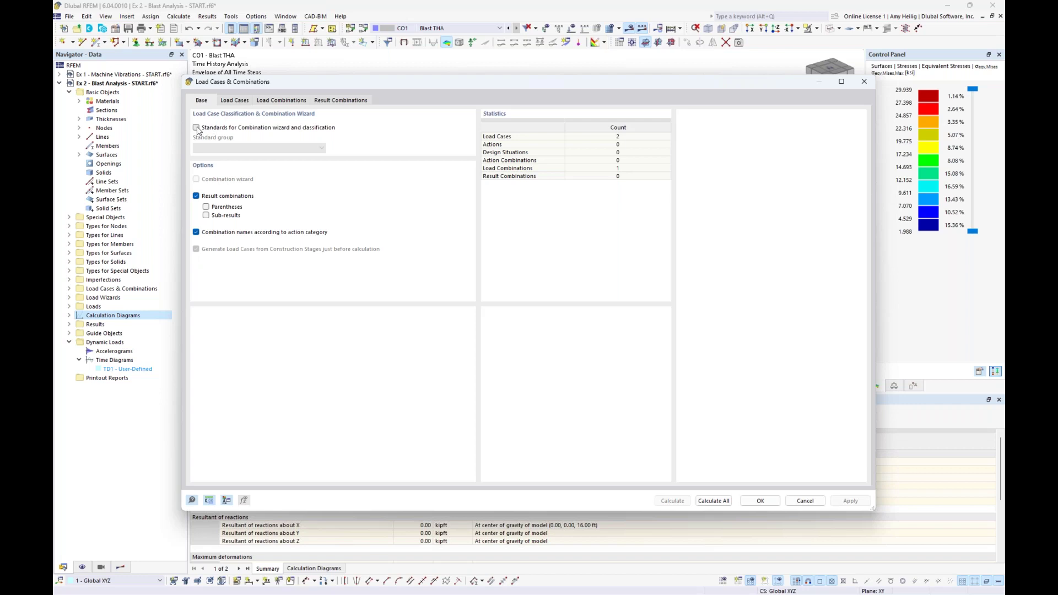
pyautogui.click(197, 128)
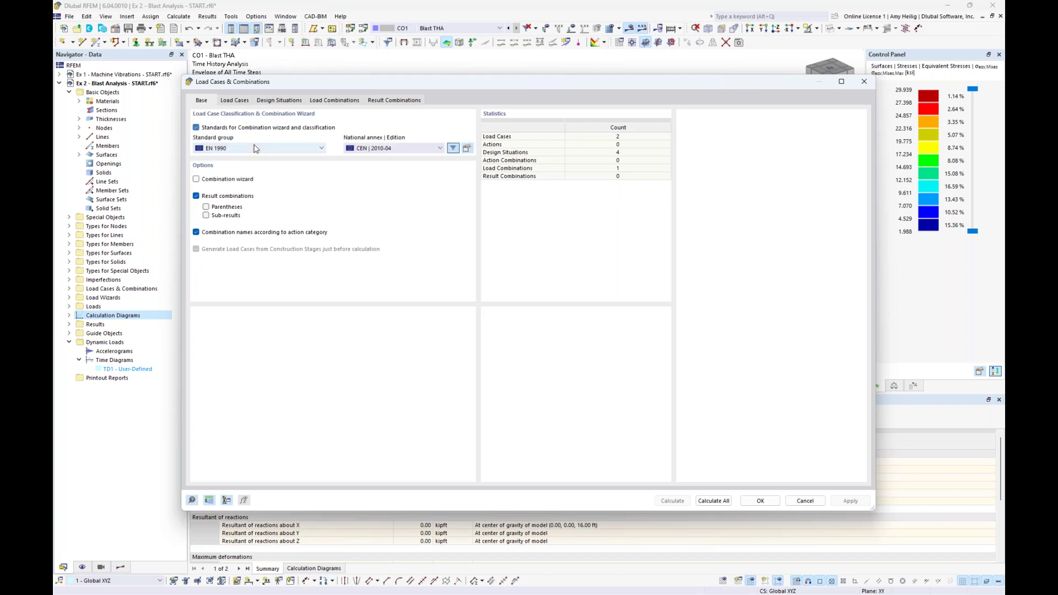
pyautogui.click(257, 148)
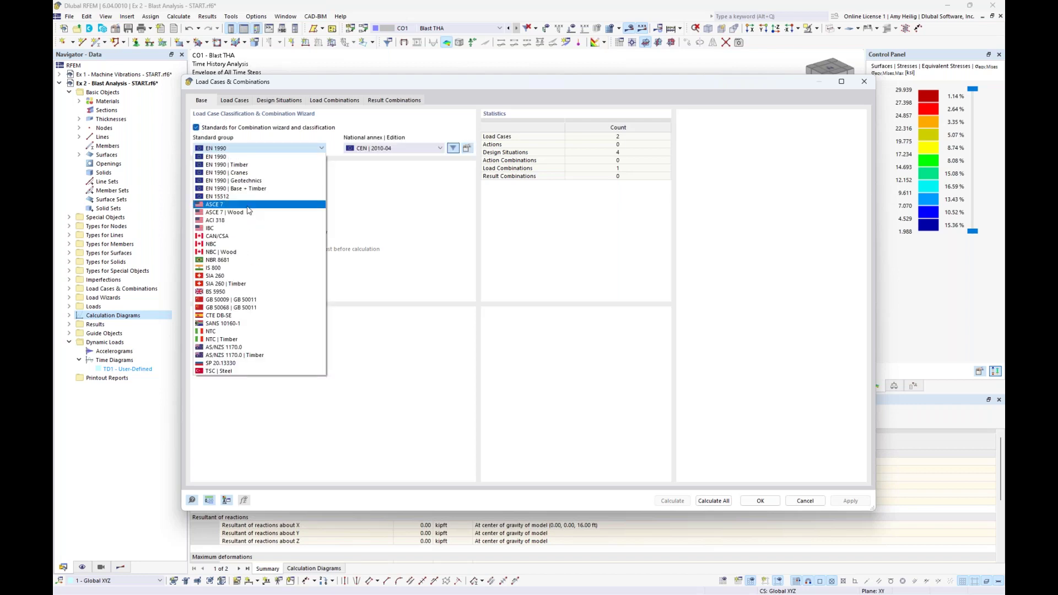
pyautogui.click(383, 210)
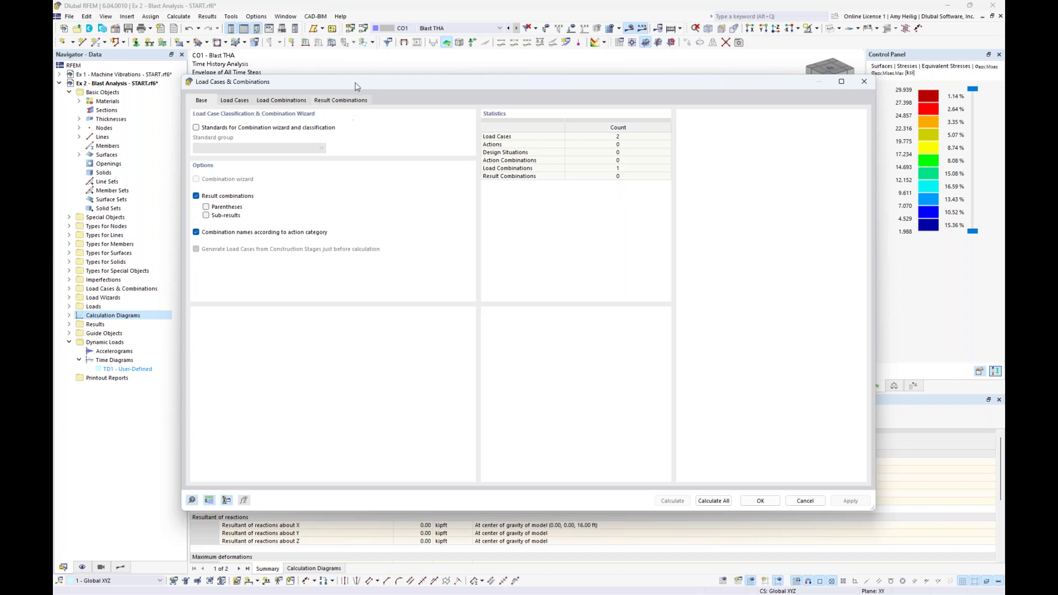
# - Enable sub-results for result combinations and create a result combination of LC1 Self-weight and CO1 Blast THA
pyautogui.click(207, 217)
pyautogui.click(349, 101)
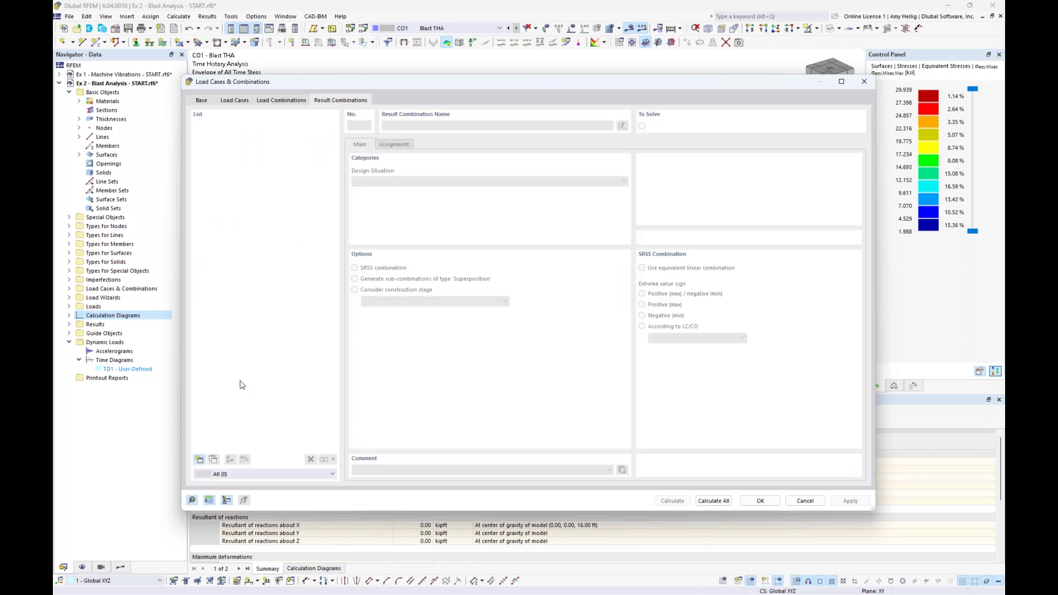
pyautogui.click(199, 459)
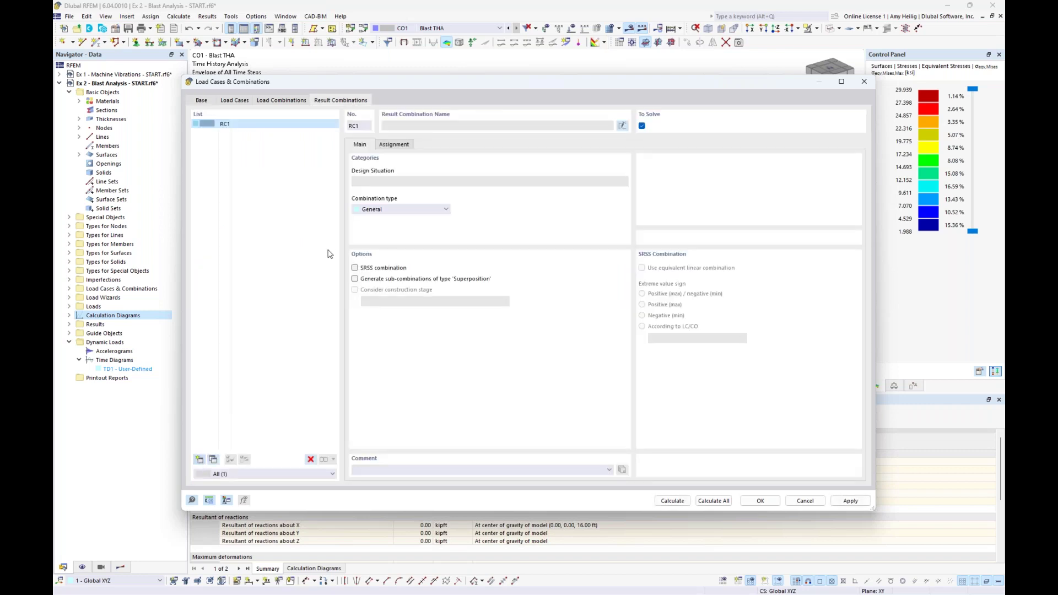
pyautogui.click(399, 147)
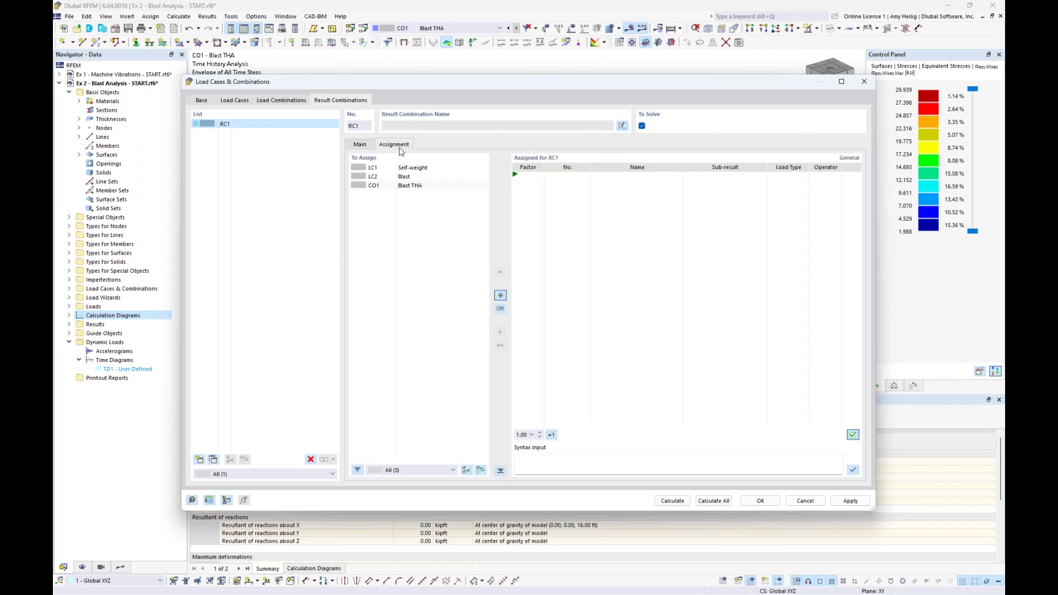
pyautogui.doubleClick(428, 169)
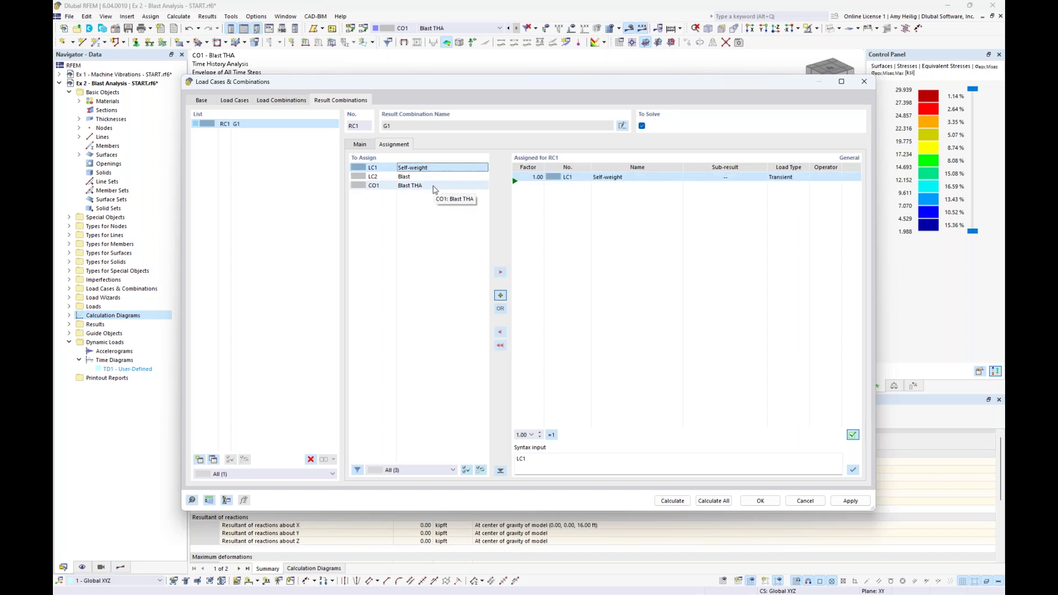
pyautogui.doubleClick(434, 186)
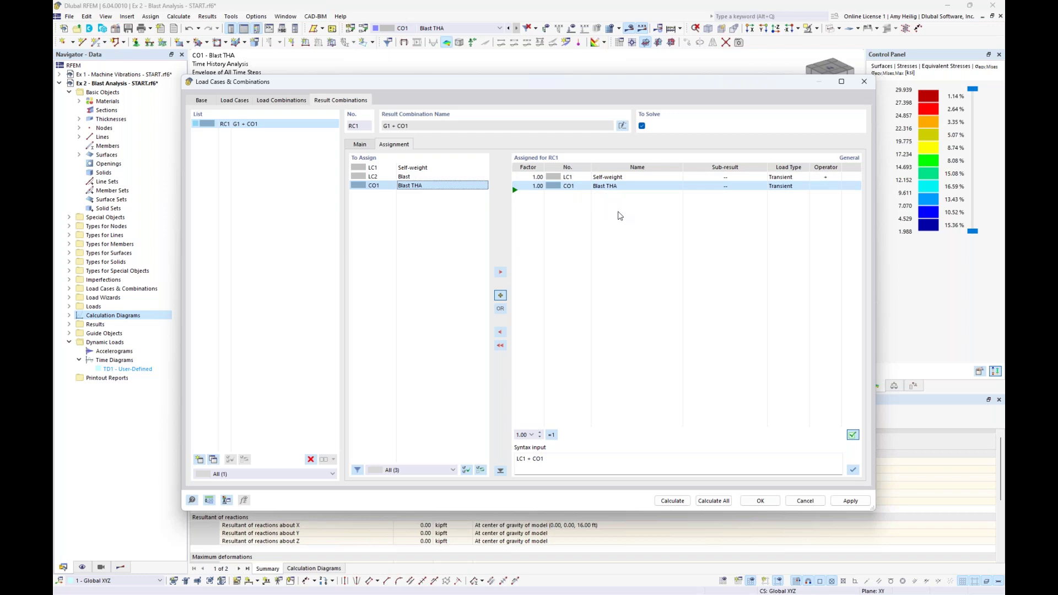
# - Set the load type of both LC1 Self-weight and CO1 Blast THA to Permanent in the result combination
pyautogui.click(796, 179)
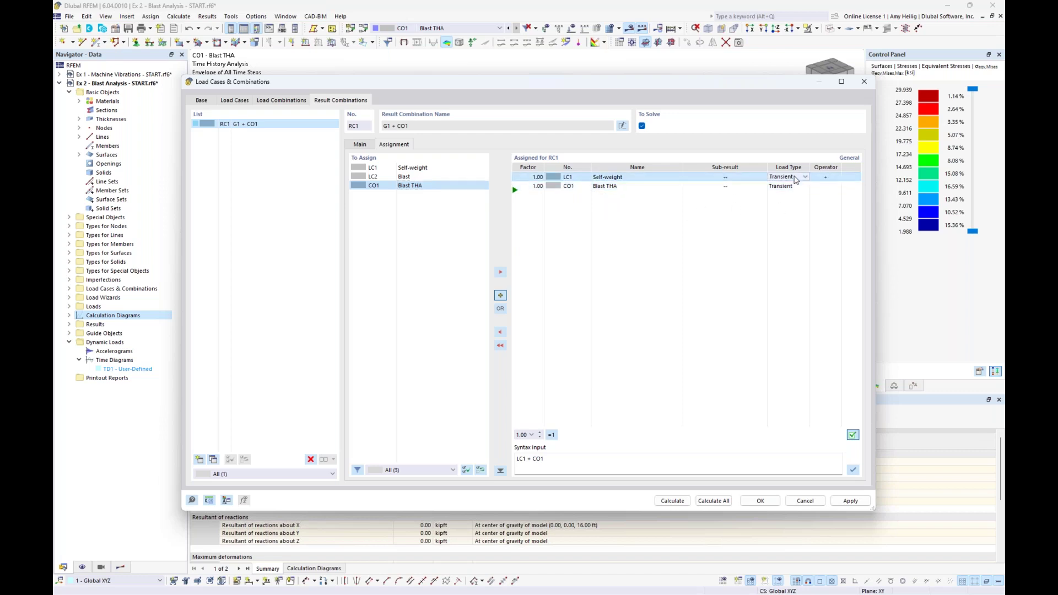
pyautogui.click(798, 177)
pyautogui.click(799, 194)
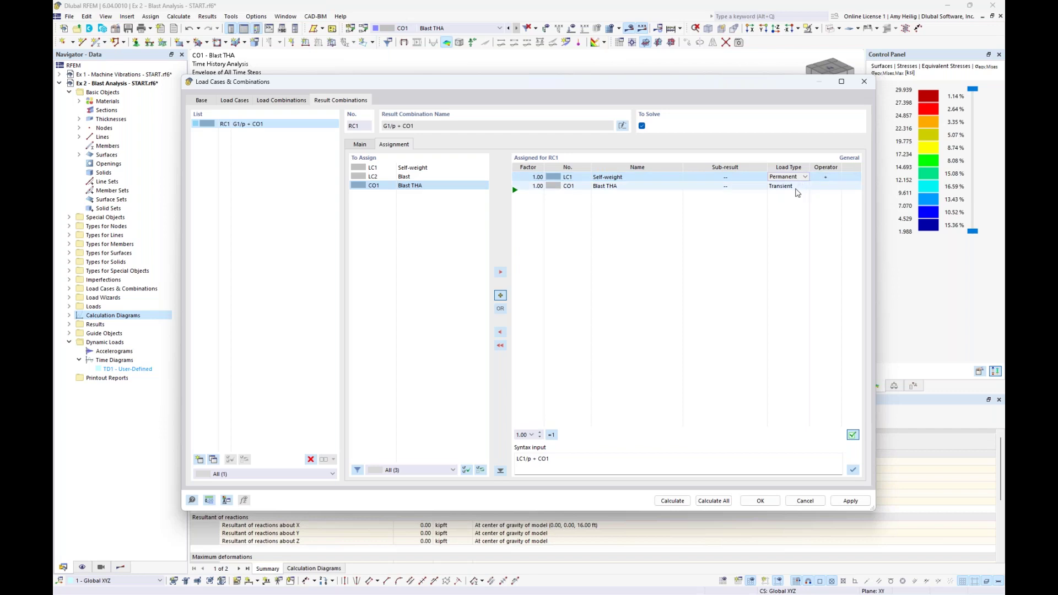
pyautogui.click(796, 187)
pyautogui.click(804, 186)
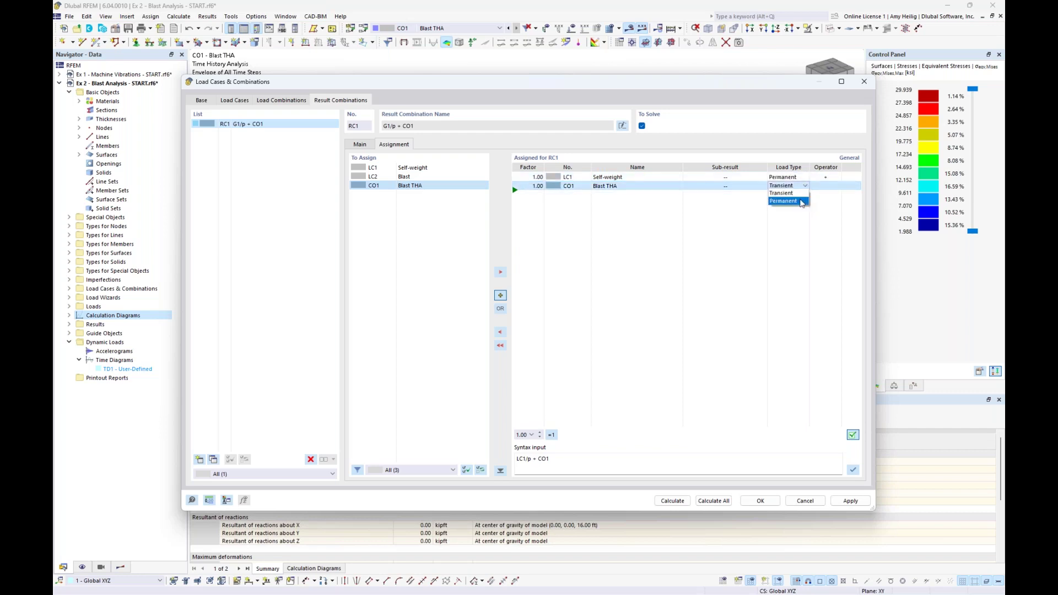
pyautogui.click(802, 201)
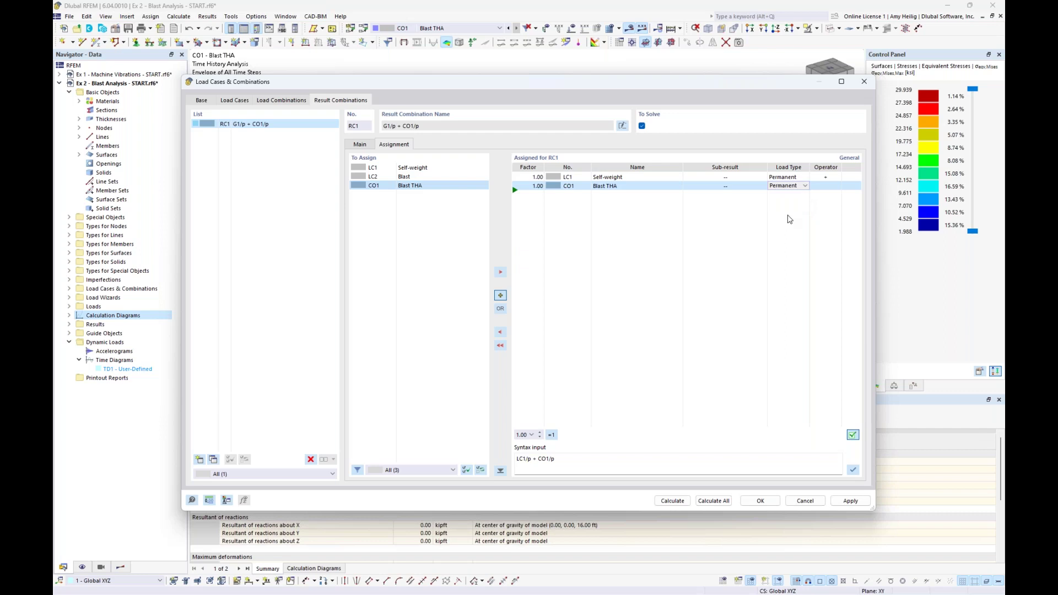
# - Set the sub-result of CO1 Blast THA in the result combination to time step 16
pyautogui.click(733, 188)
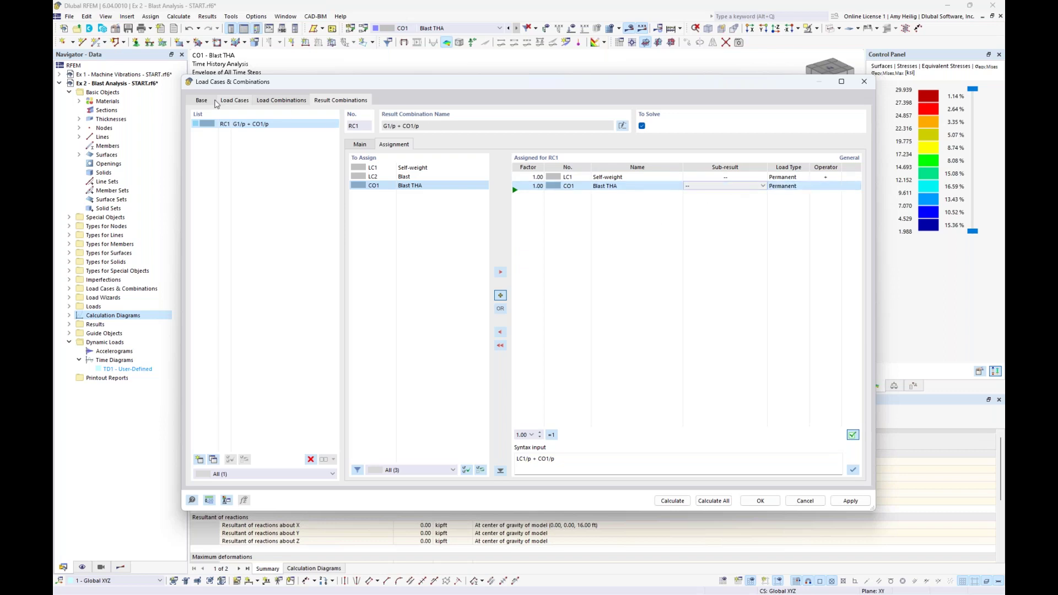
pyautogui.click(763, 186)
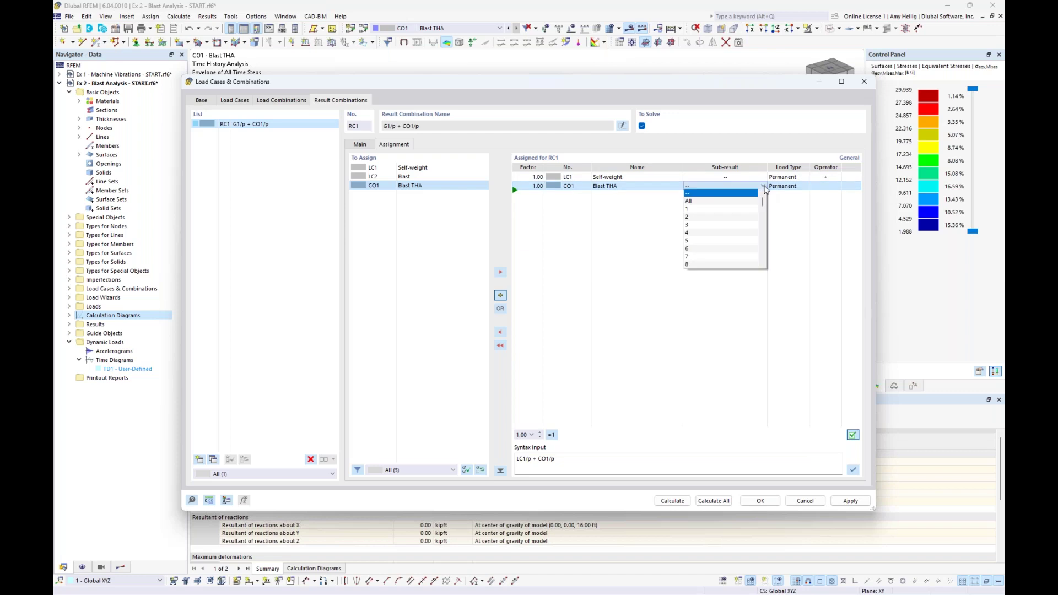
pyautogui.scroll(-2, 747, 236)
pyautogui.scroll(-2, 744, 237)
pyautogui.click(734, 240)
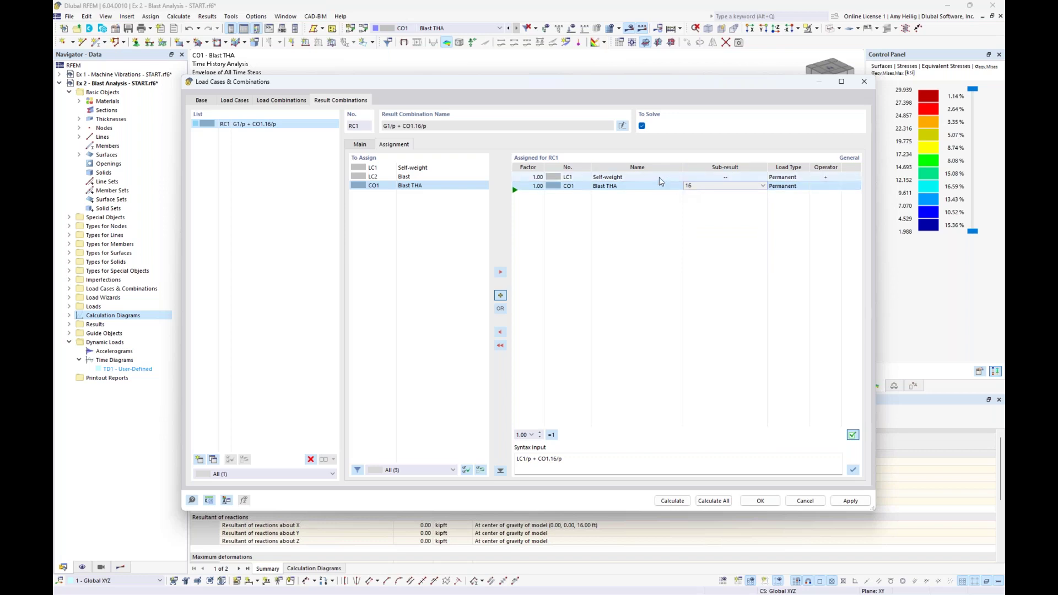
# - Set the sub-result of CO1 Blast THA to All and accept the result combination
pyautogui.click(763, 186)
pyautogui.moveTo(763, 205); pyautogui.dragTo(762, 199)
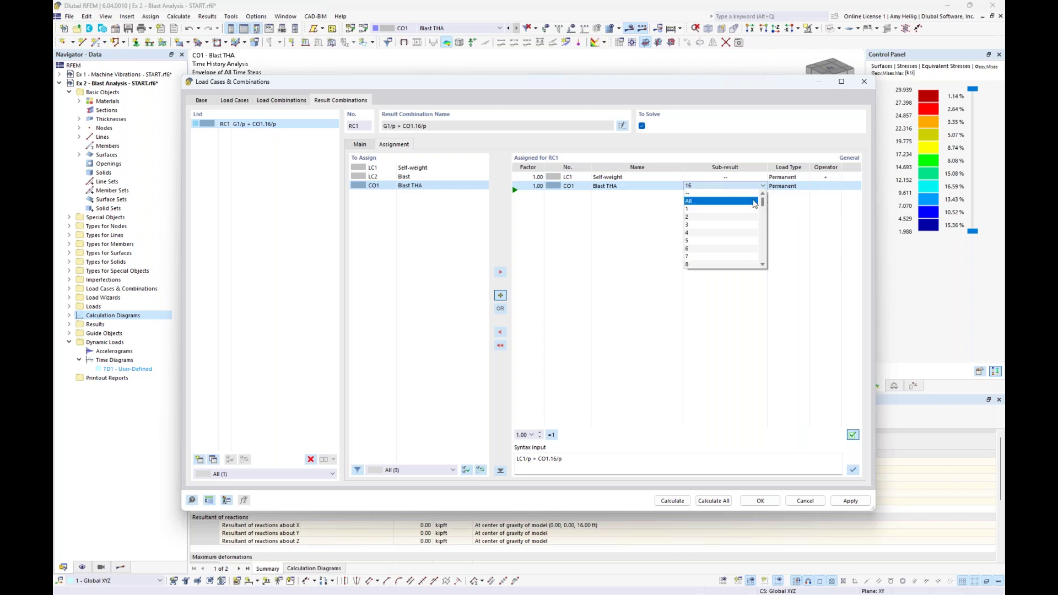
pyautogui.click(753, 202)
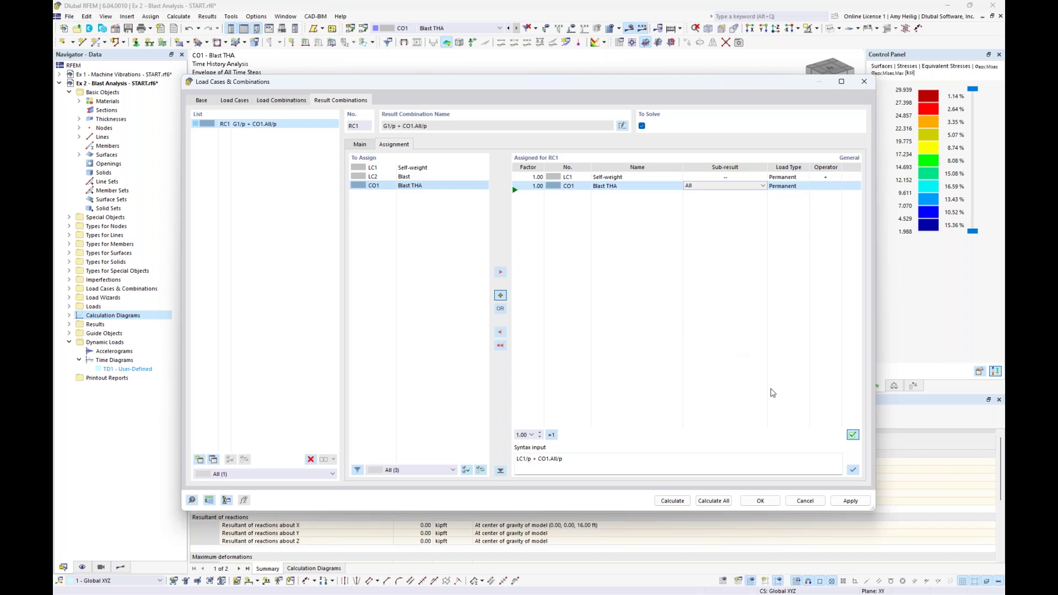
pyautogui.click(760, 500)
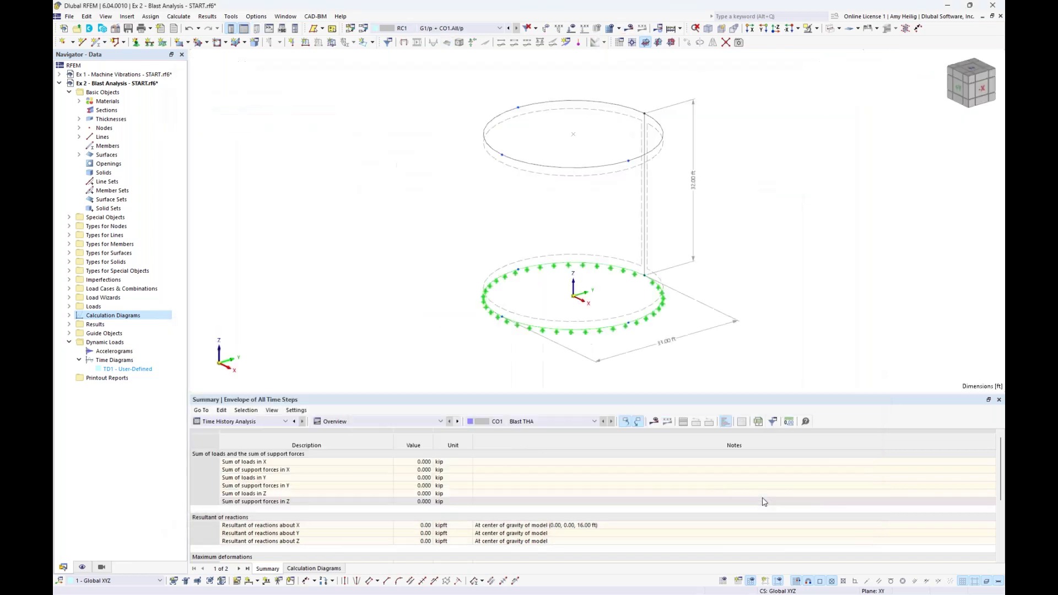
# - Switch to the running PowerPoint slide show of the time history analysis webinar
pyautogui.press('super+Tab')
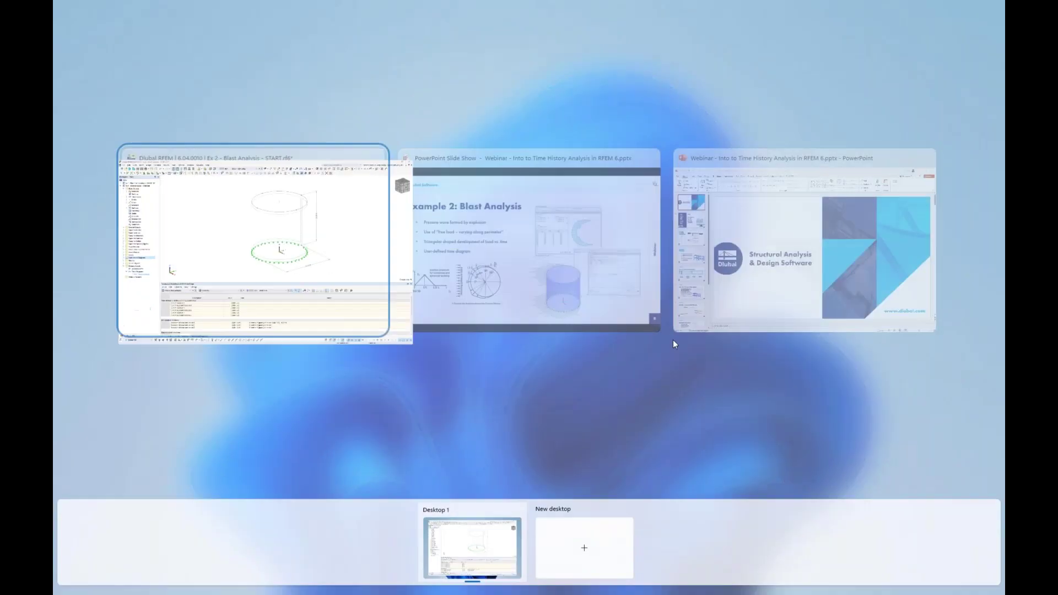
pyautogui.click(531, 237)
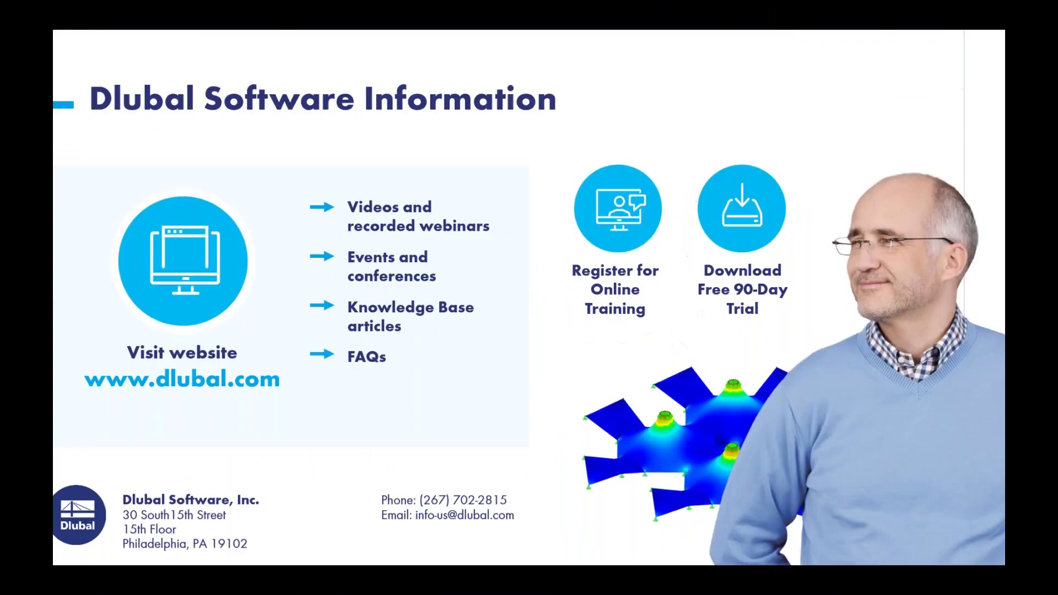